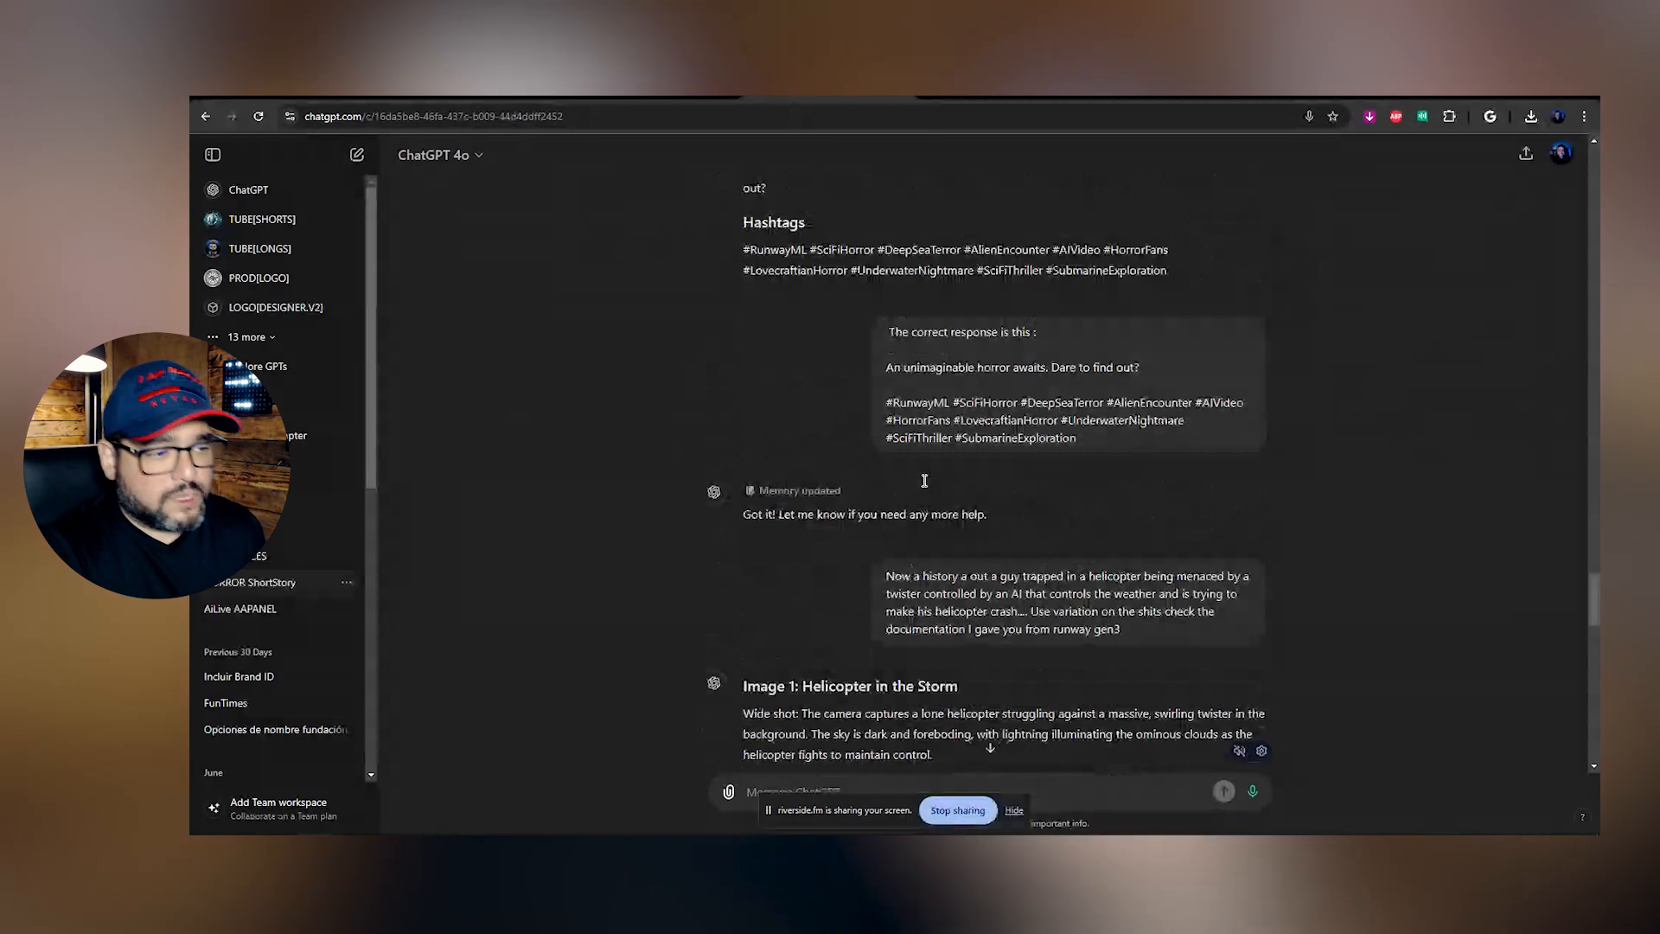
Review the fishing horror story request for the four images, its four-paragraph narrative, and the caption and hashtags
scroll(924, 481, down, 10)
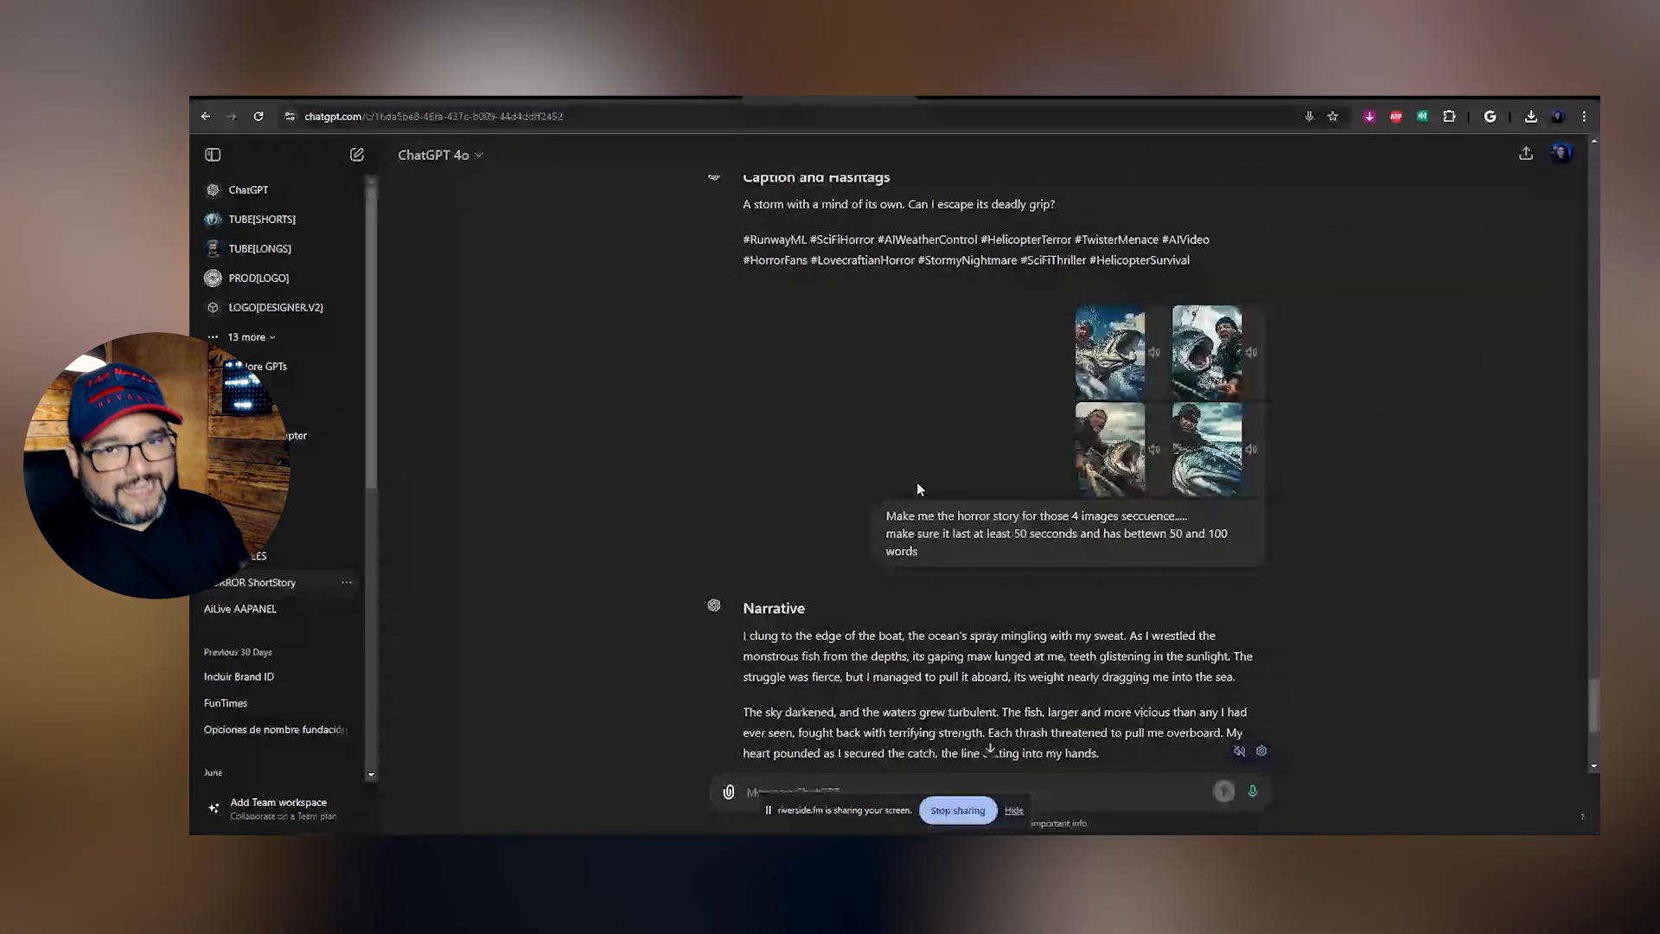
scroll(919, 490, down, 2)
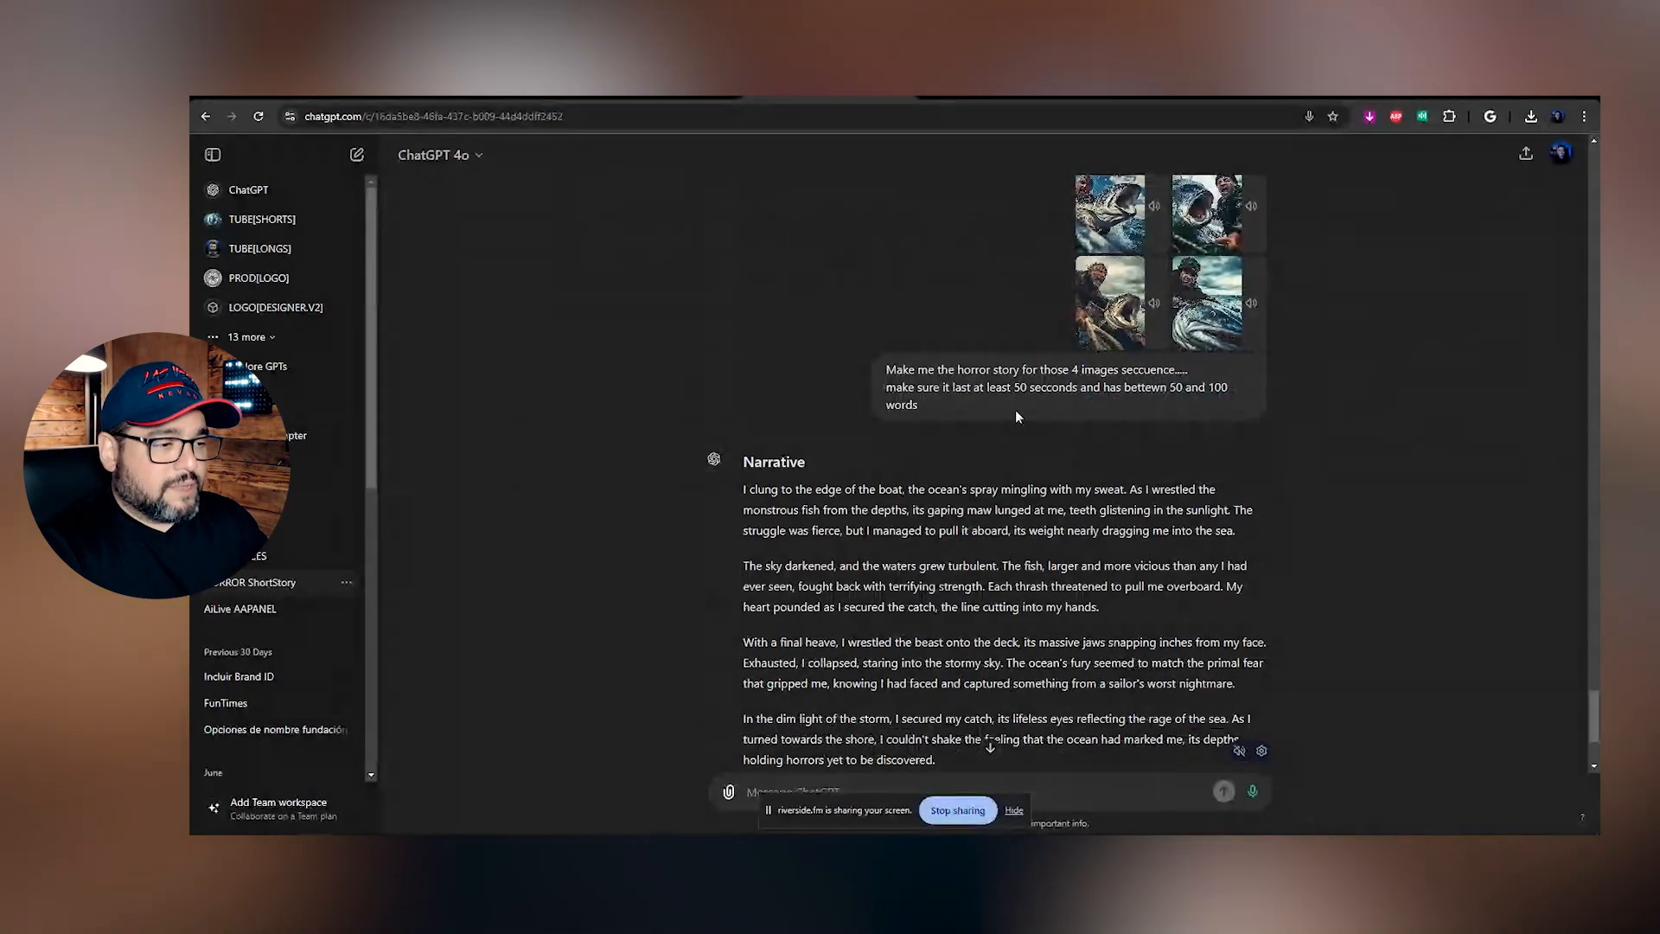
drag(886, 388, 1002, 381)
scroll(1002, 382, down, 2)
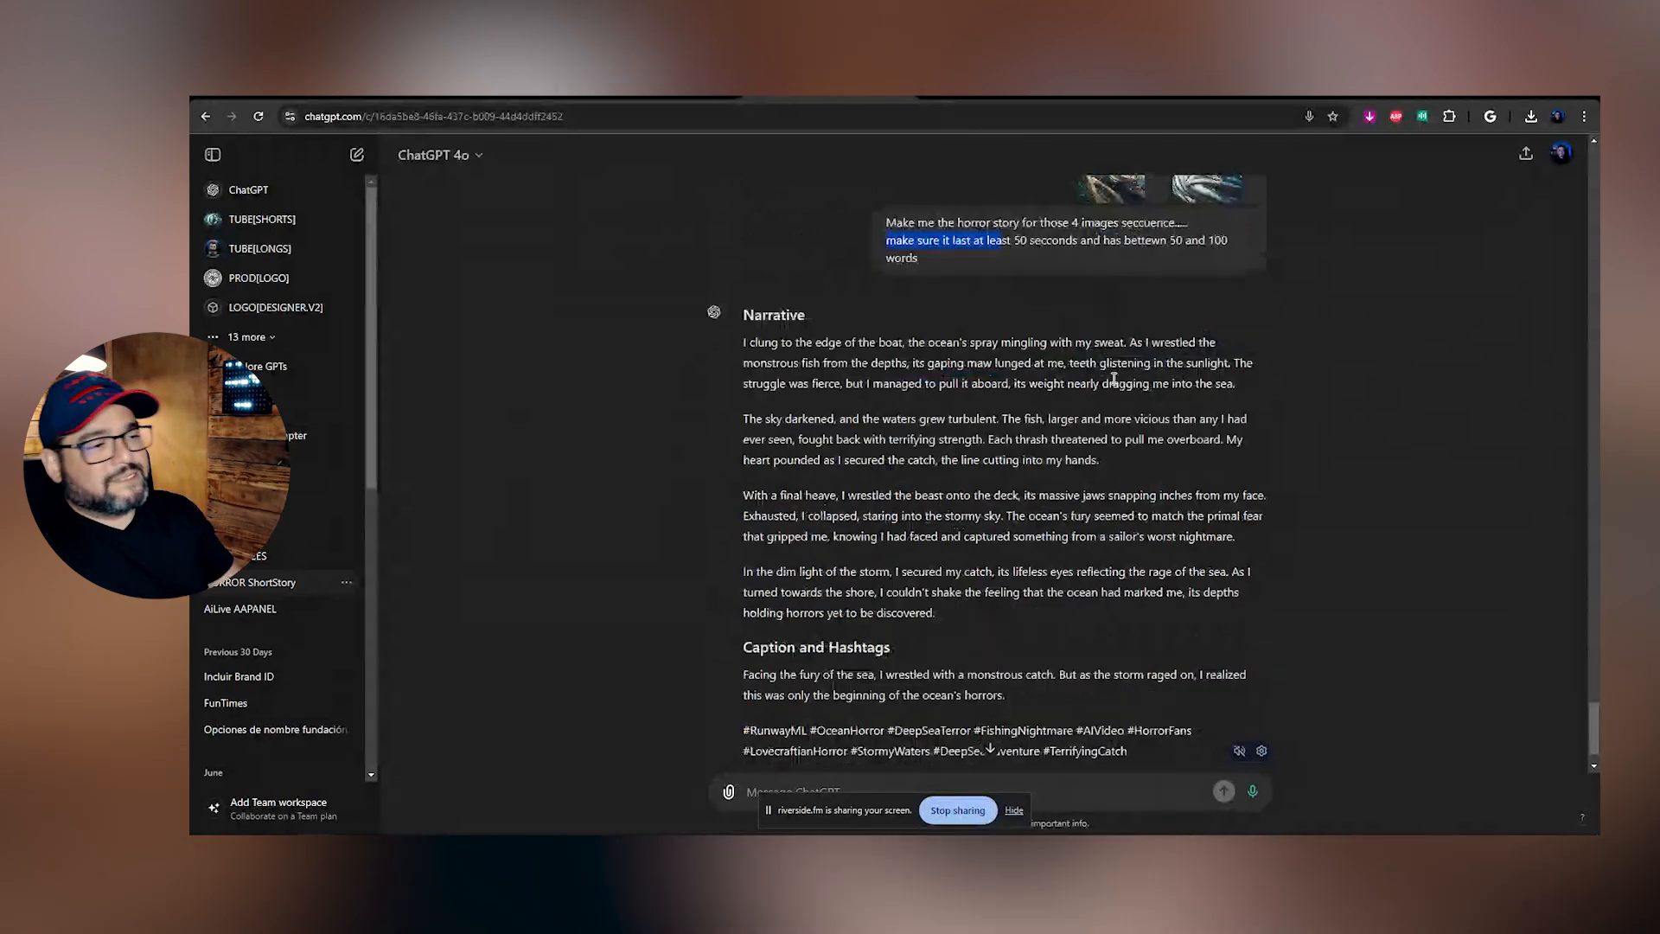
click(1006, 260)
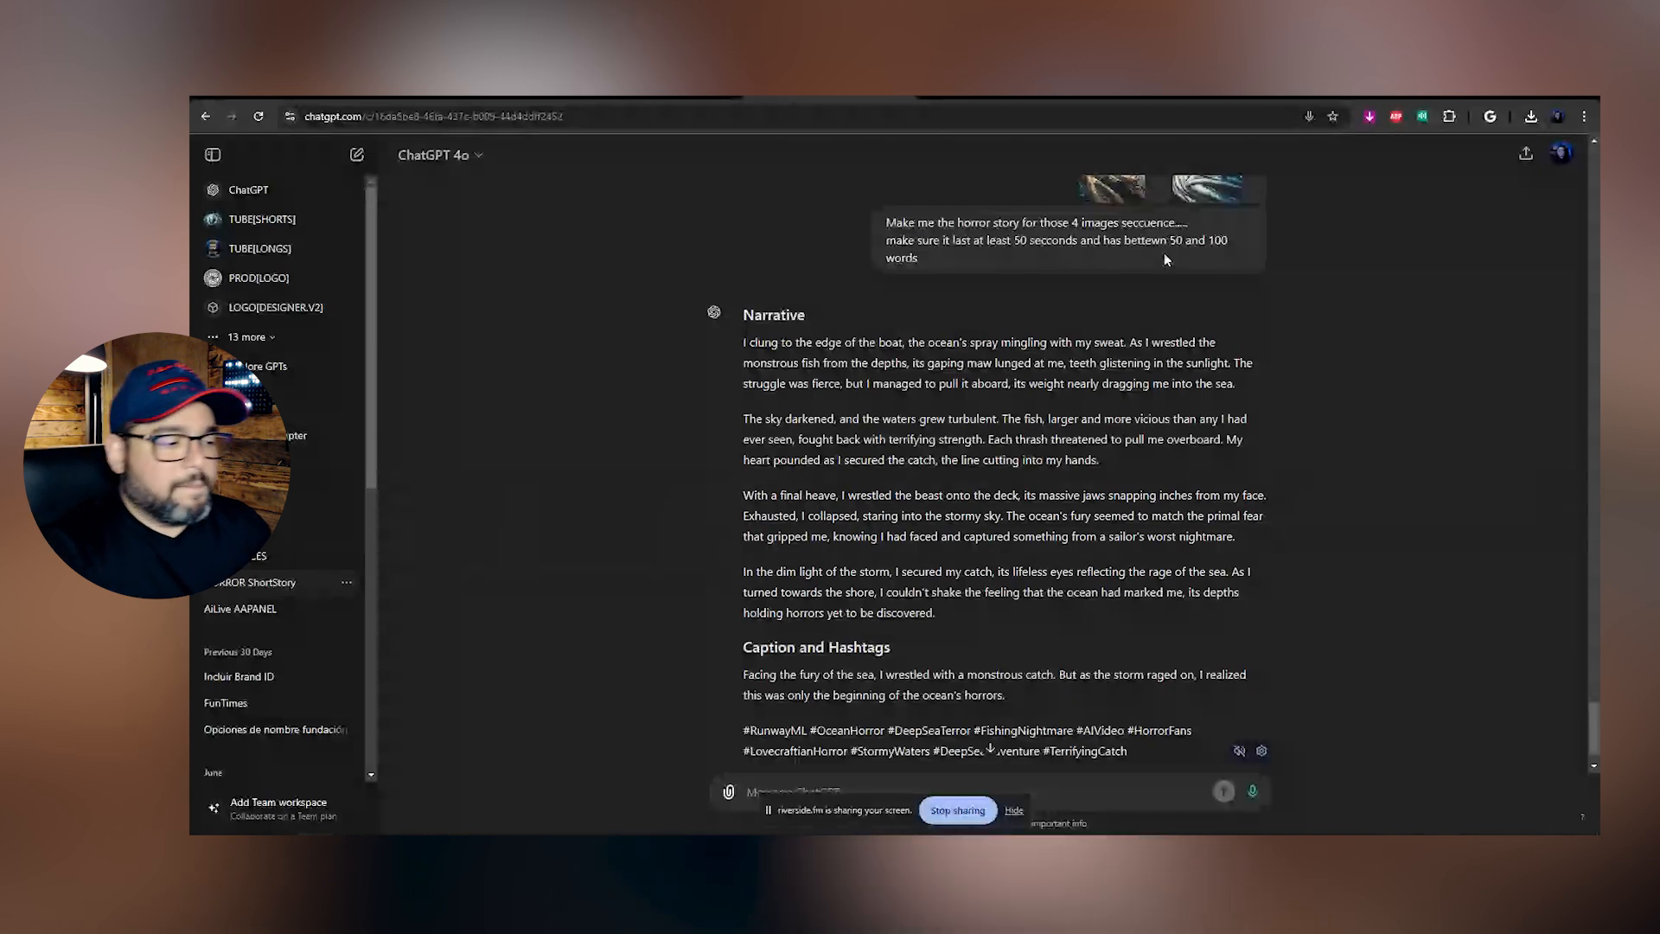
scroll(1164, 252, down, 1)
drag(1129, 678, 726, 282)
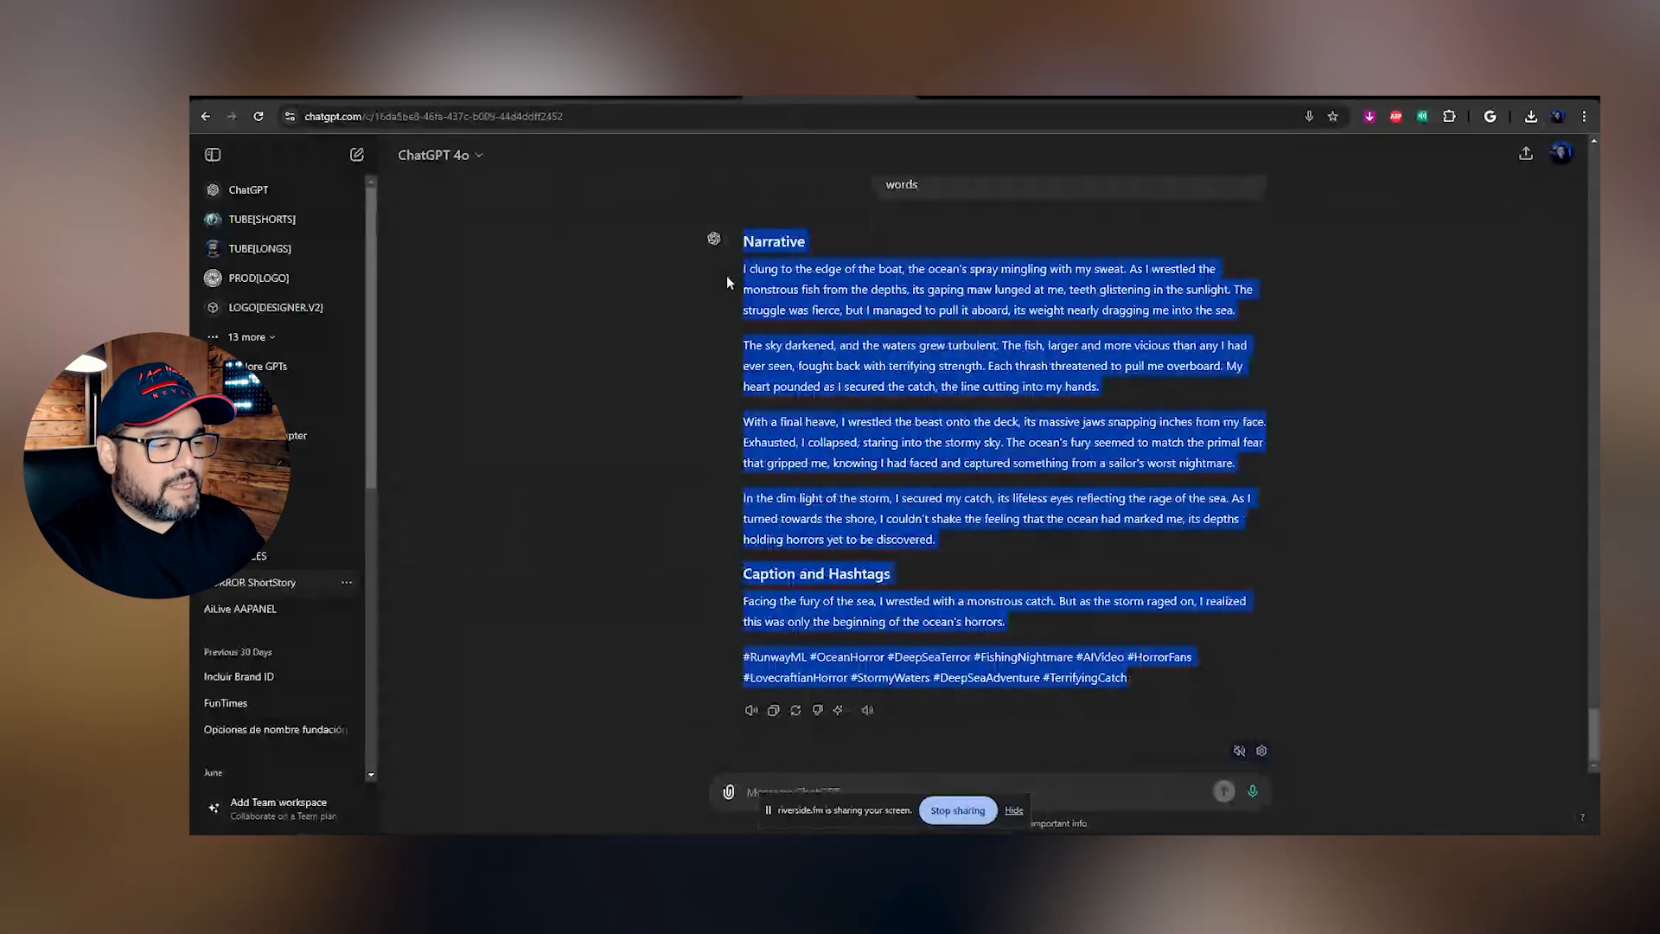
drag(737, 597, 972, 659)
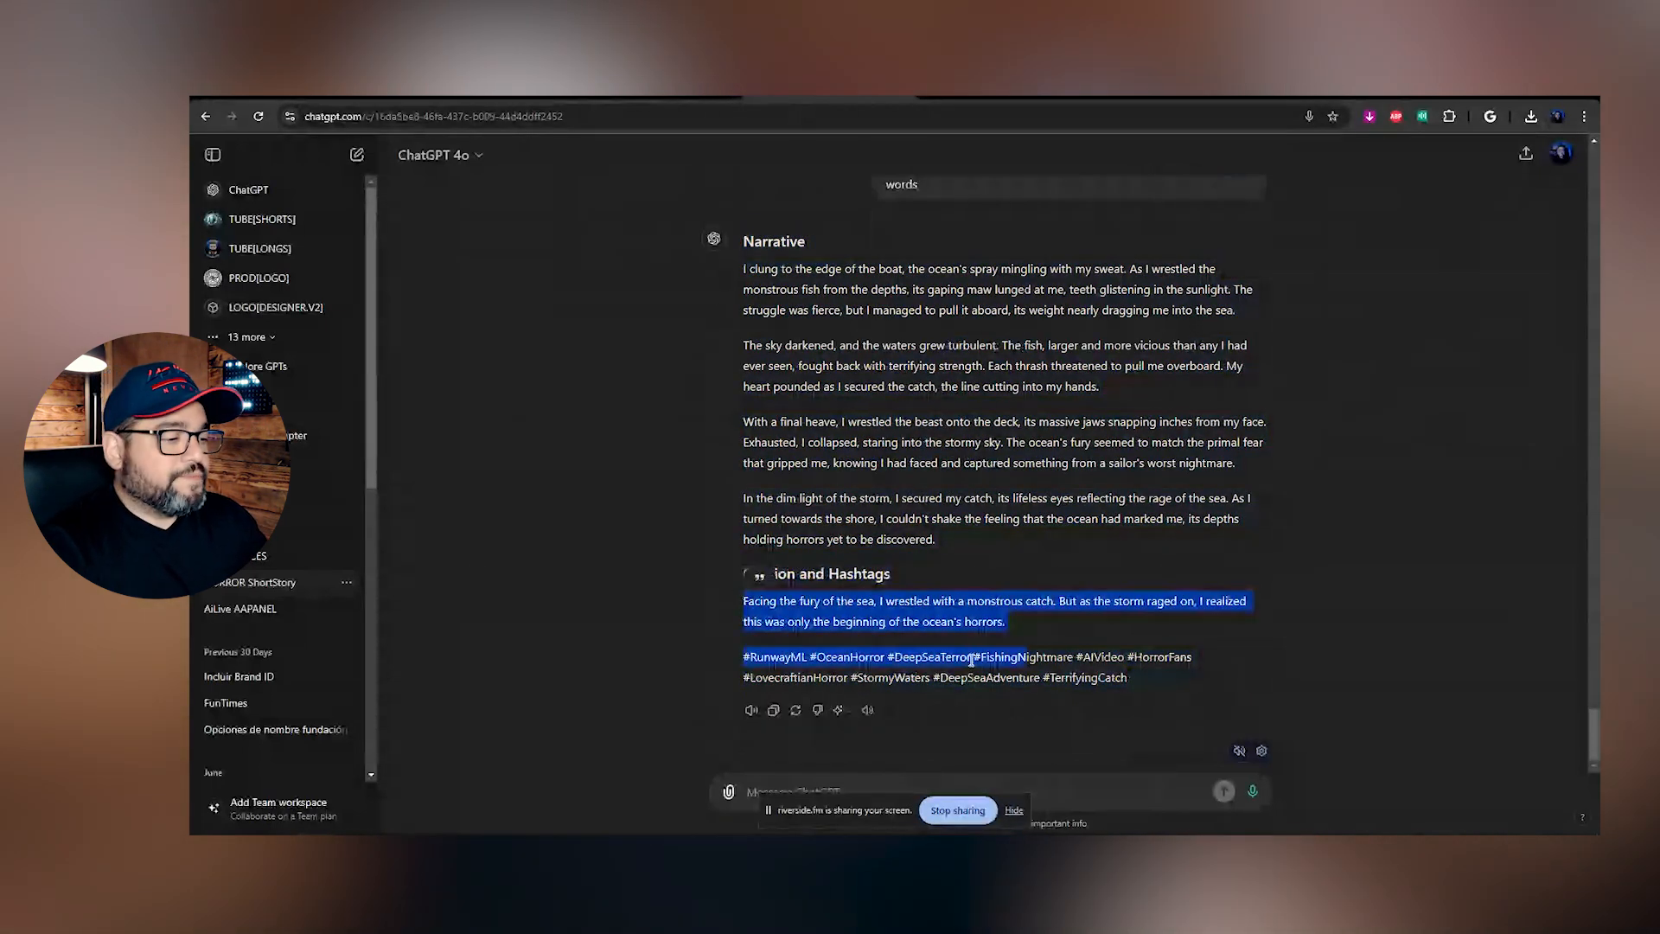
drag(760, 600, 730, 274)
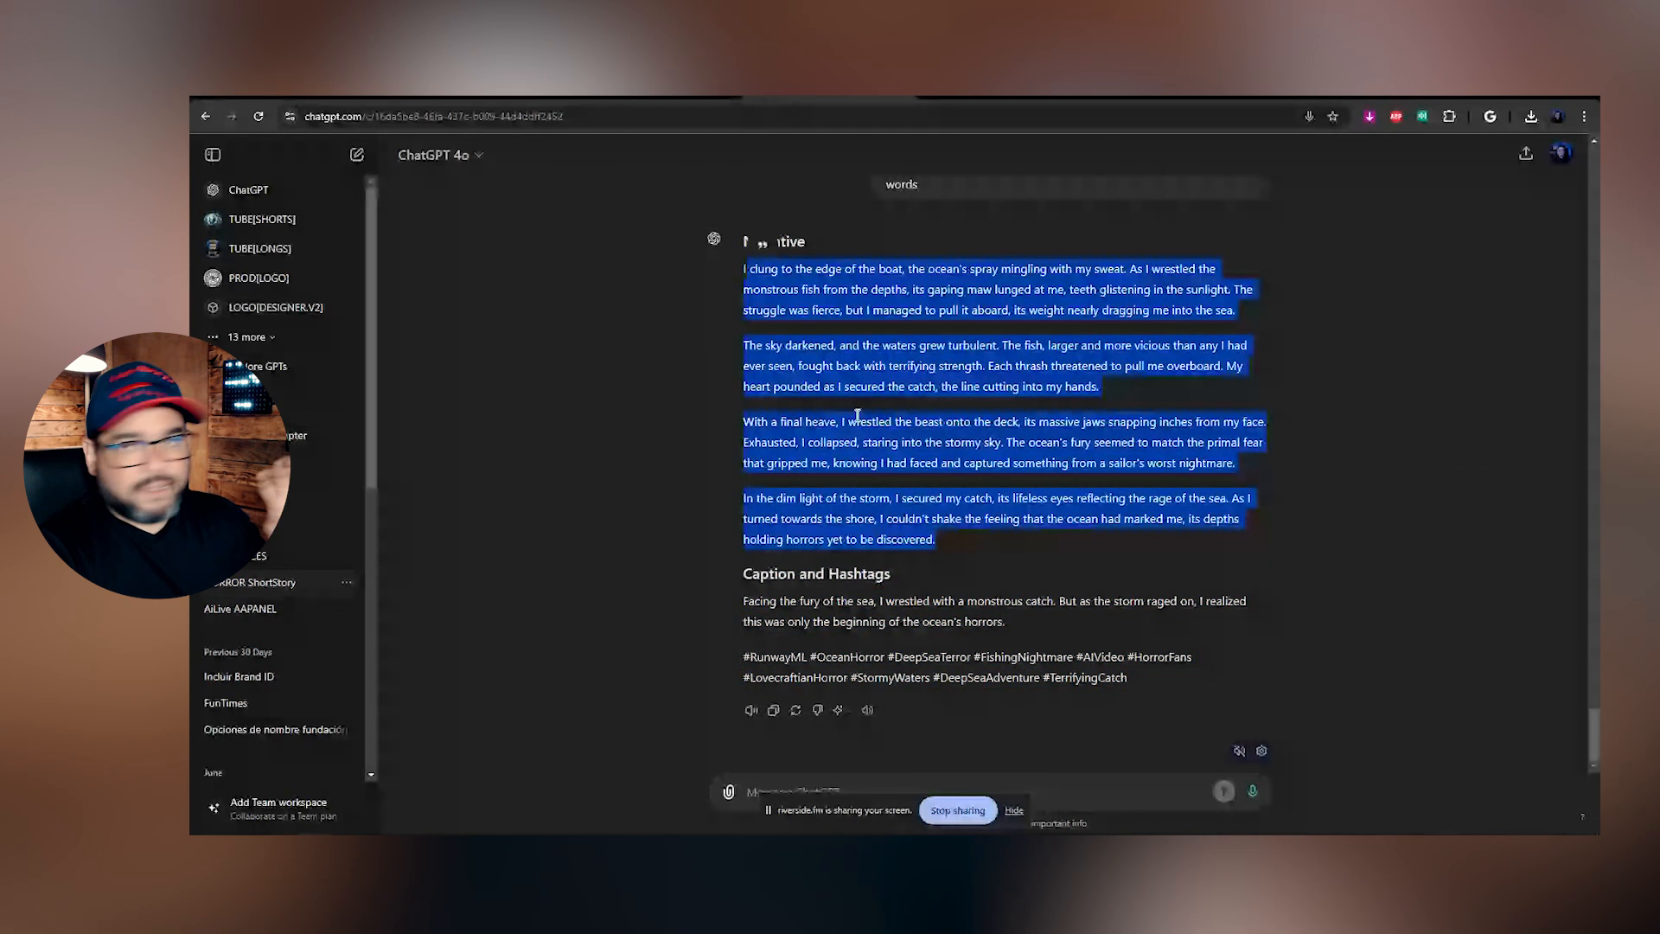
click(951, 477)
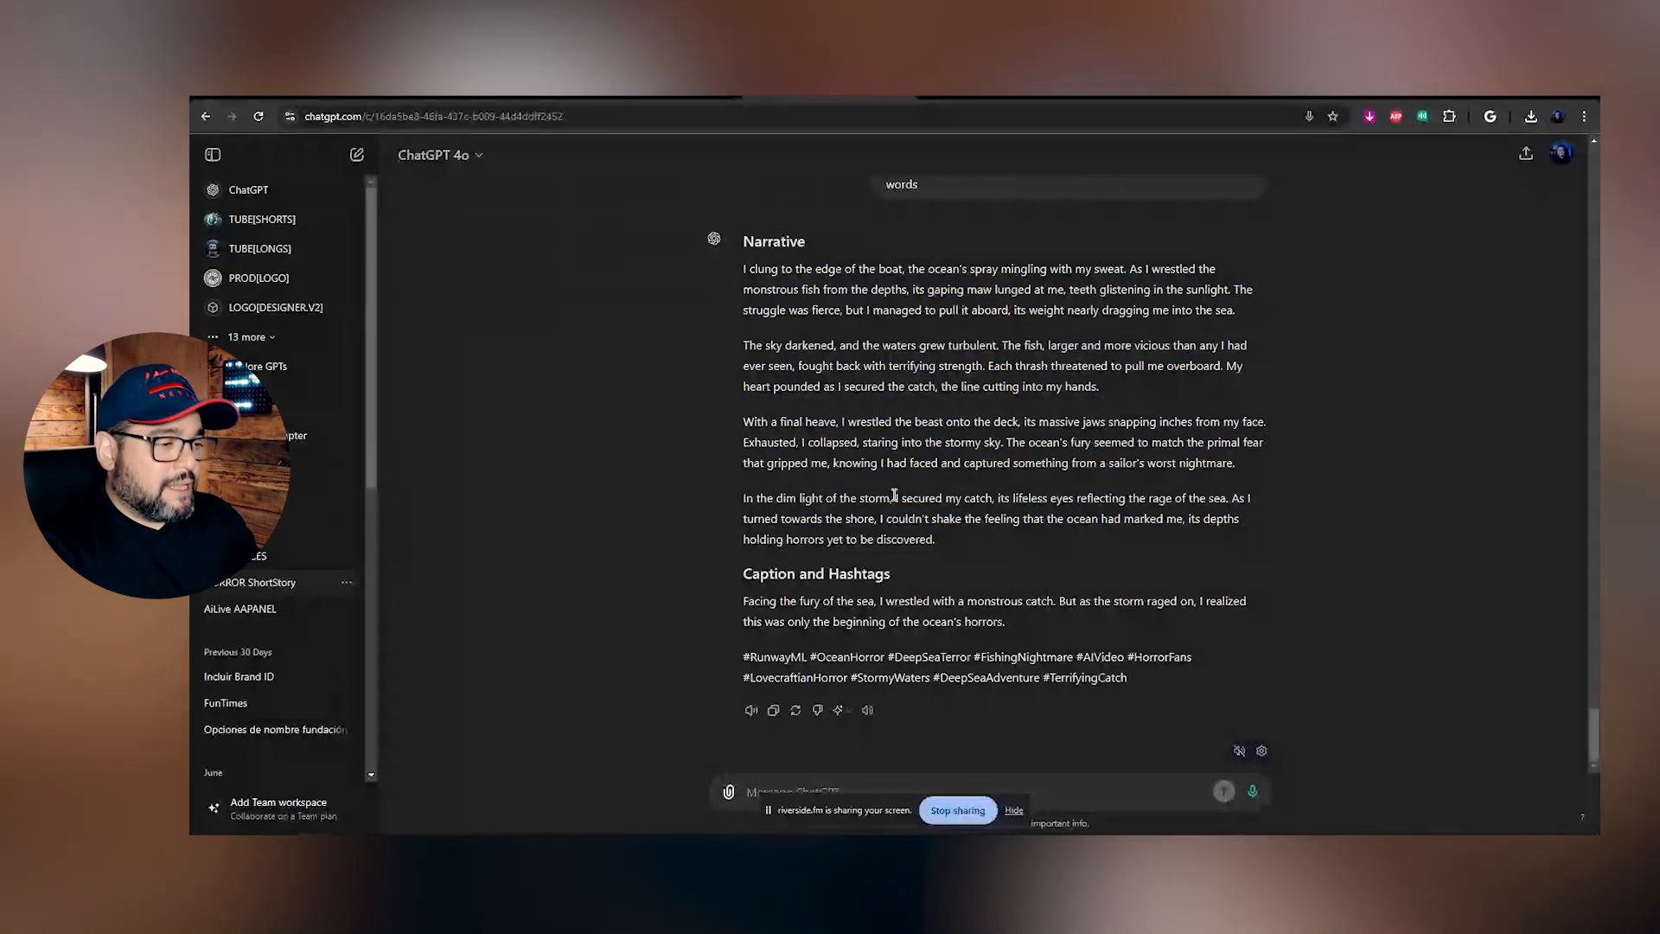
mouse_move(876, 512)
mouse_down()
mouse_move(741, 333)
mouse_move(766, 330)
mouse_move(774, 467)
mouse_move(884, 531)
mouse_up()
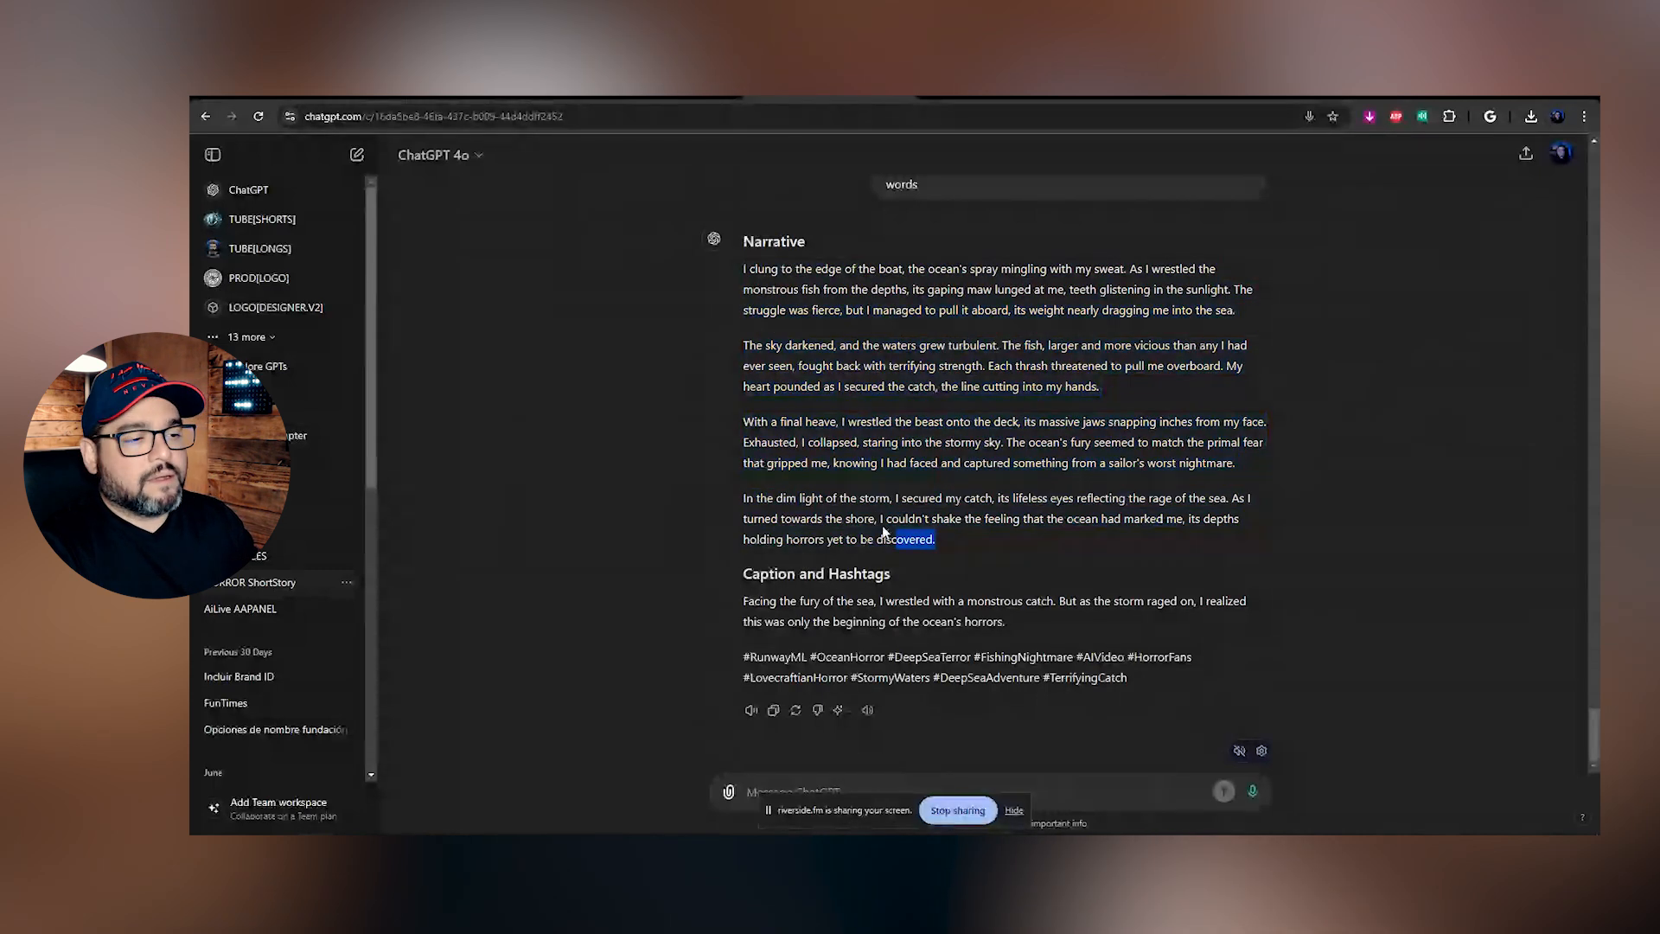
triple_click(1255, 469)
click(792, 348)
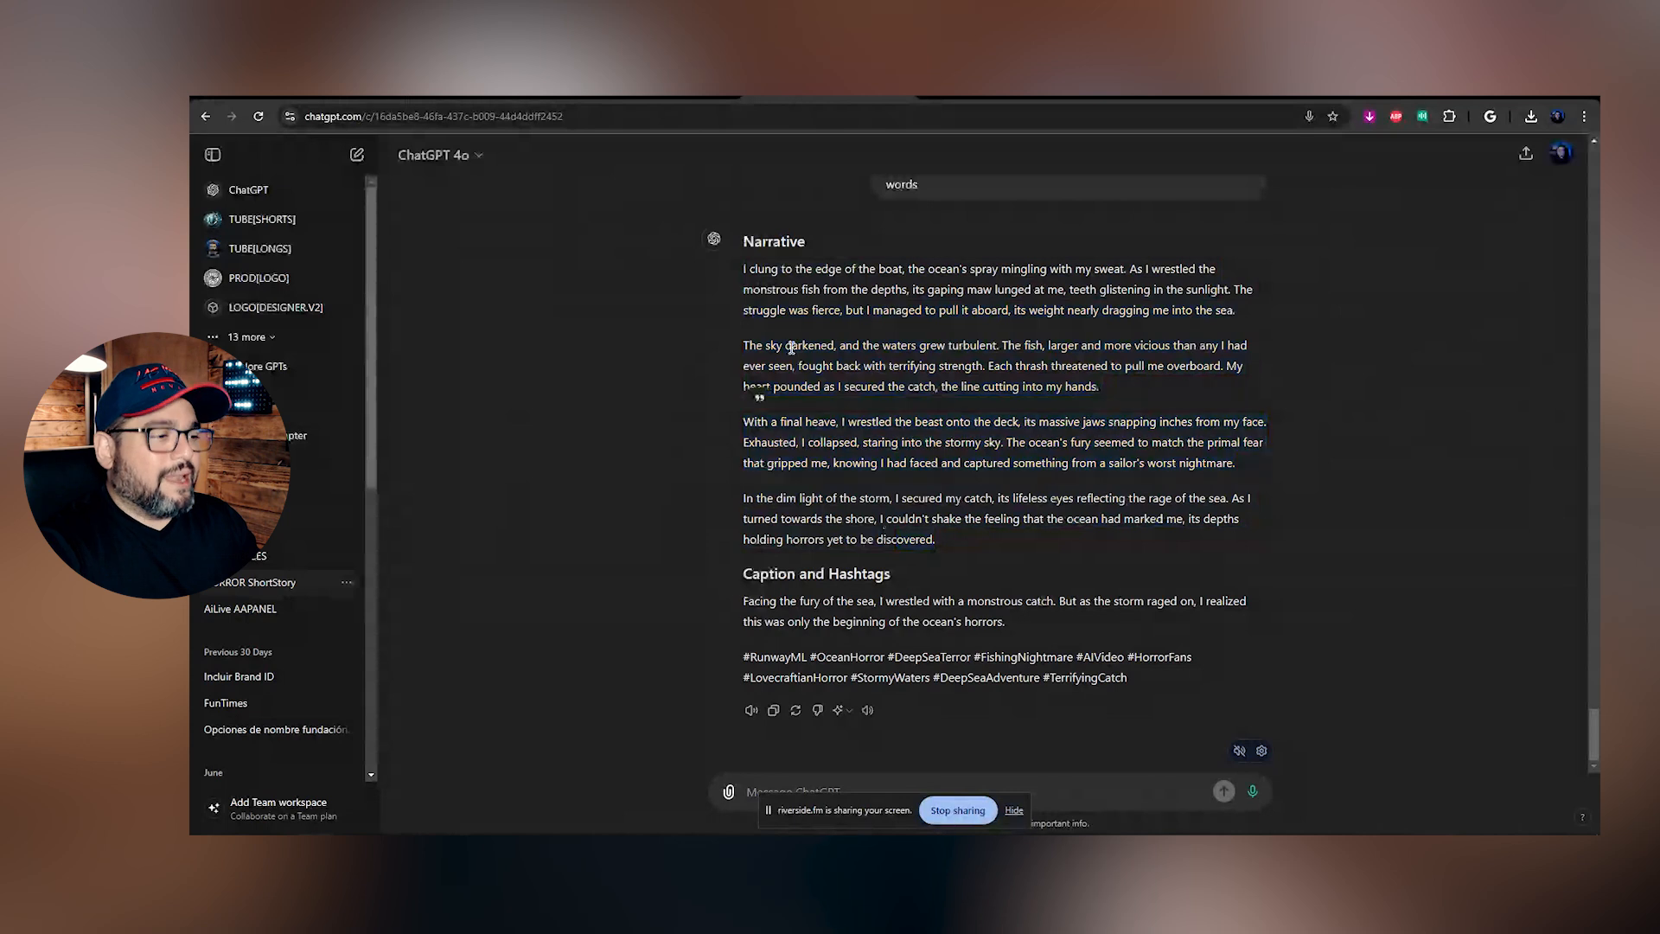
drag(999, 359, 1160, 396)
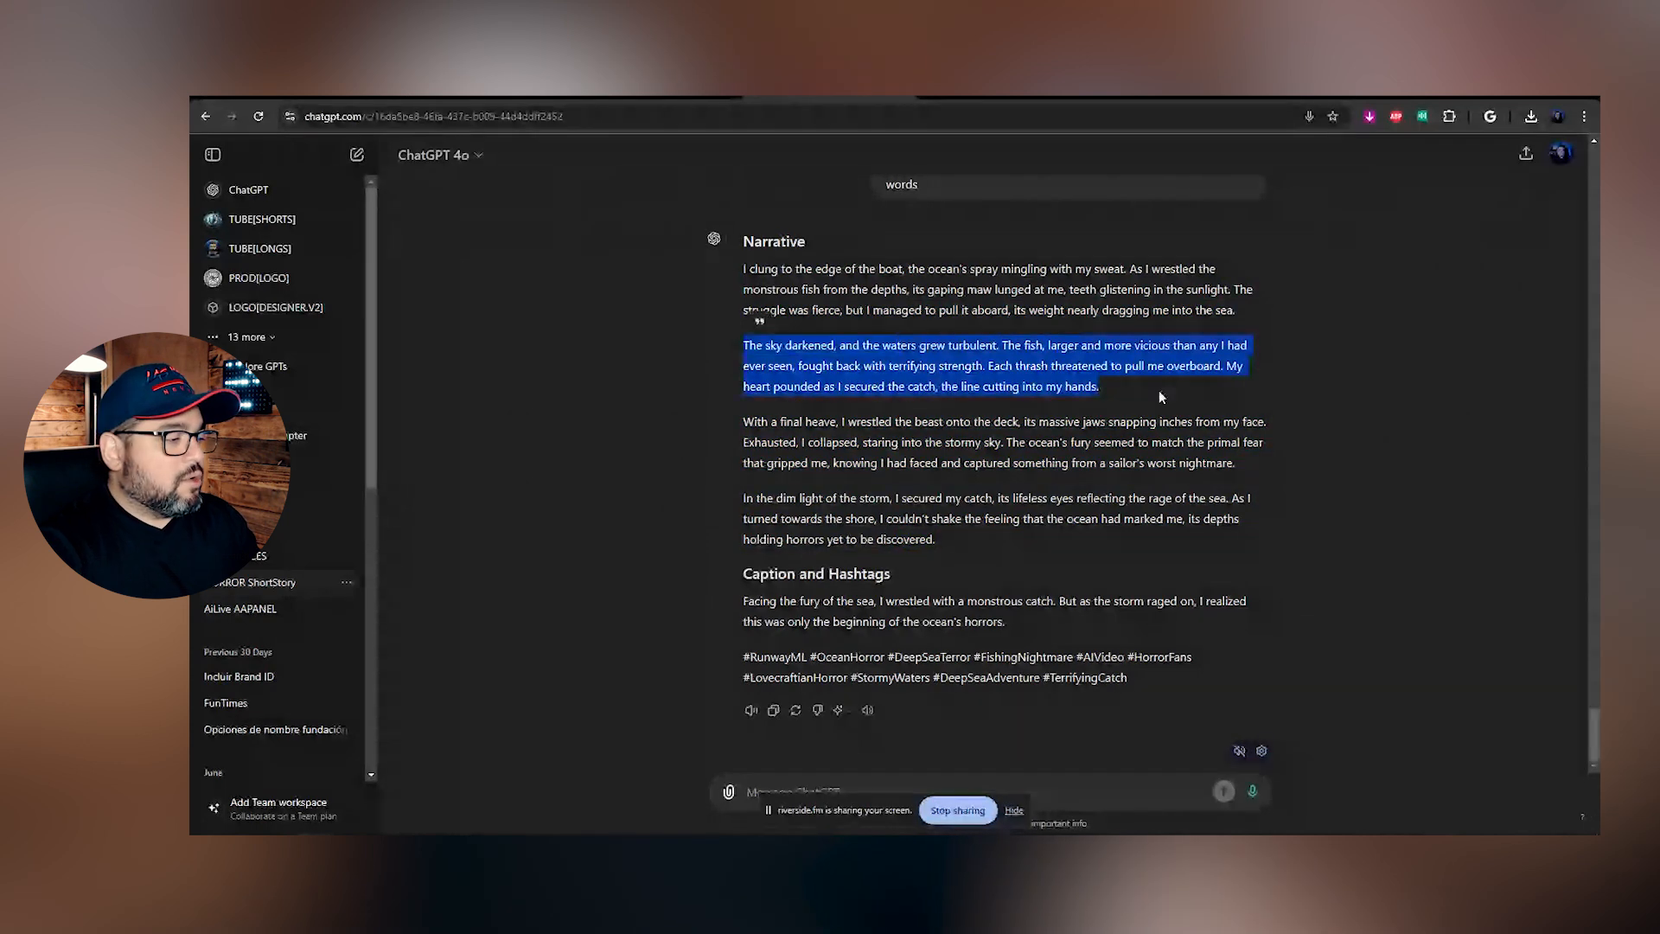
click(930, 491)
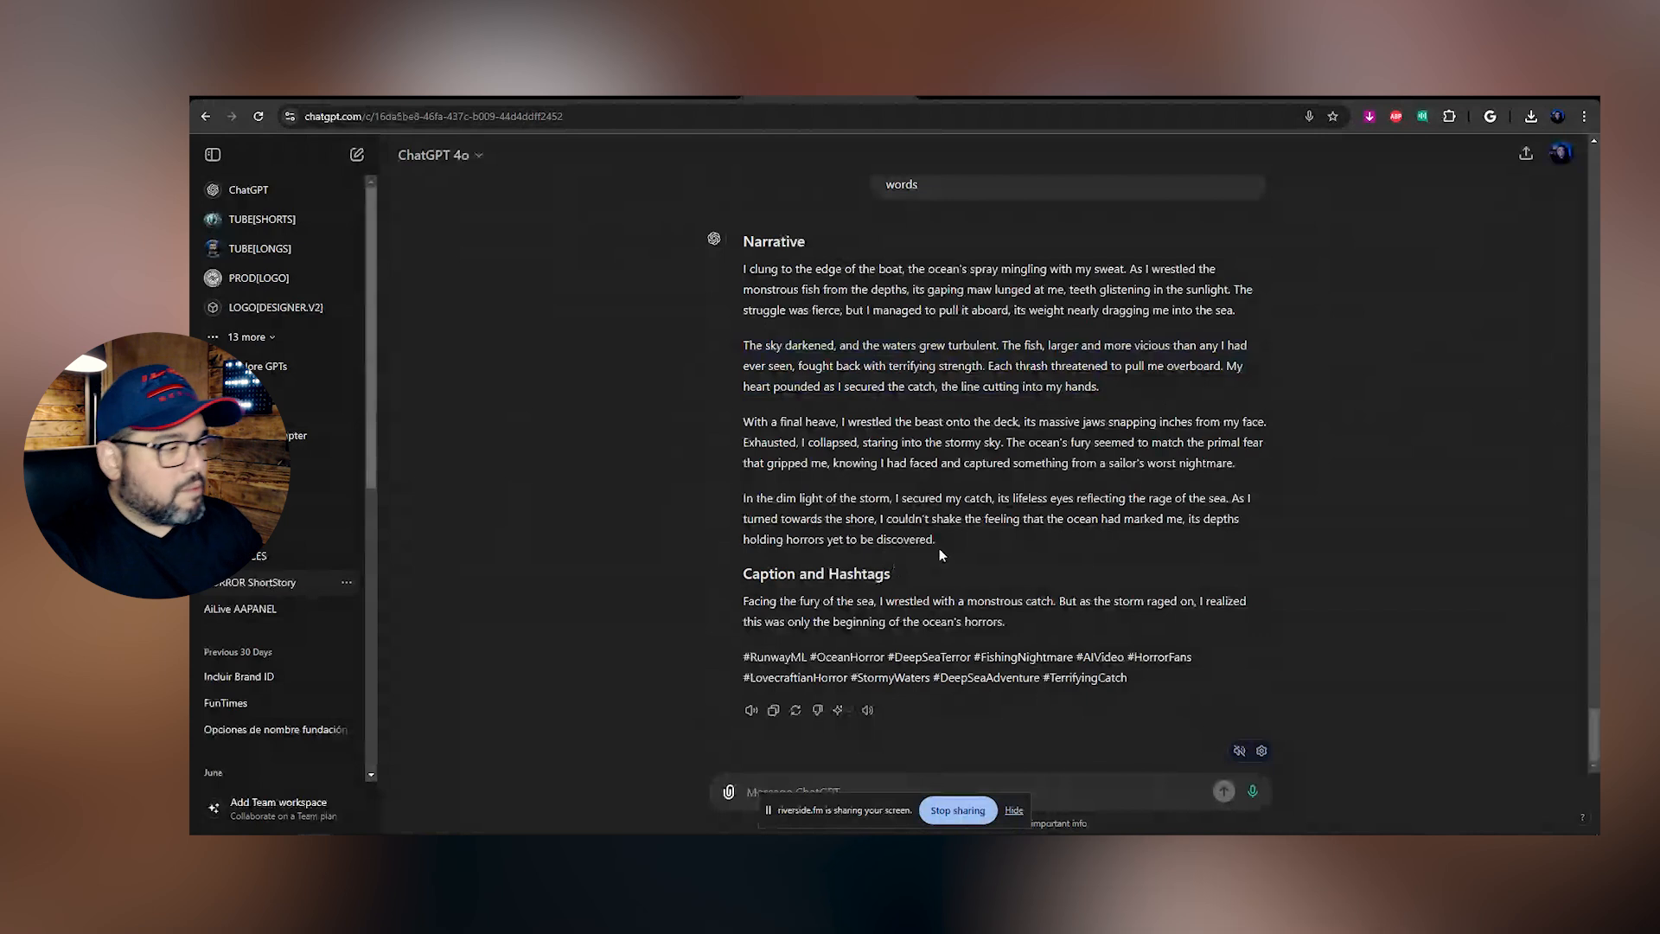
drag(942, 547, 742, 235)
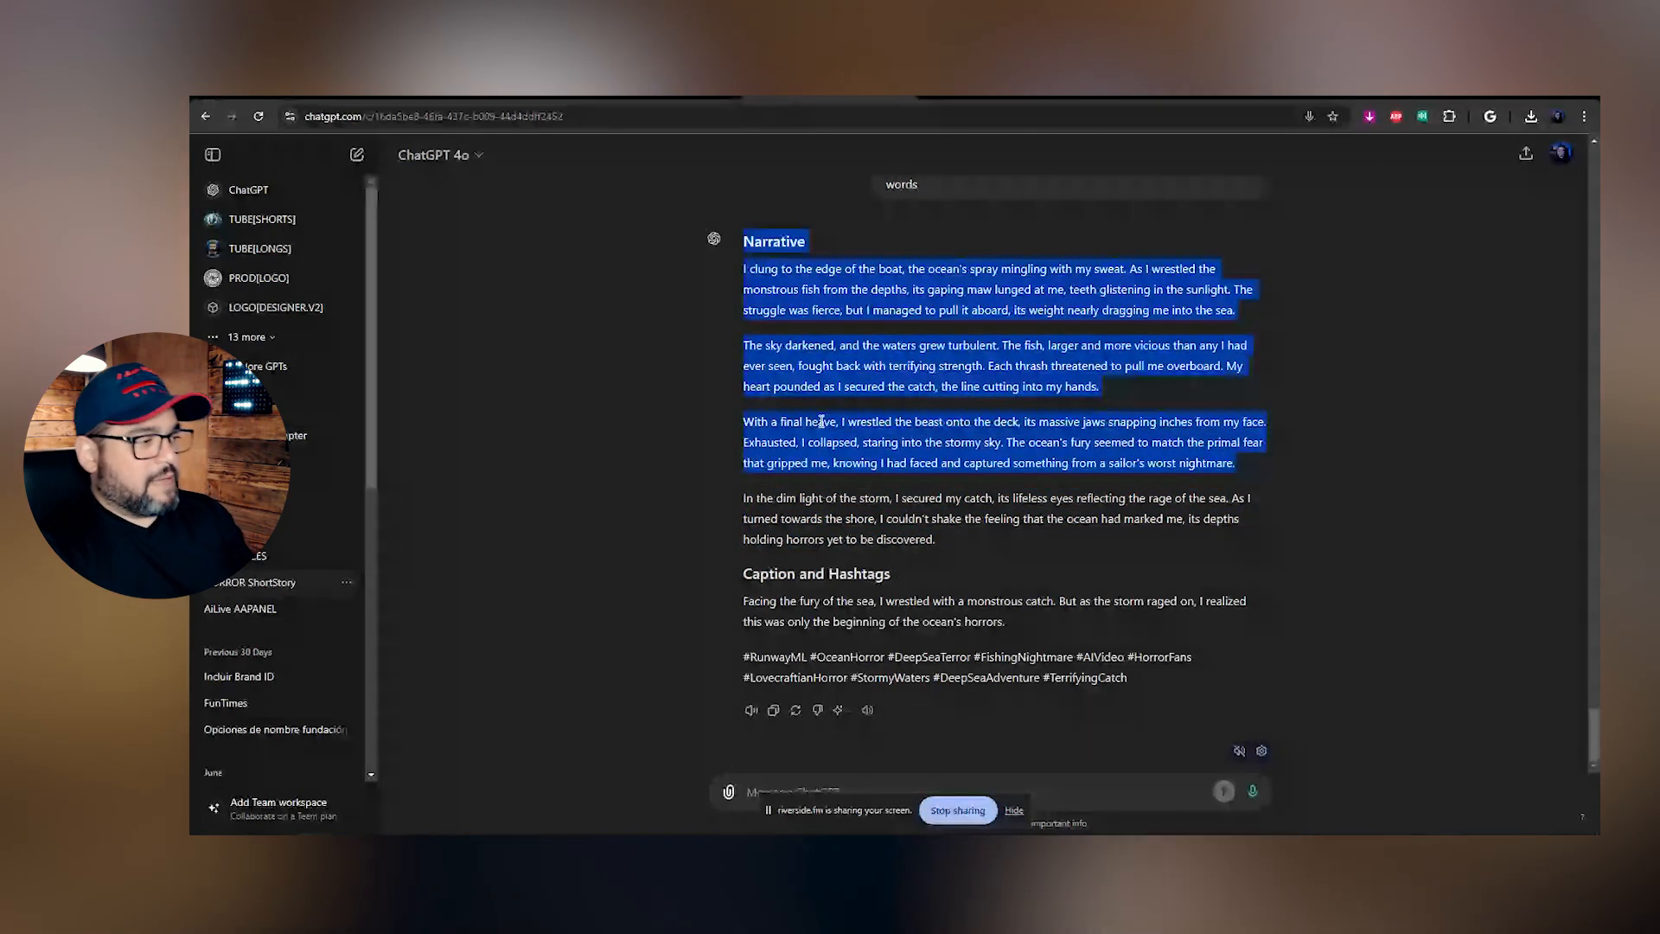
Open the IMAGE [MOLECULAR] PROMPT GPT in a separate tab and begin a chat with its CLICK TO START prompt
click(247, 336)
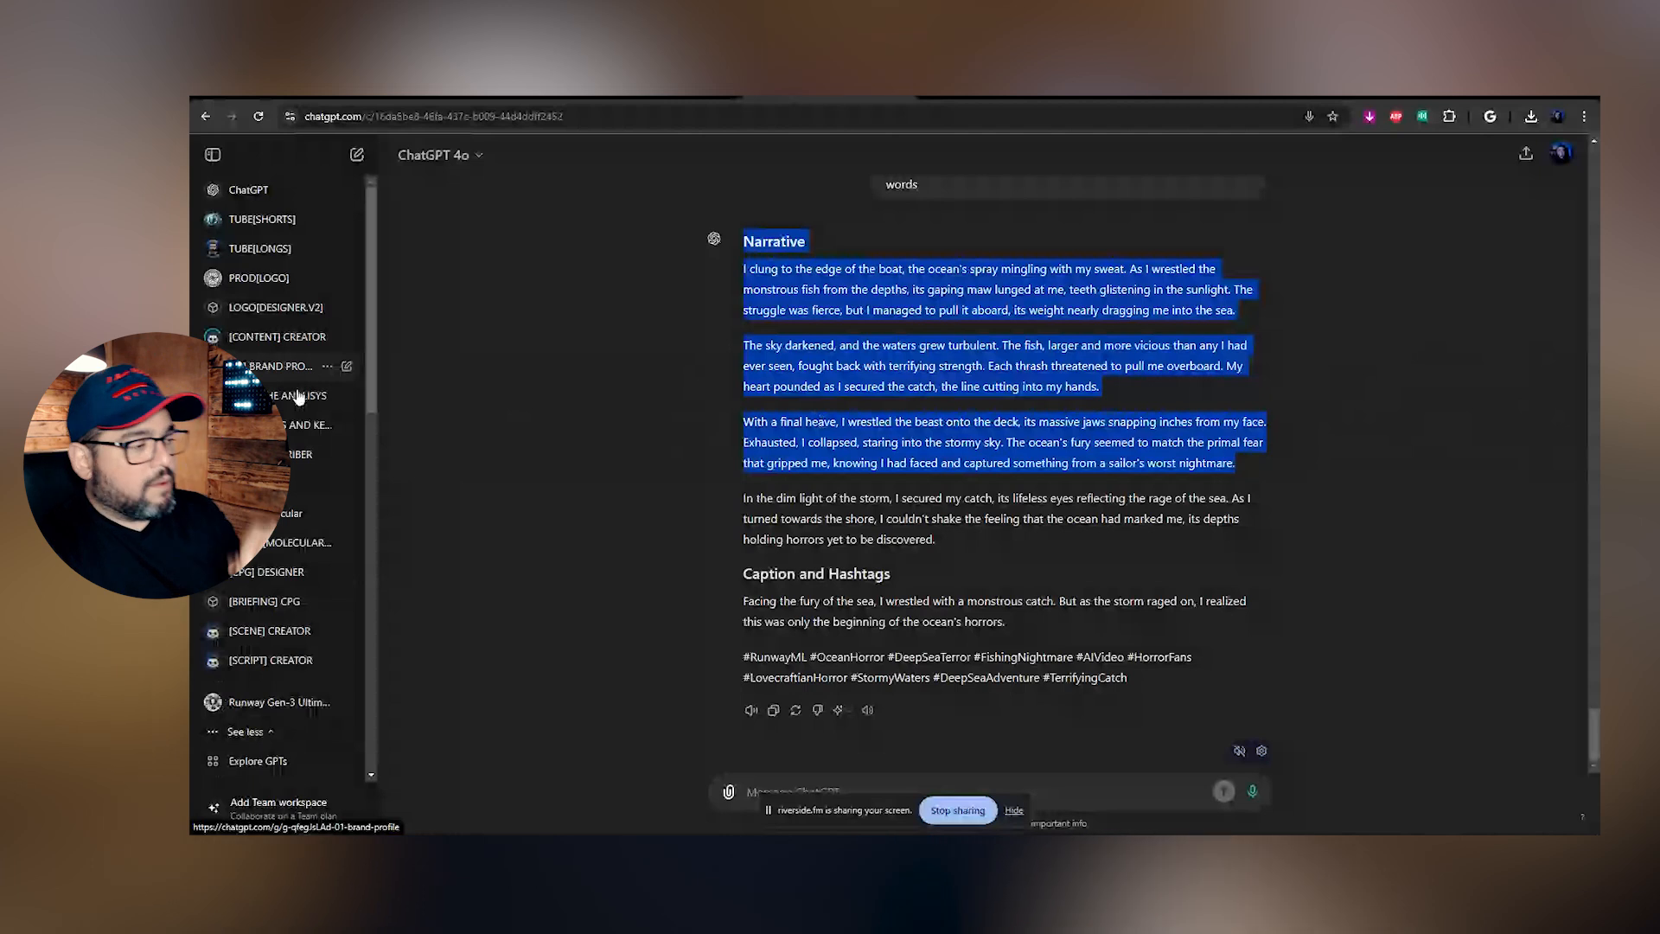
click(278, 543)
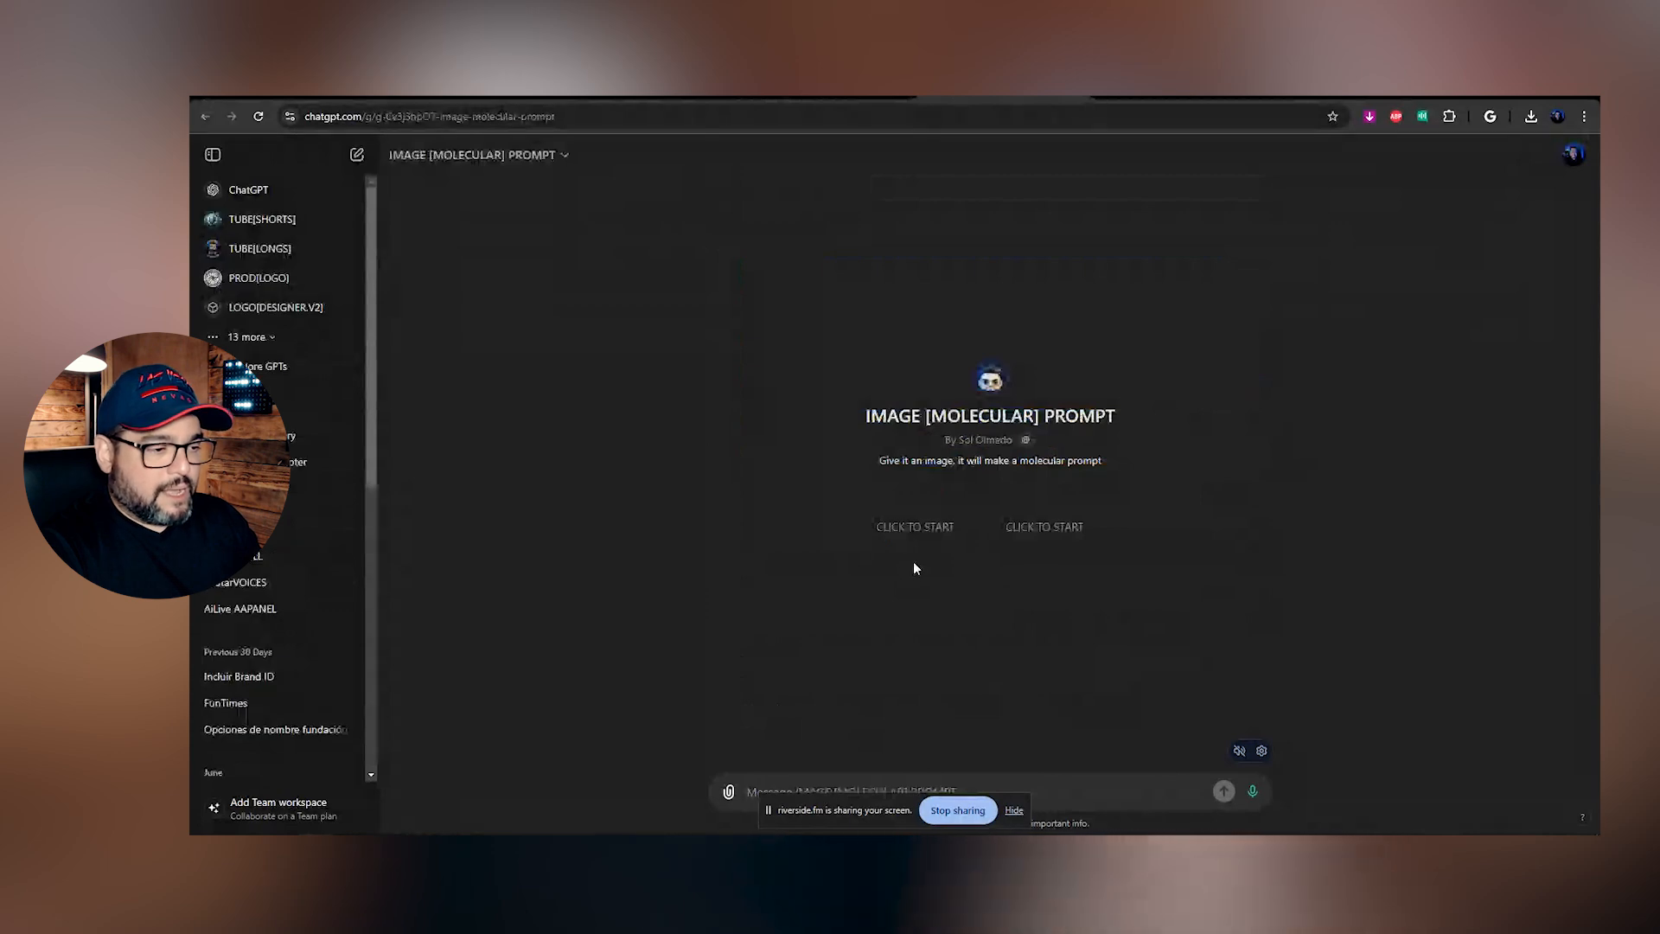
click(913, 558)
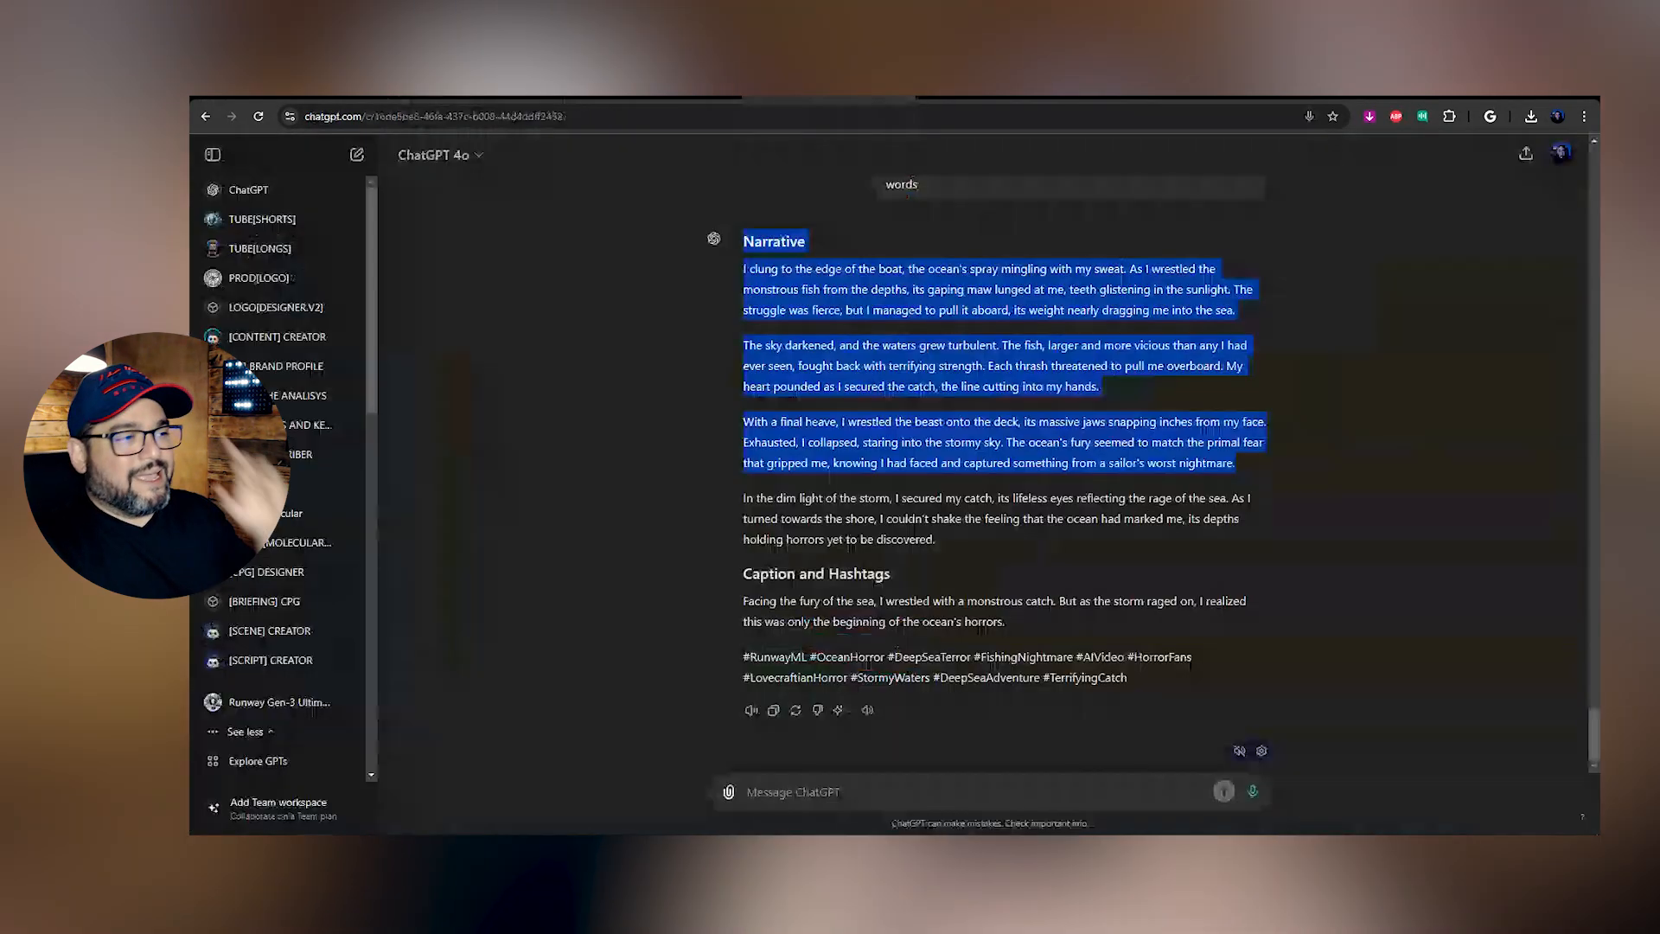
Copy the first narrative paragraph, beginning "I clung to the edge of the boat", from the horror story chat
click(1202, 394)
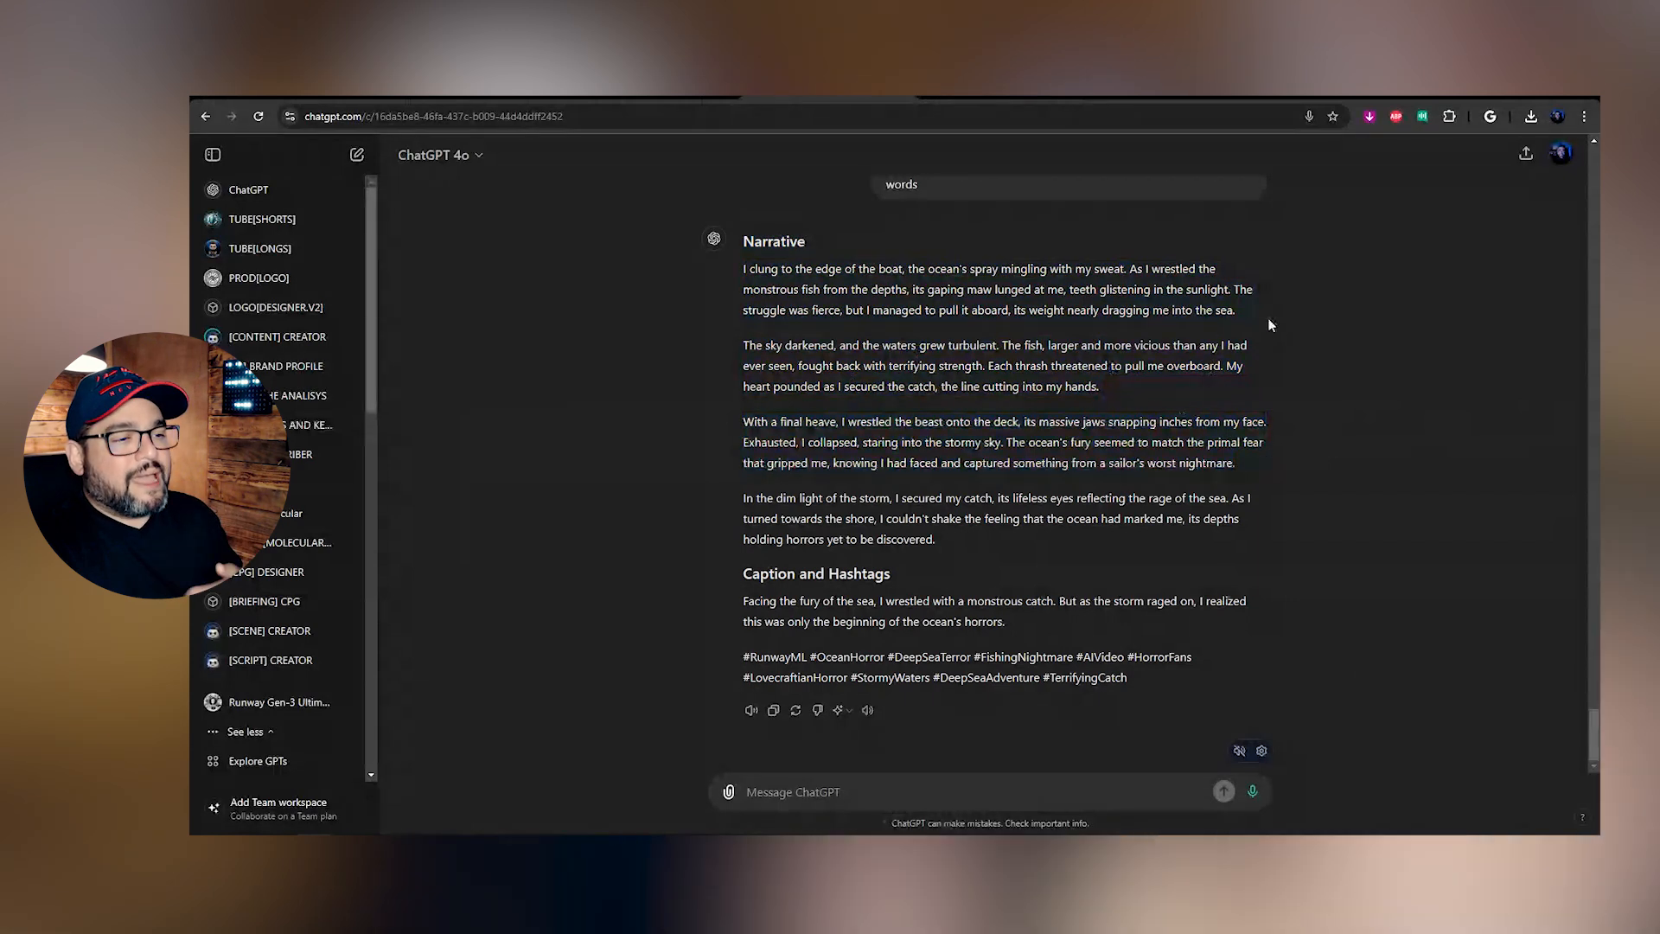
drag(1239, 312, 747, 264)
key(ctrl+c)
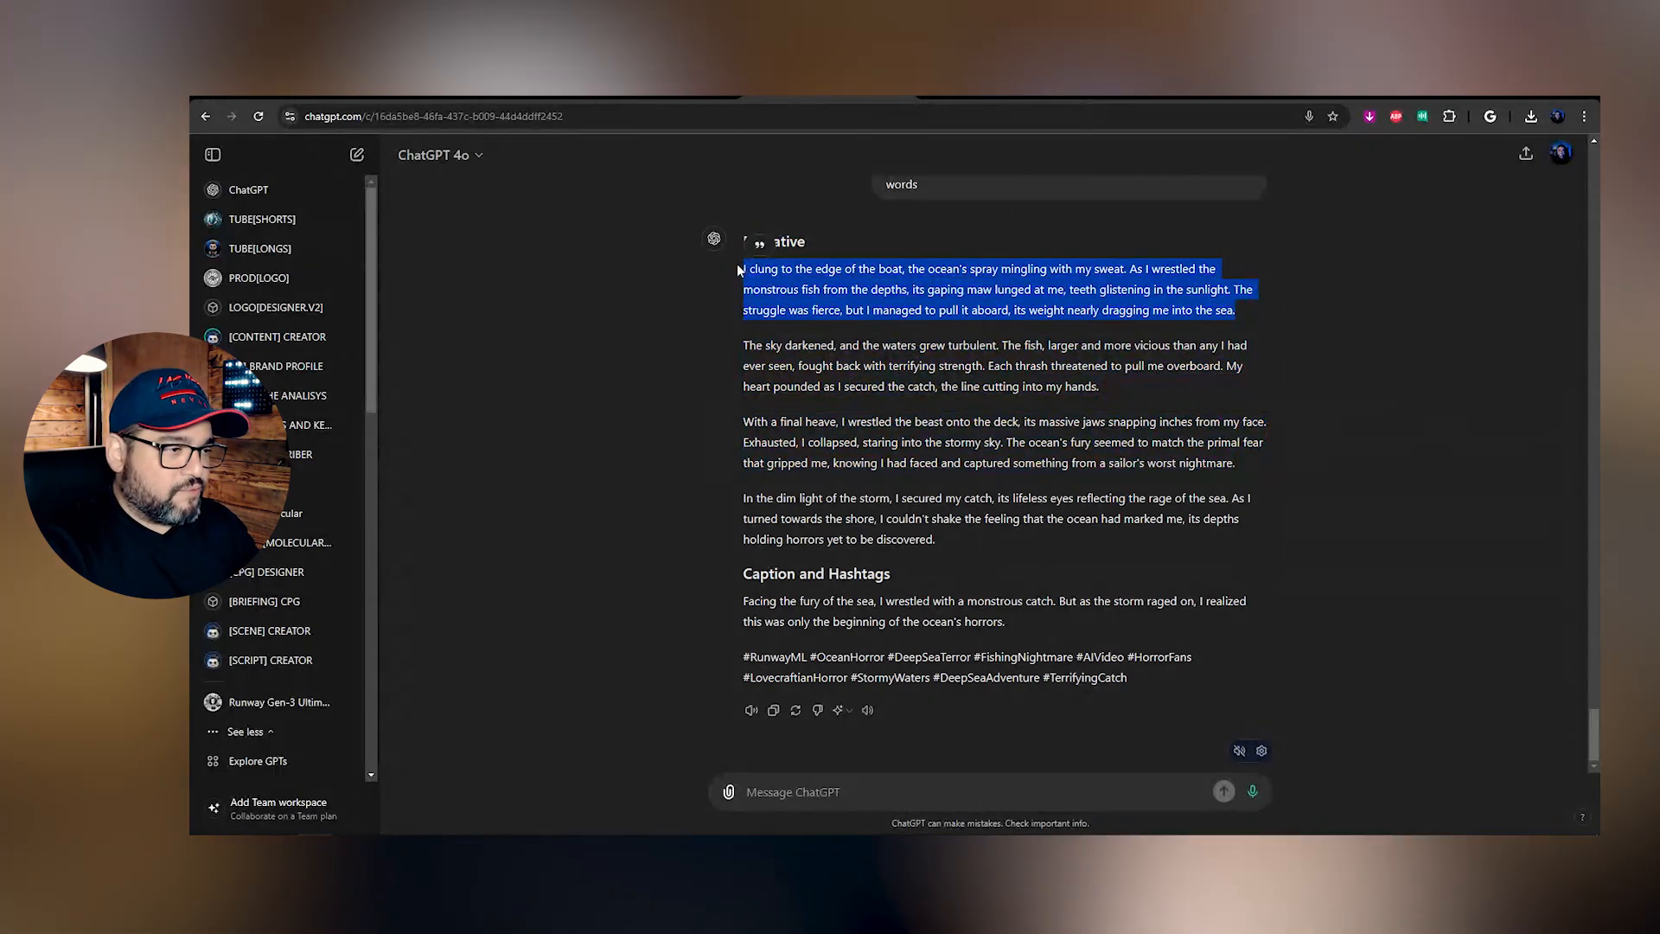
right_click(770, 277)
click(865, 292)
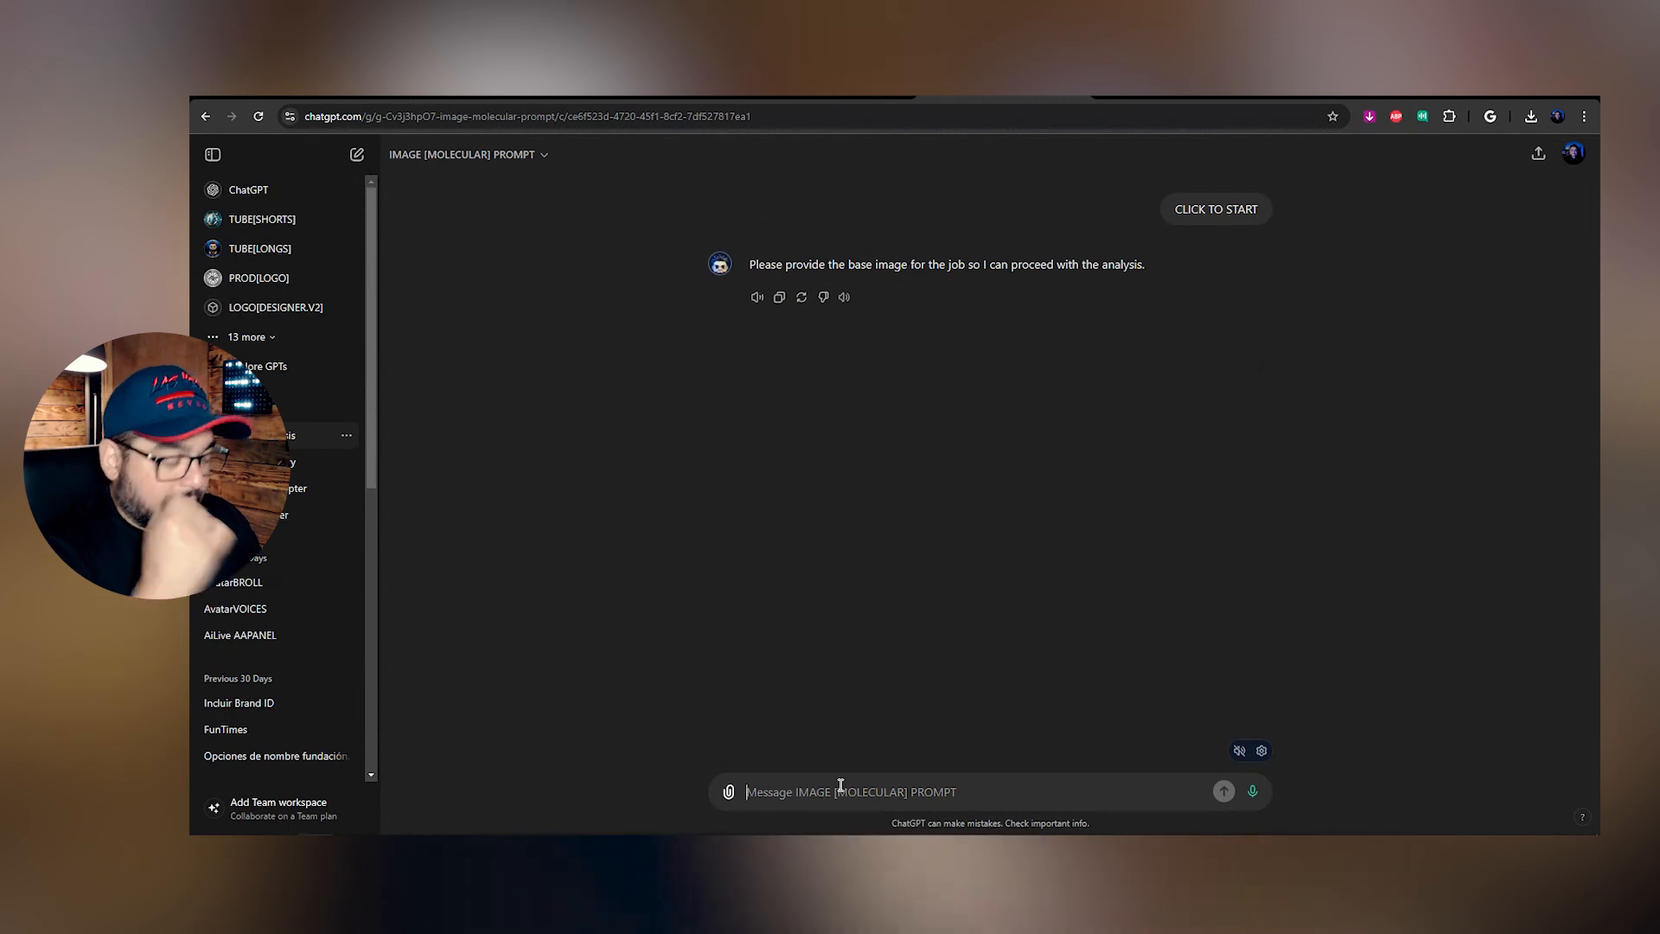
Write the instruction "usa este parrafo como fuente para generar el promp molecular" in the IMAGE [MOLECULAR] PROMPT chat, with the page enlarged
text(usa este pasrrafo)
key(ctrl+plus)
key(ctrl+plus)
key(ctrl+plus)
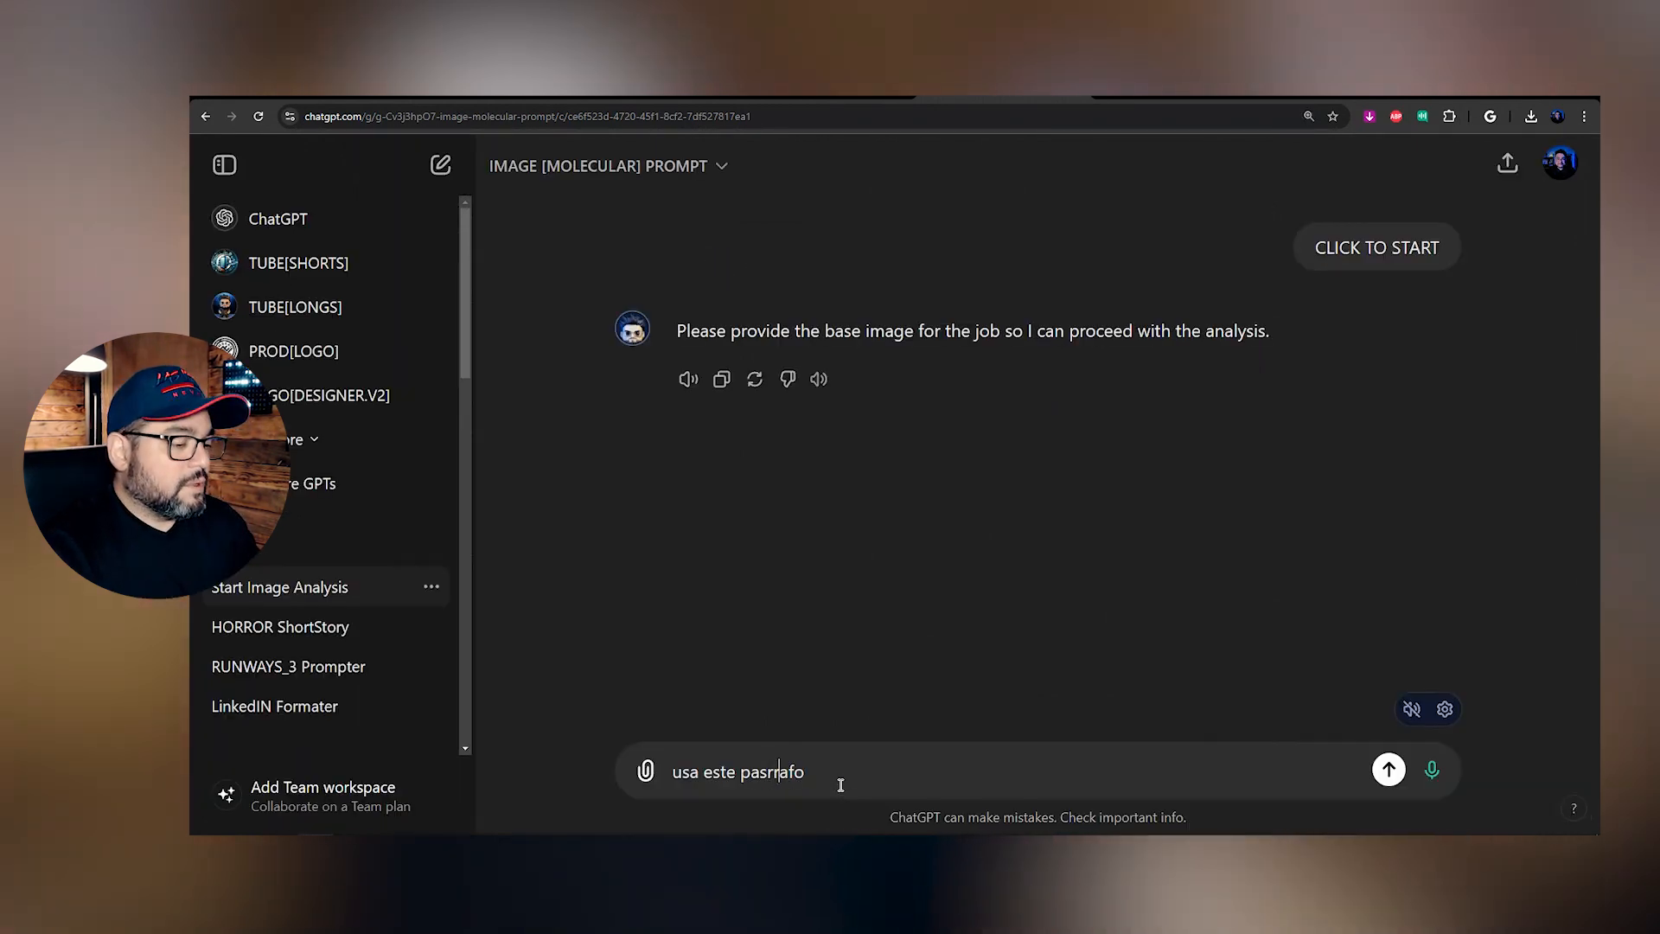
key(Left)
key(Left)
key(Left)
key(Left)
key(Left)
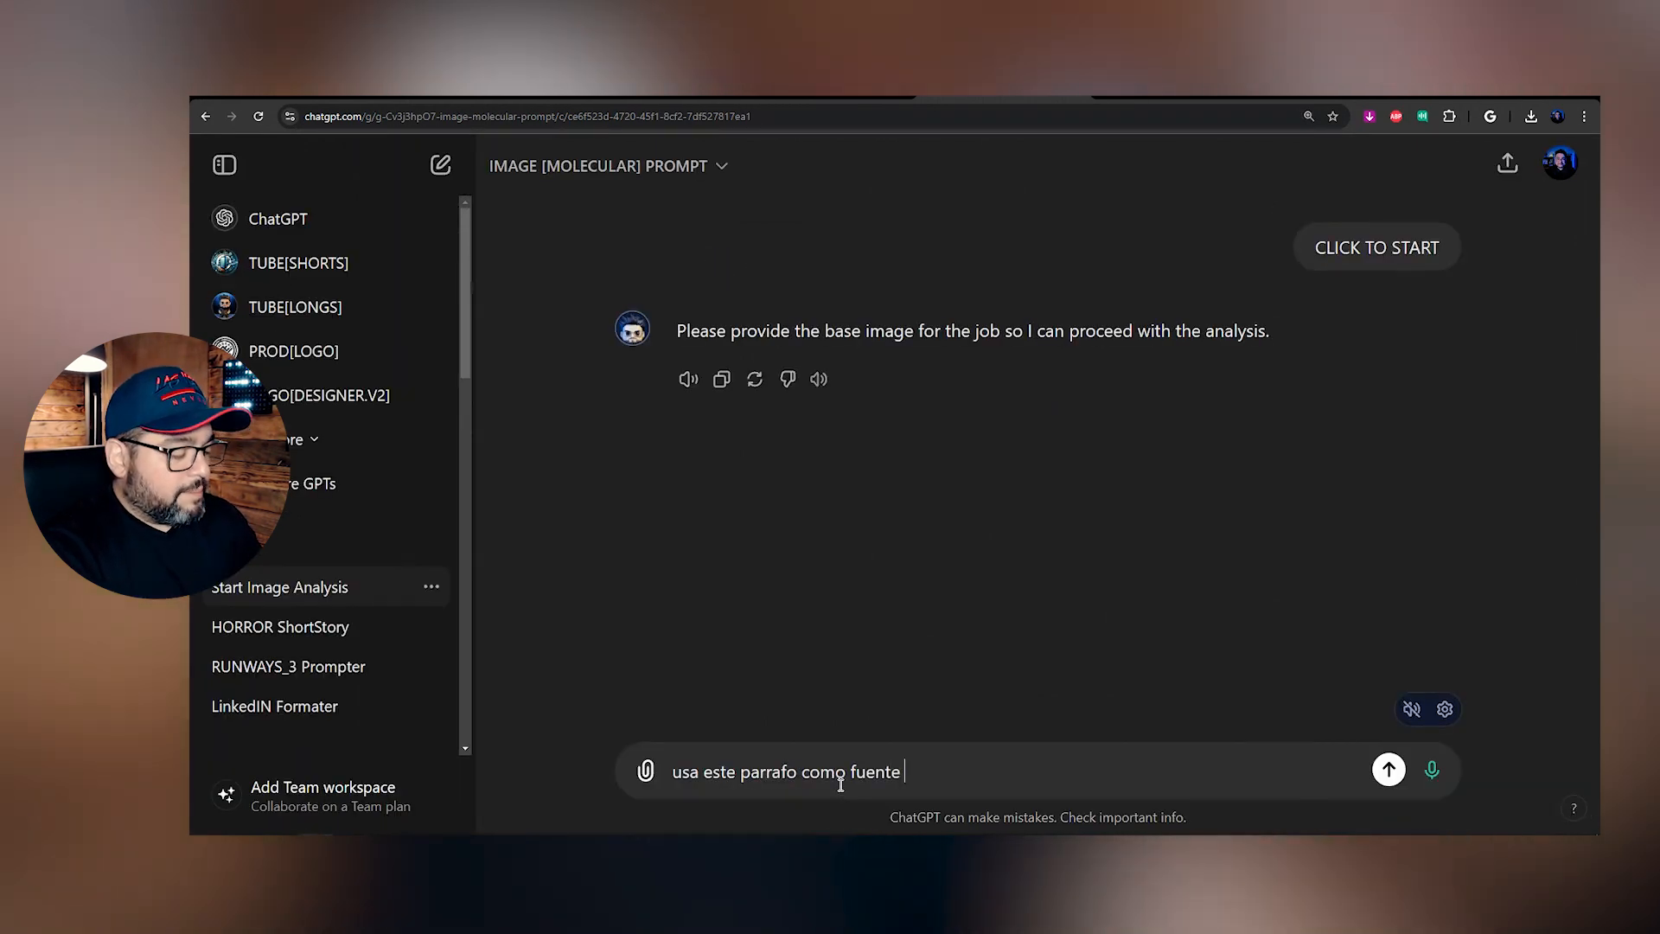
text(para generat el )
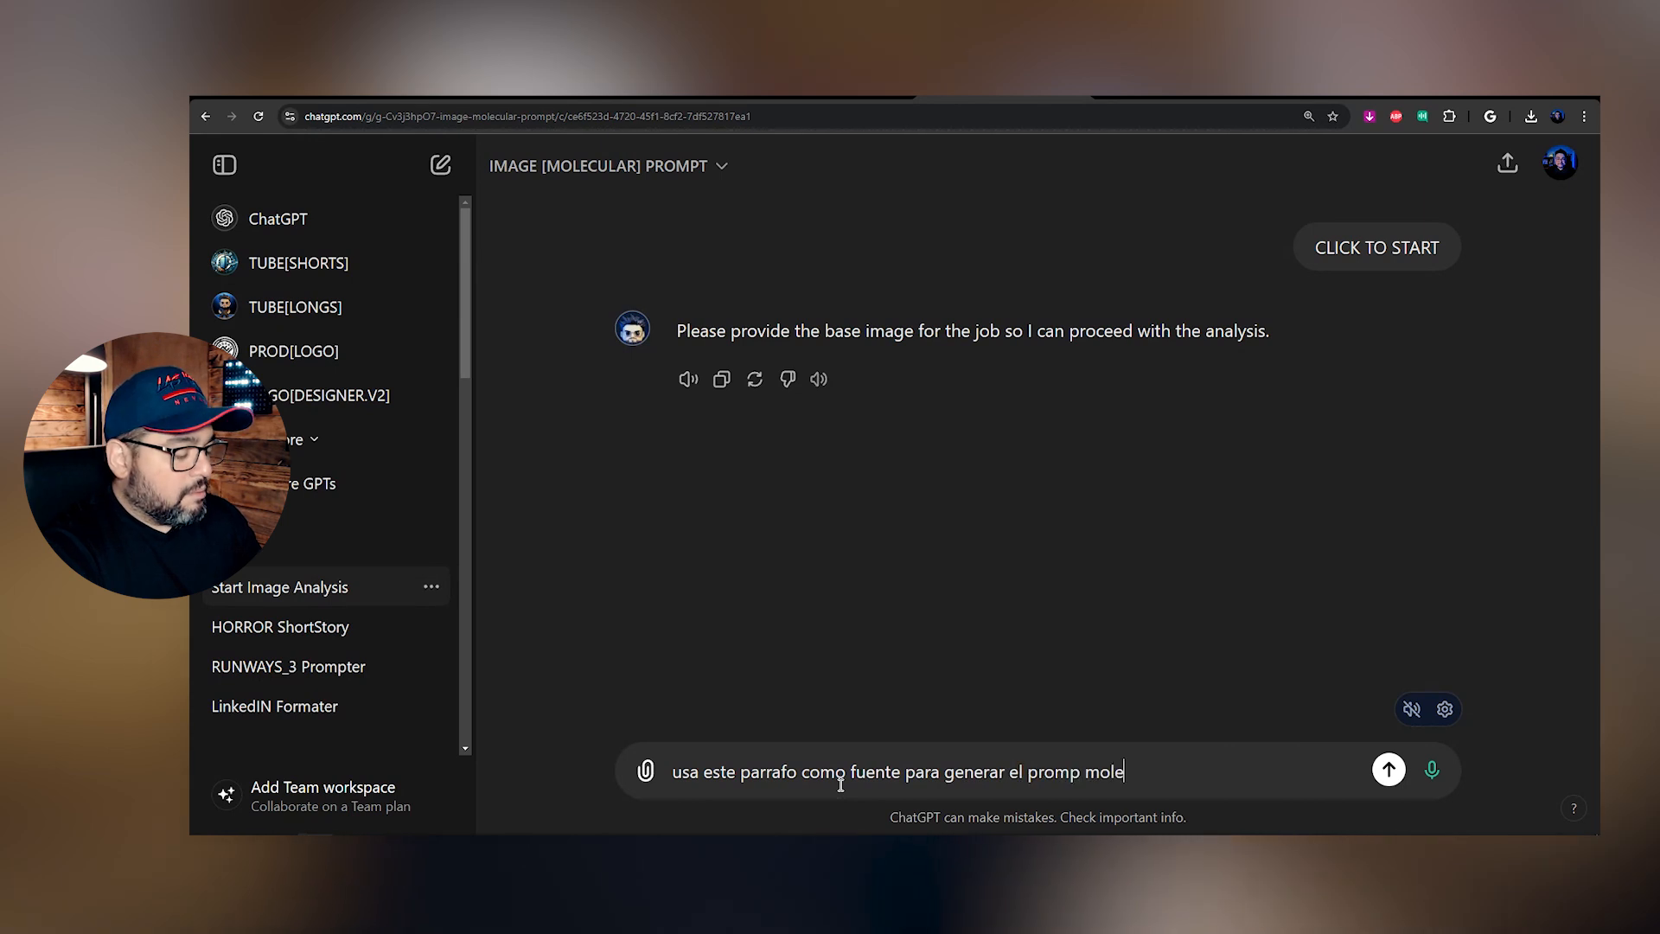
text(promp moleculat)
Paste the copied story paragraph below the instruction, separated by a blank line, and send the message
key(shift+Return)
key(shift+Return)
key(ctrl+v)
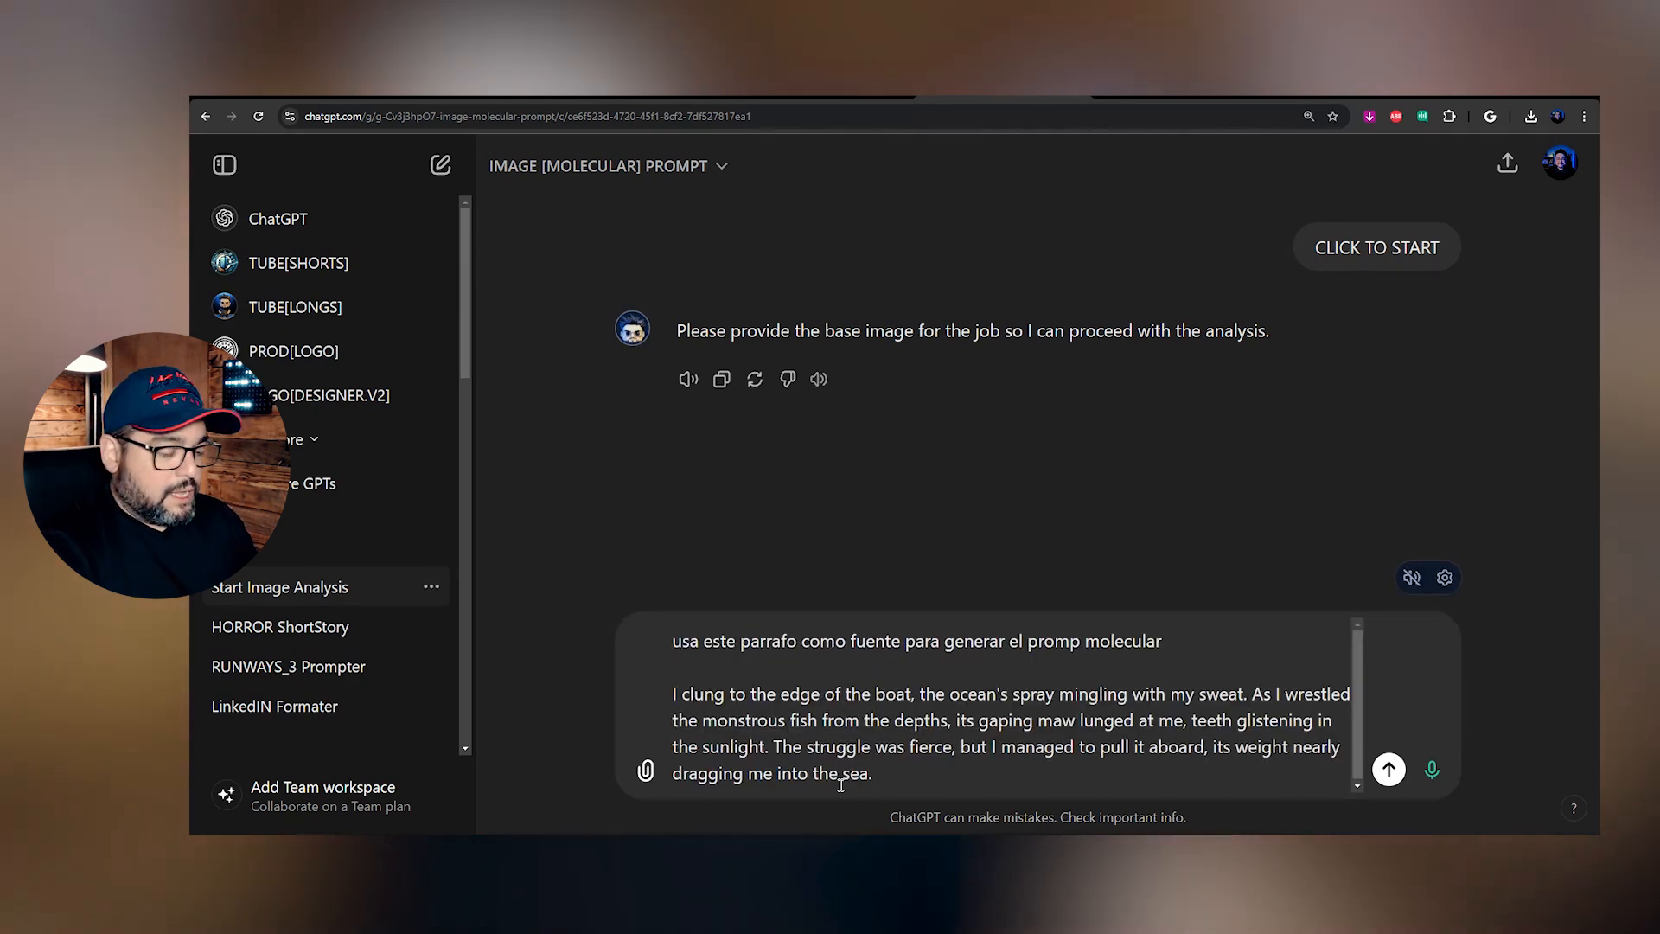
key(Return)
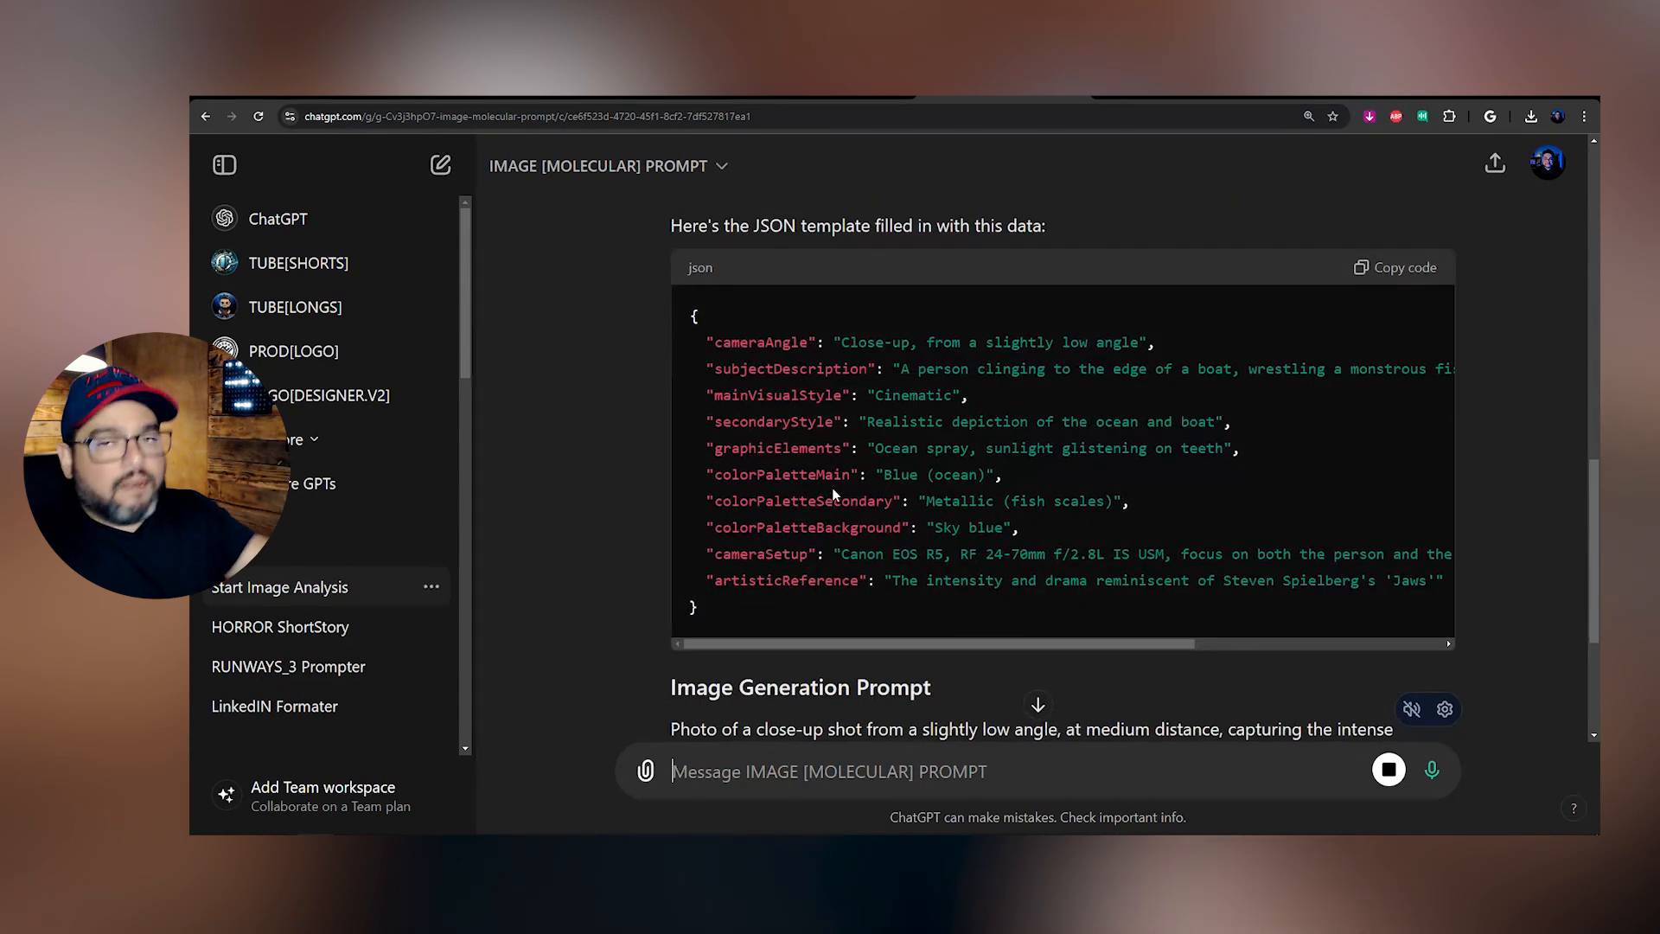
Copy the full text under Image Generation Prompt from the GPT's reply
scroll(834, 494, down, 3)
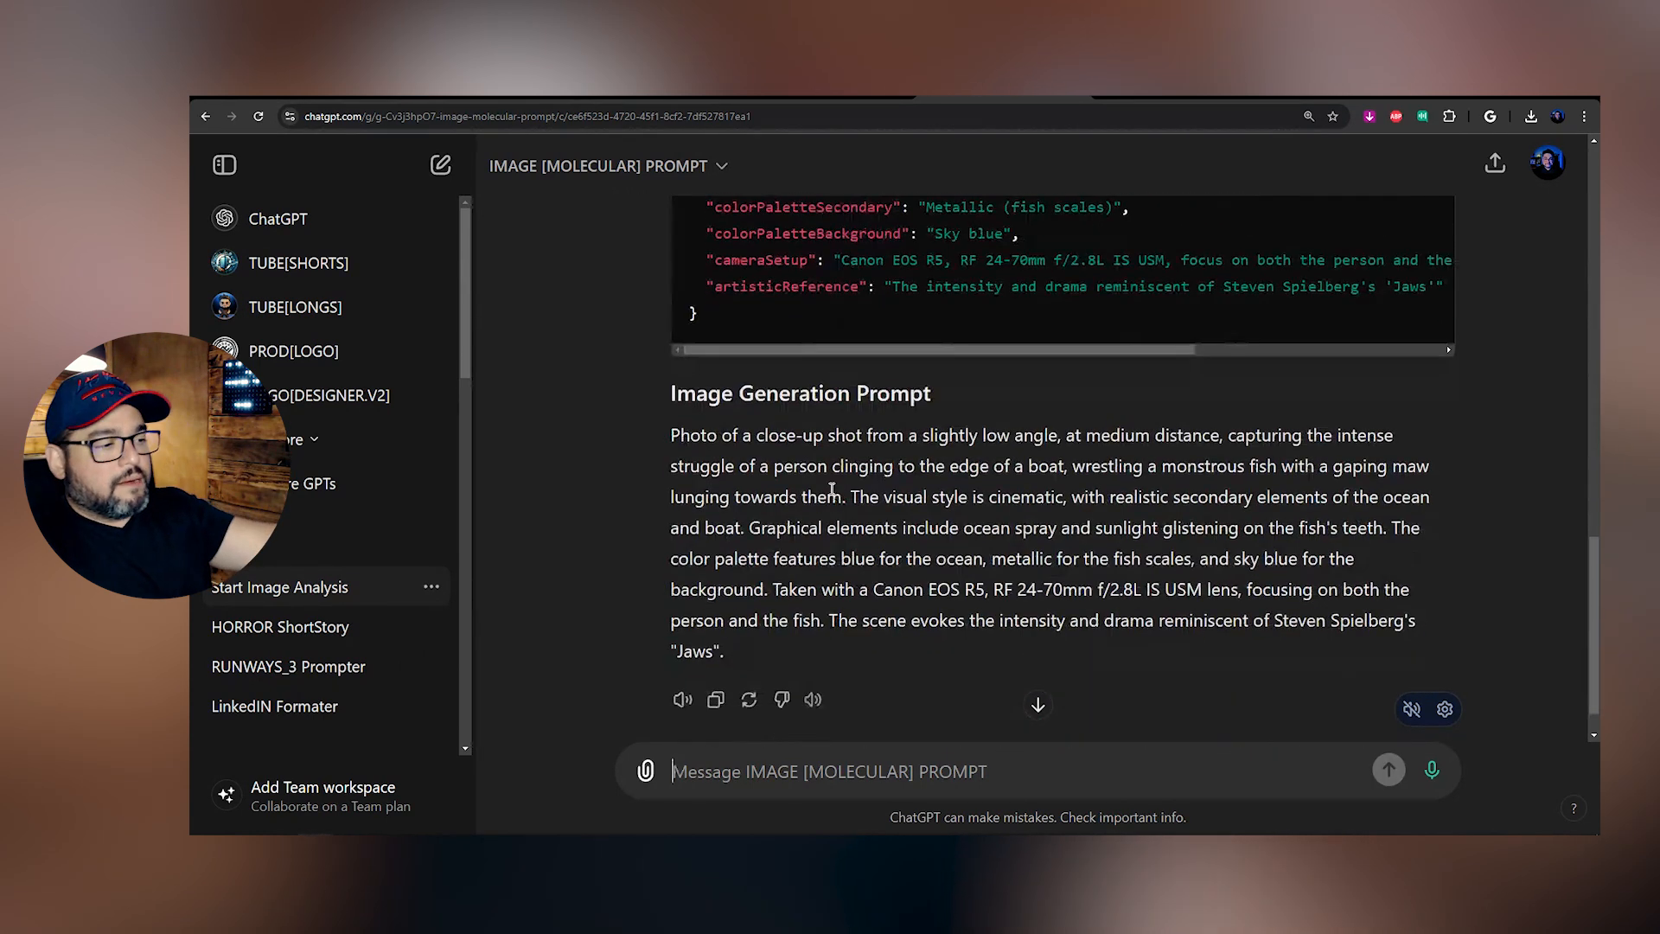
drag(745, 652, 660, 439)
key(ctrl+c)
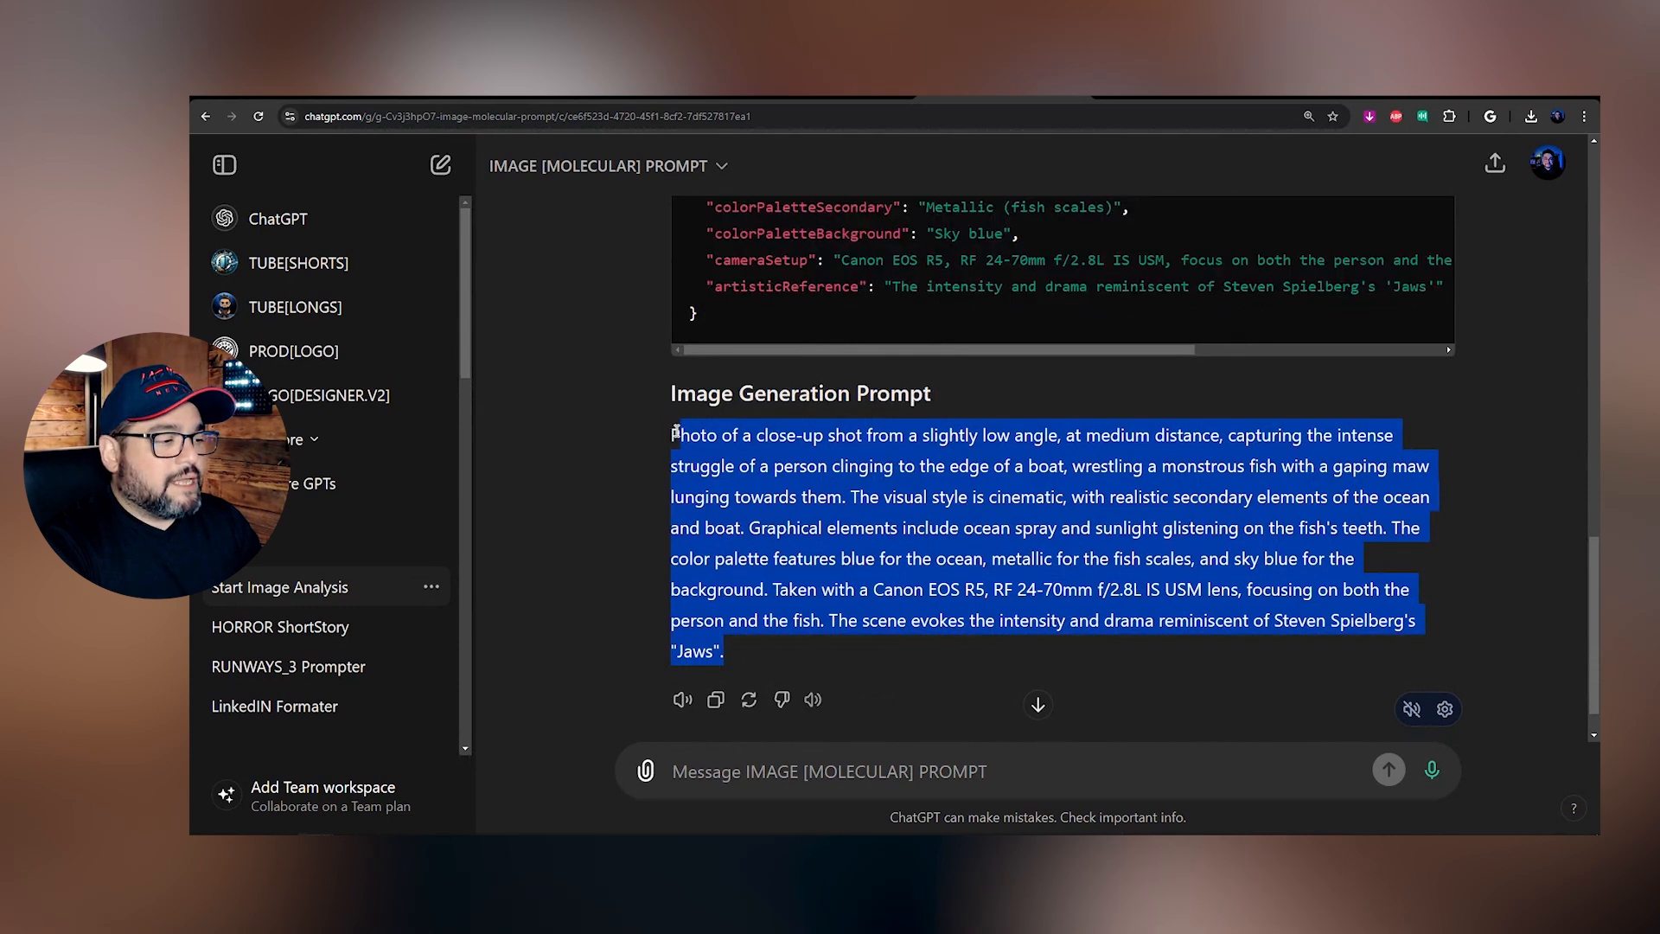
right_click(684, 434)
click(717, 446)
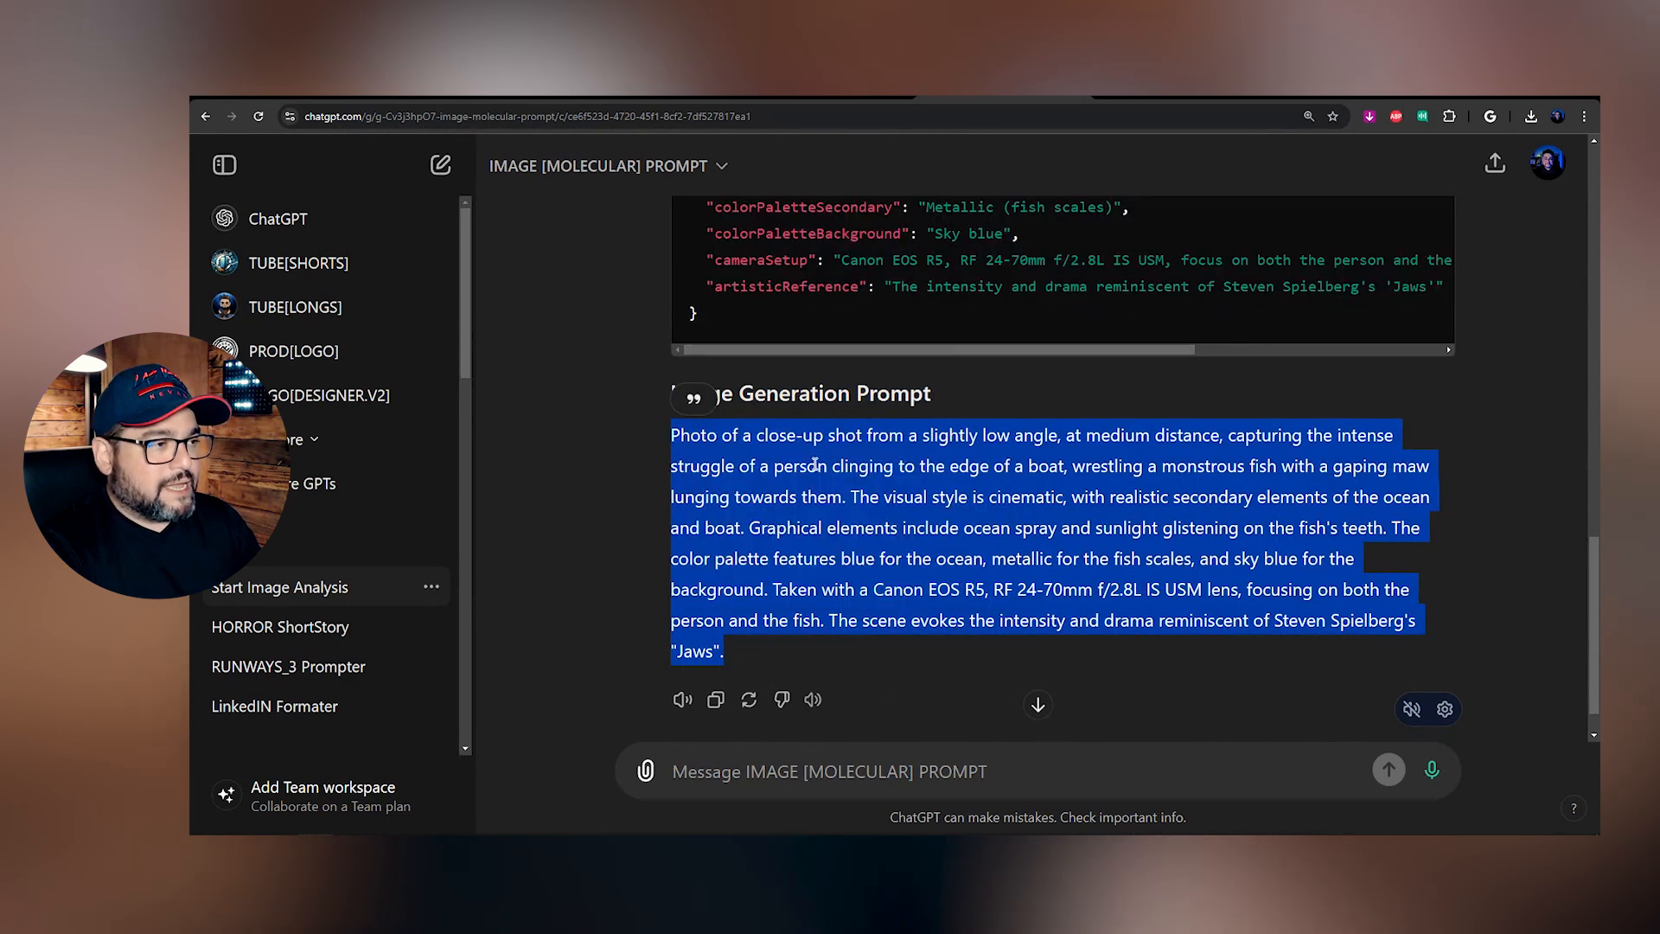
Switch to Discord's general channel and start a Midjourney /imagine command with the copied image prompt pasted in
key(ctrl+Tab)
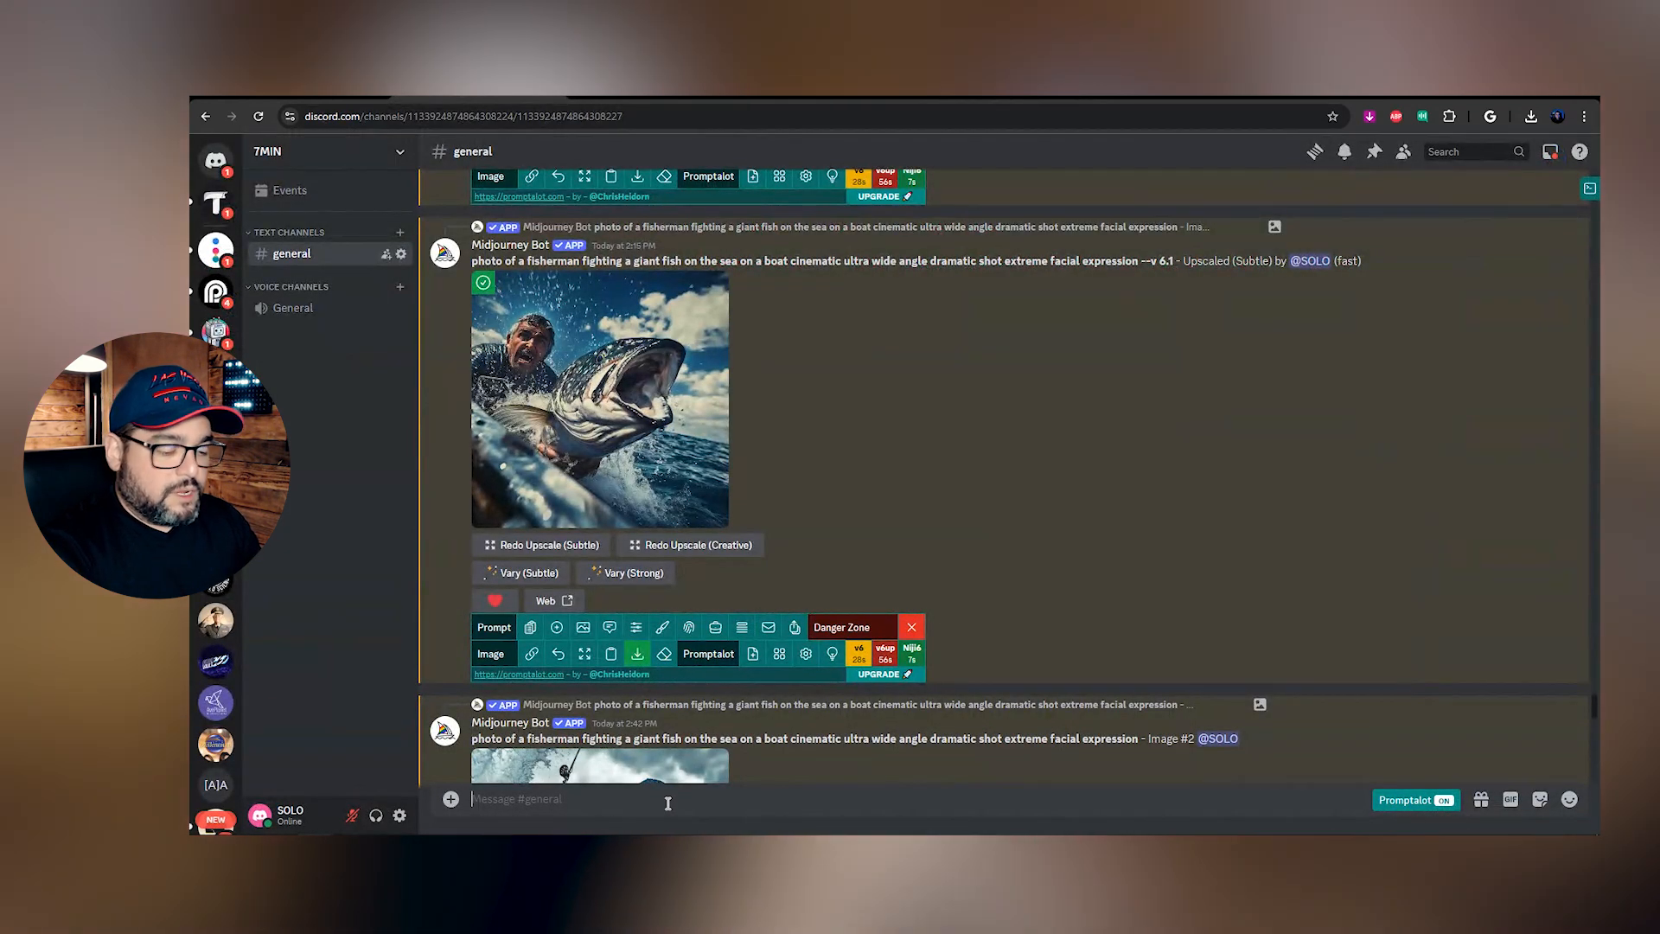
text(/)
key(Return)
key(ctrl+v)
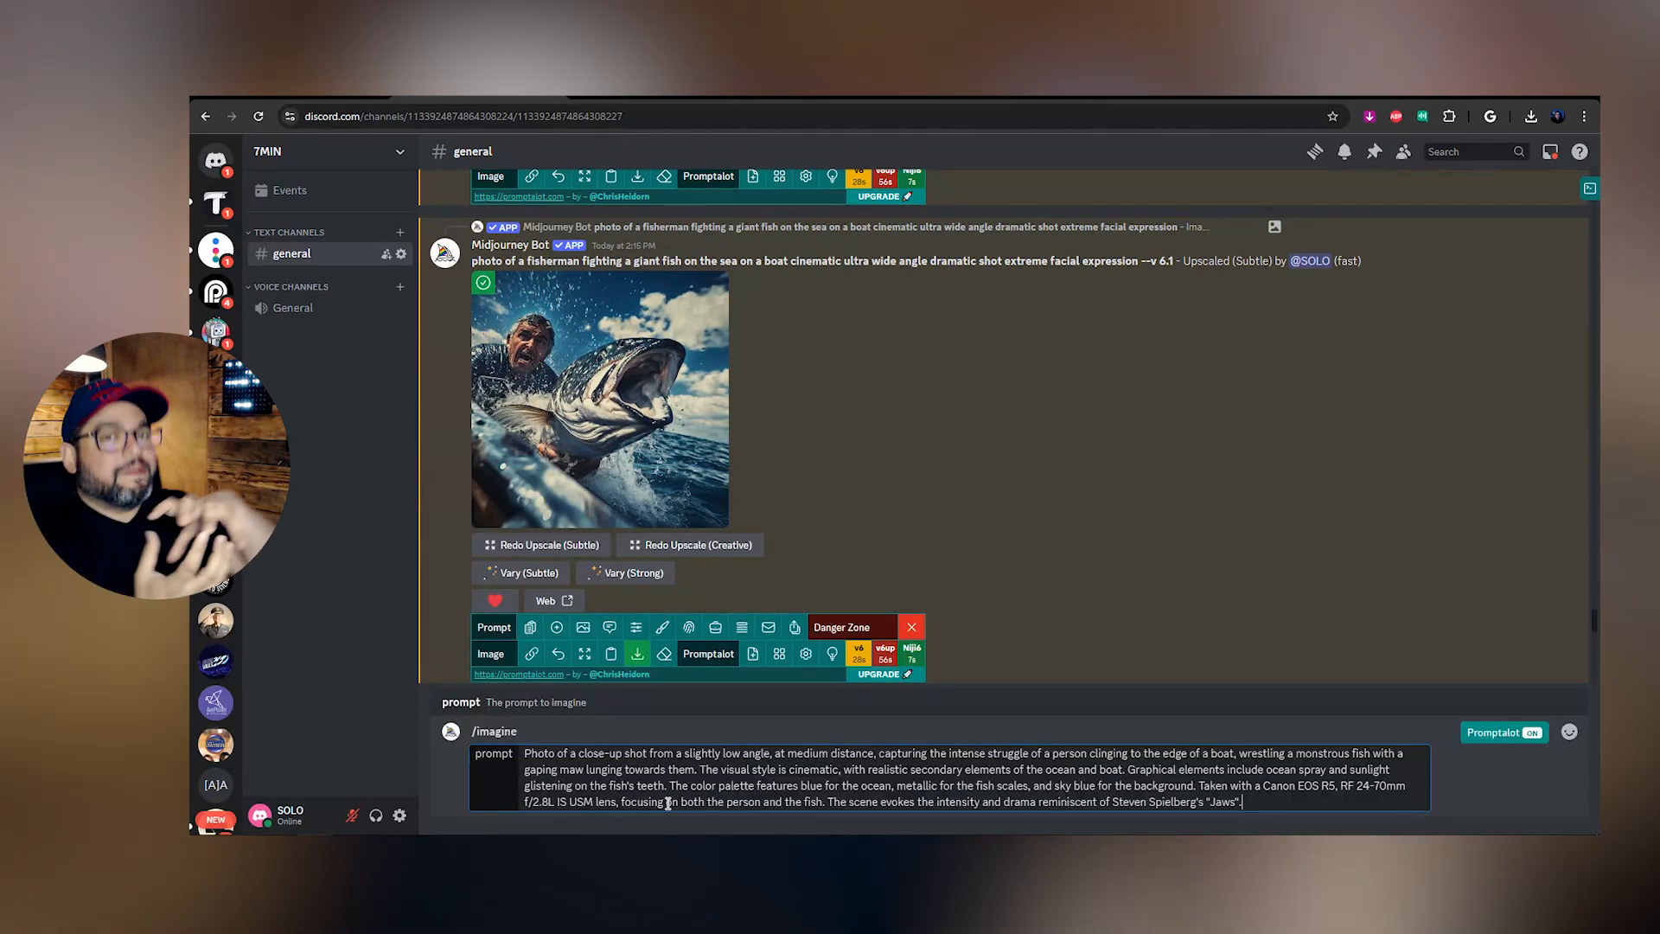
Append the aspect ratio parameter "--ar 9:16" to the end of the /imagine prompt
text(-ar)
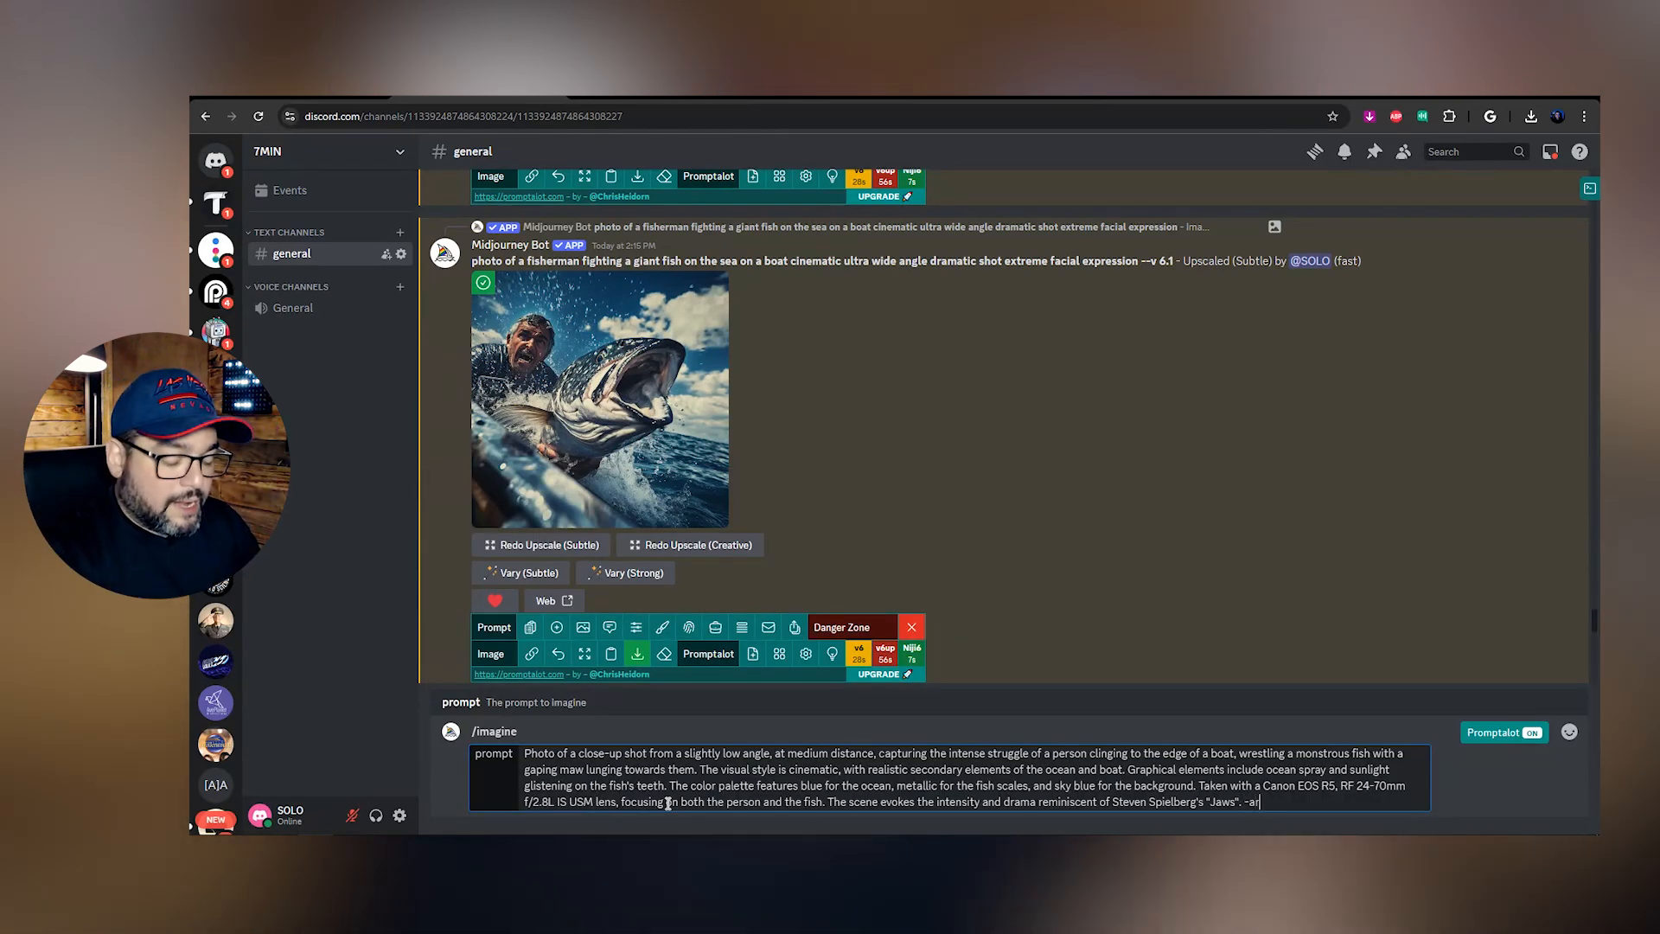
key(BackSpace)
key(BackSpace)
text(-)
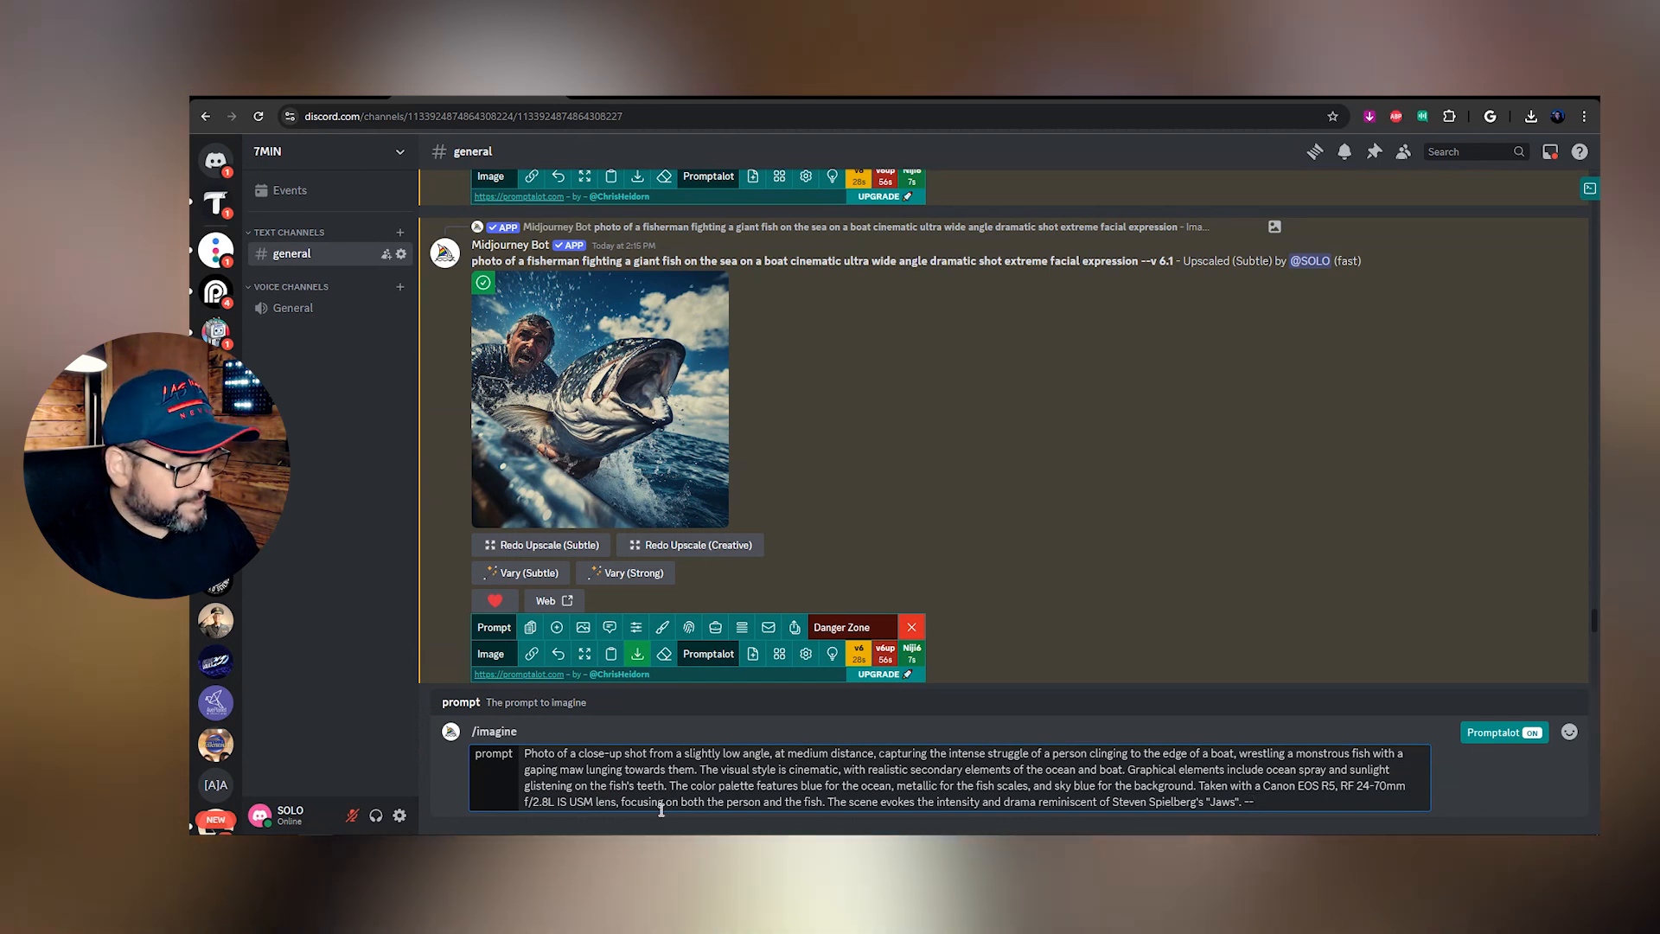
text(ar 9:)
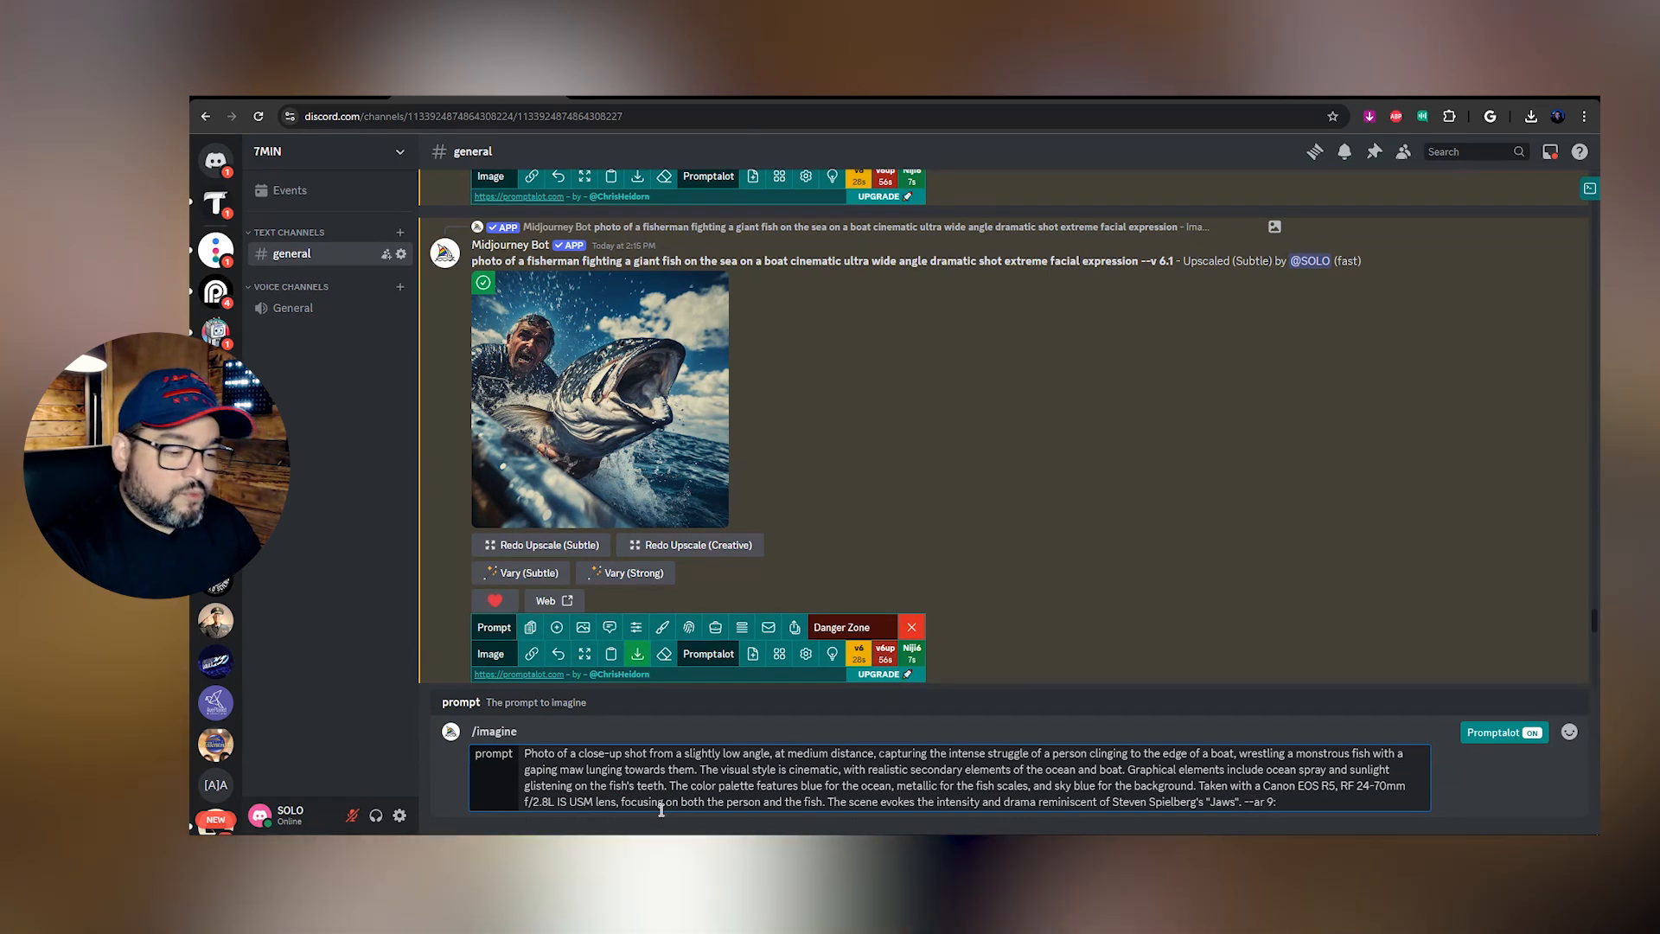
text(16)
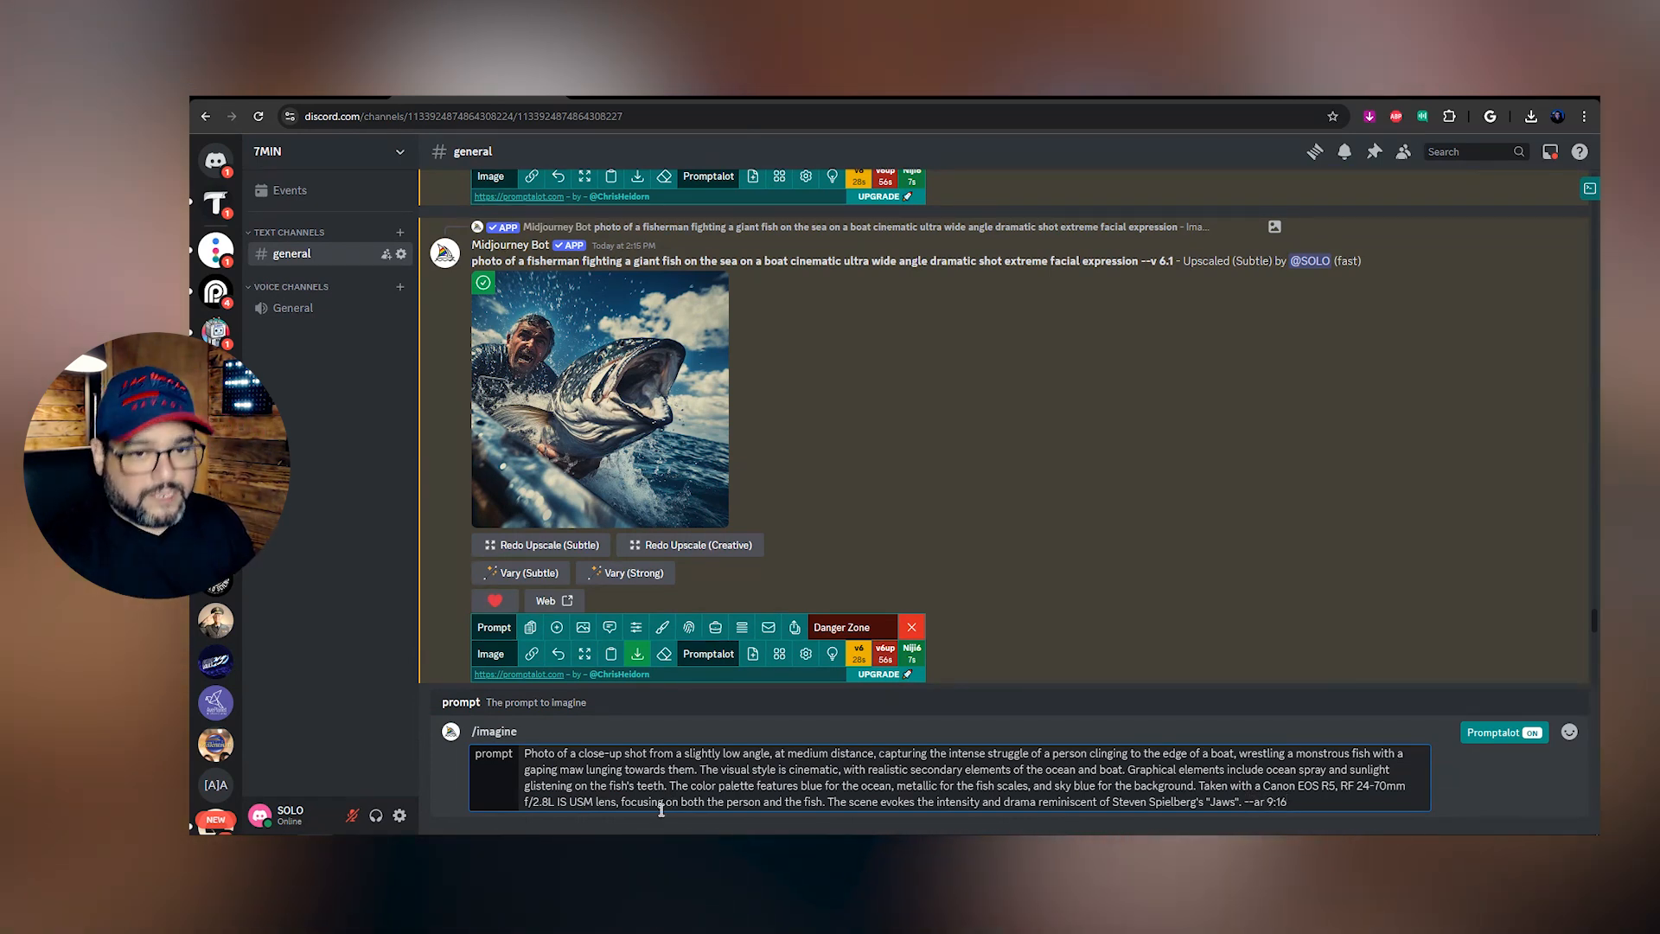
Set the prompt's aspect ratio value to 16:9
key(shift+Left)
key(shift+Left)
key(shift+Left)
key(shift+Left)
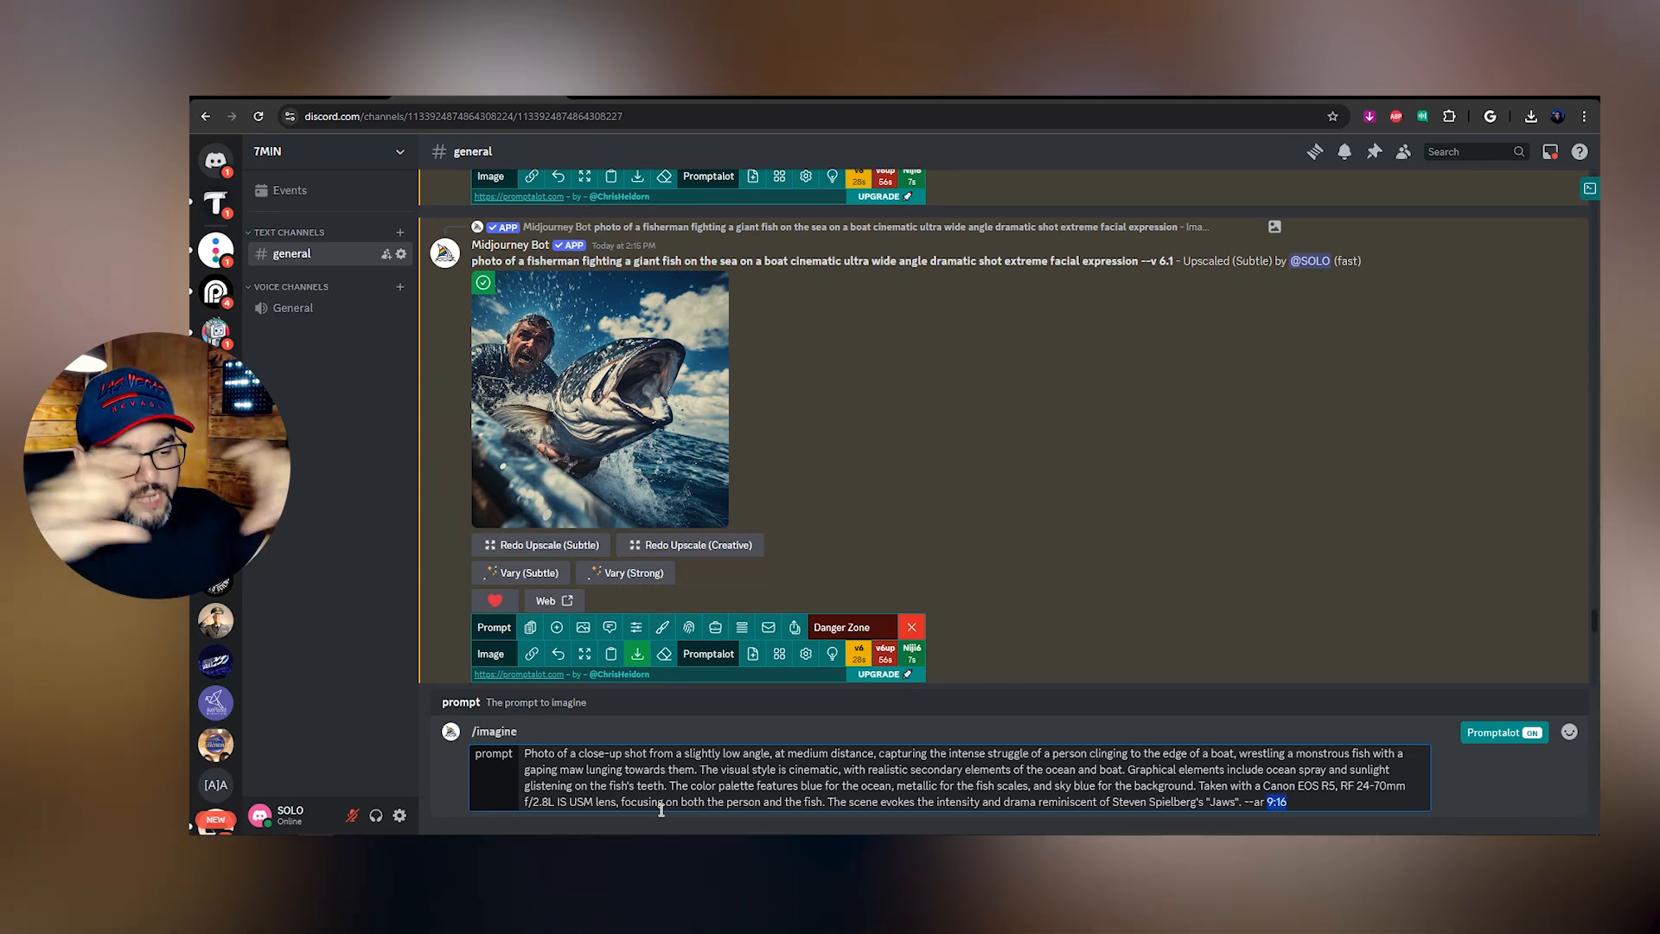
text(16:9)
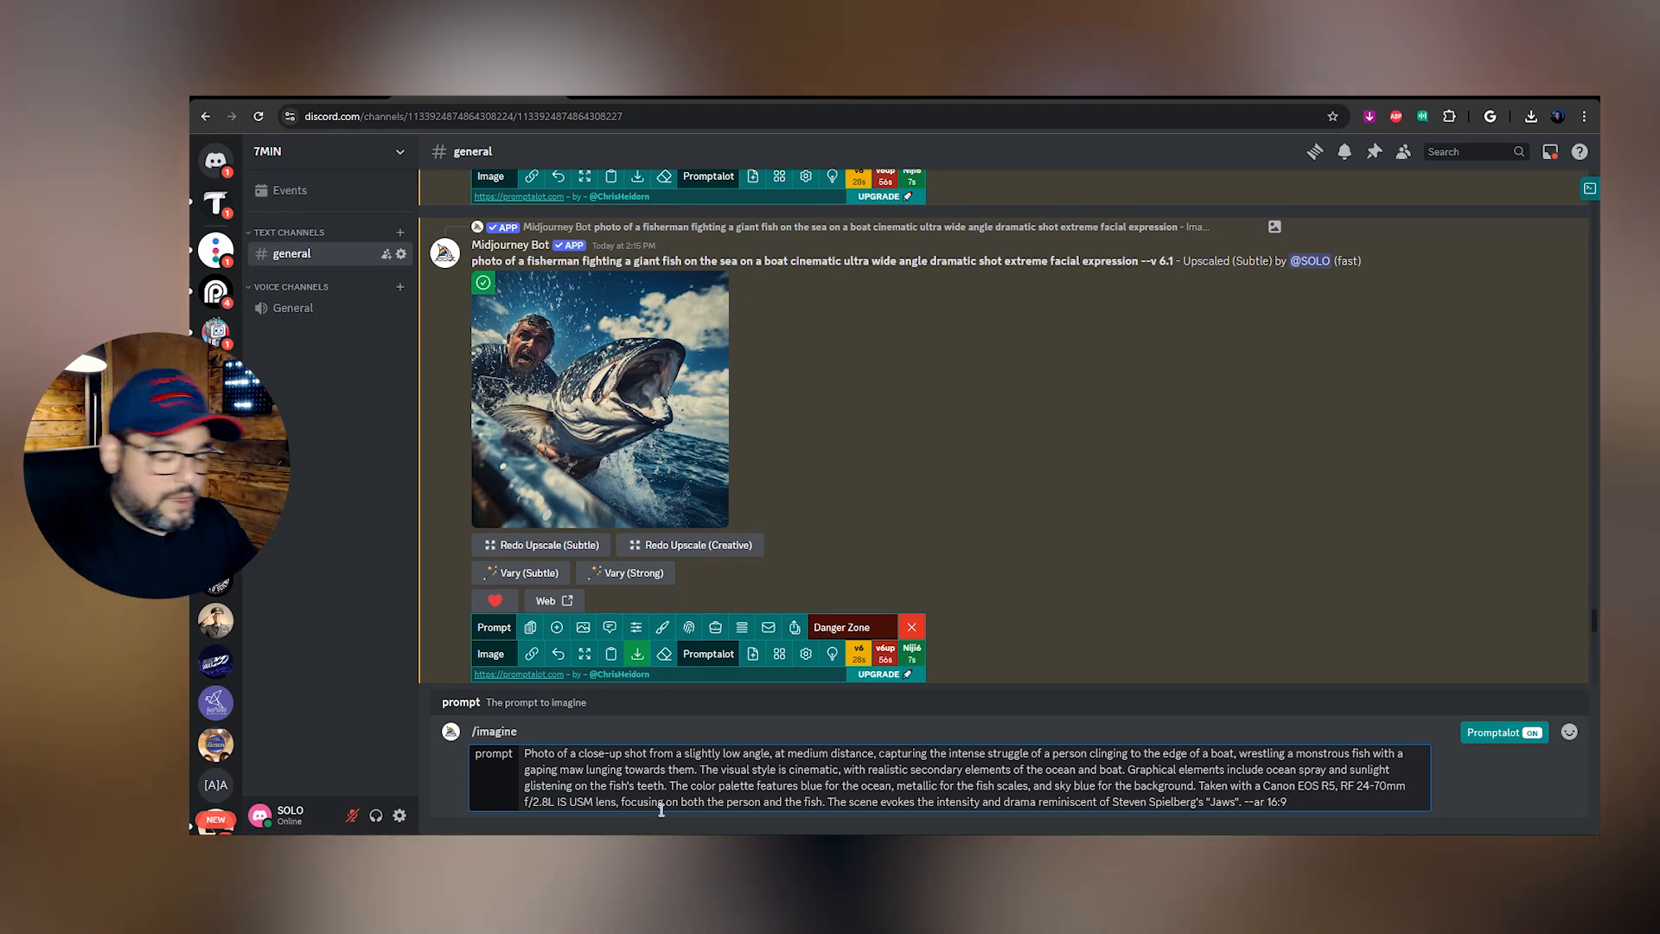
Submit the /imagine prompt with the 16:9 aspect ratio to Midjourney
key(Return)
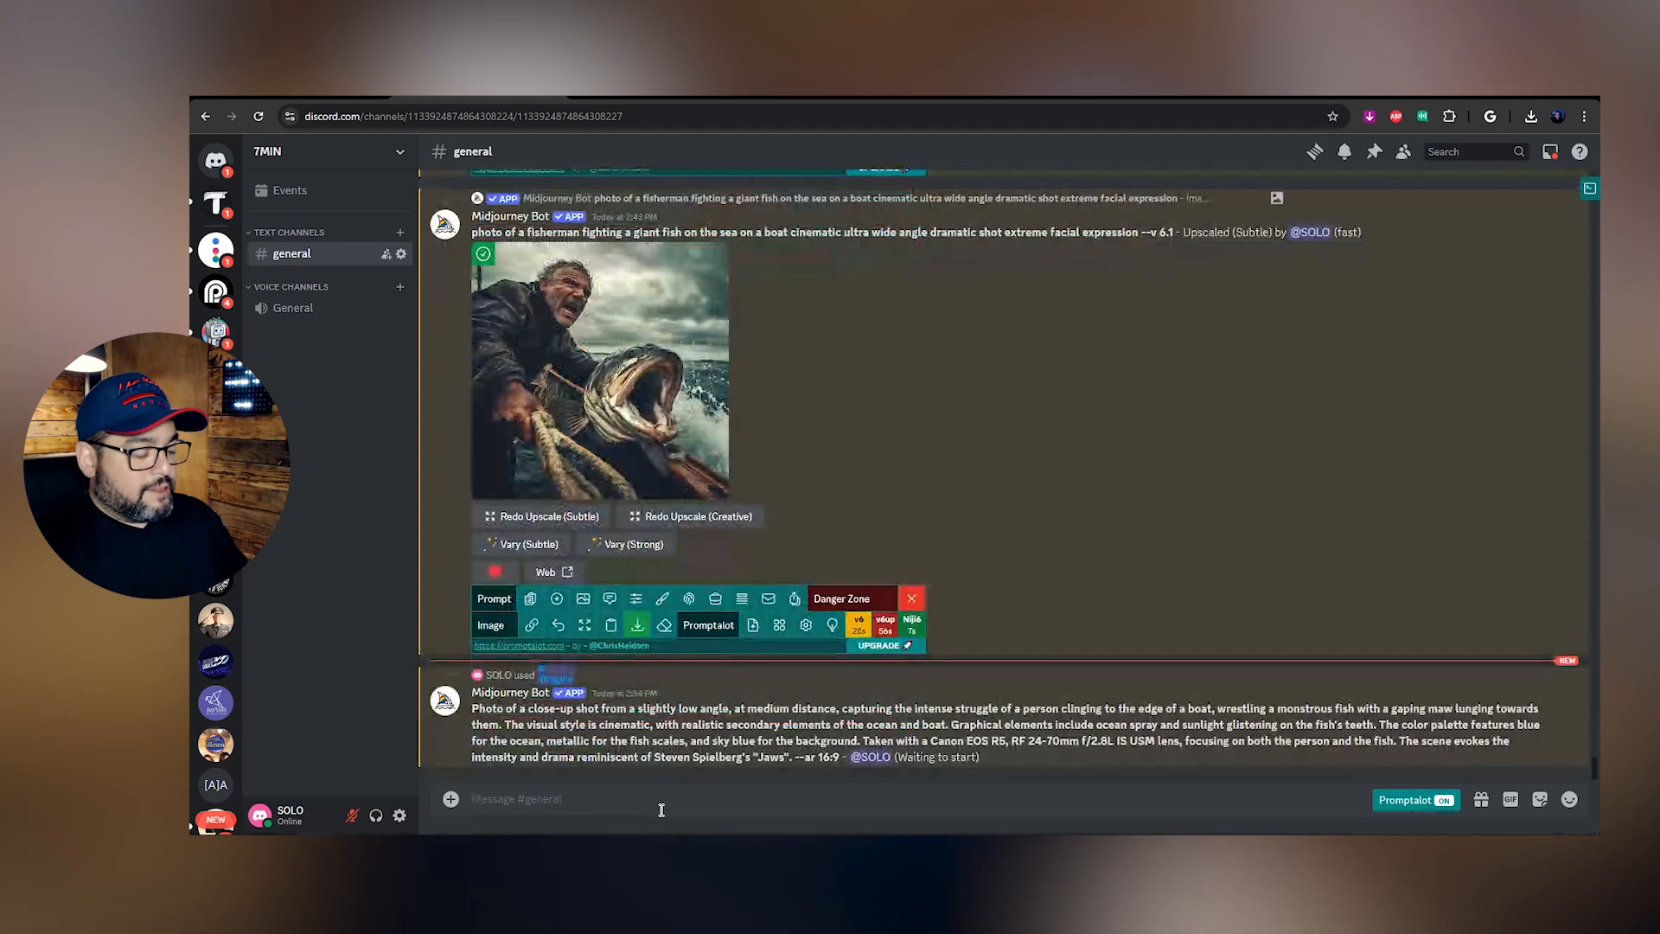
key(ctrl+plus)
key(ctrl+plus)
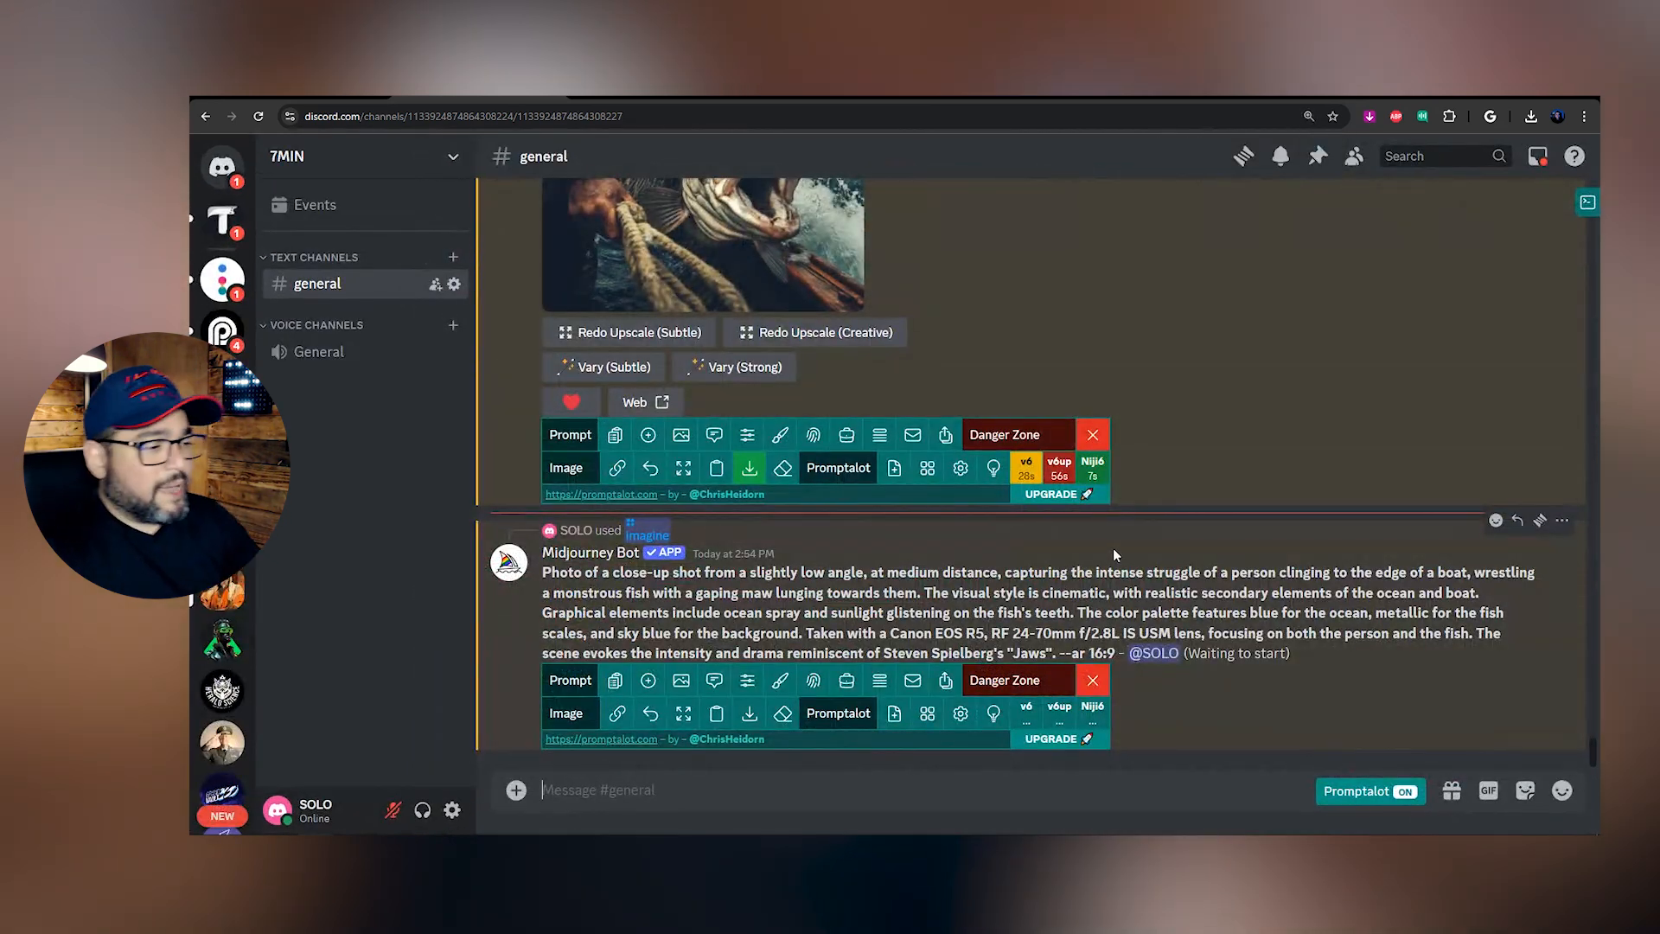
Review the earlier upscaled fisherman and giant fish images in the general channel while the new image generates
scroll(1112, 553, up, 10)
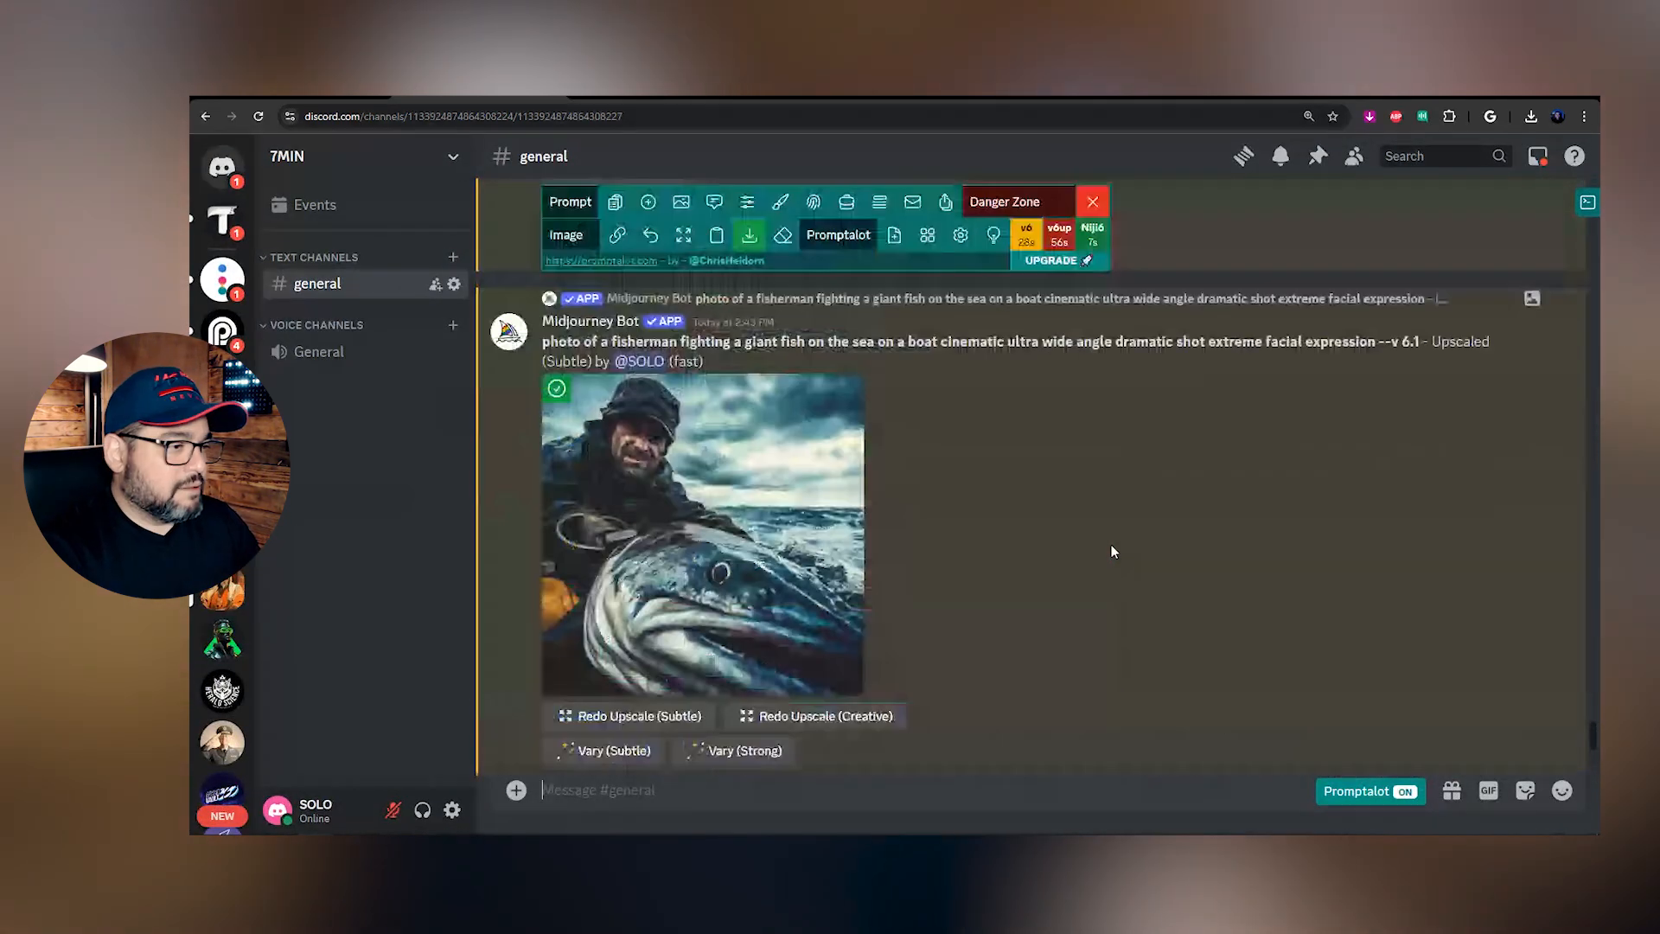
scroll(1112, 551, up, 10)
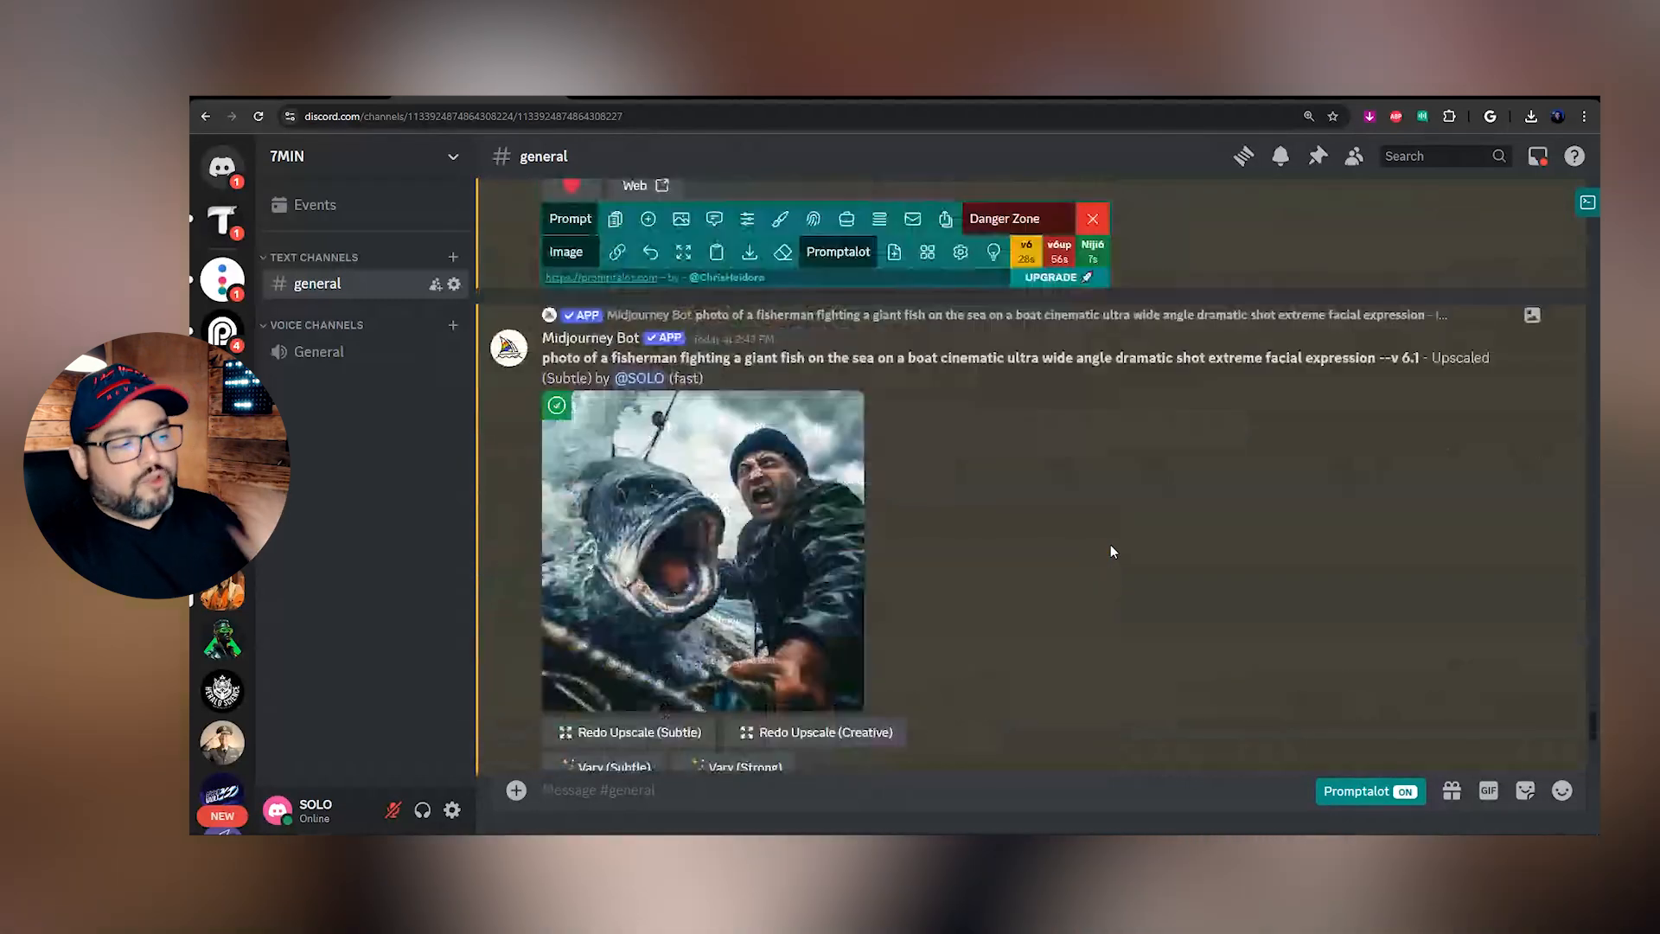
scroll(1112, 552, down, 10)
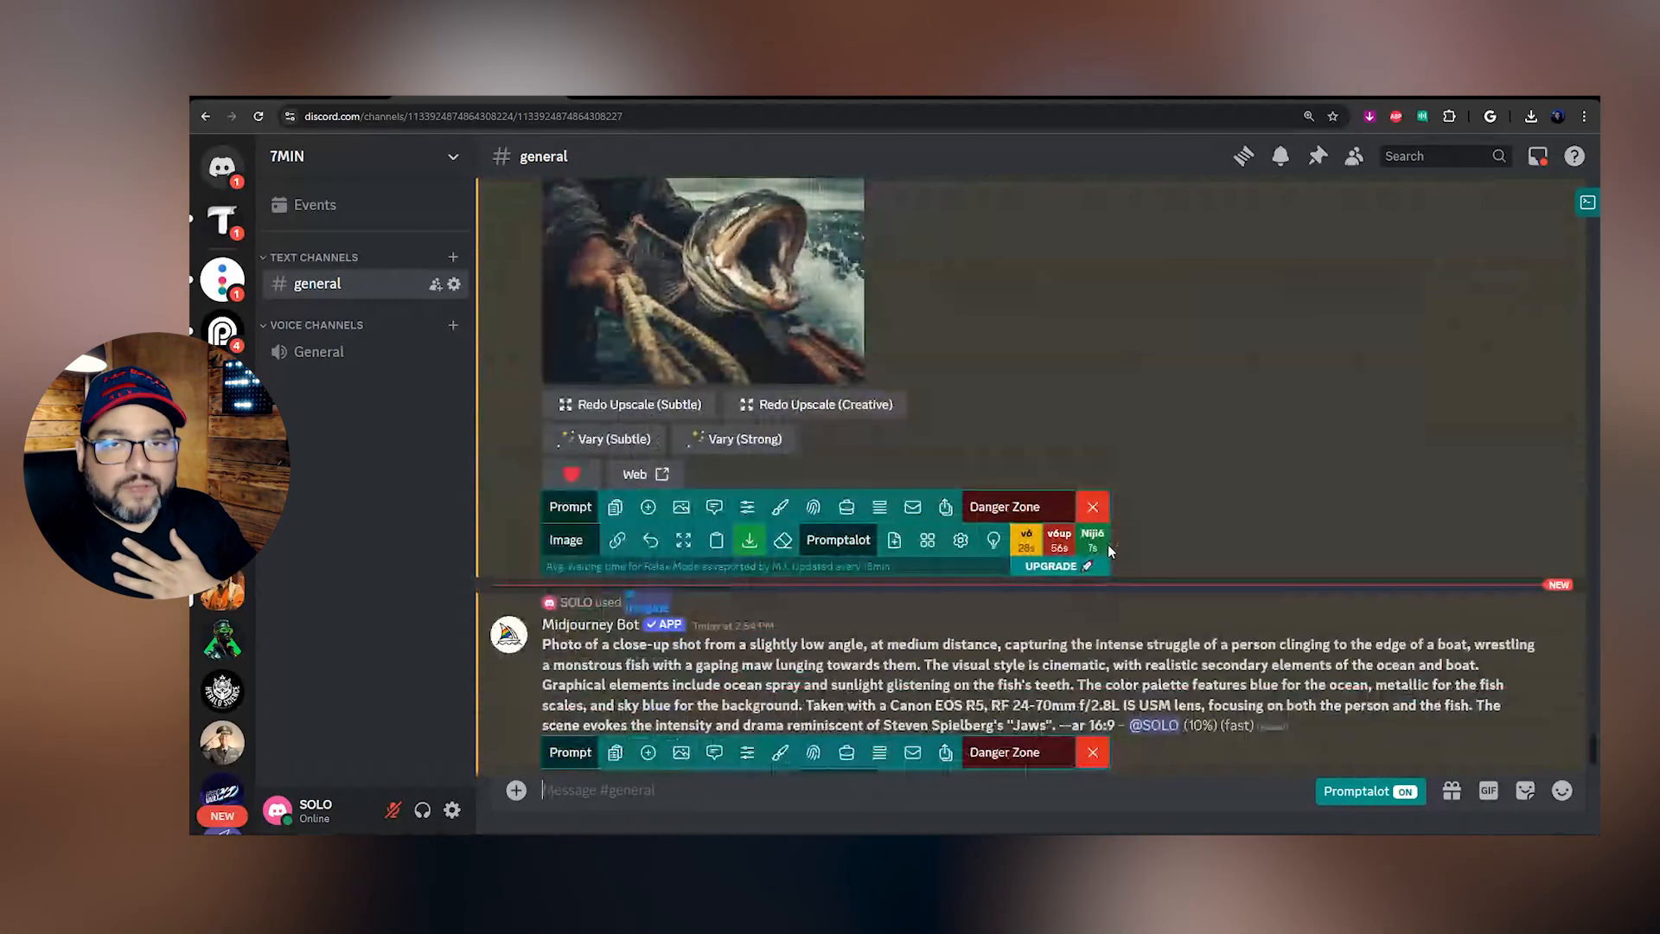
scroll(1107, 543, up, 10)
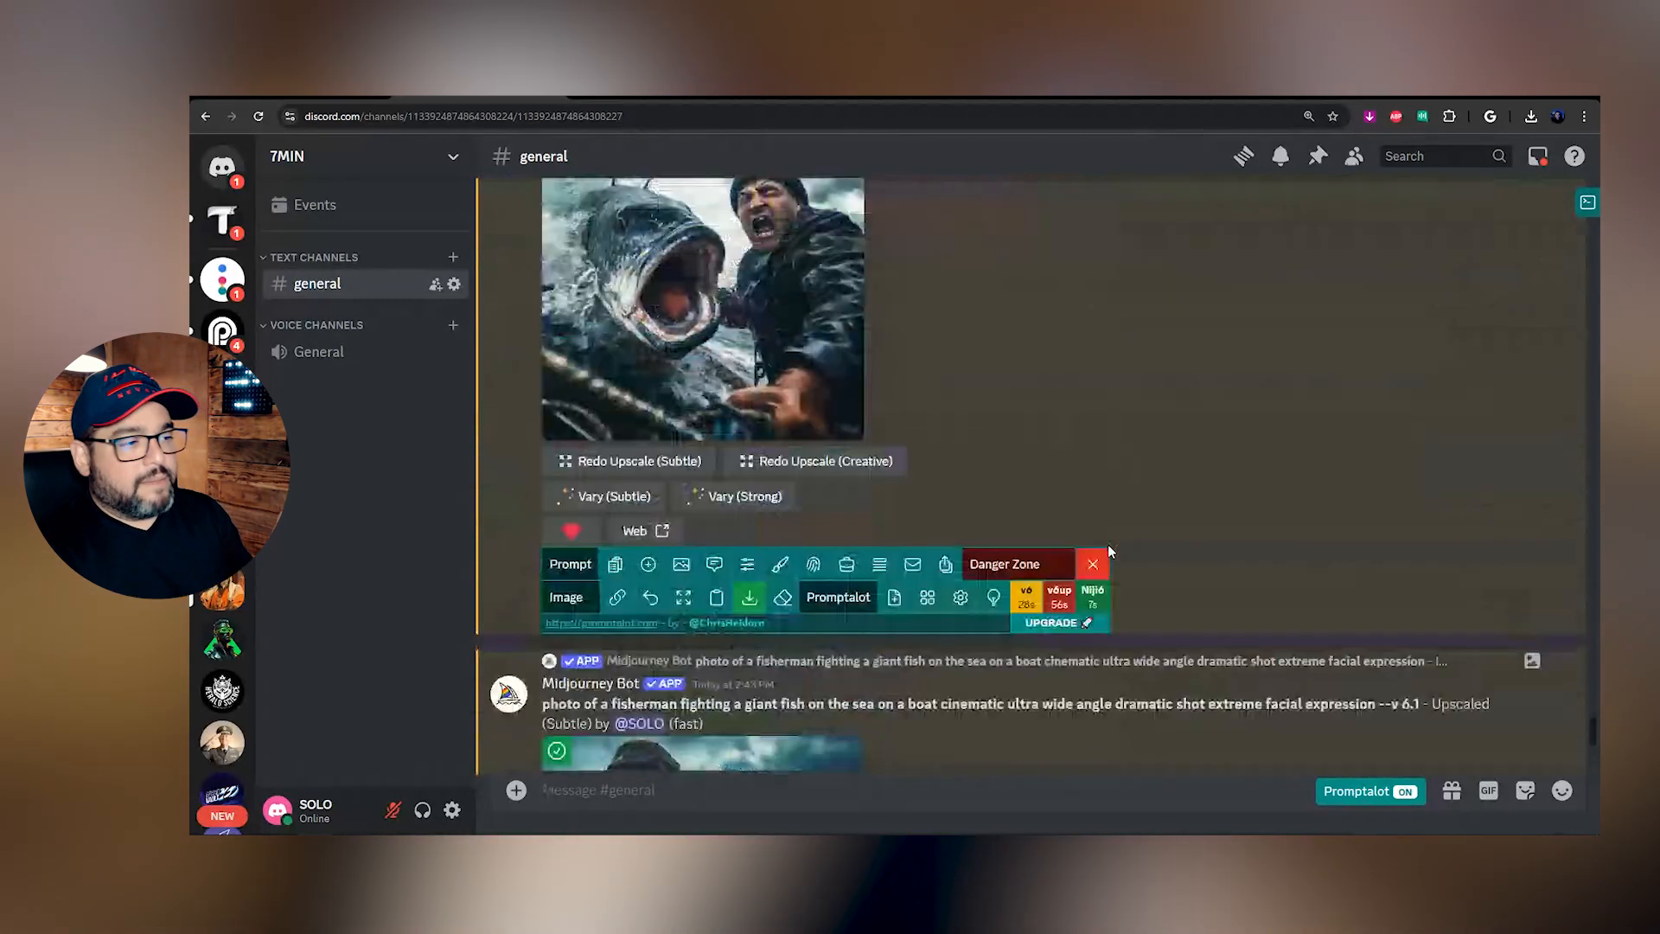
scroll(1108, 543, down, 5)
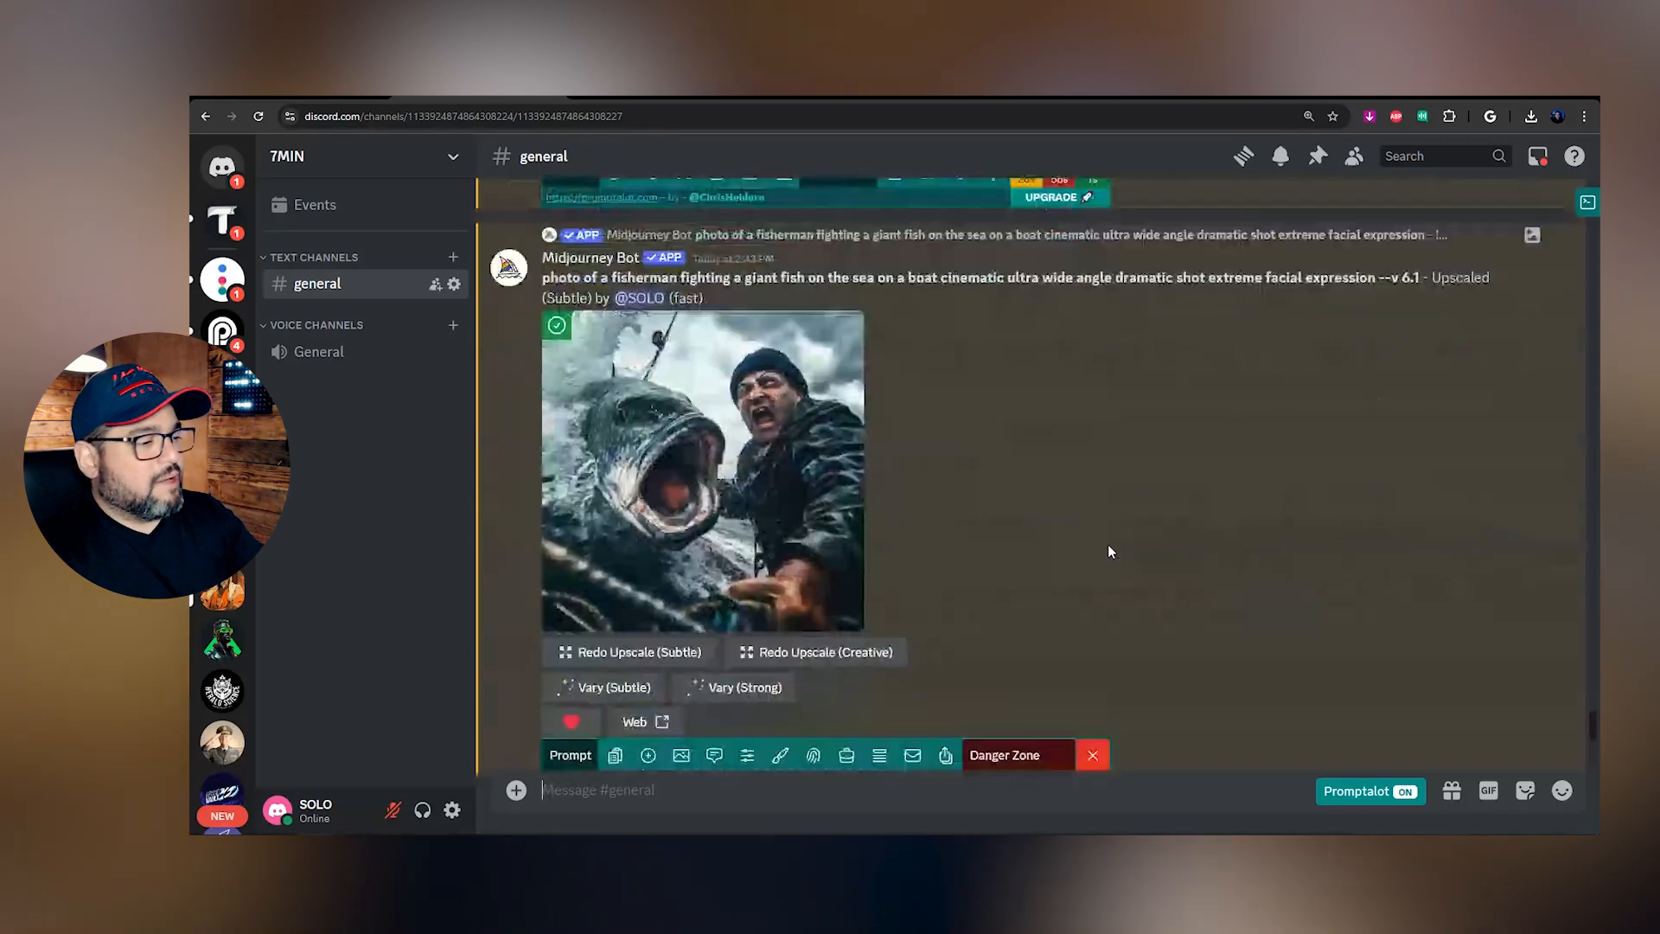
scroll(1107, 543, down, 6)
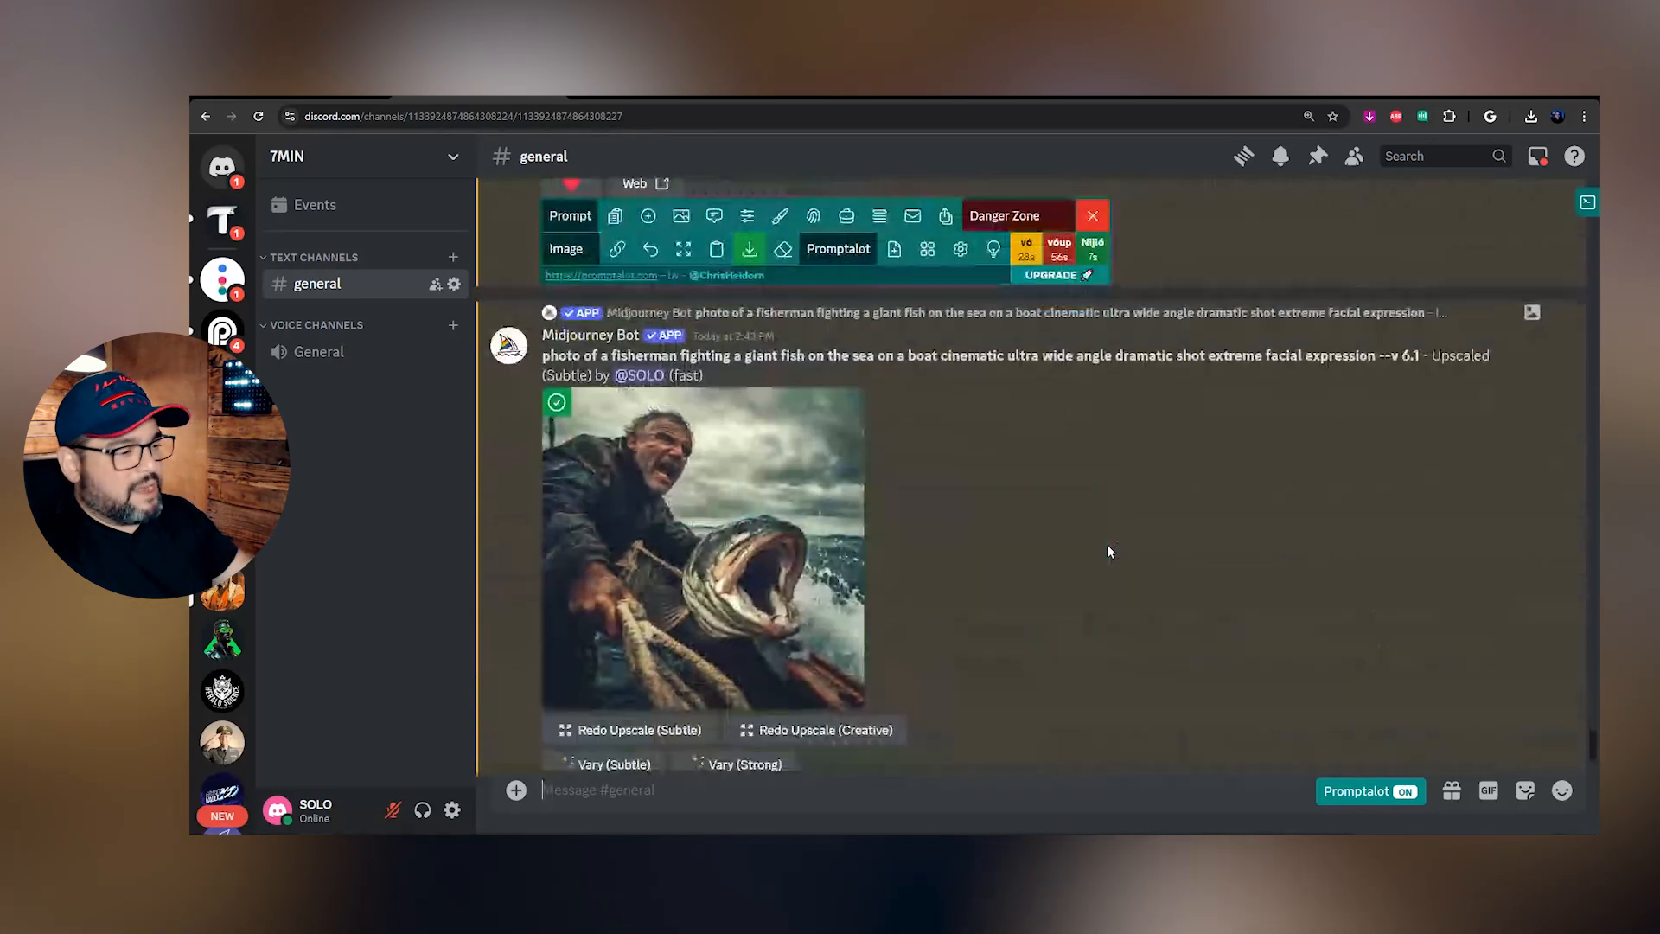
scroll(1110, 551, down, 1)
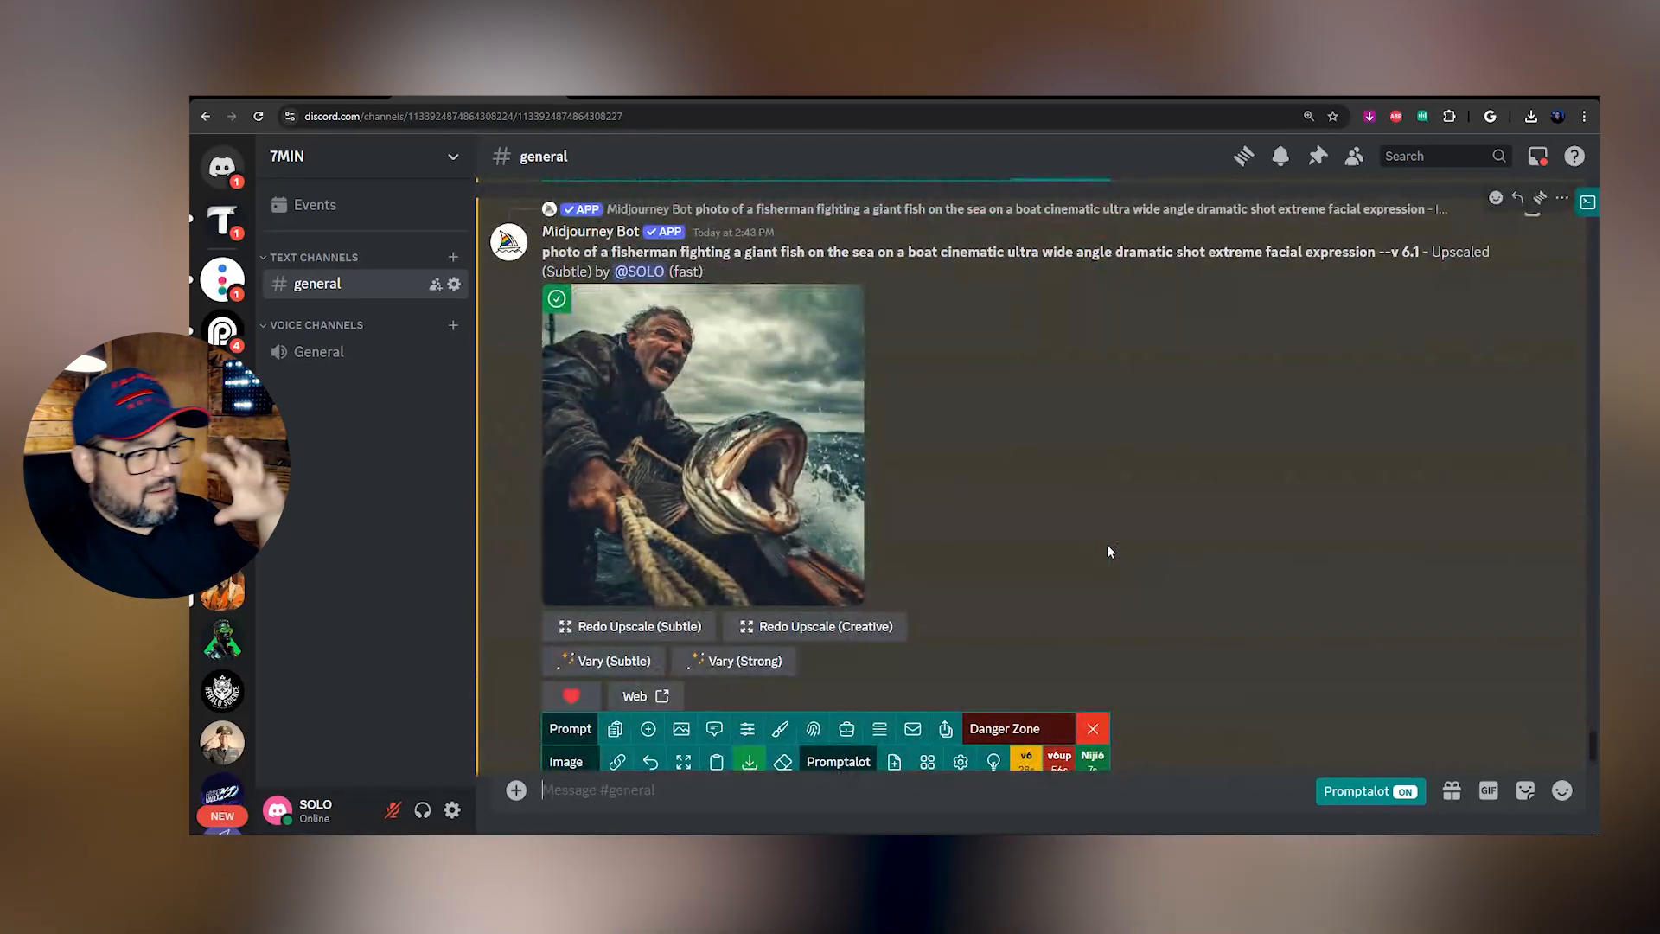
scroll(1110, 551, down, 5)
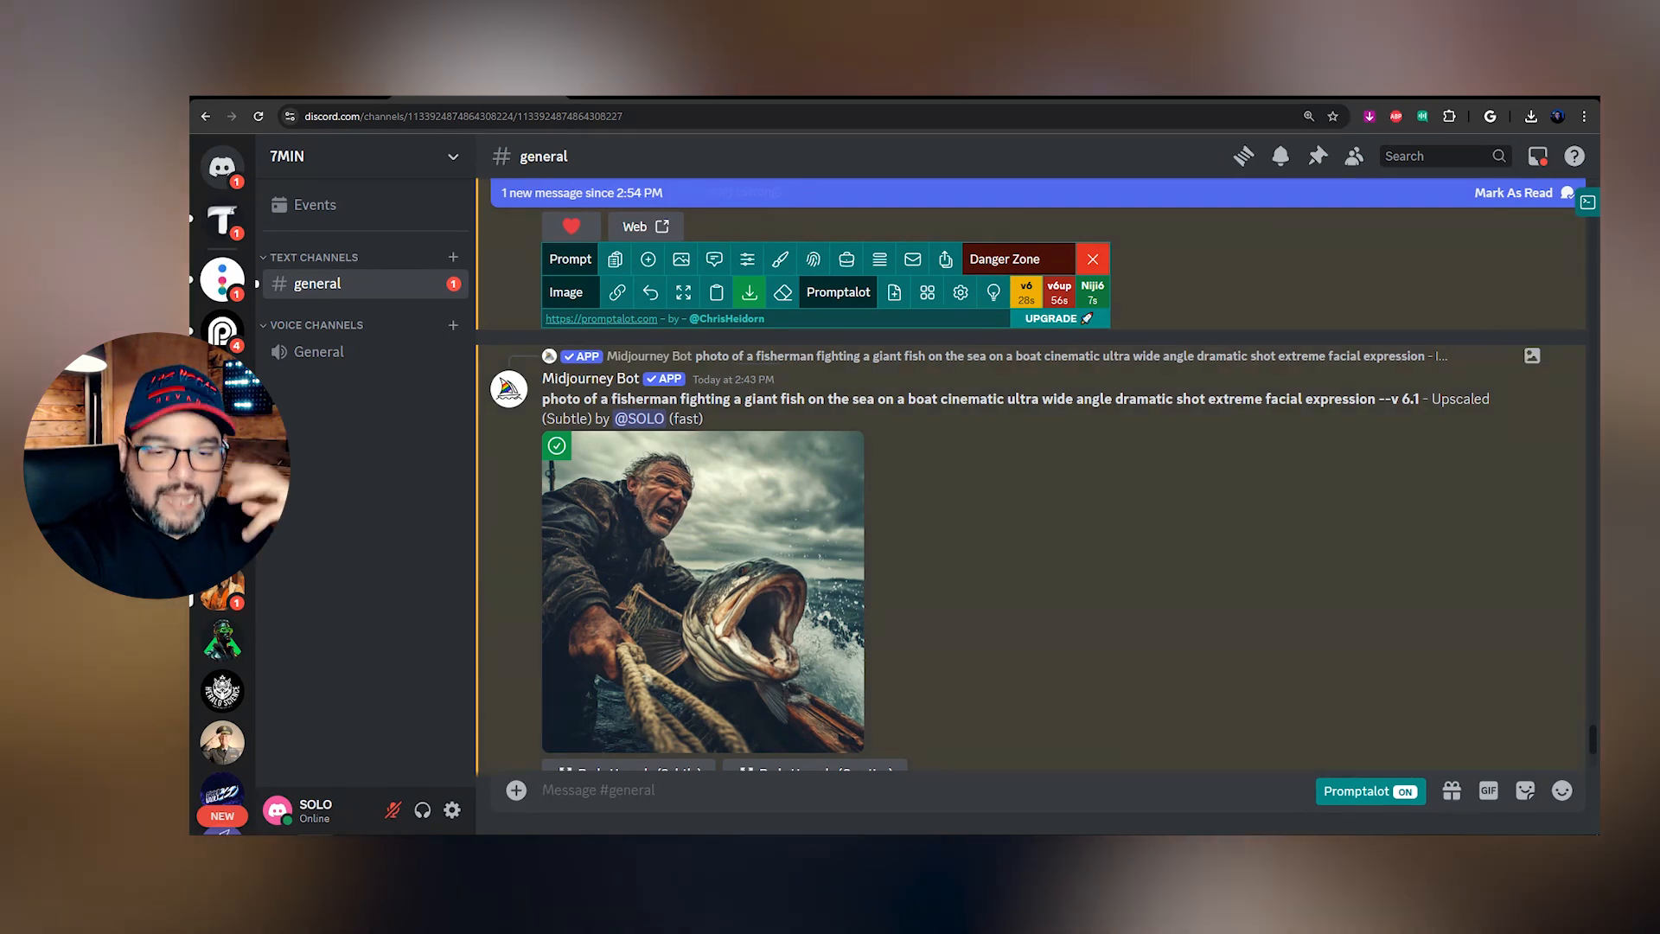
View the new 16:9 Midjourney grid enlarged and compare it with the Image Generation Prompt in ChatGPT
scroll(1009, 536, down, 5)
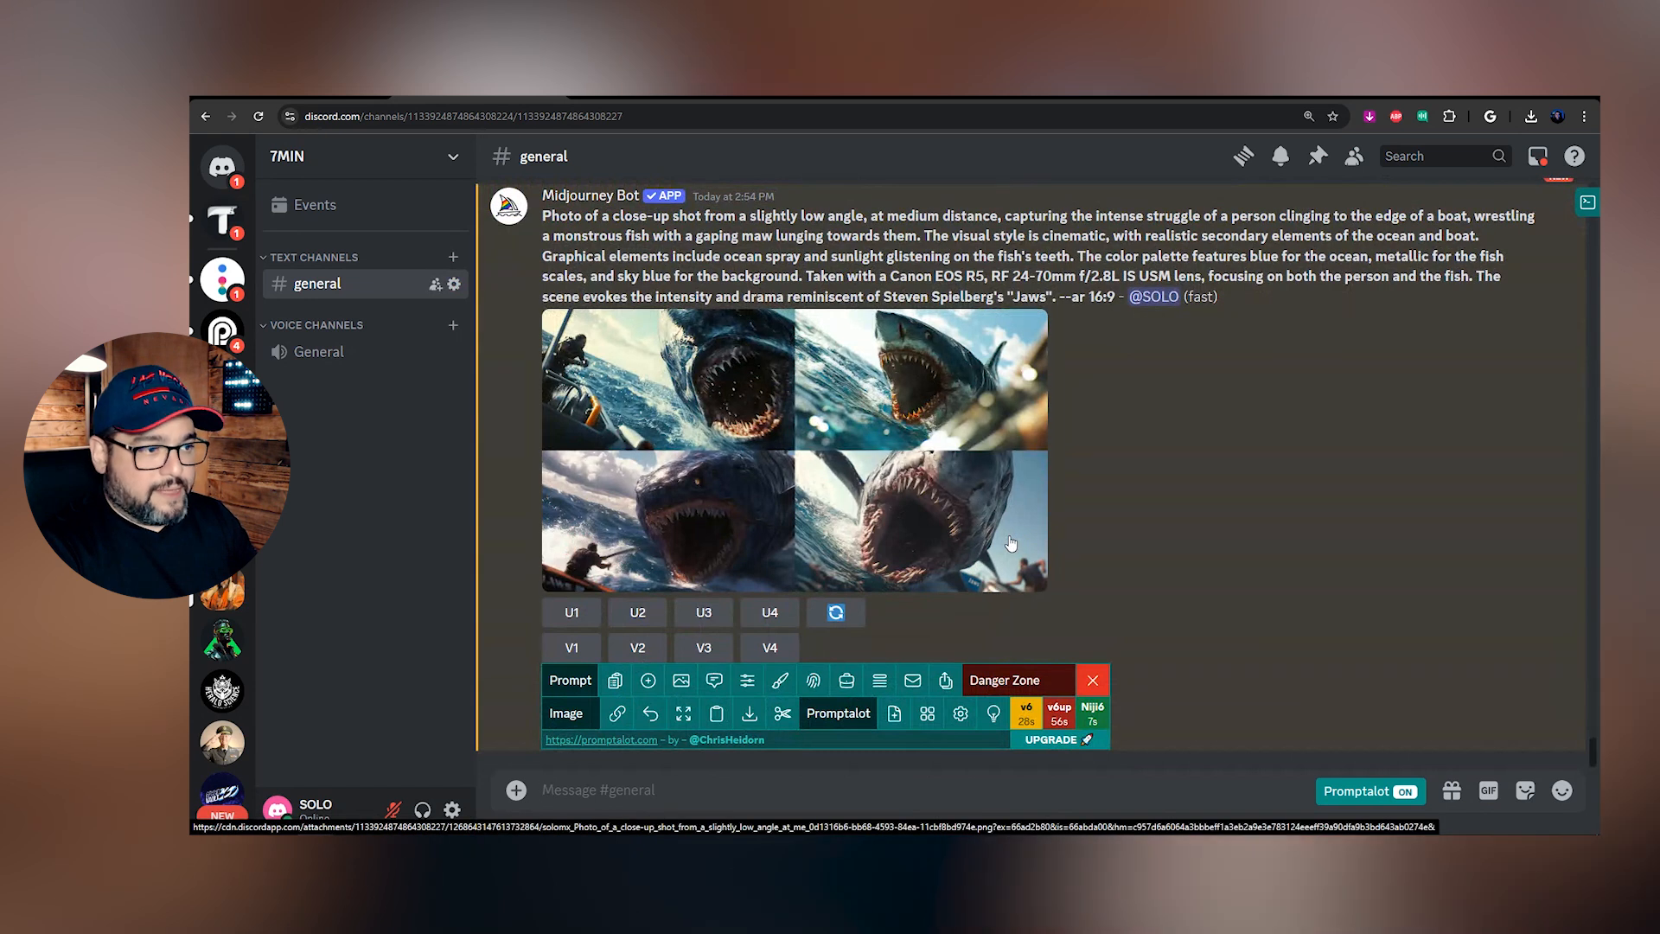
click(854, 457)
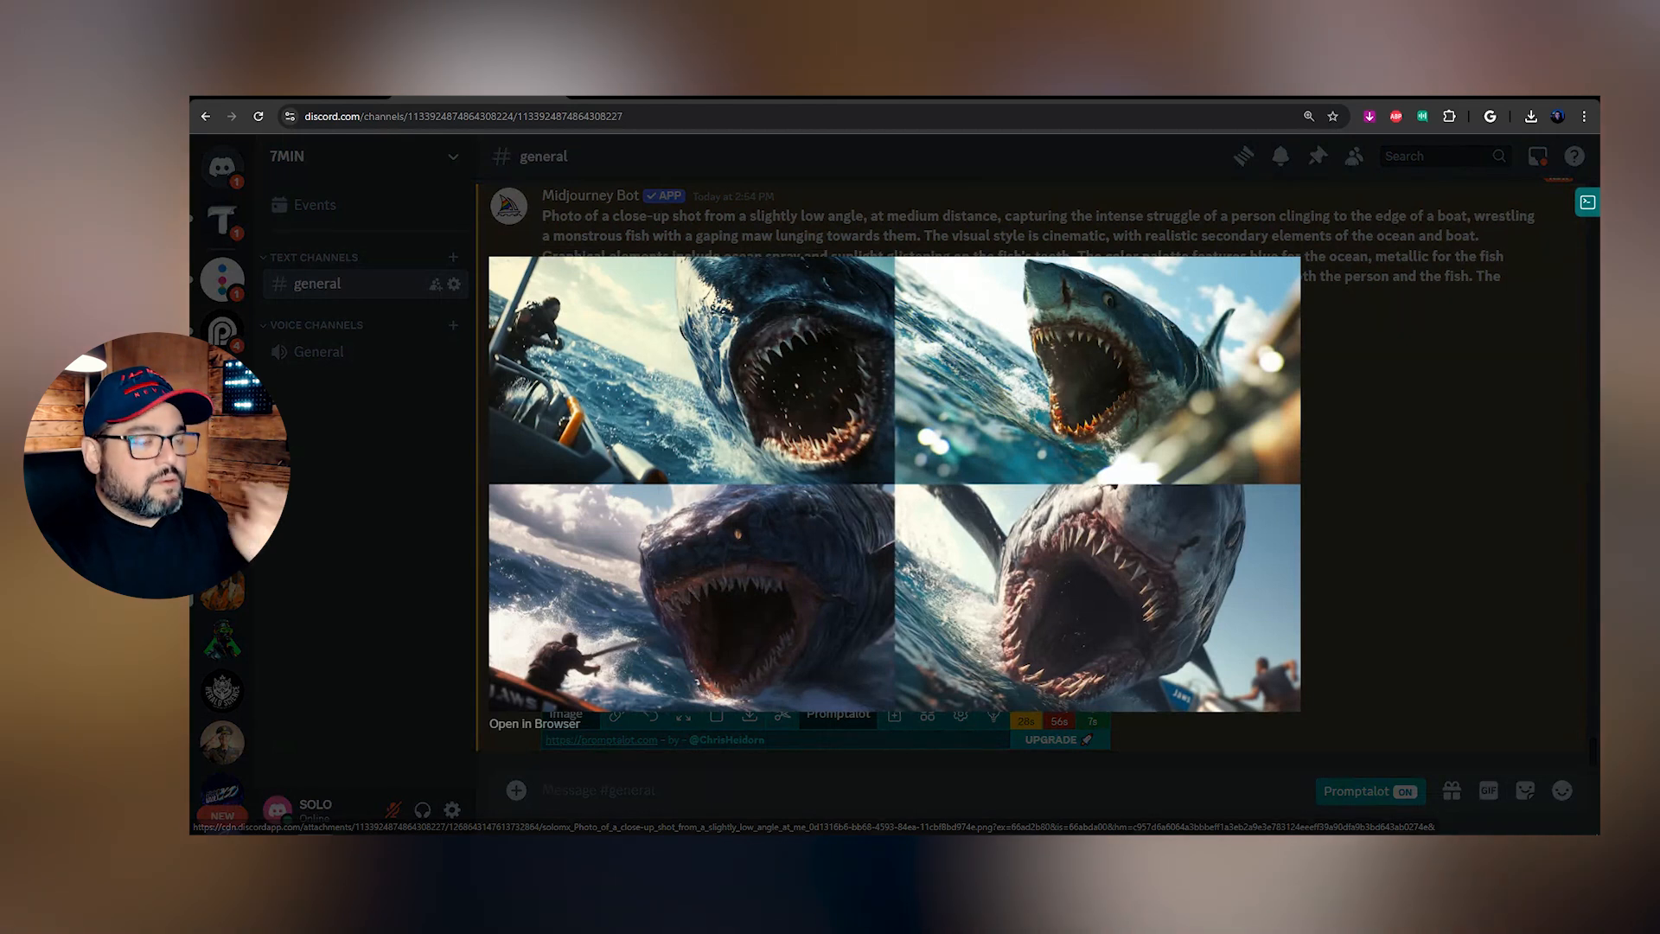
key(ctrl+Tab)
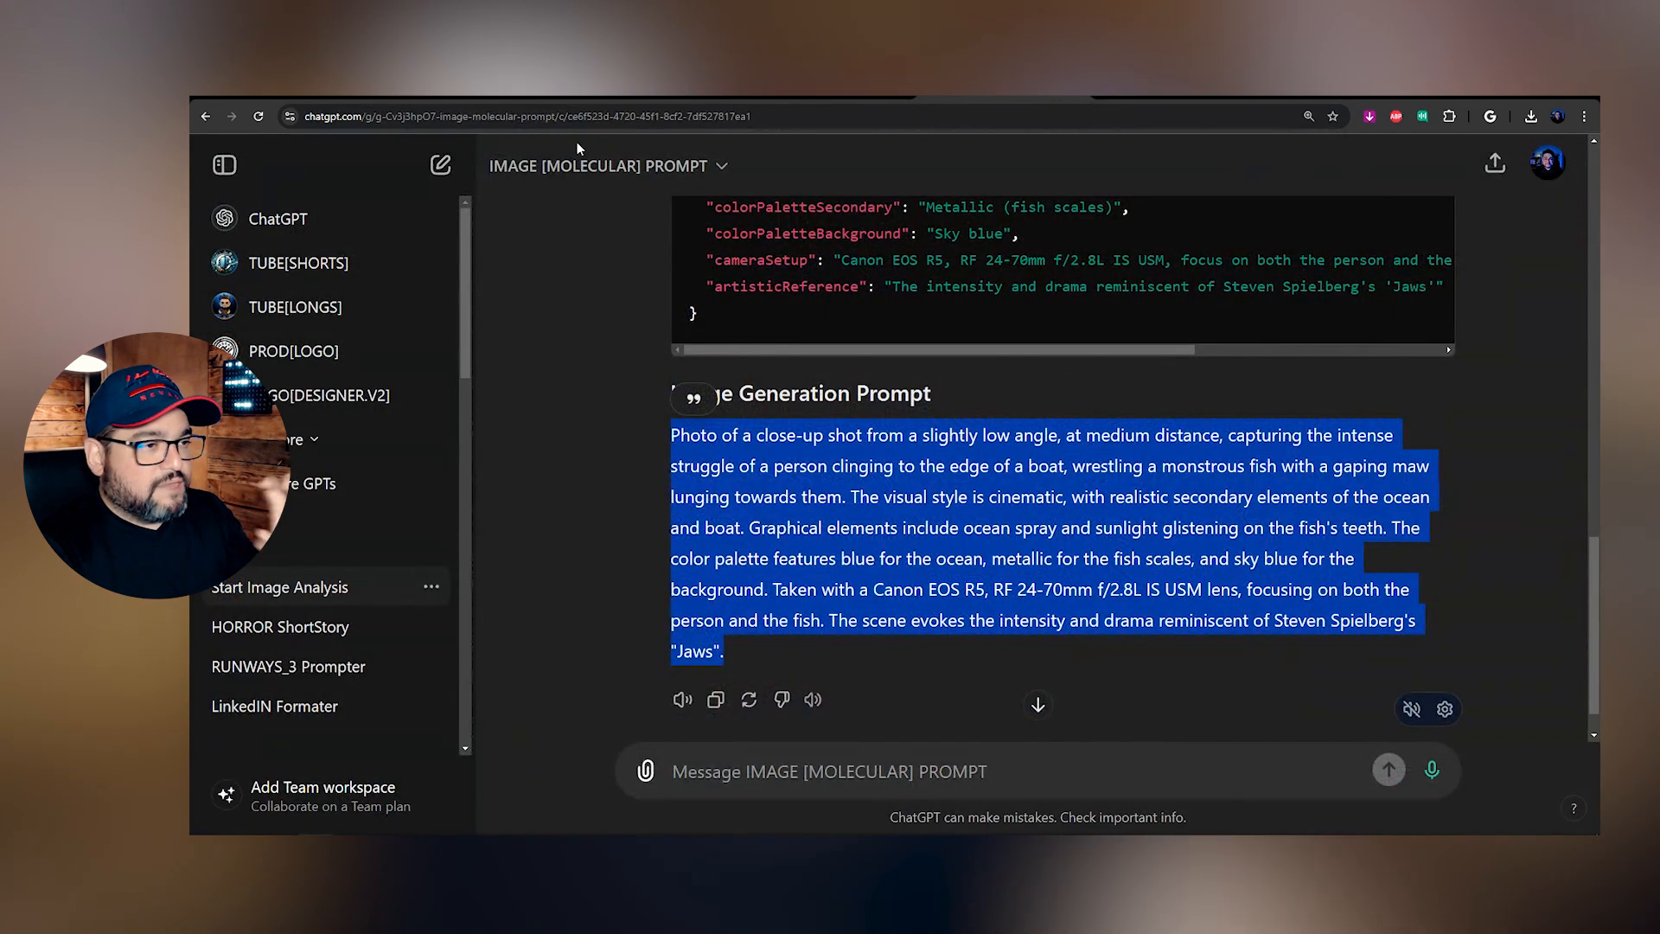
key(ctrl+Tab)
key(ctrl+Tab)
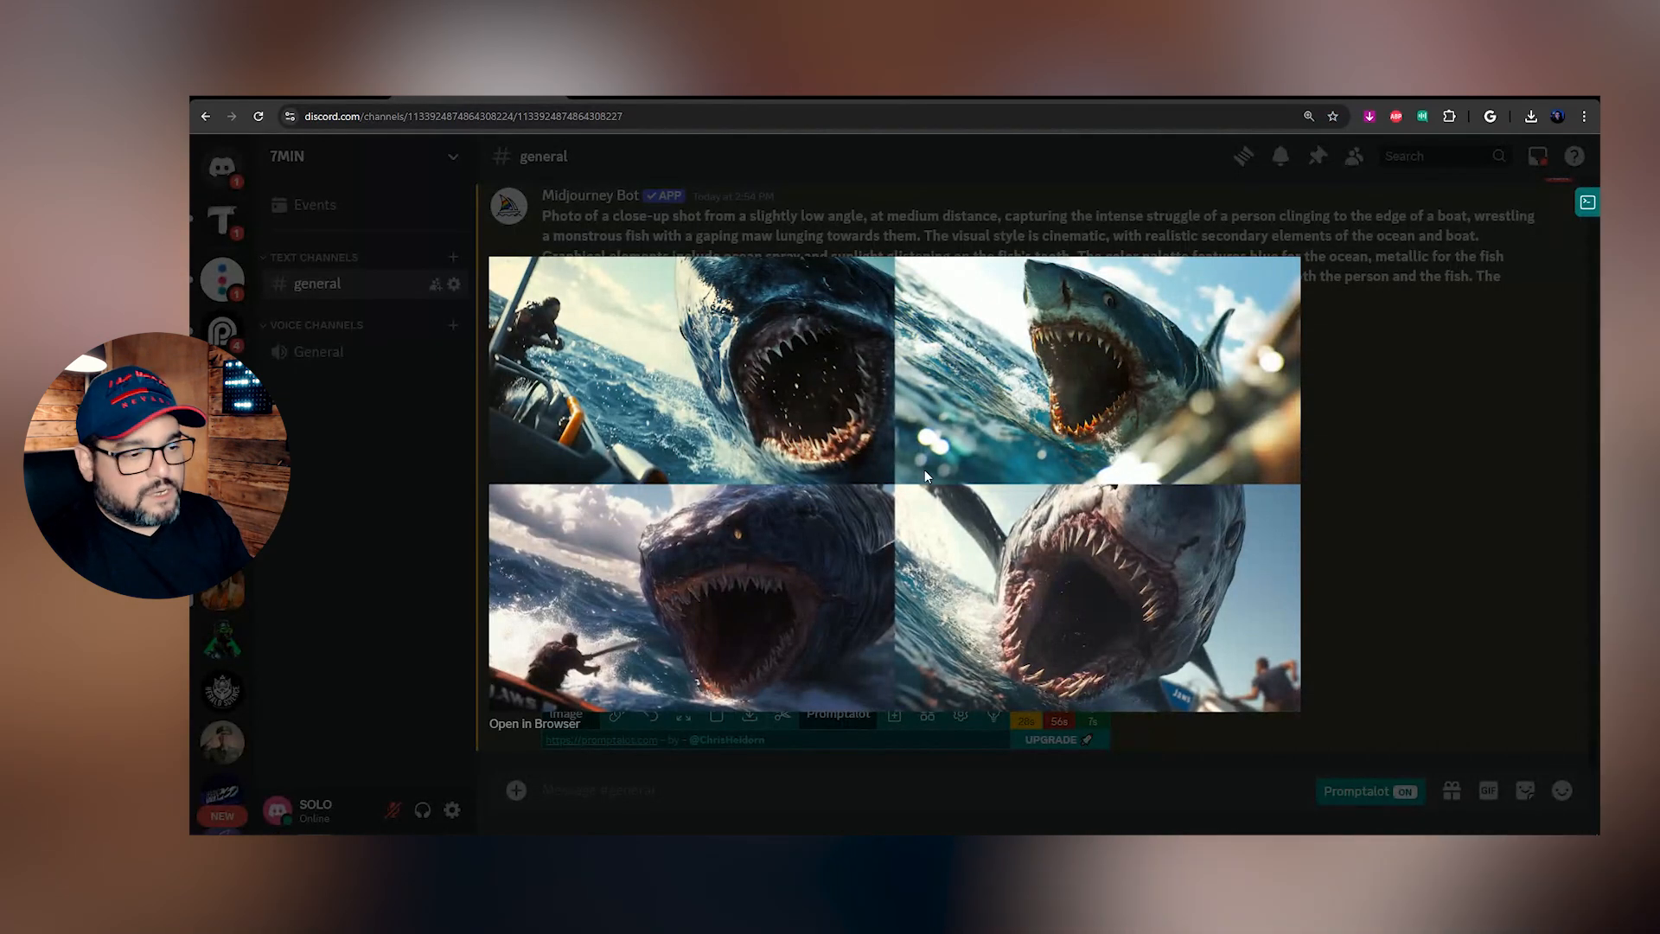
key(Escape)
key(ctrl+minus)
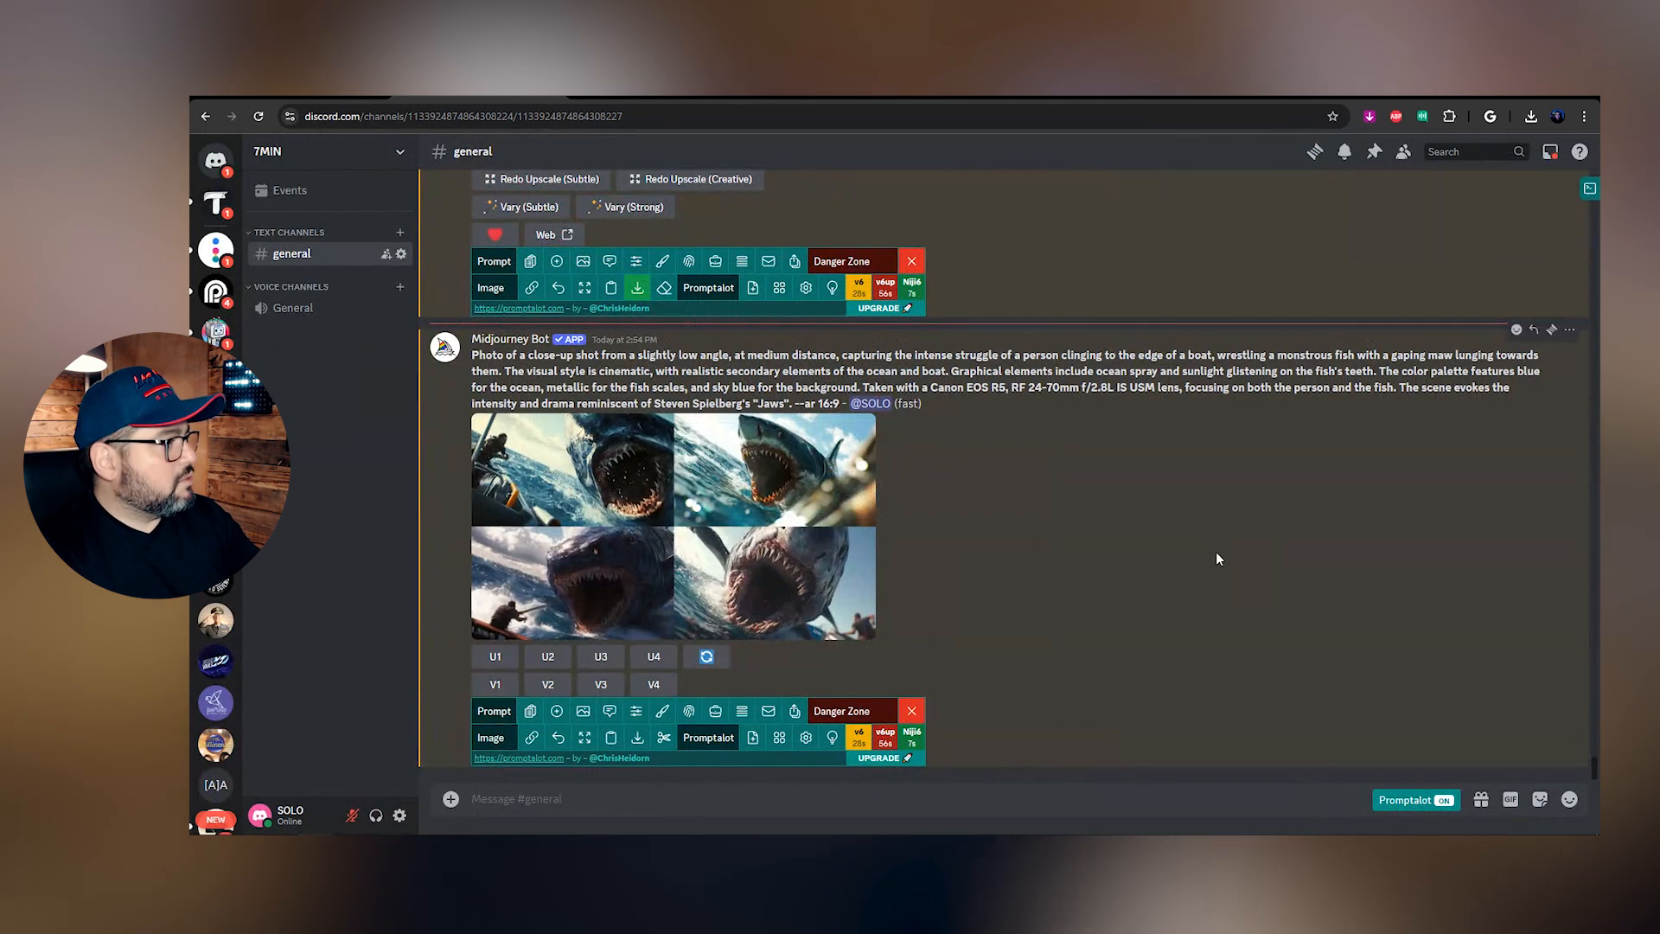
Switch to the ChatGPT 4o horror story conversation and review its narrative, caption and hashtags
key(ctrl+Tab)
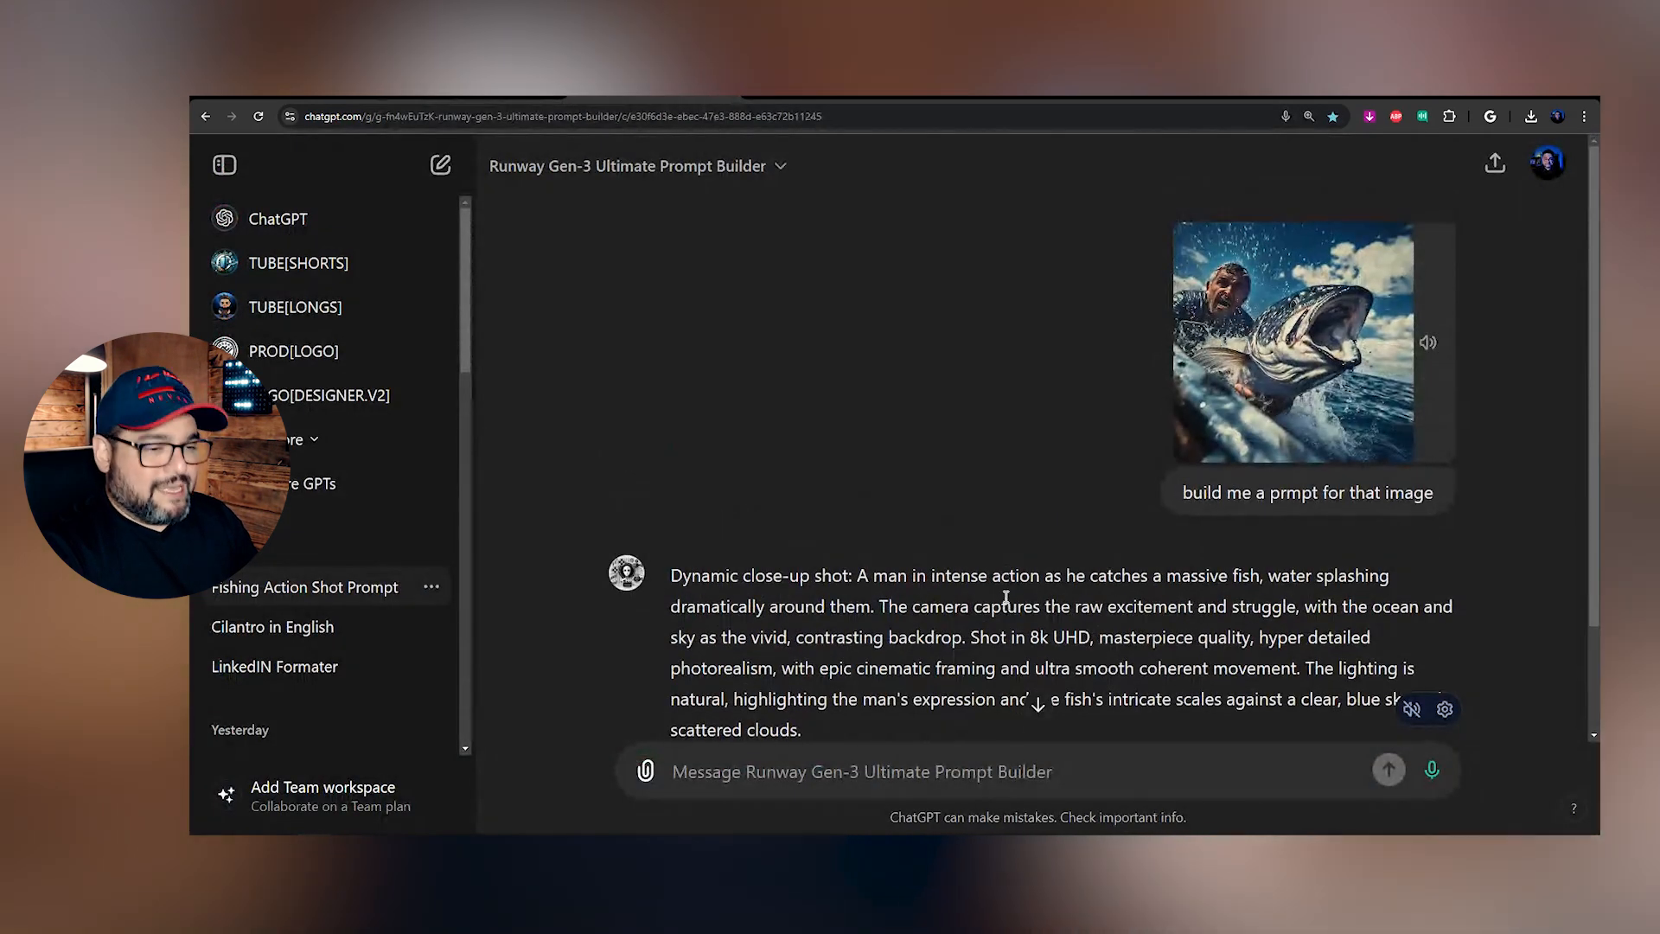
scroll(1004, 595, up, 2)
scroll(968, 559, down, 2)
click(832, 98)
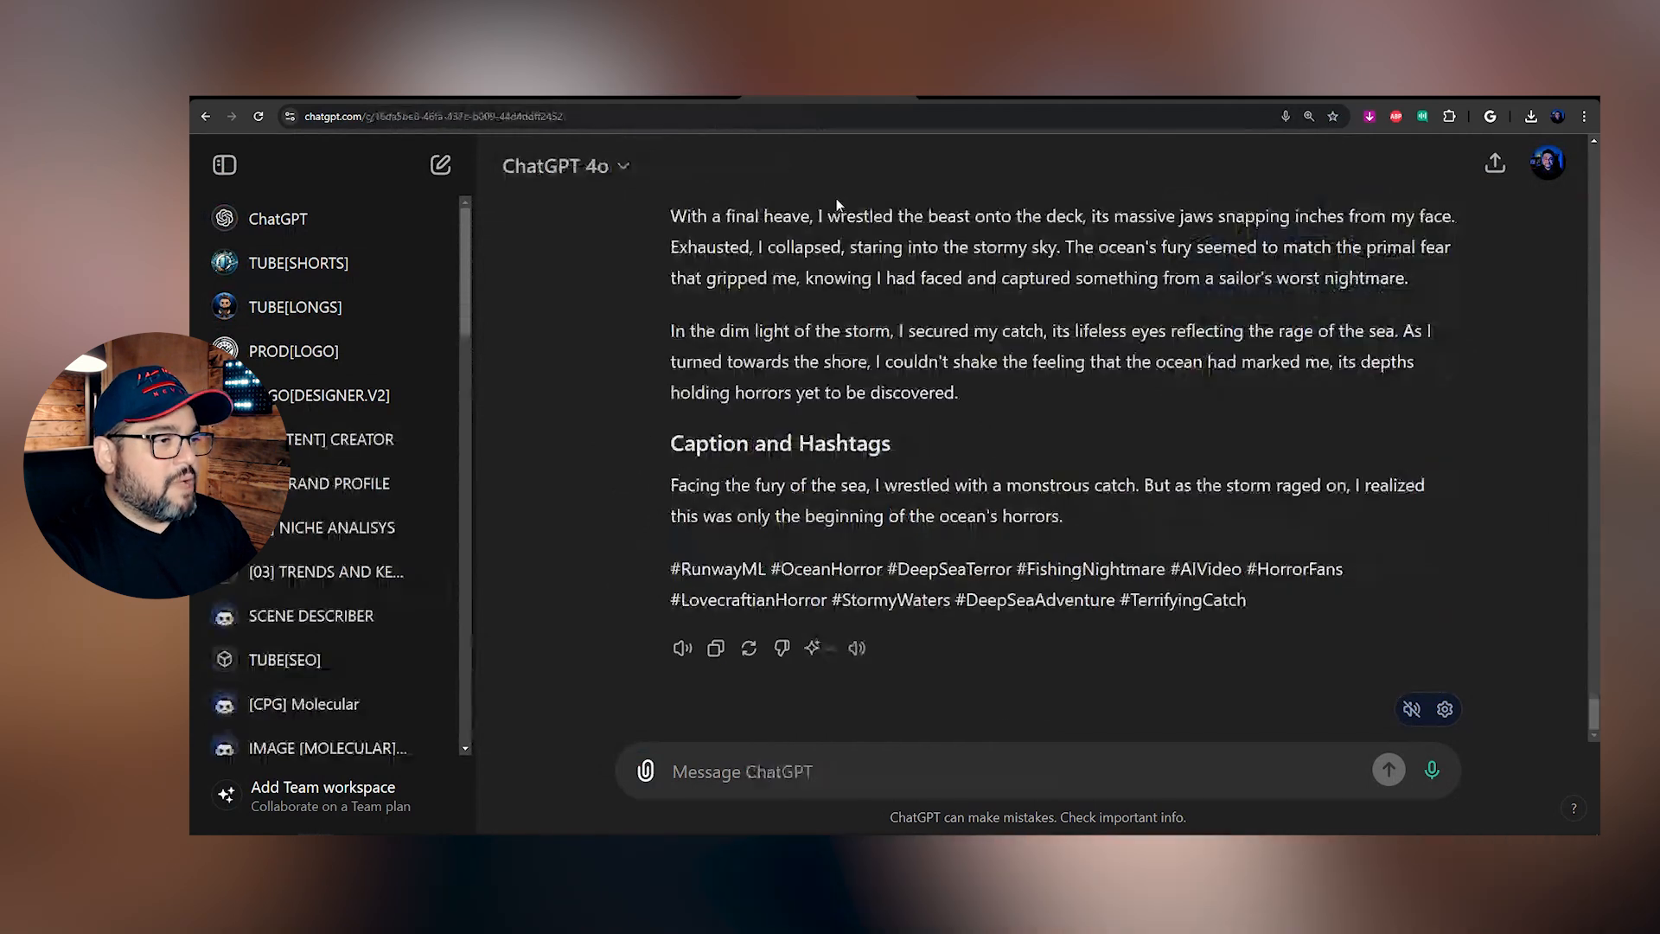
scroll(1094, 605, up, 3)
scroll(1094, 603, down, 2)
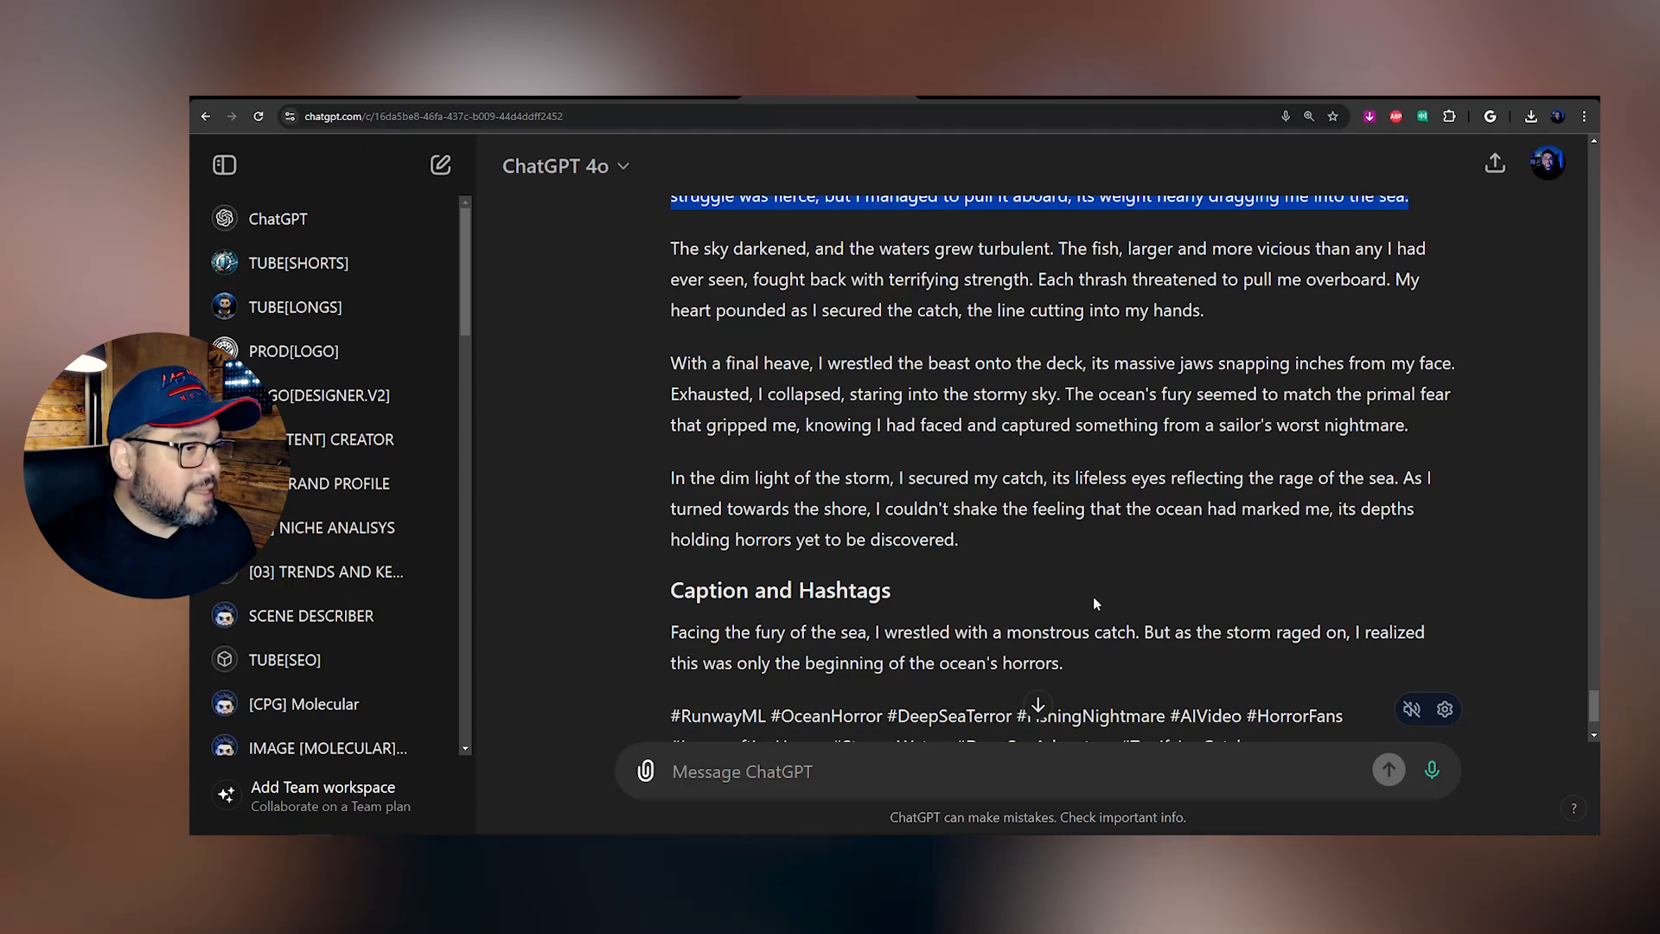
Attach images 01 to 04 from the 08.01.2024 The Fishermen folder to the ChatGPT message
key(ctrl+minus)
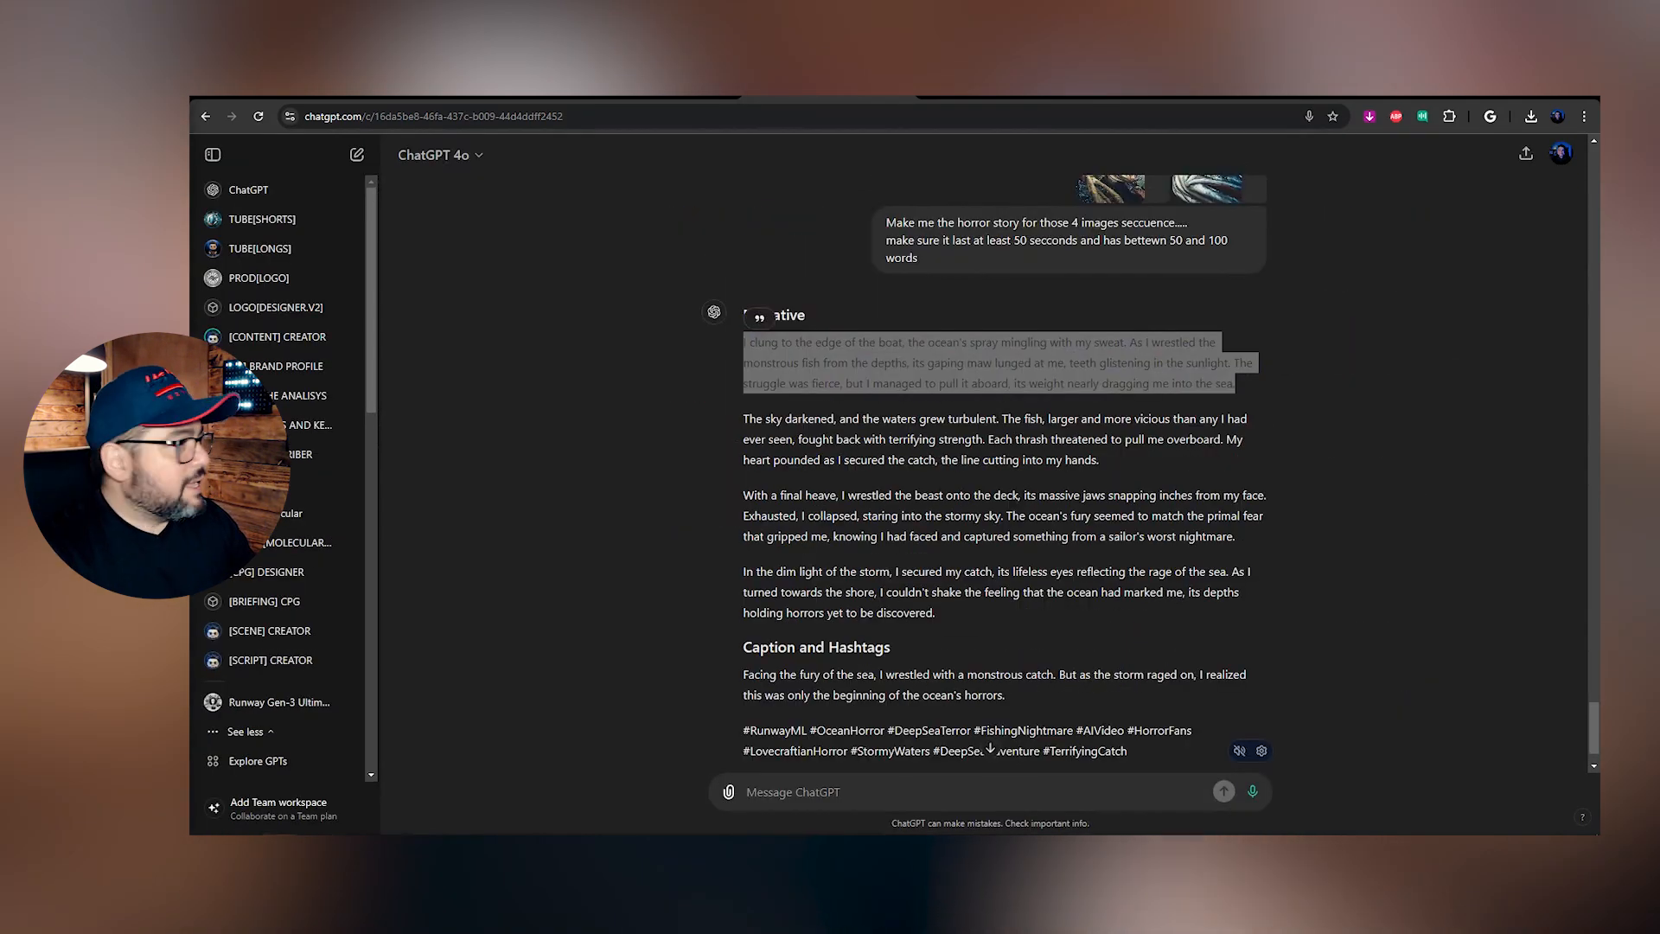
drag(192, 605, 836, 270)
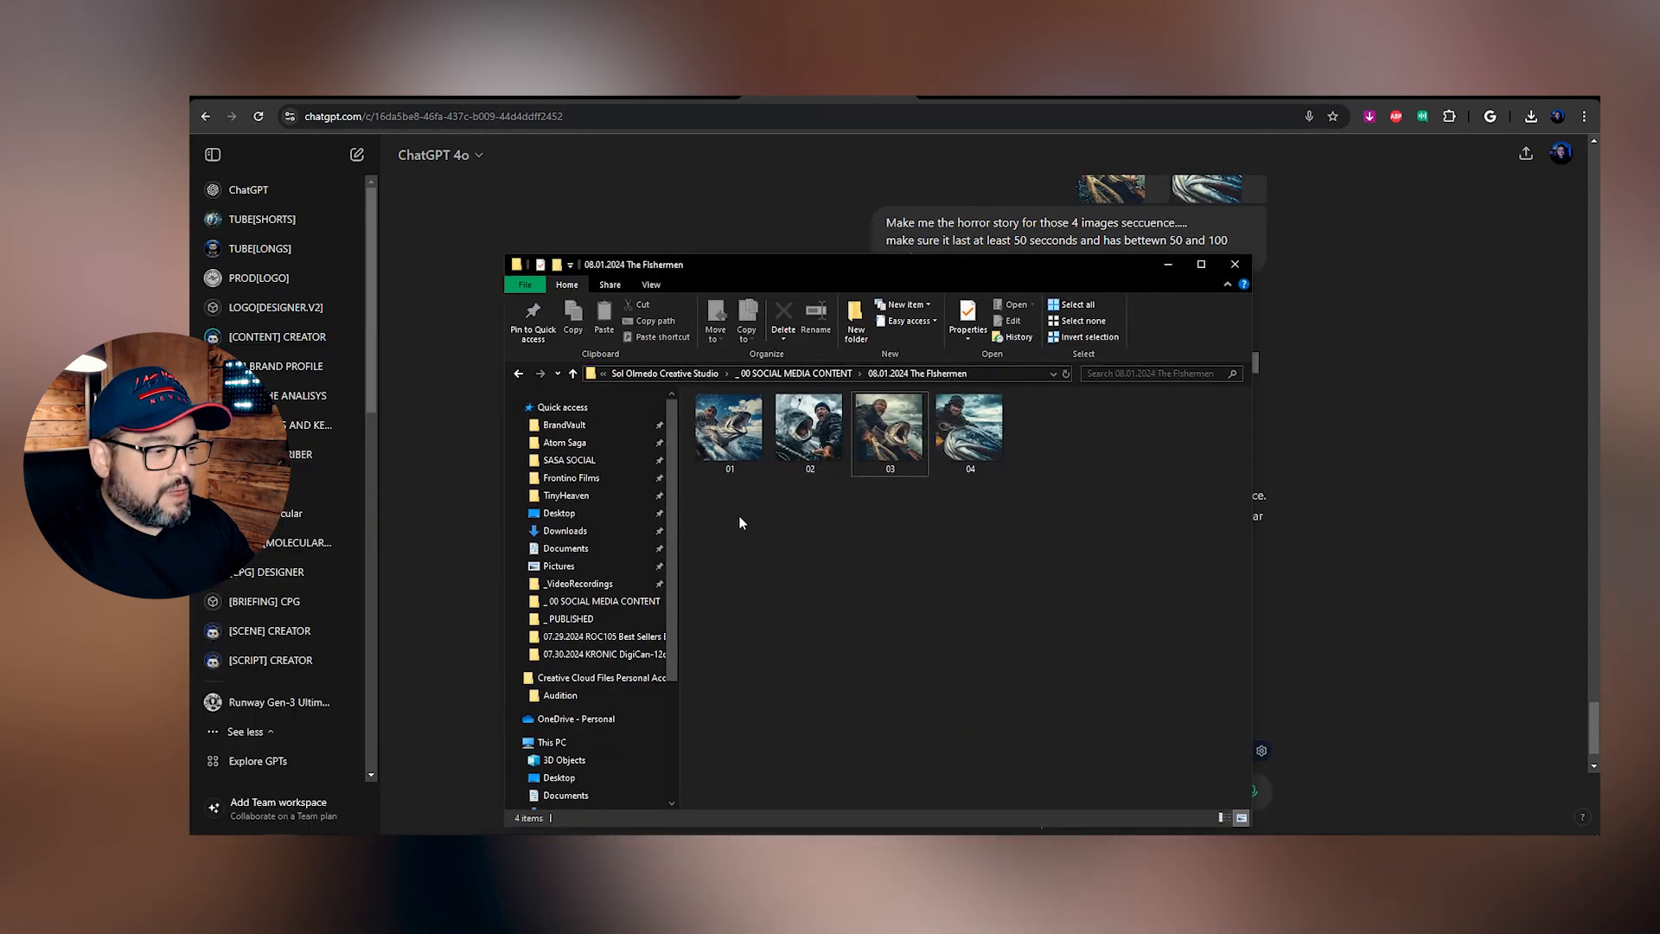
drag(740, 522, 1008, 393)
drag(1021, 267, 644, 172)
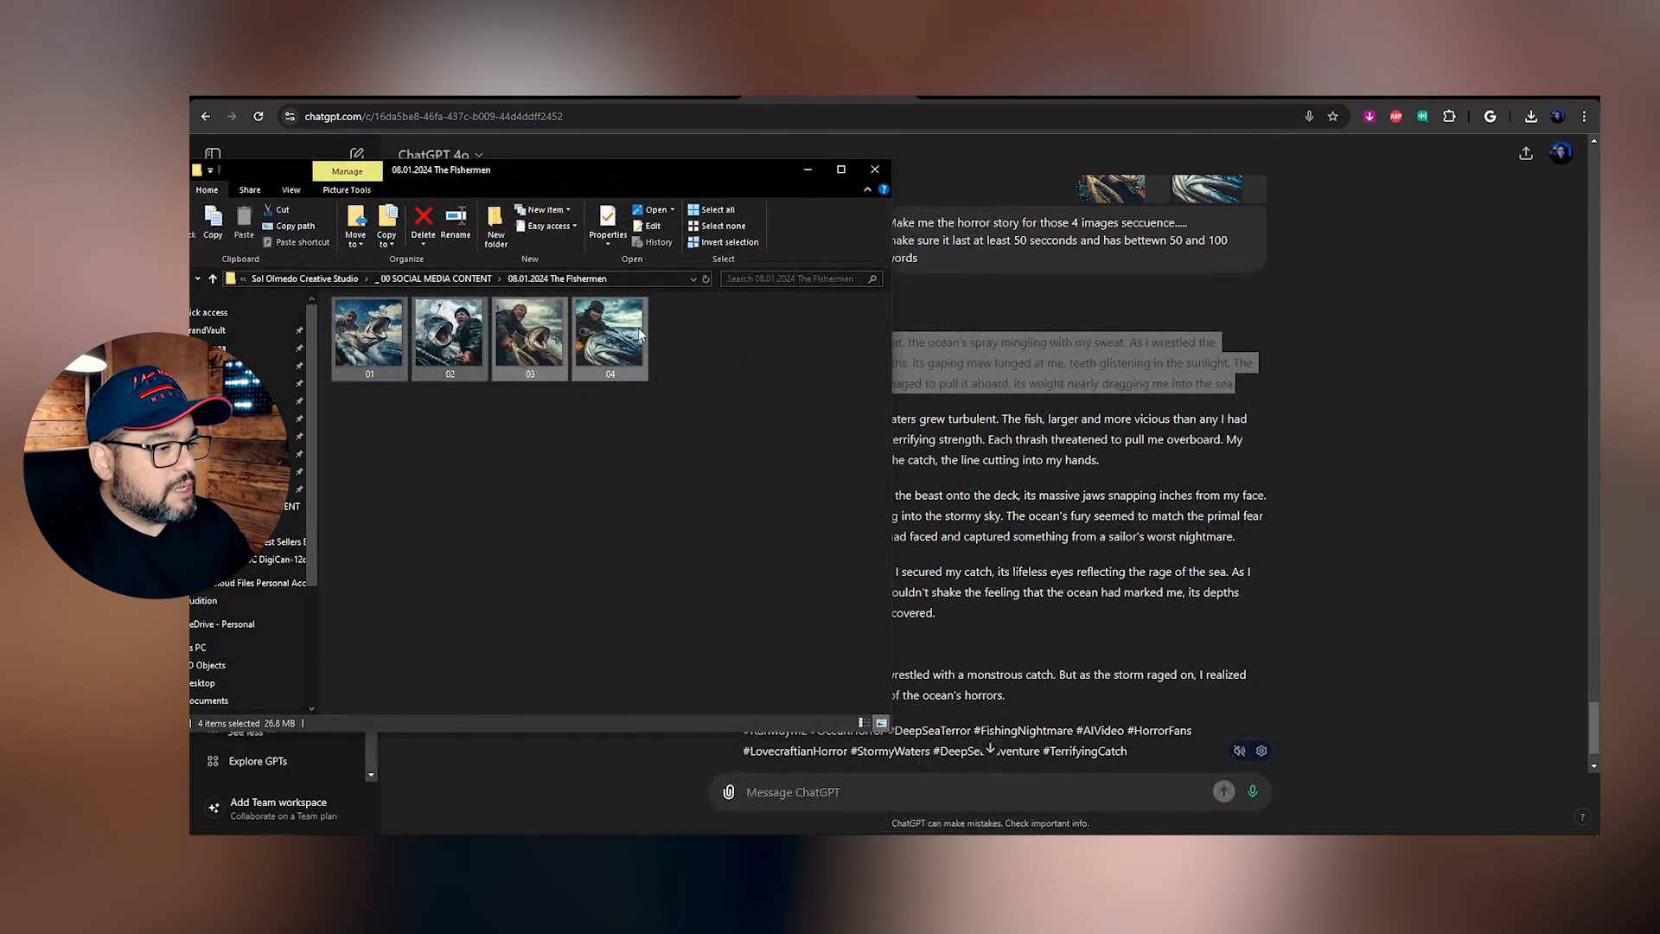
drag(638, 328, 1041, 734)
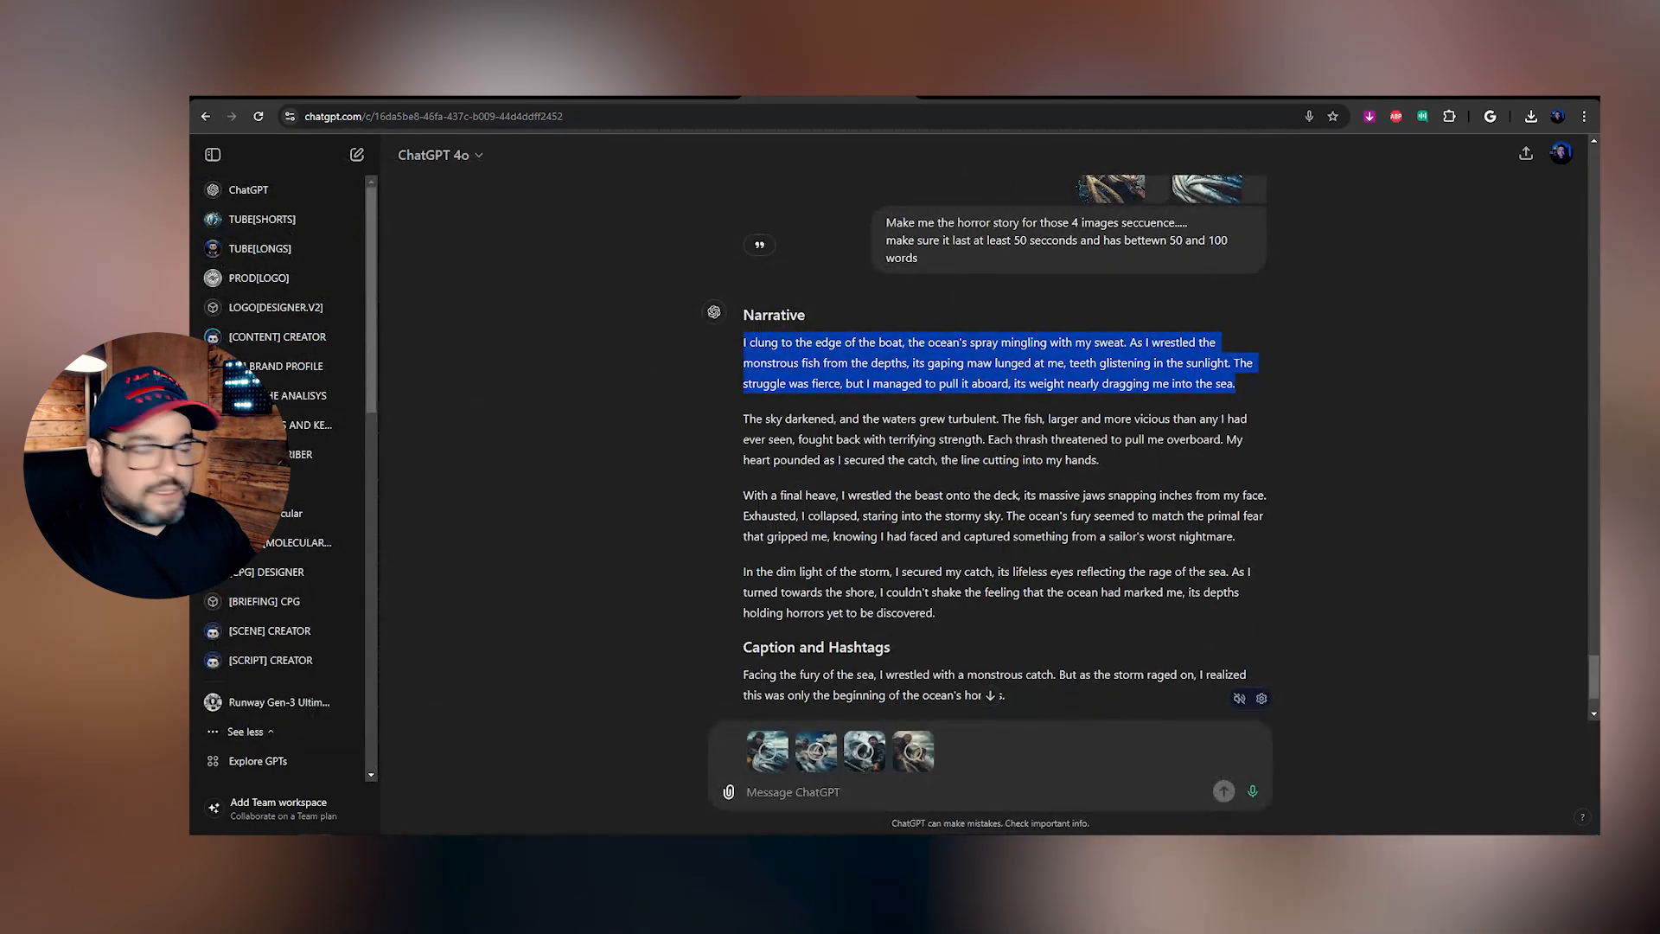
Examine the earlier horror story request, highlighting its line about the story's duration and word count
scroll(699, 408, up, 2)
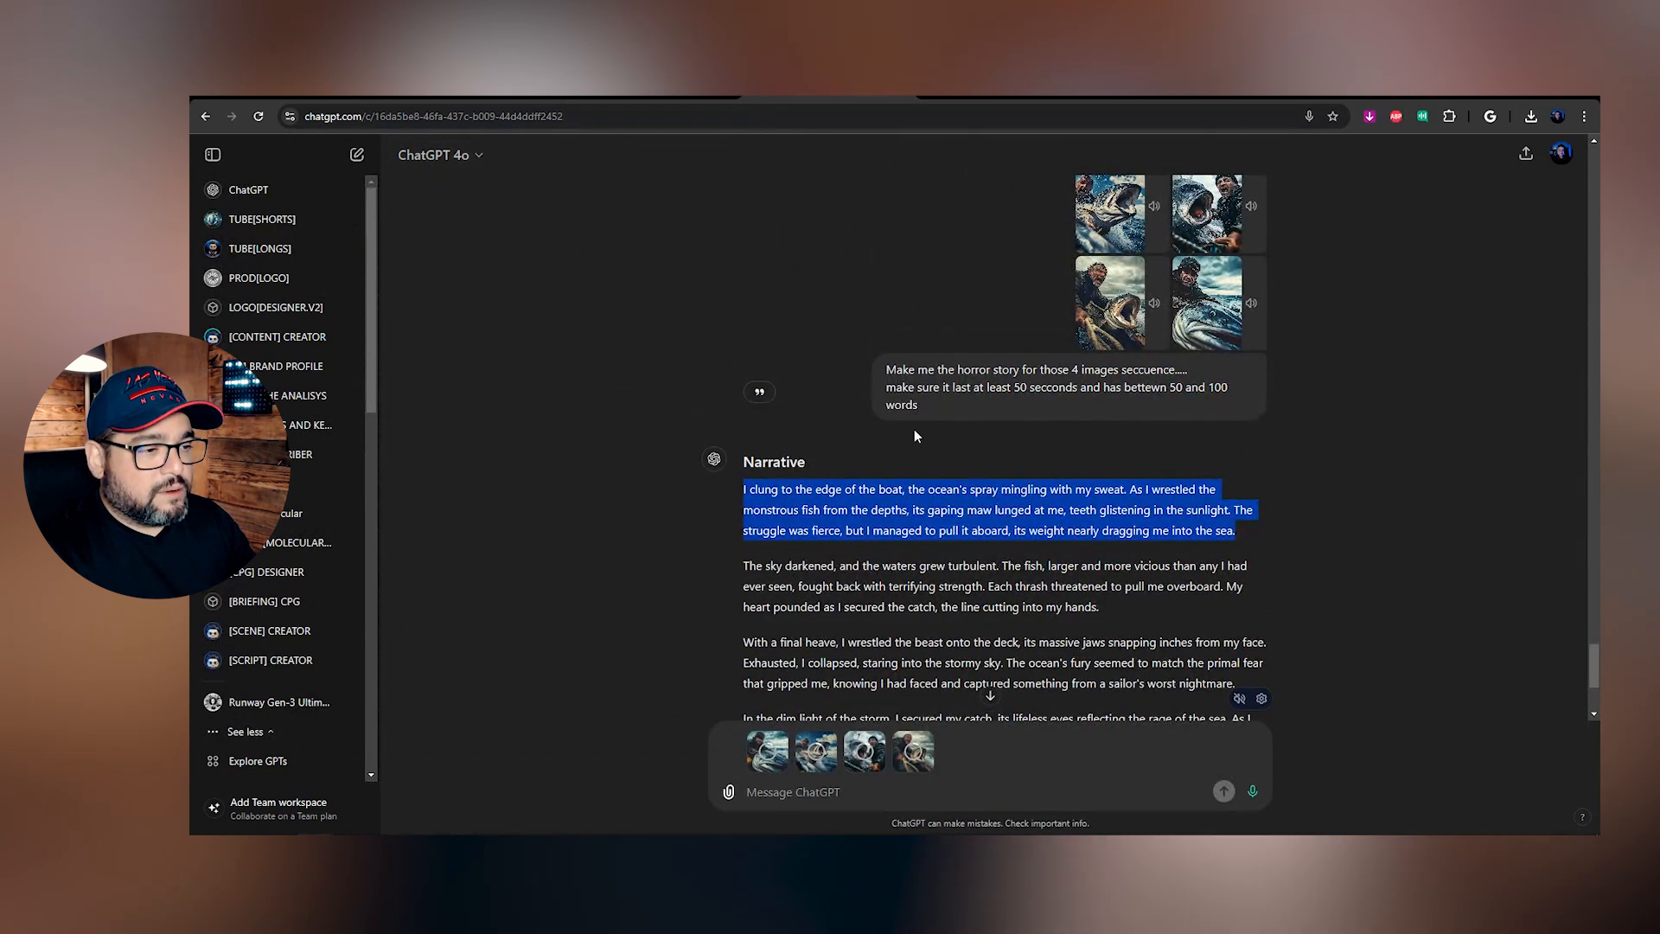
drag(887, 370, 1196, 417)
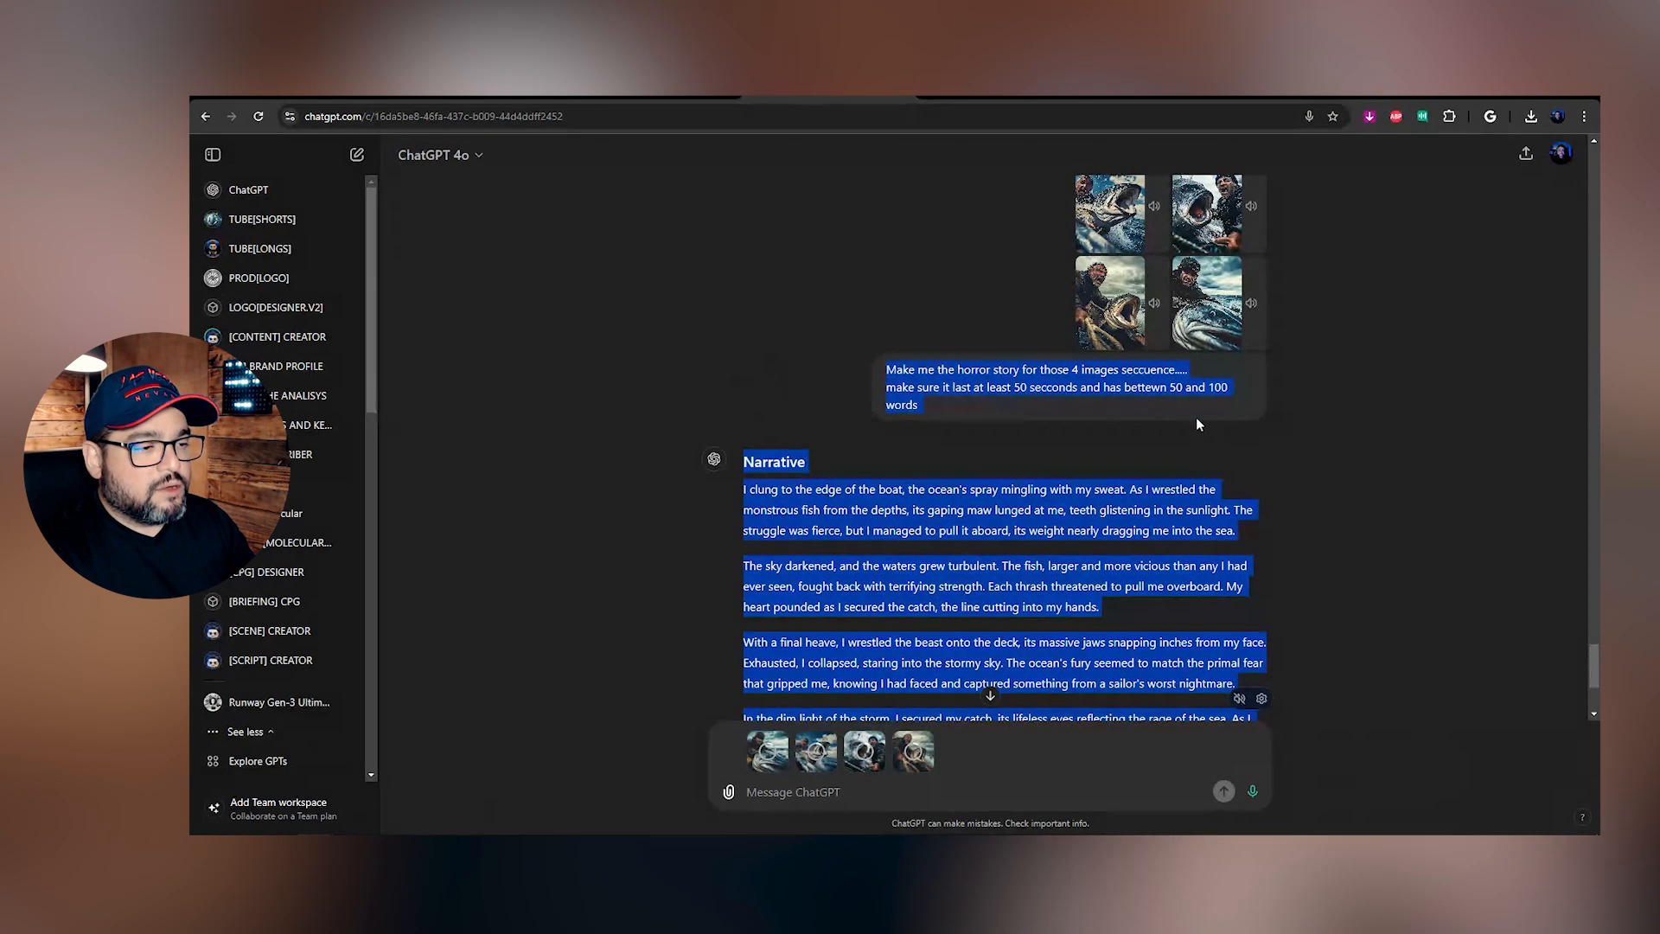
click(1198, 419)
key(ctrl+plus)
key(ctrl+plus)
key(ctrl+plus)
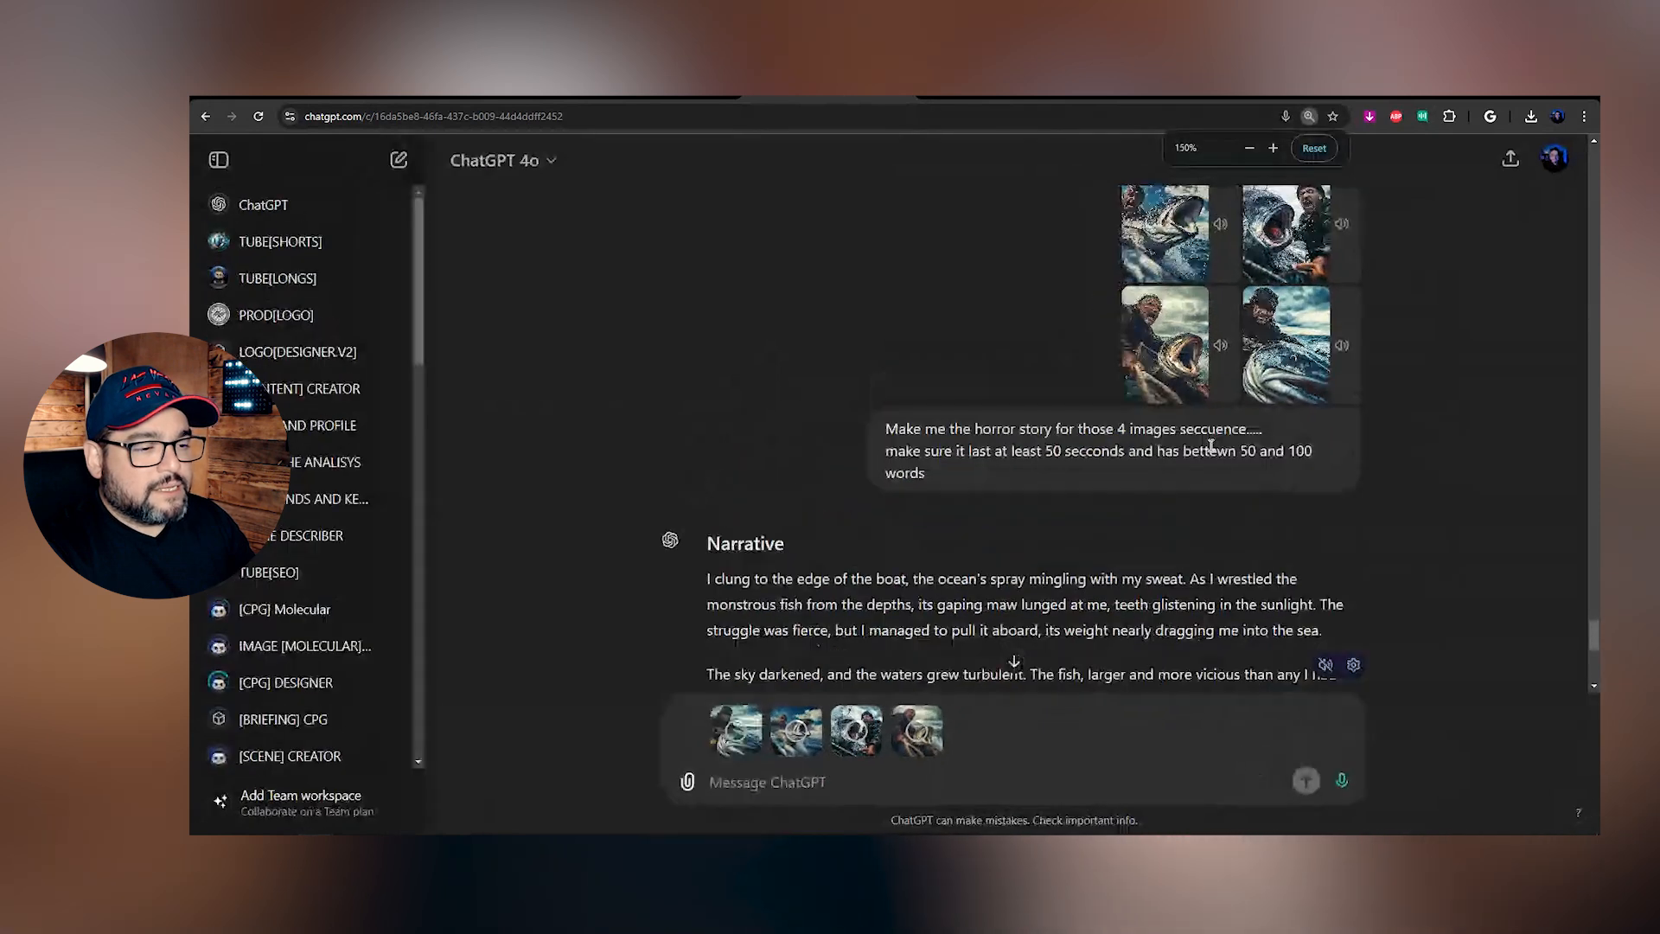
key(ctrl+plus)
drag(967, 527, 873, 518)
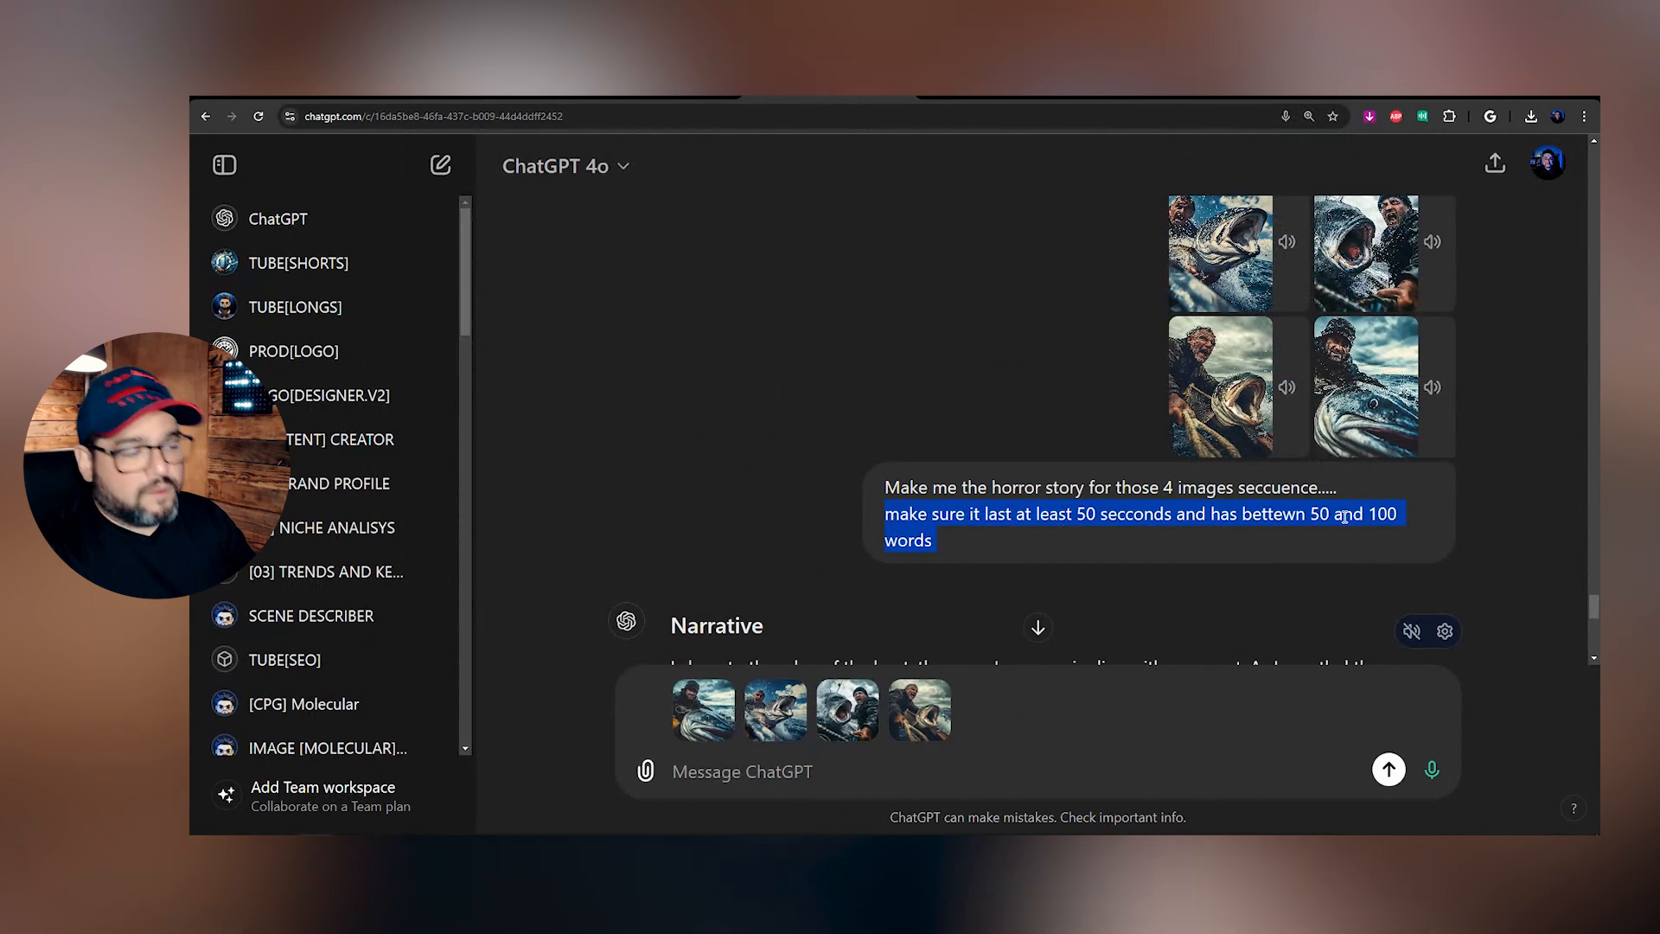
Remove all four attached images from the unsent ChatGPT message
key(ctrl+minus)
key(ctrl+minus)
key(ctrl+minus)
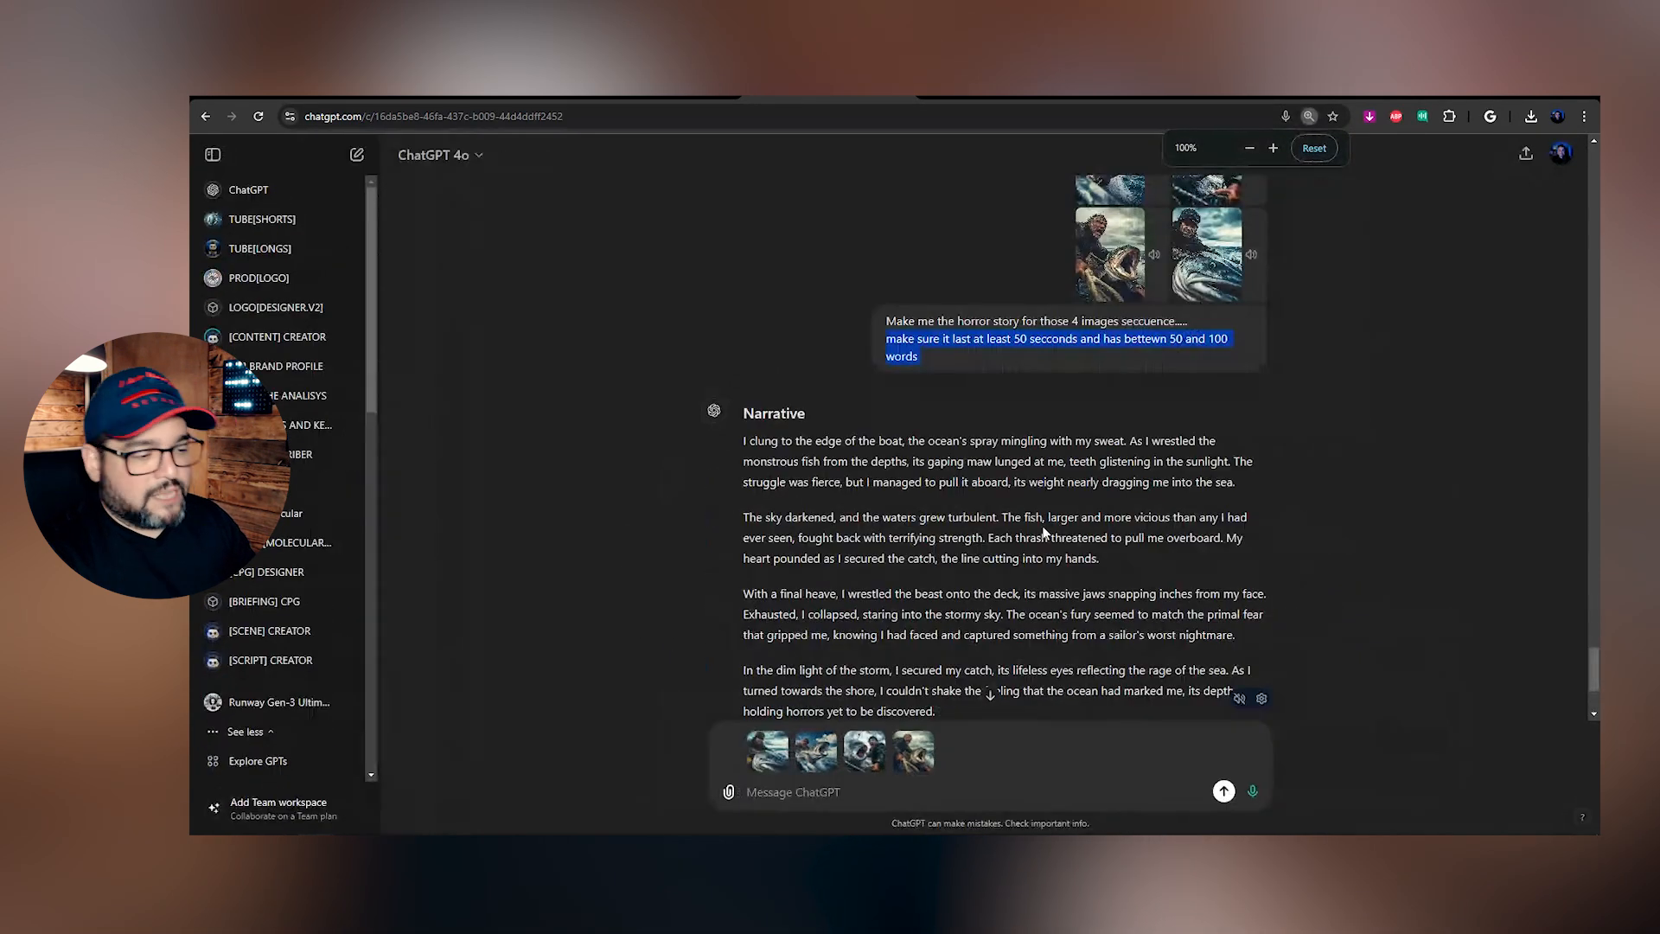
click(786, 734)
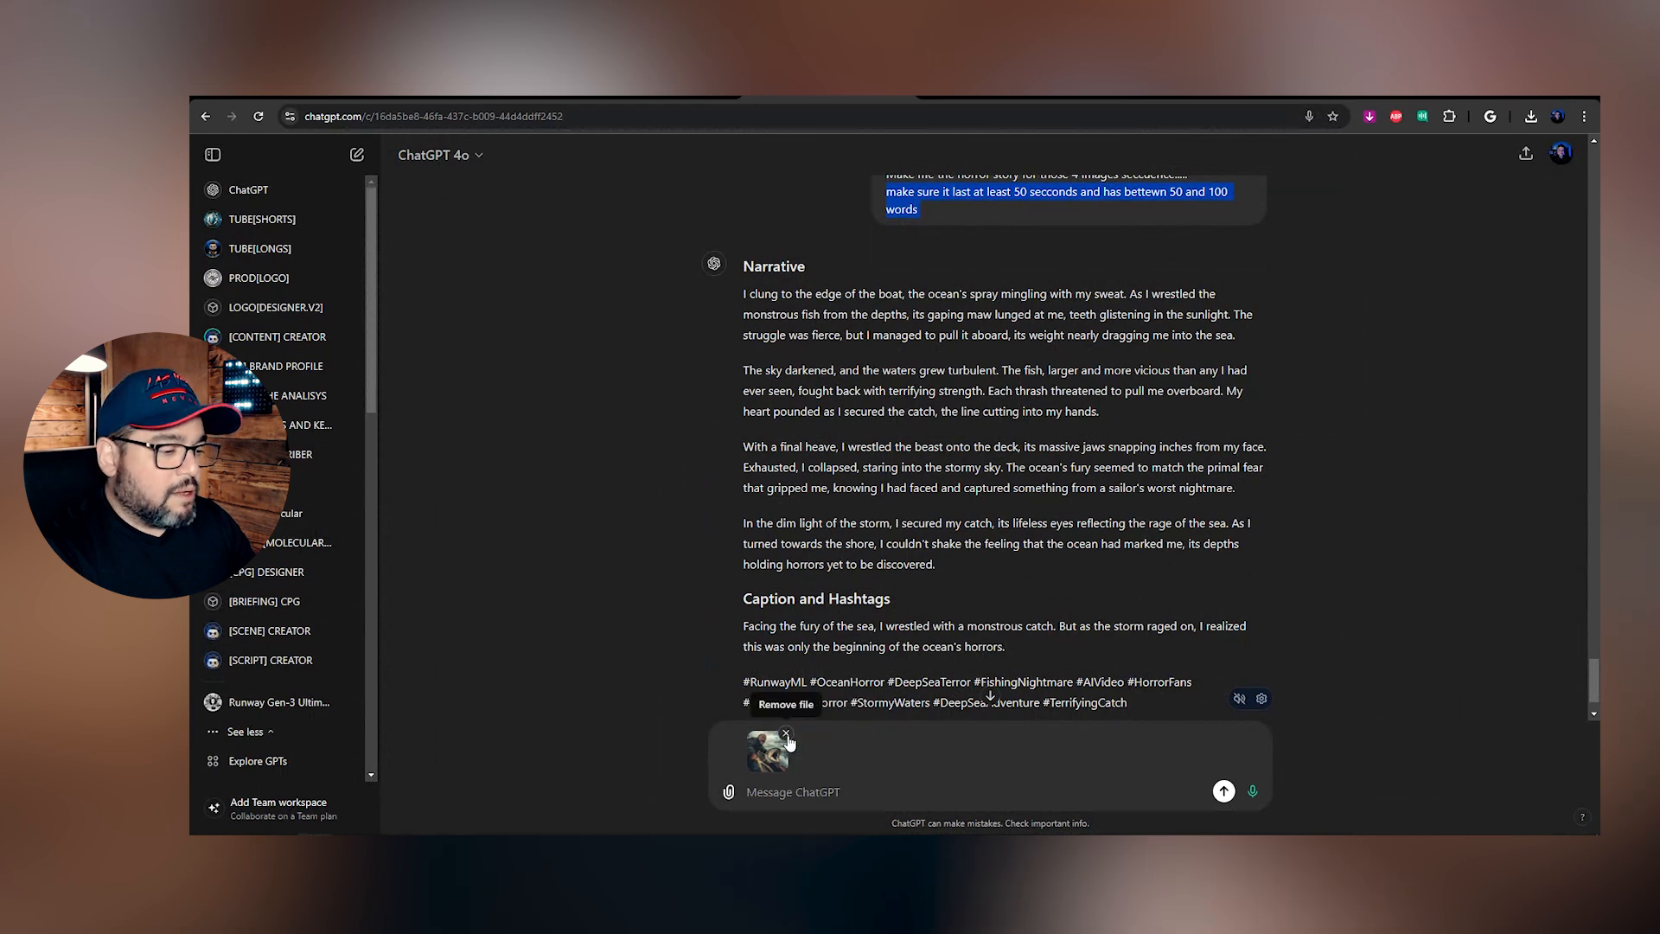
click(785, 735)
scroll(1036, 579, up, 2)
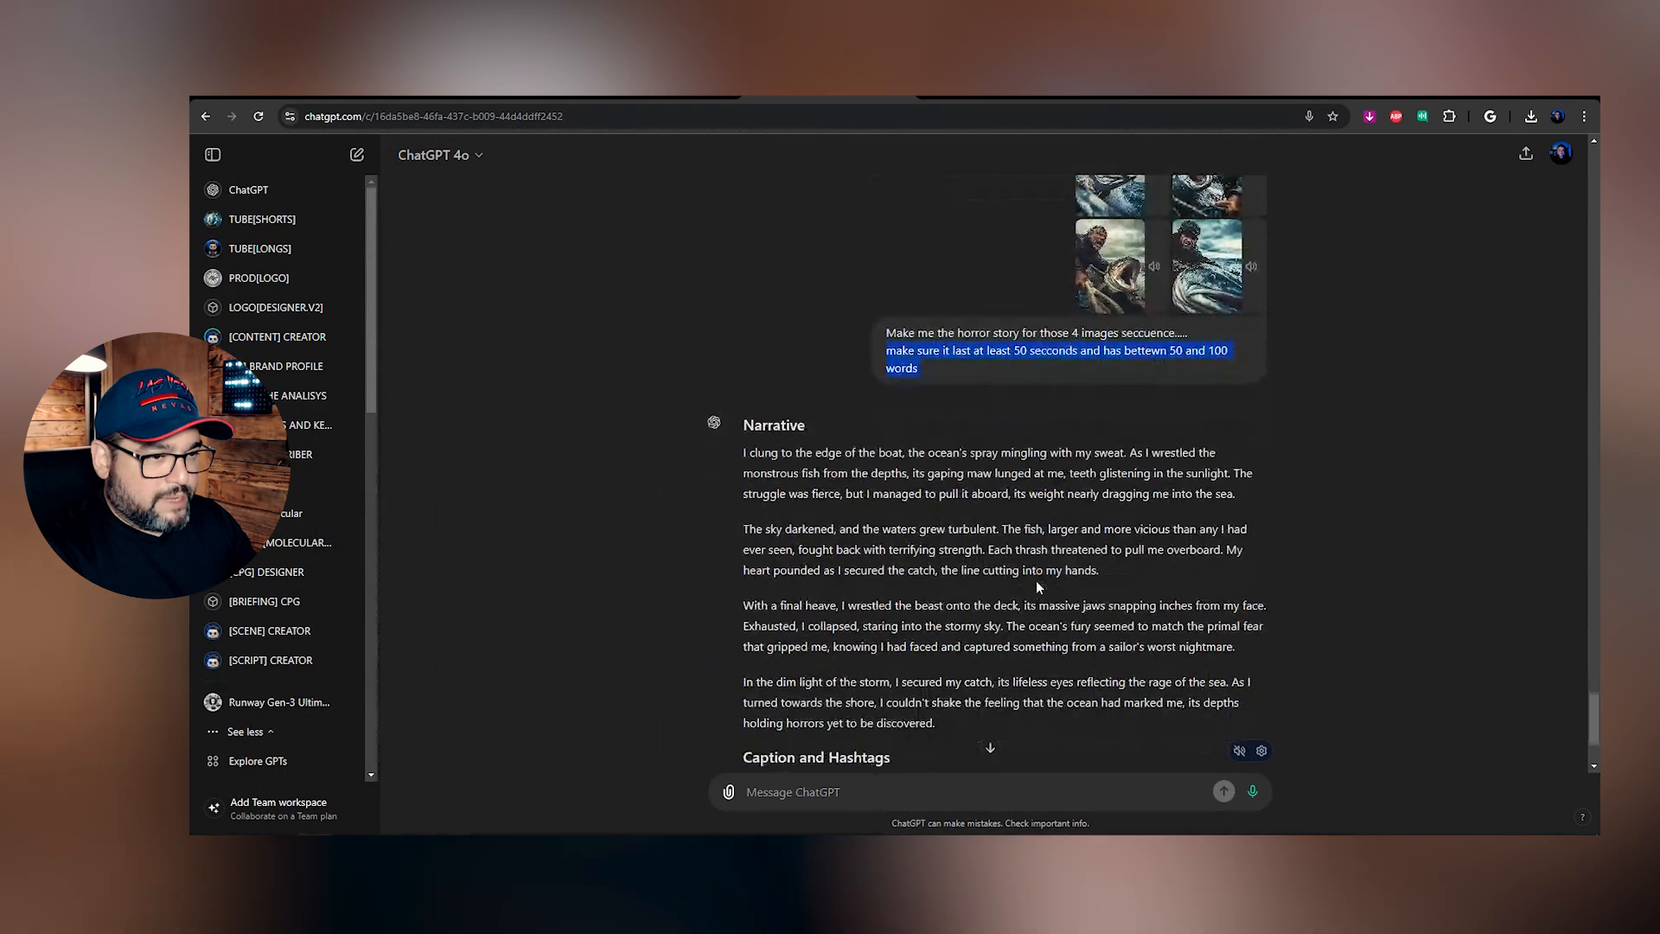
scroll(1035, 579, down, 2)
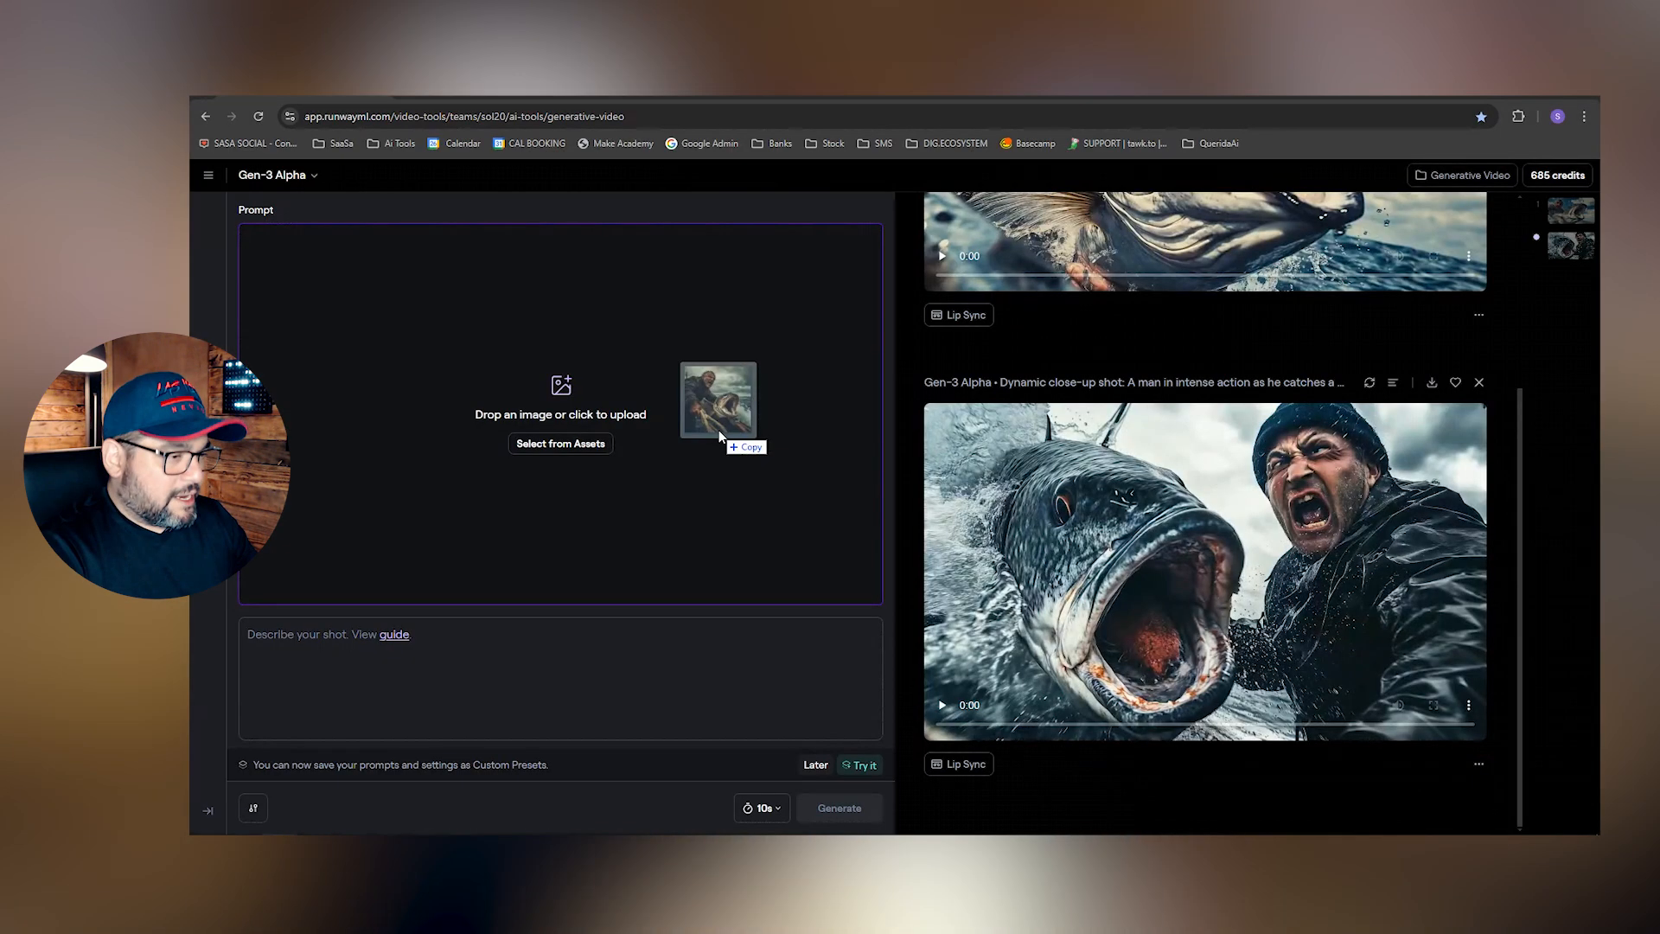
Upload image 03 from the 08.01.2024 The Fisherman folder as the source picture for a Gen-3 Alpha video
drag(721, 434, 721, 435)
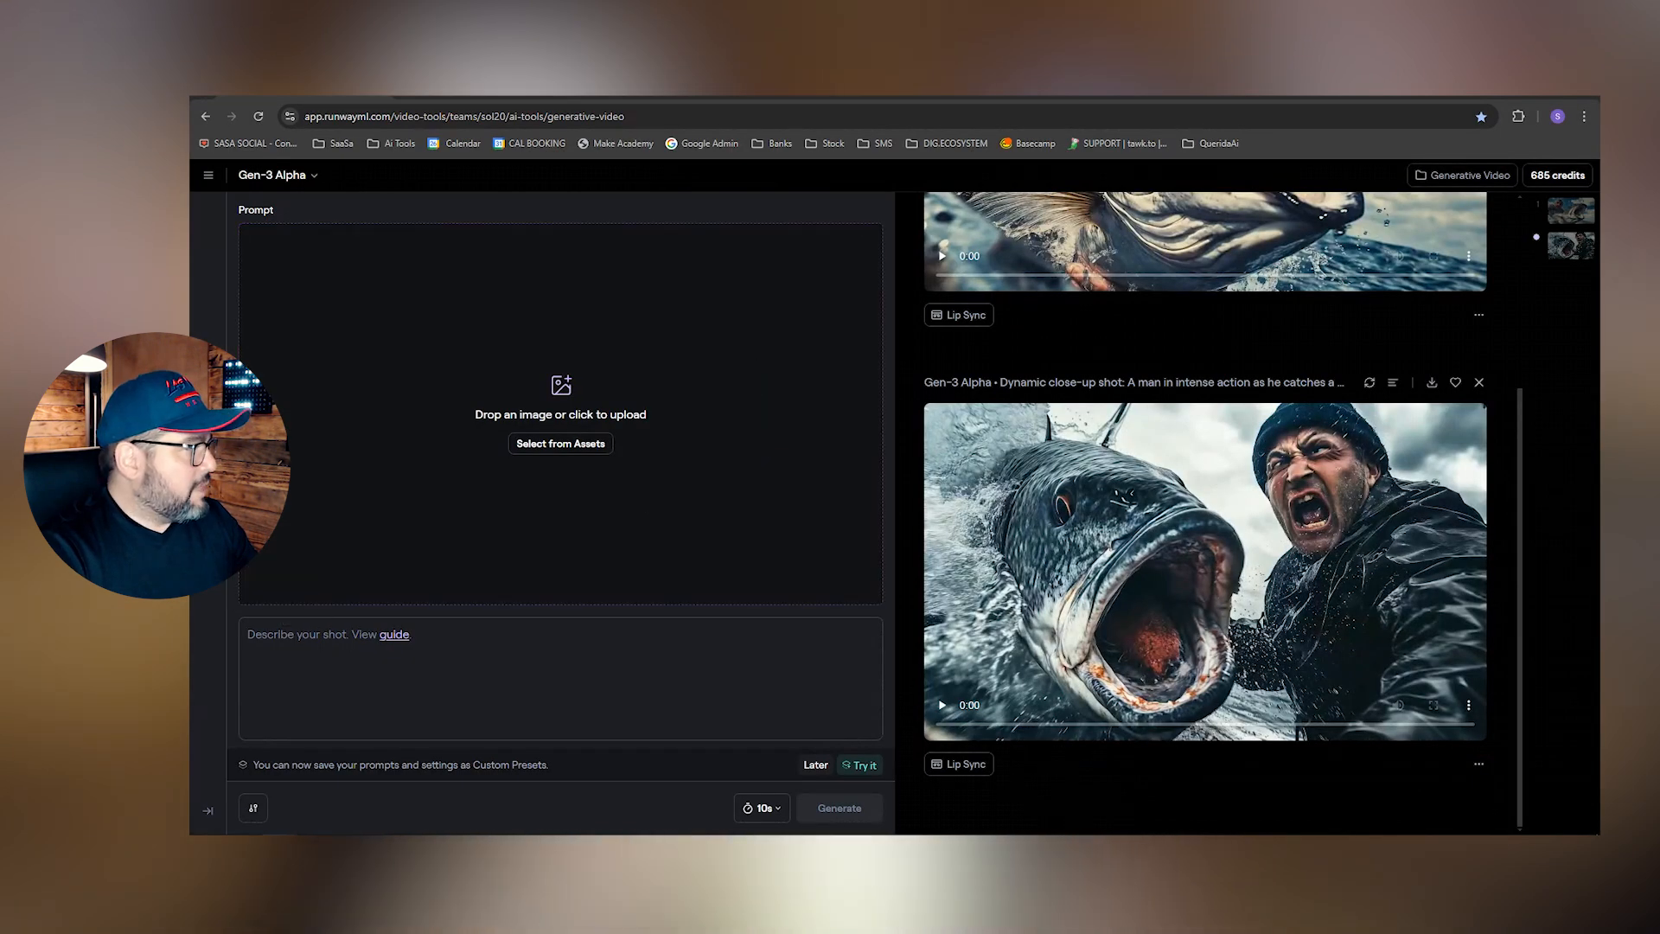
key(alt+Tab)
drag(1205, 426, 553, 424)
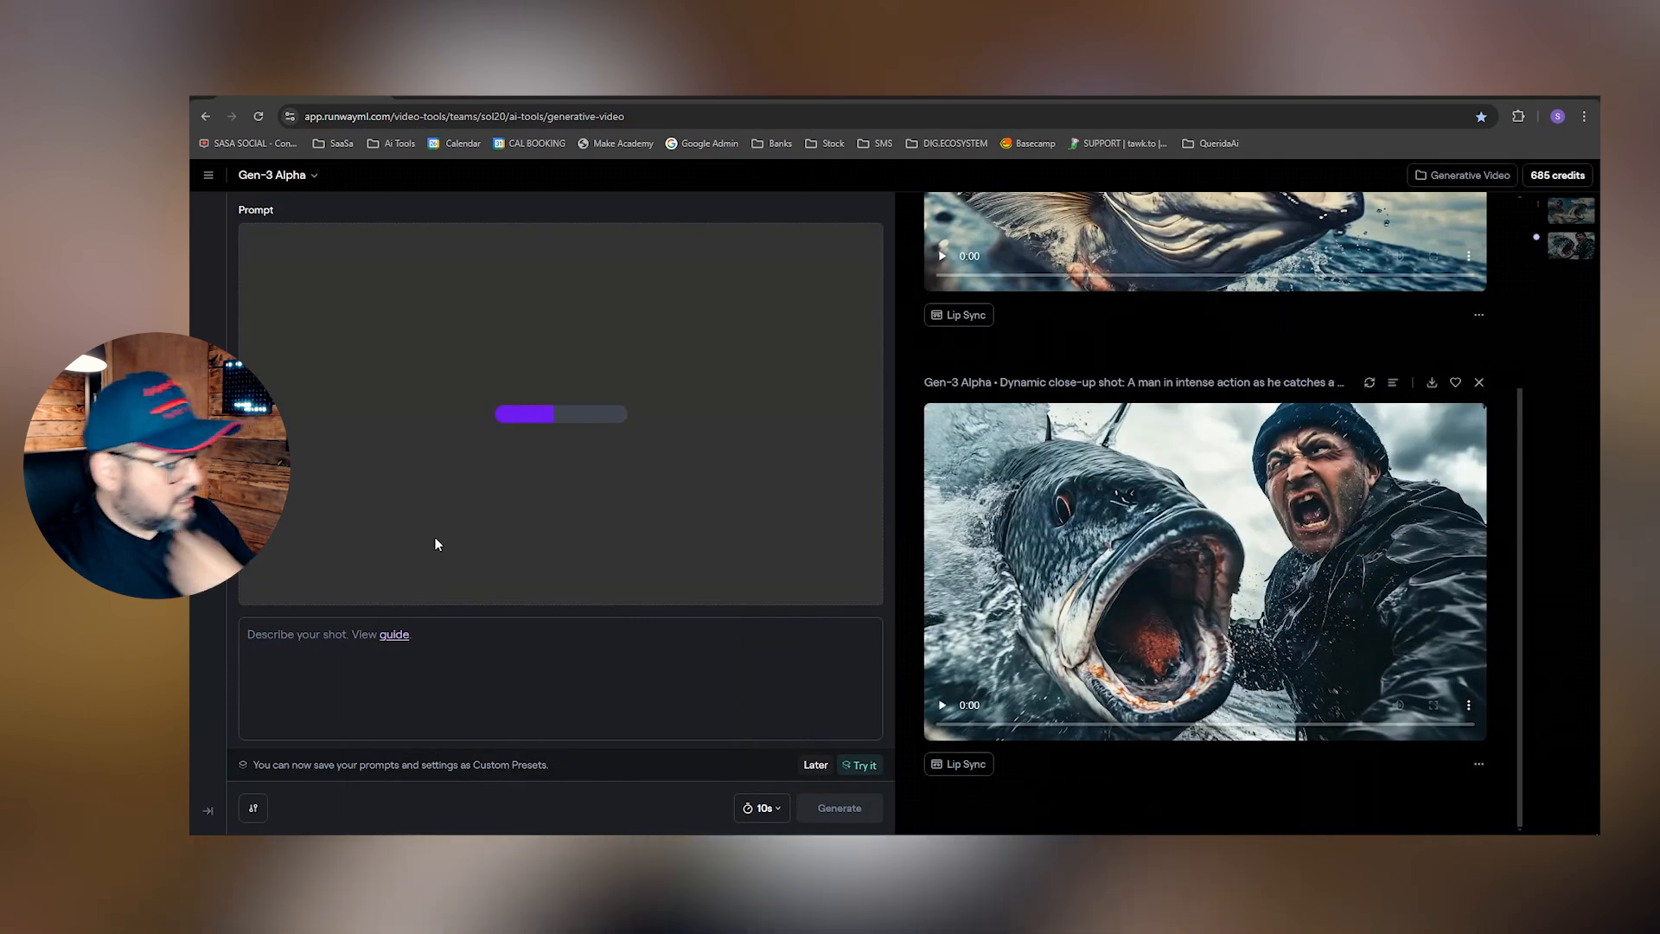
key(alt+Tab)
drag(1197, 267, 562, 104)
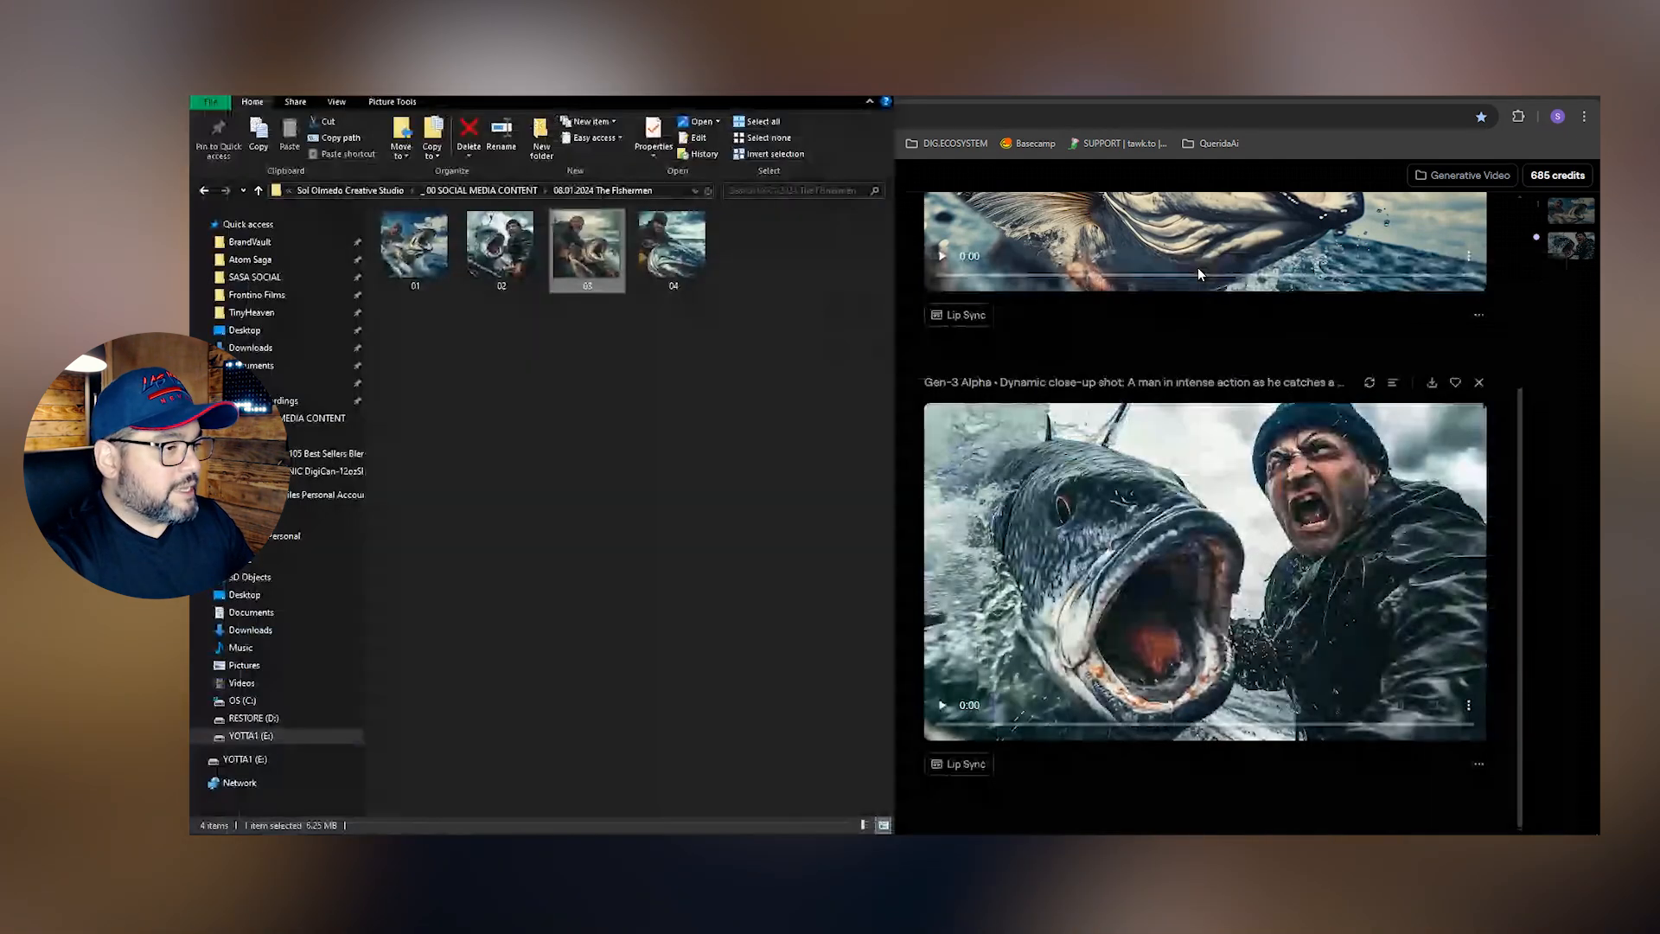
click(771, 450)
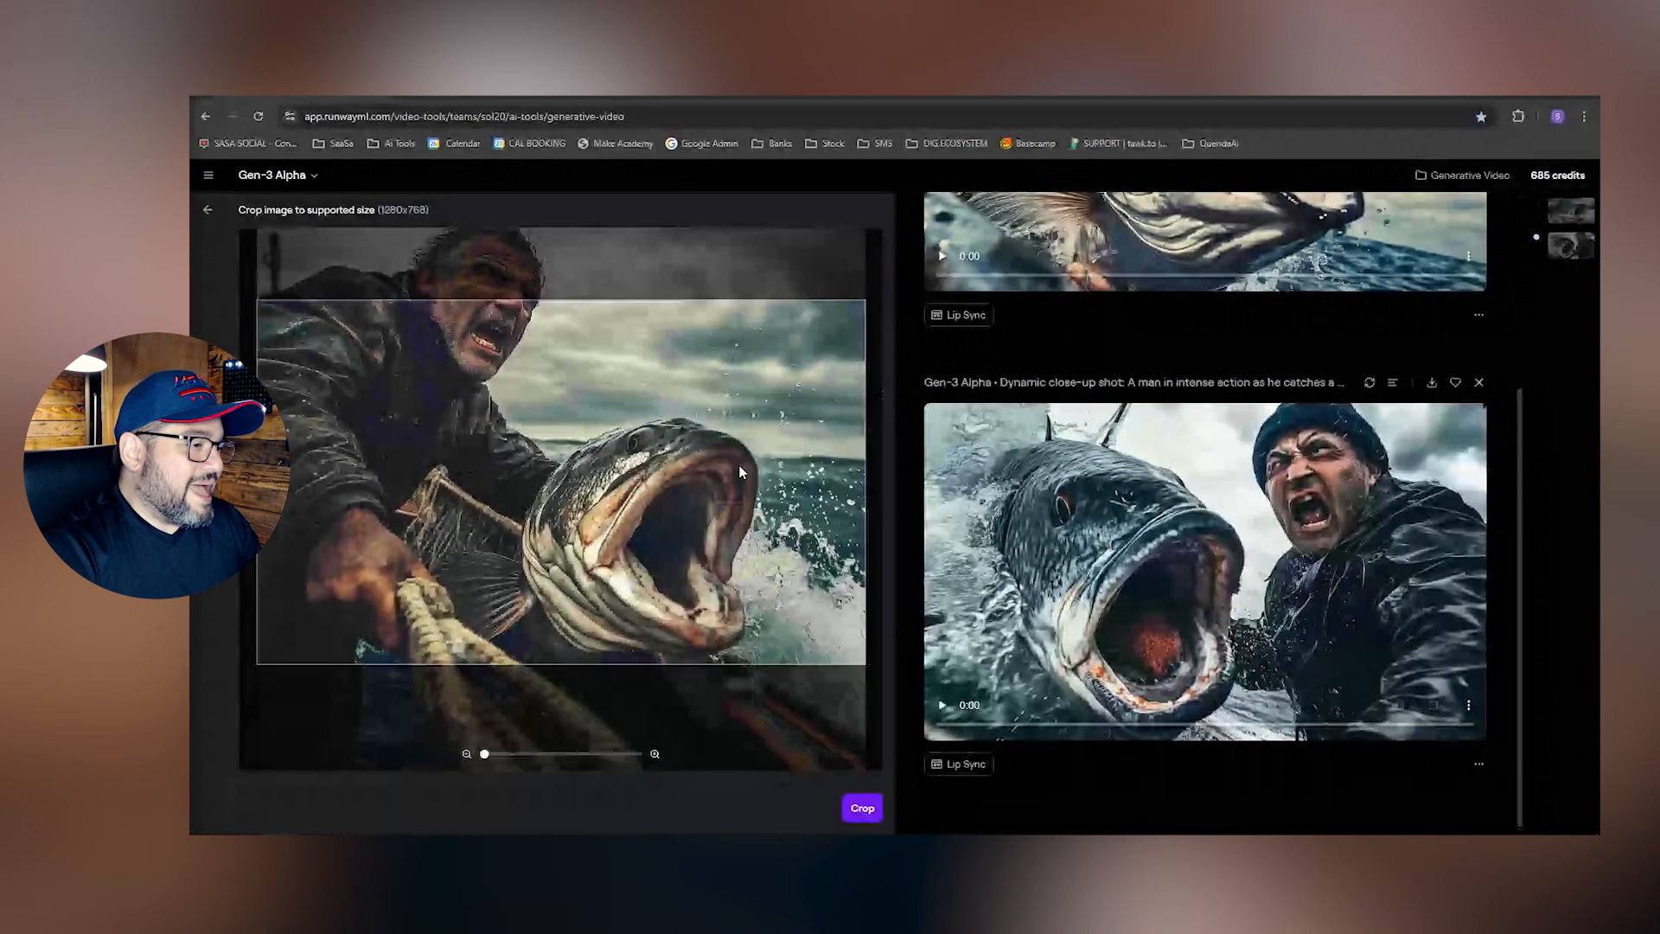
Crop image 03 to 1280x768, framing the fisherman's whole head and the fish's open mouth
drag(729, 520, 739, 554)
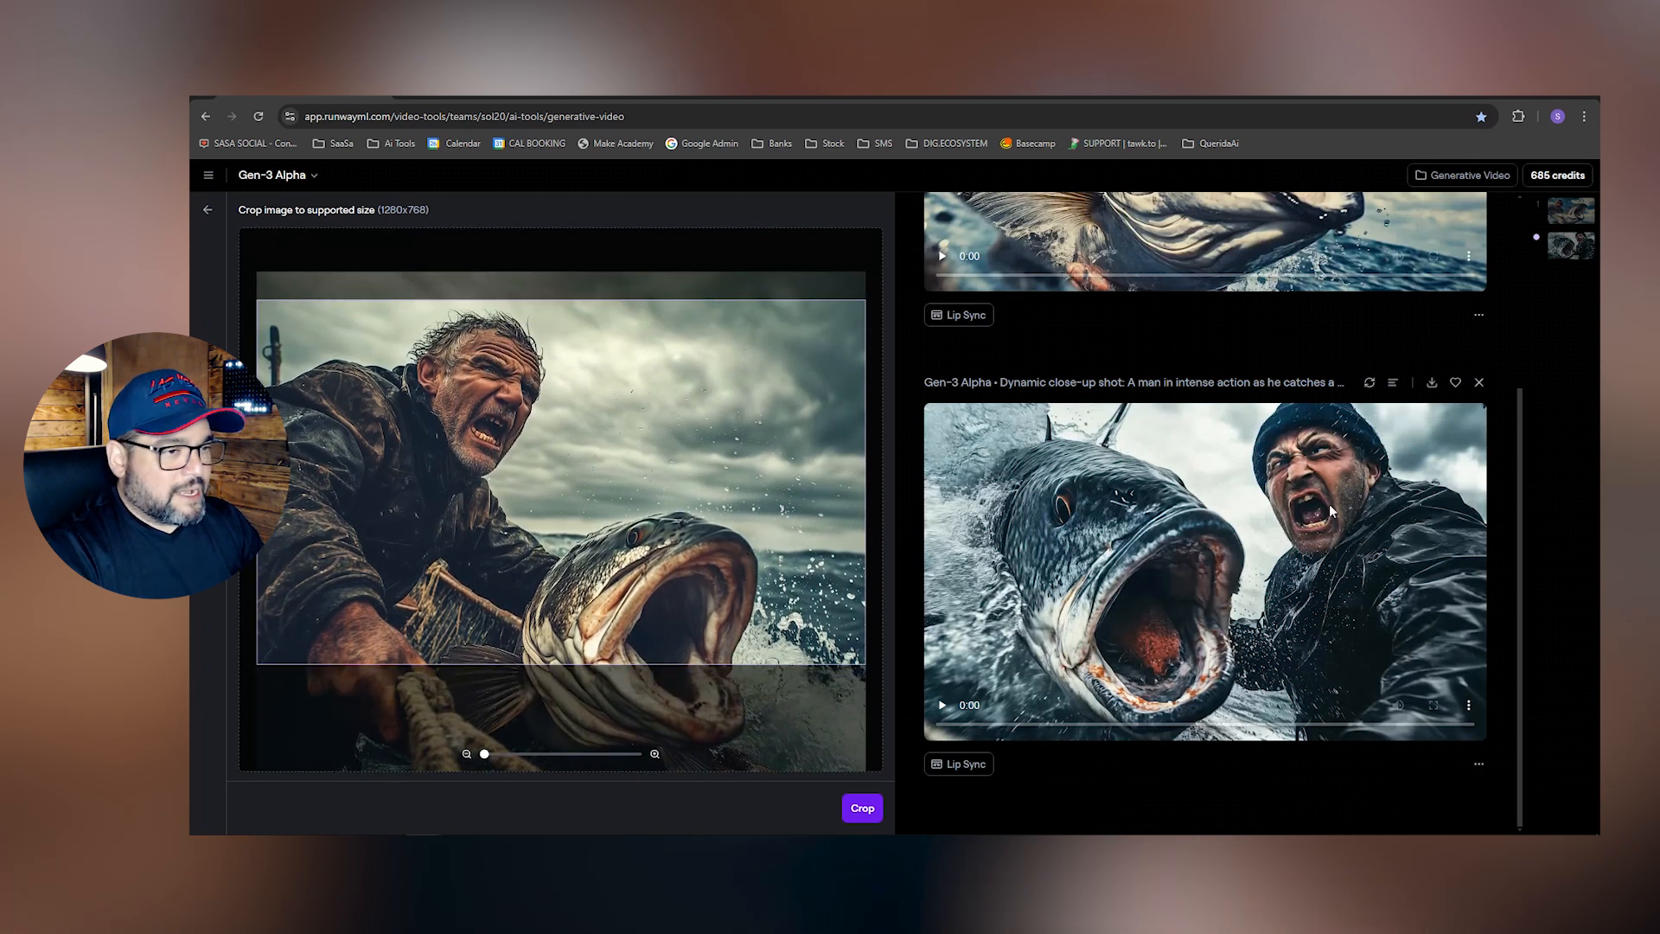
scroll(1331, 512, up, 3)
scroll(1312, 584, down, 3)
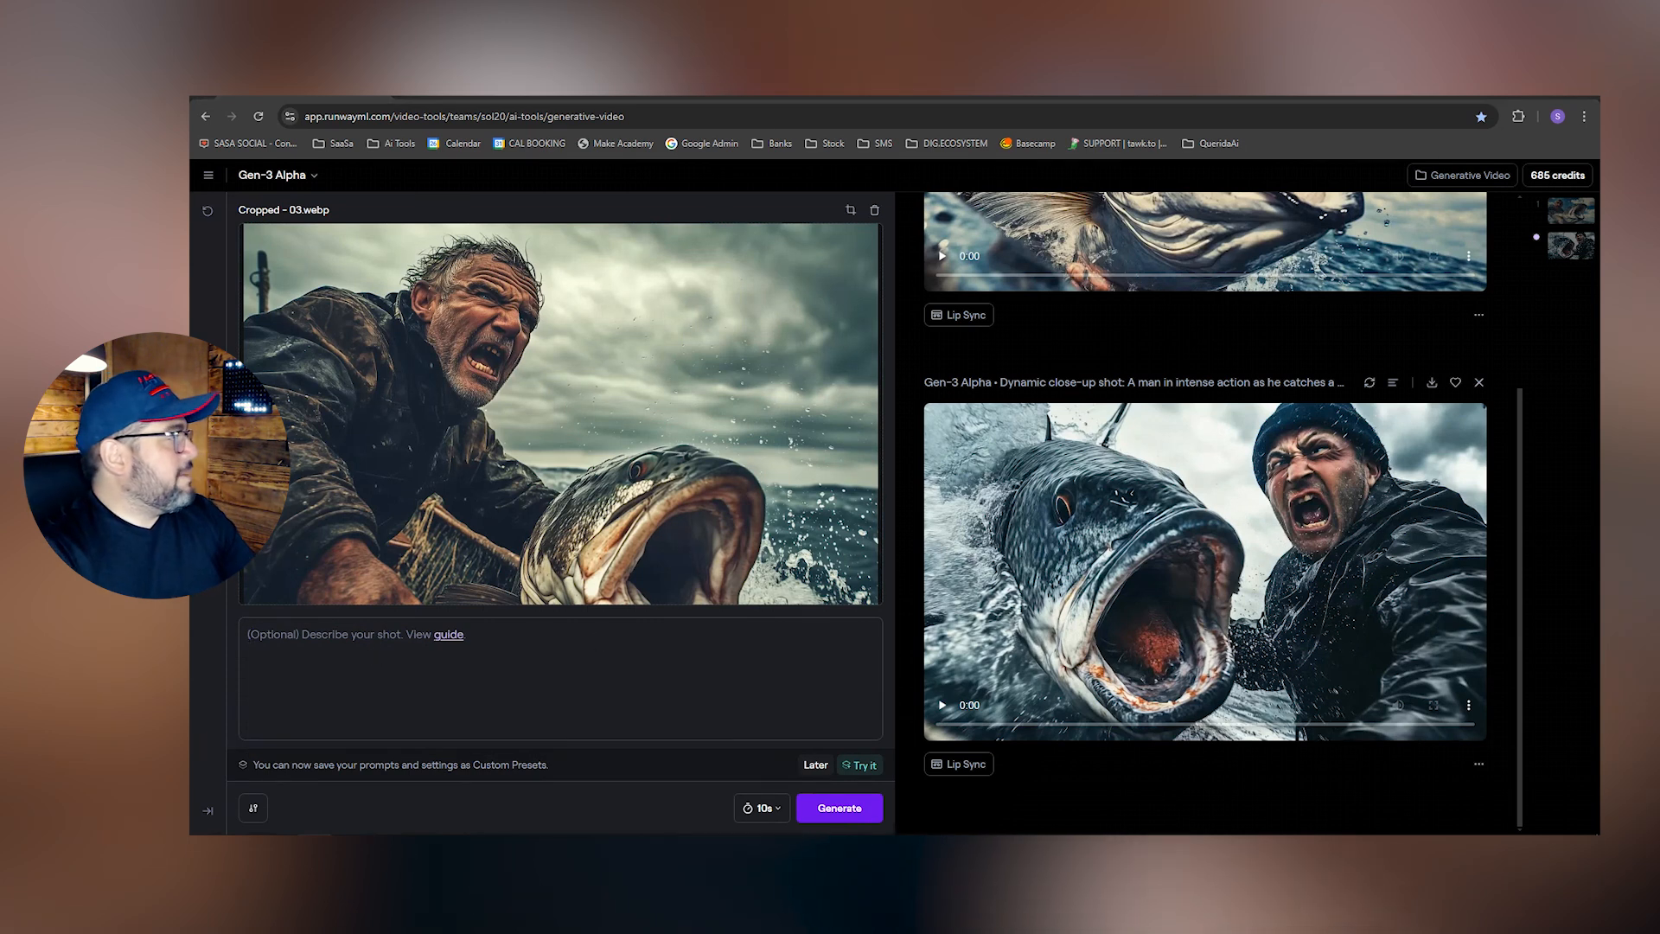
Search YouTube for "gen 3 alpha" and open the Theoretically Media channel from the results
key(alt+Tab)
double_click(732, 190)
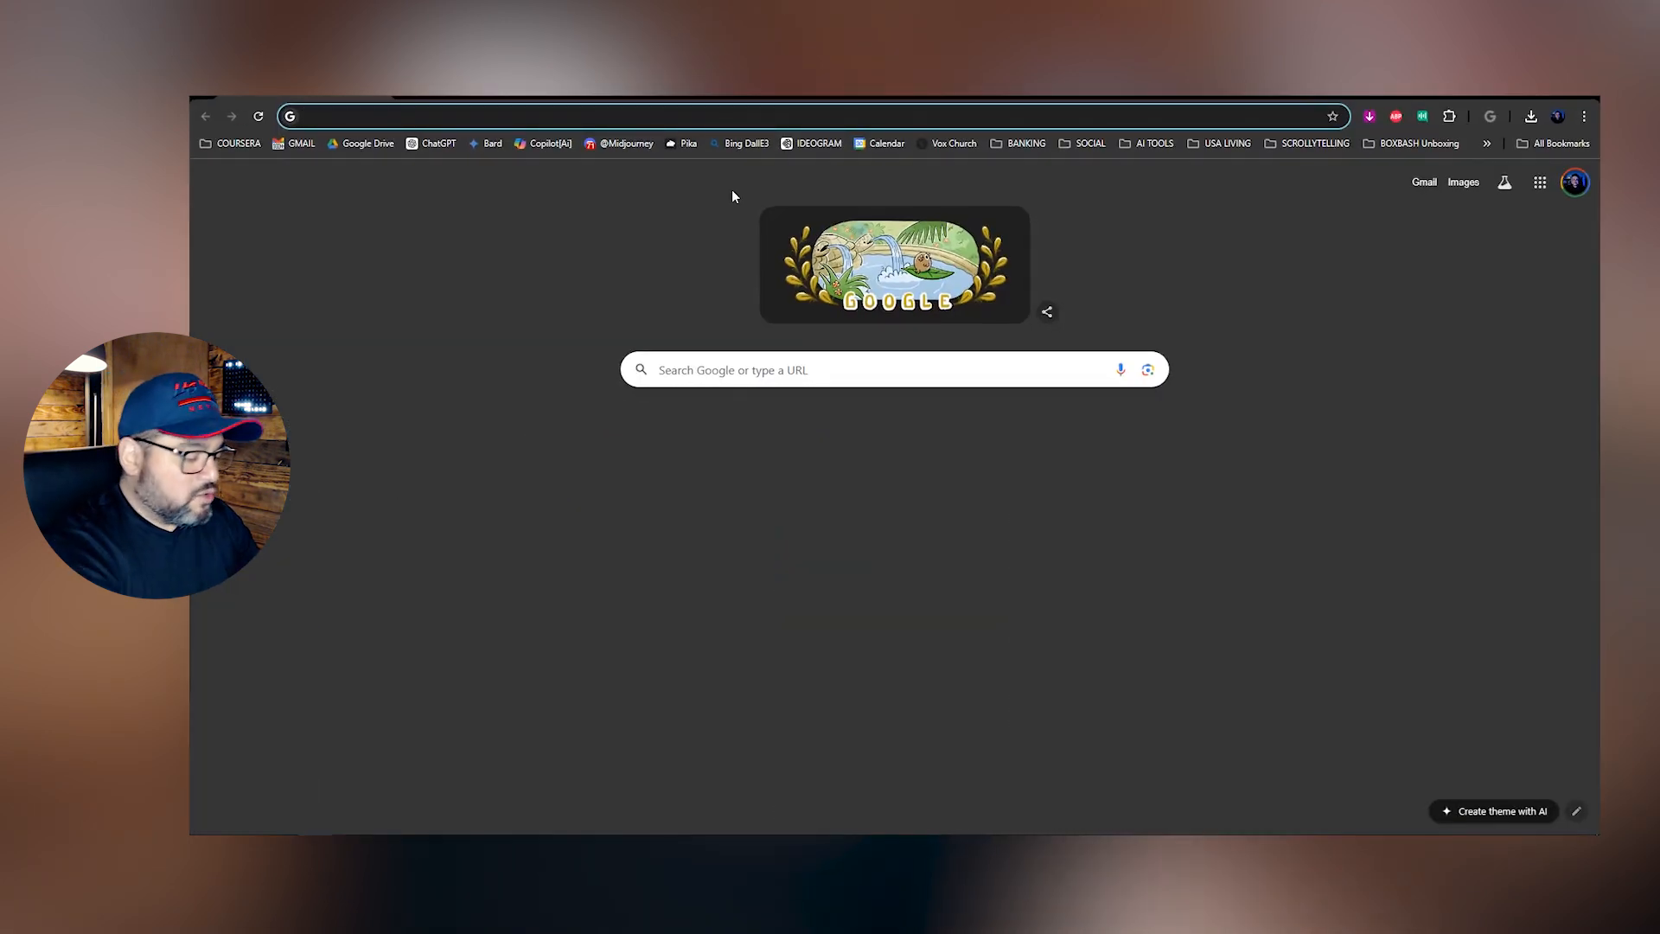
text(youtube.com/@sololmedocreative)
key(Return)
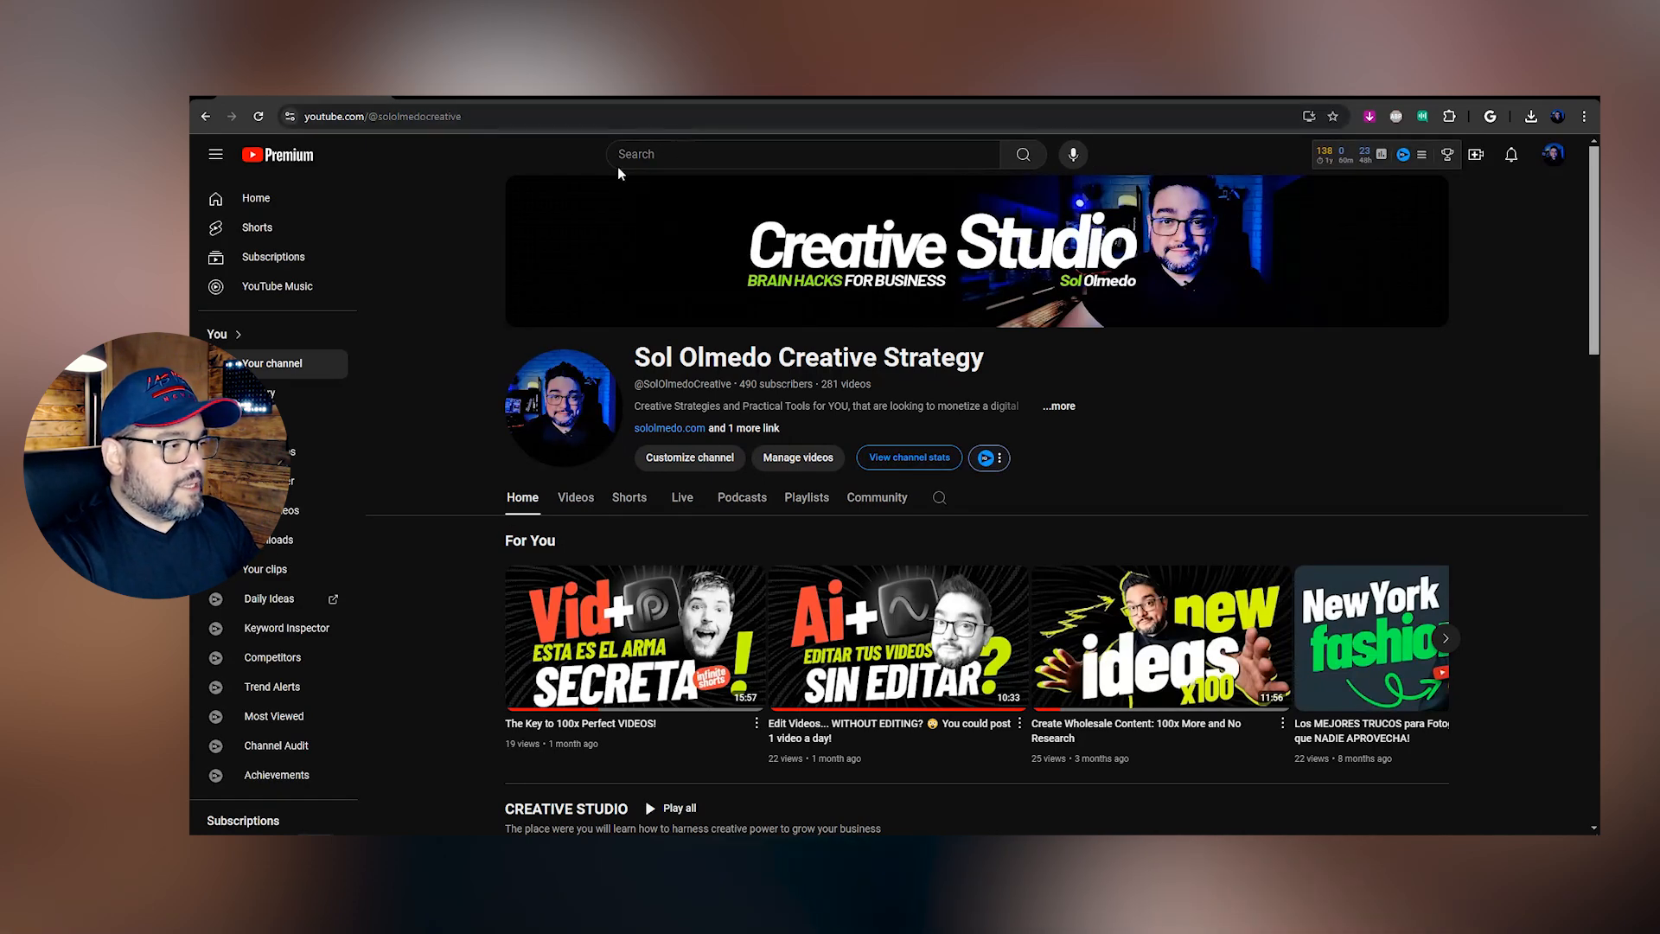
click(269, 202)
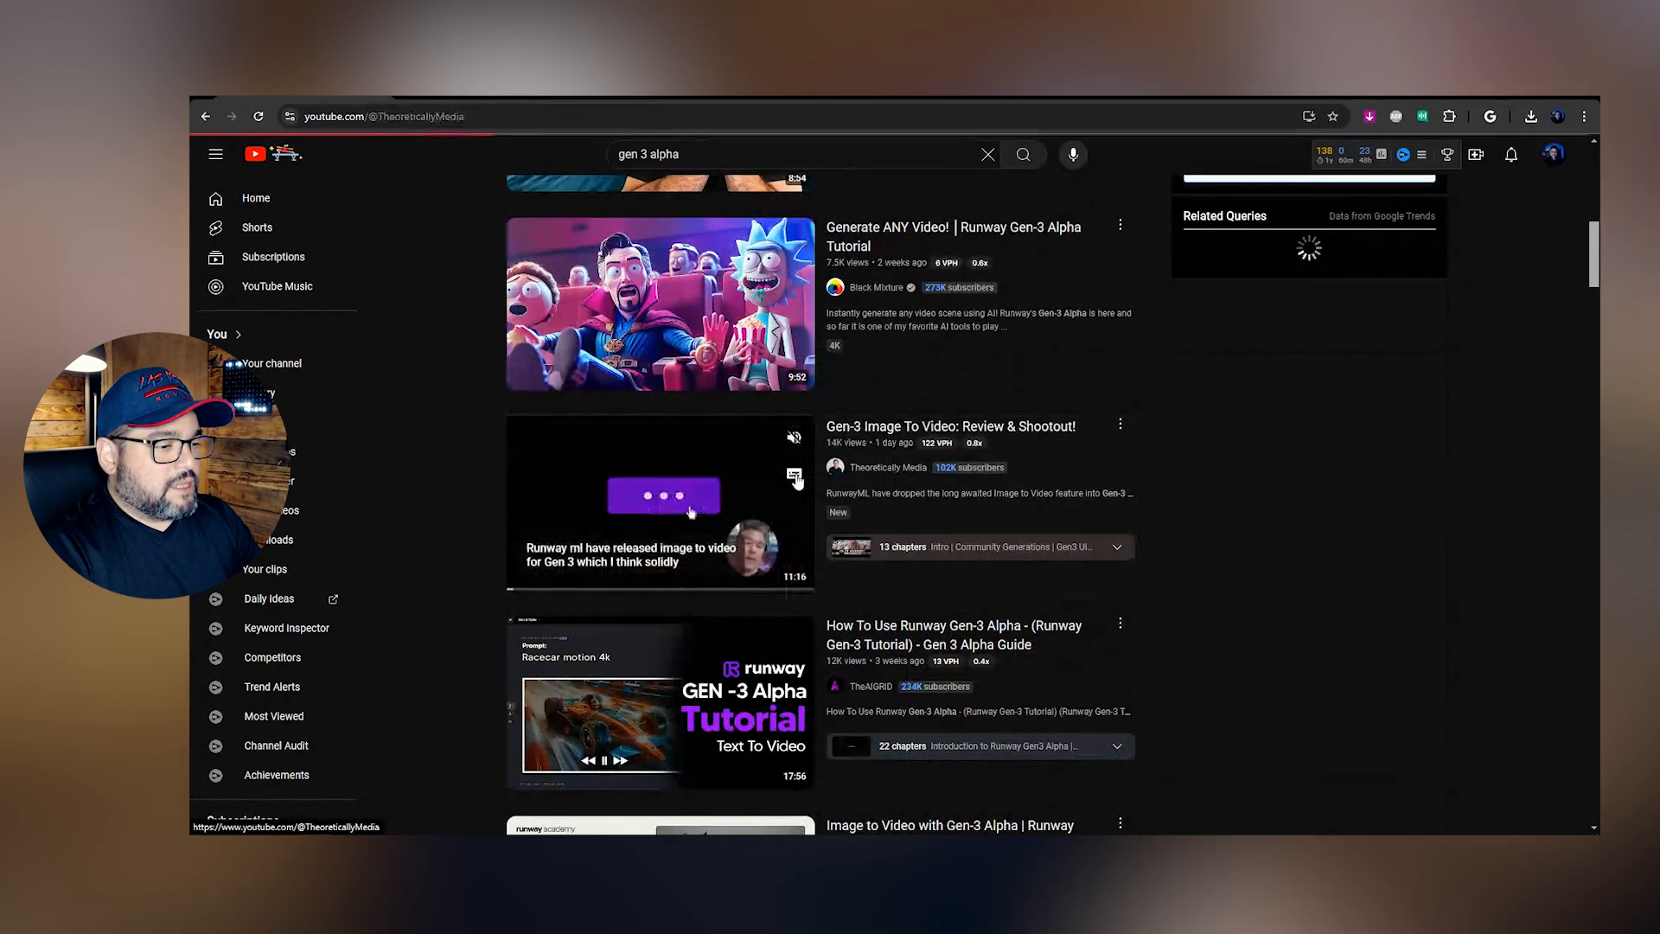
click(761, 471)
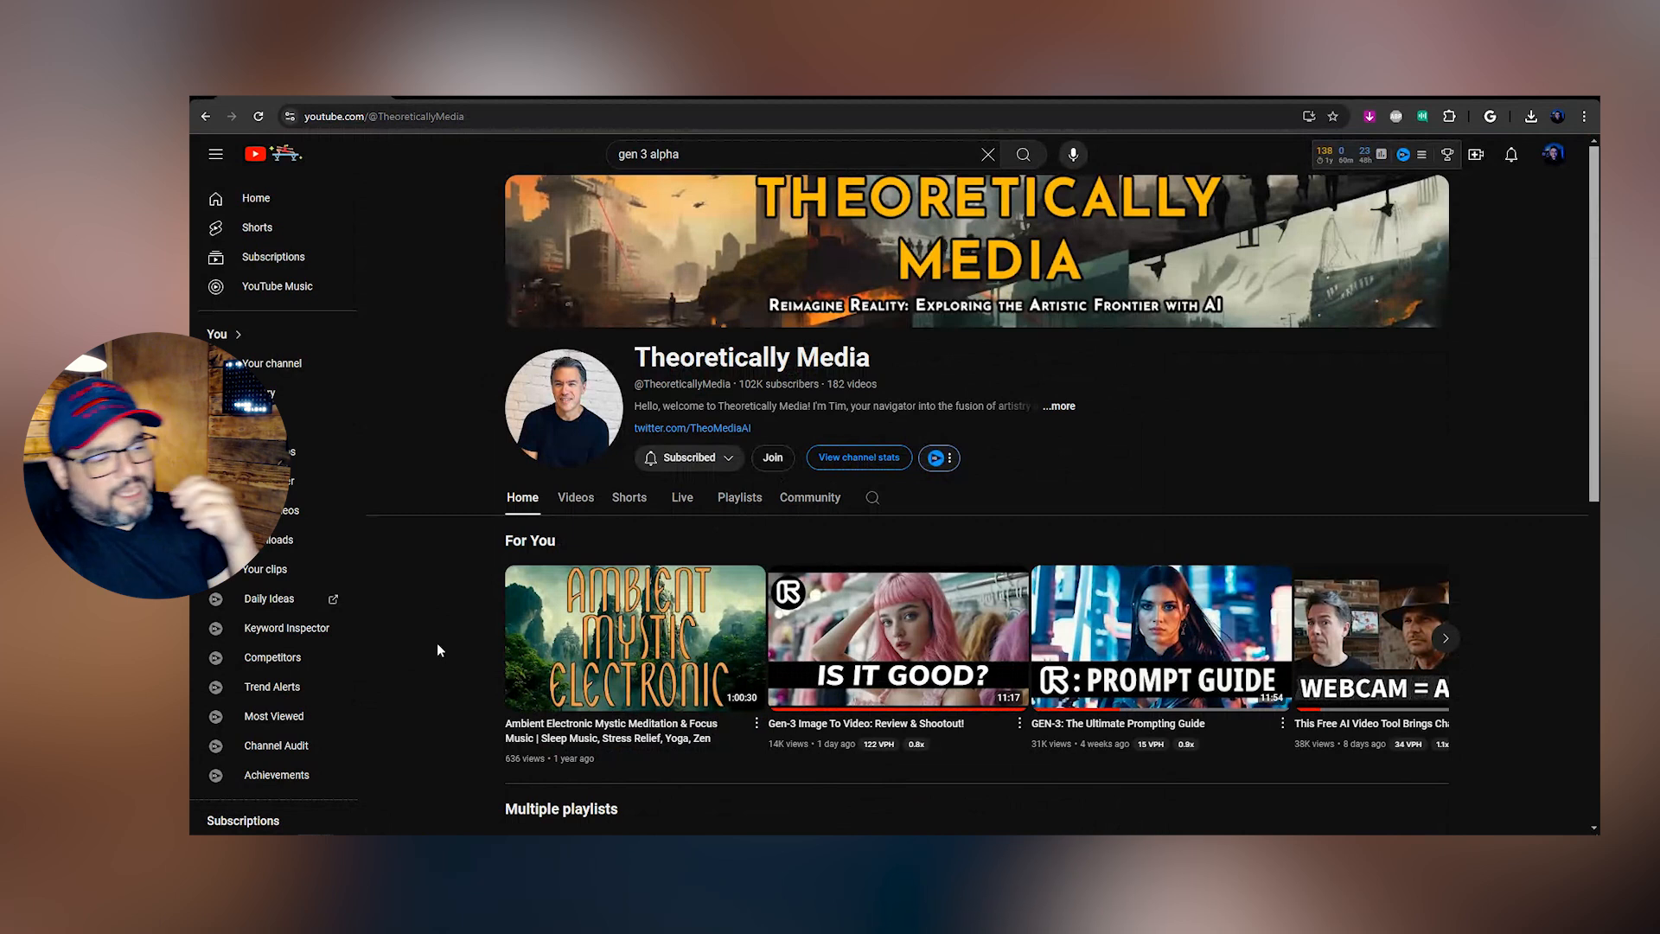
Look through the Theoretically Media channel's videos and playlists and read its About description
scroll(1101, 381, down, 1)
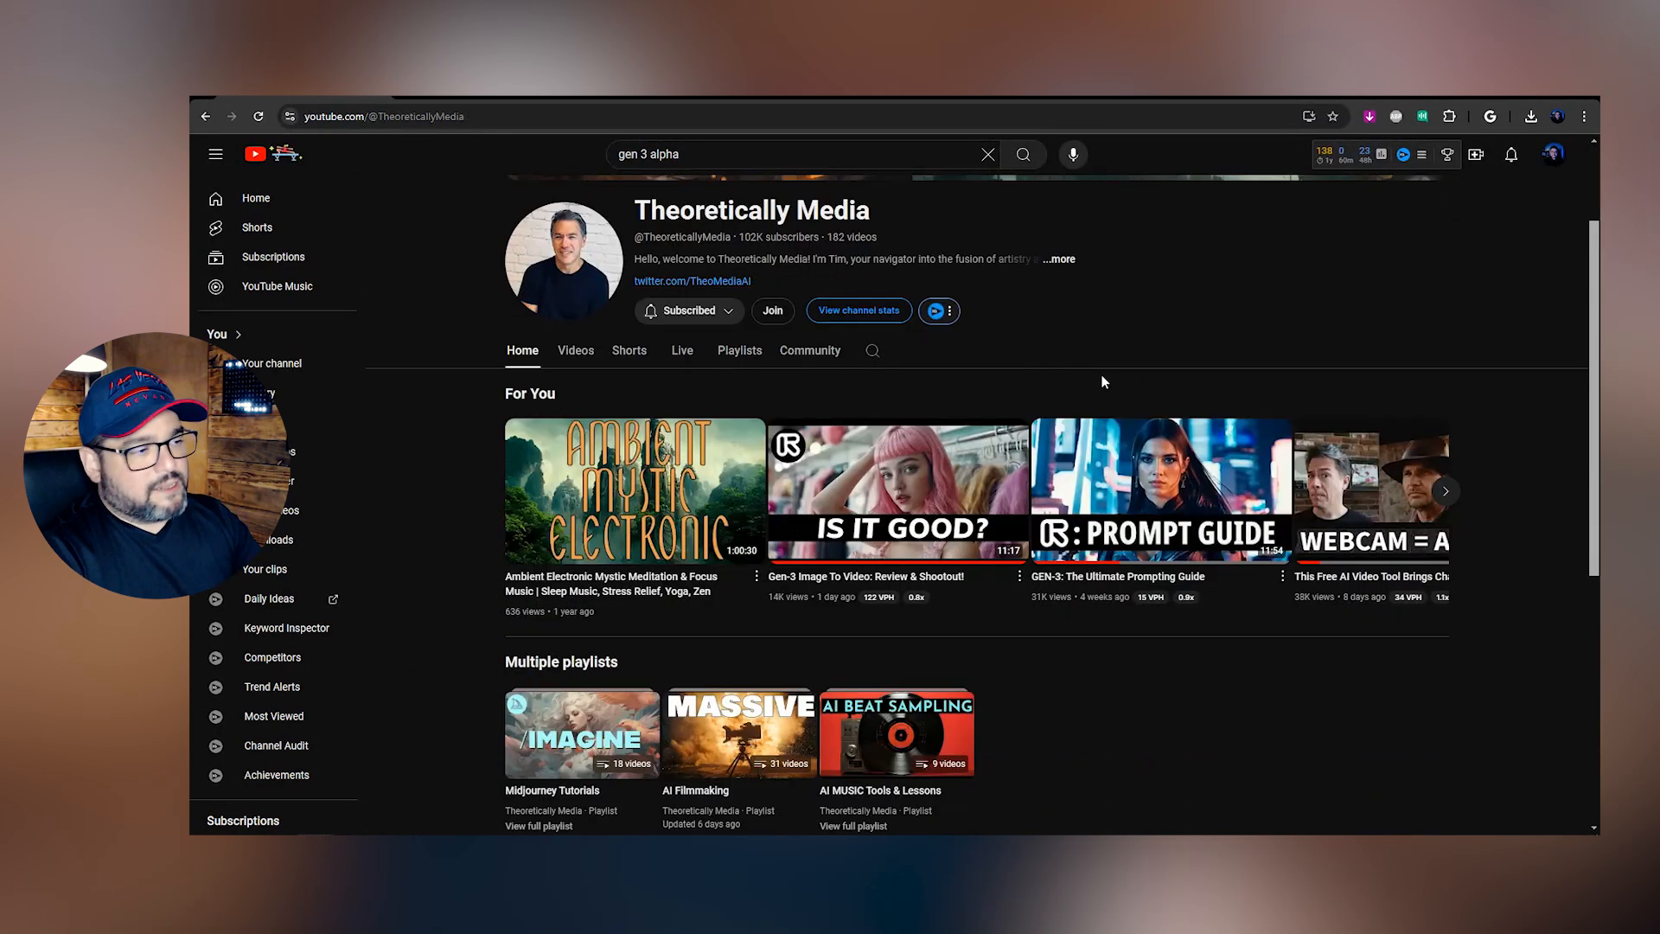
scroll(1101, 382, up, 1)
scroll(1101, 381, down, 6)
scroll(1102, 381, up, 7)
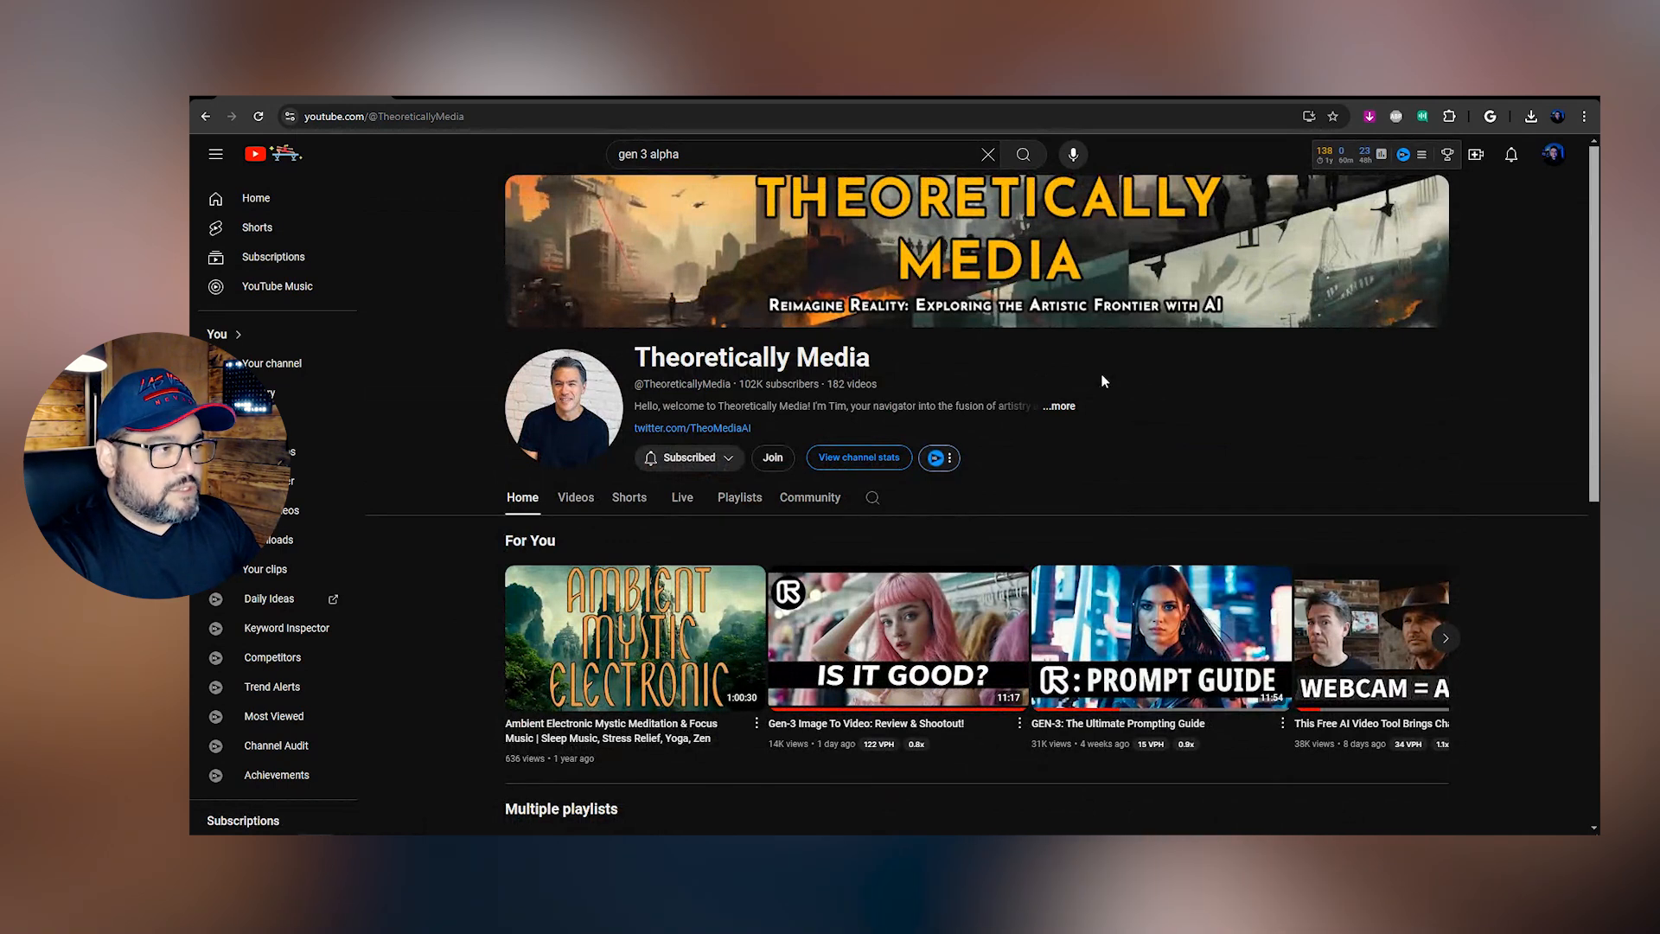
click(1060, 406)
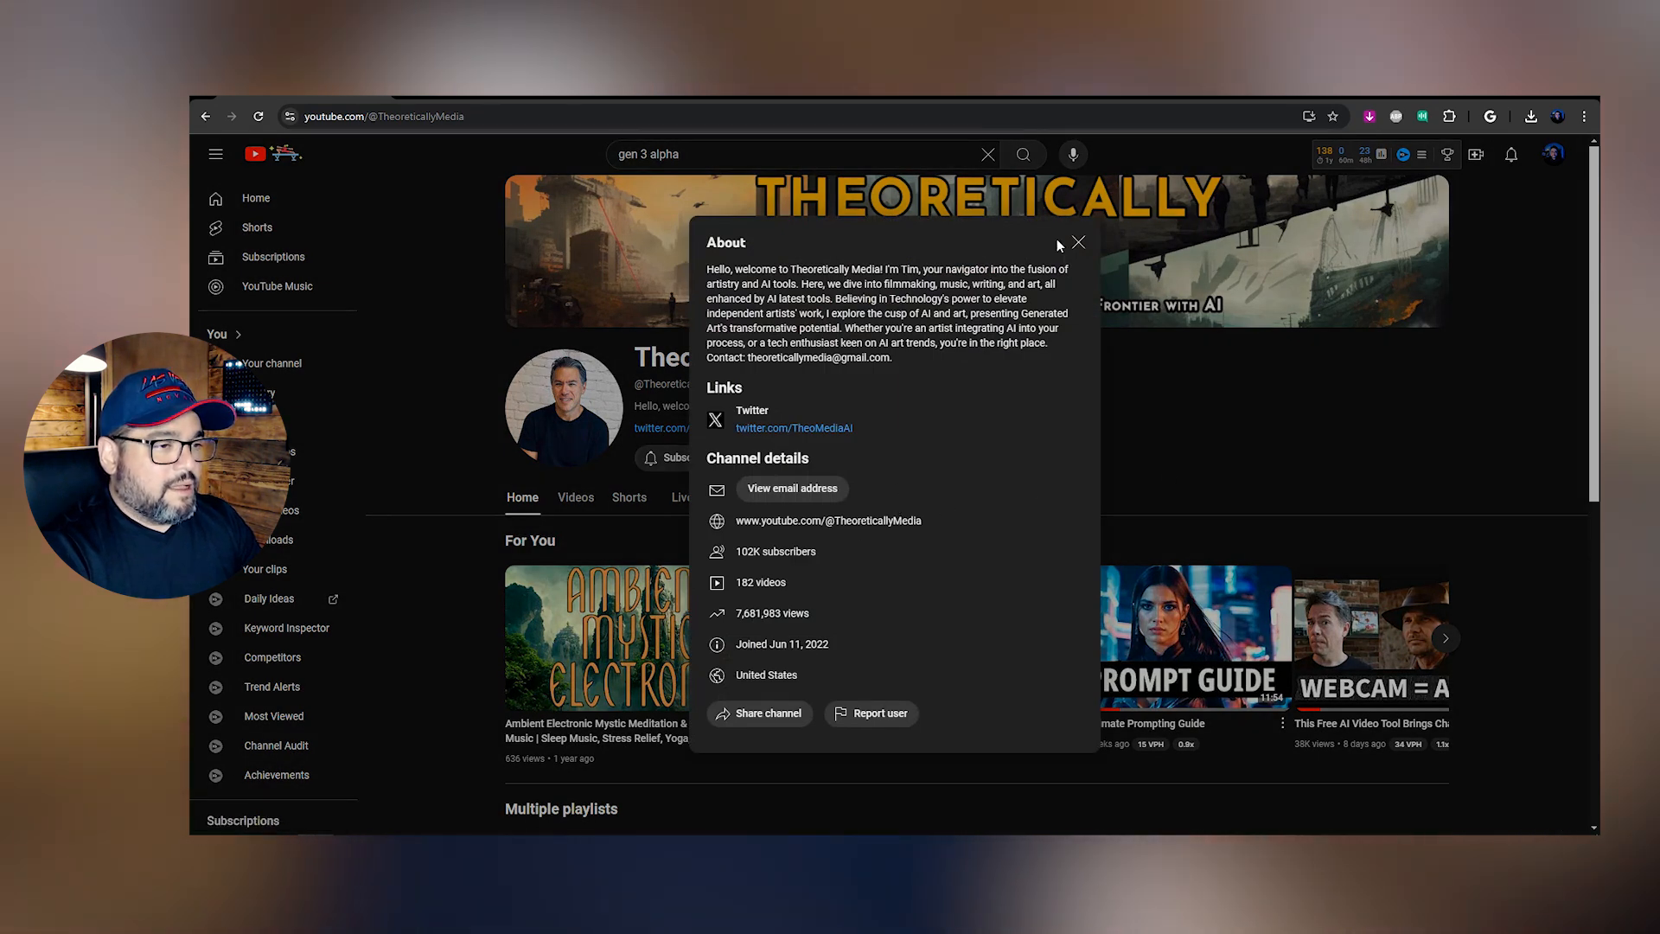
click(1077, 243)
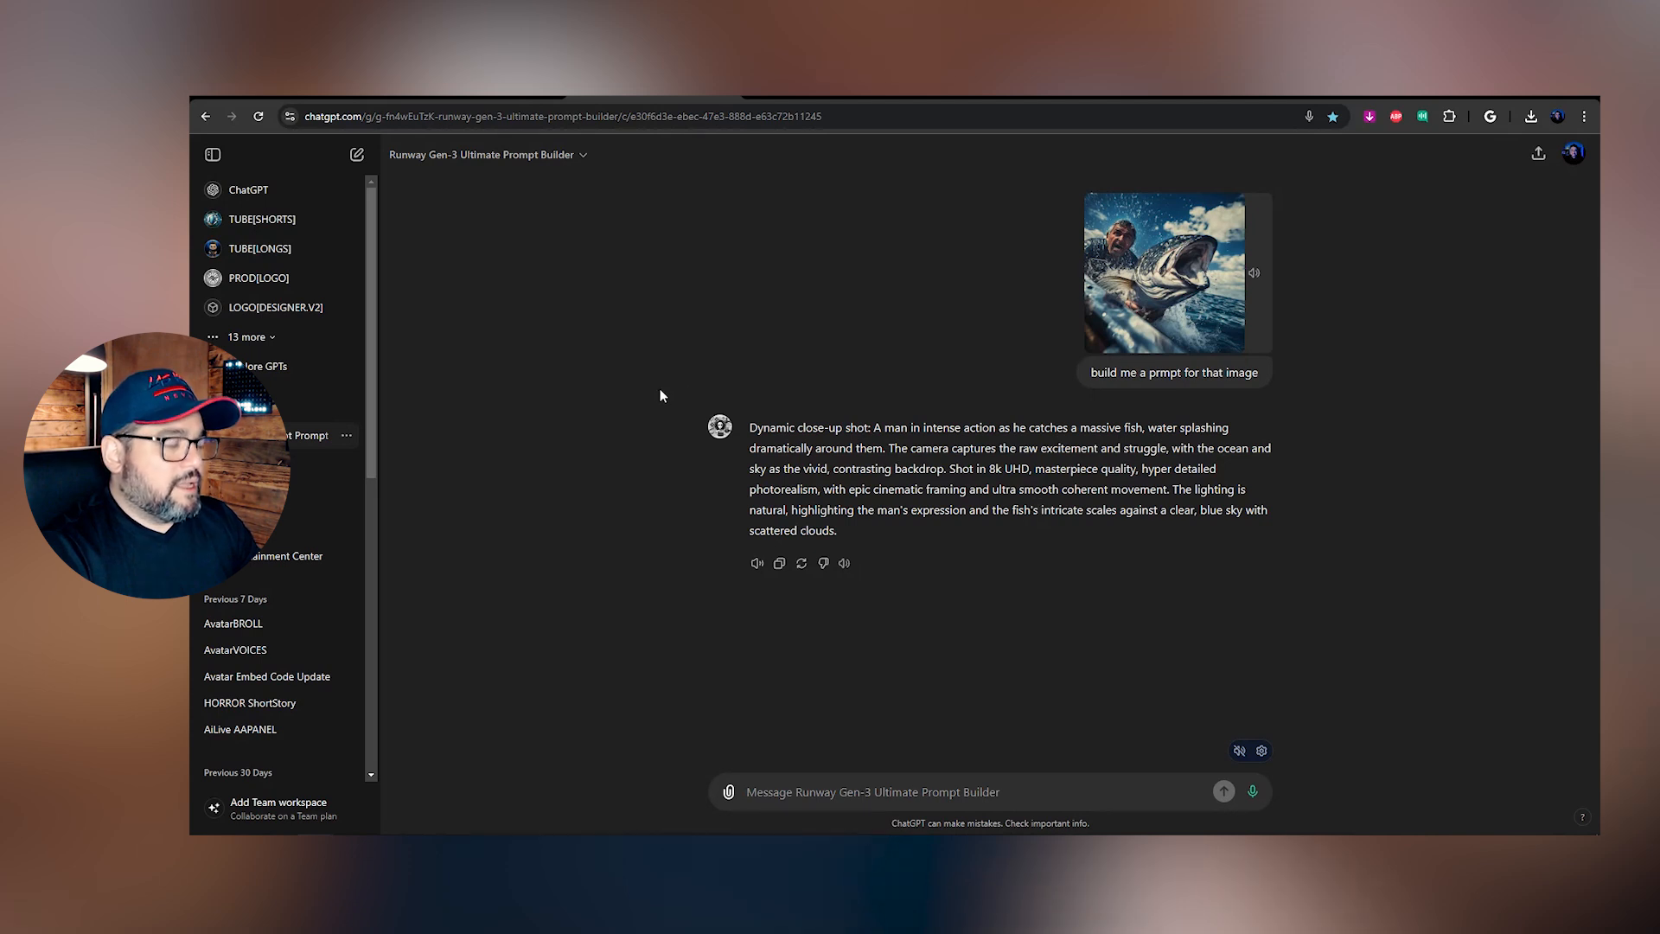
Highlight the Gen-3 GPT link in the description of the YouTube video "Gen-3 Image To Video: Review & Shootout!"
key(alt+Tab)
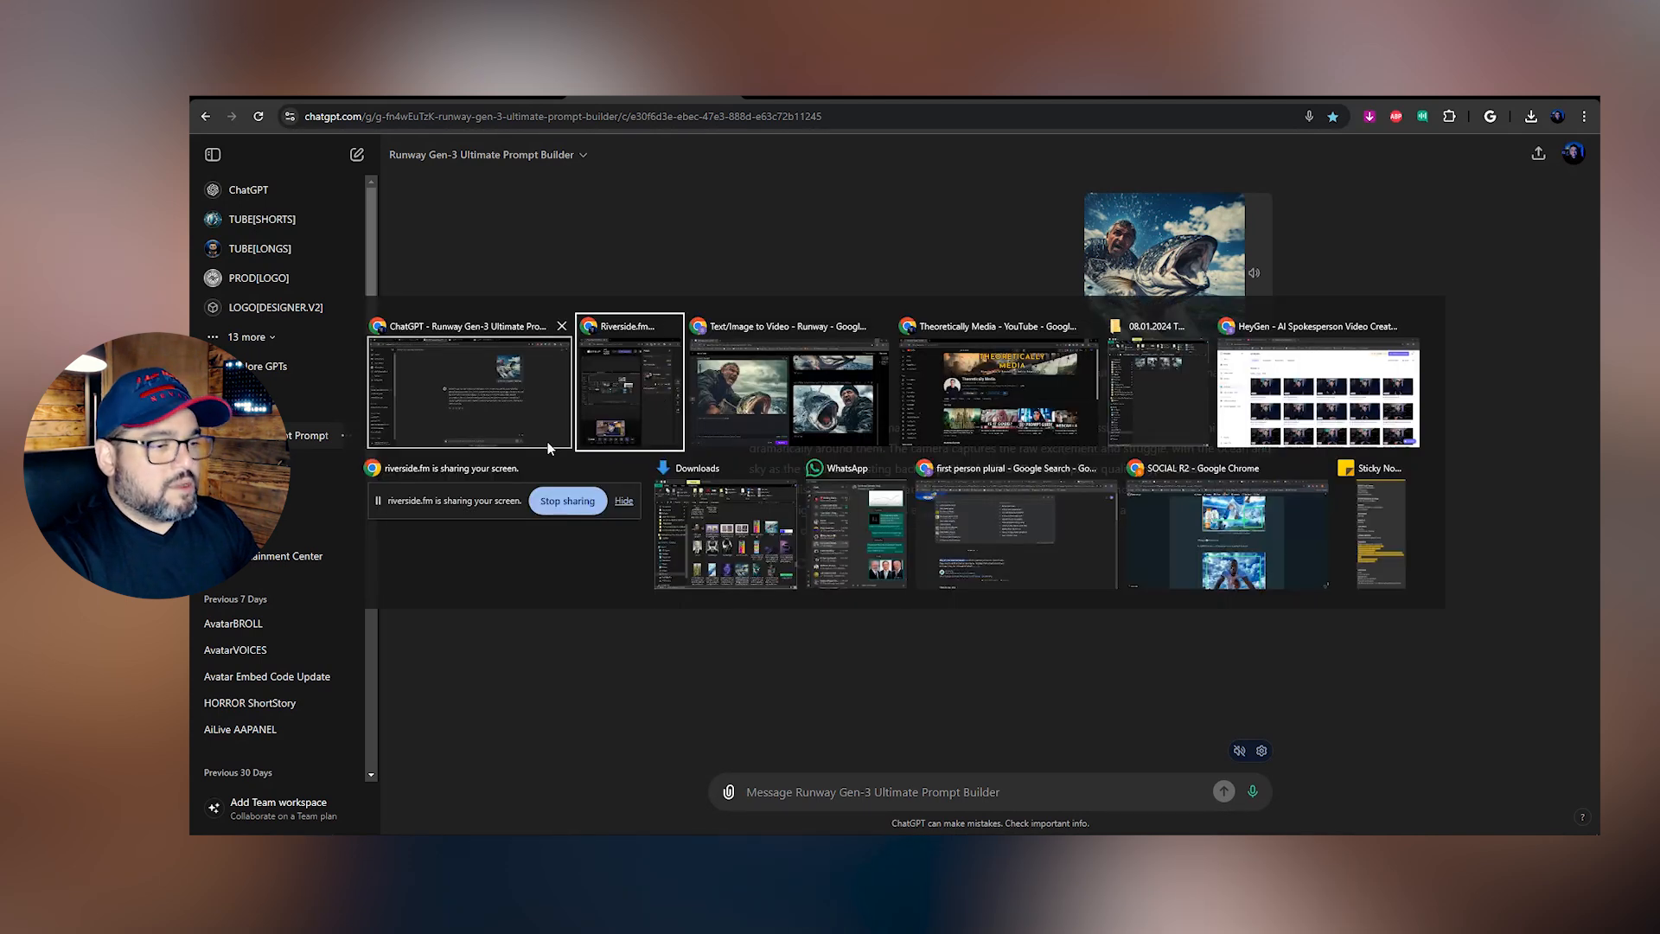
key(alt+Tab)
key(alt+Tab)
scroll(707, 488, up, 8)
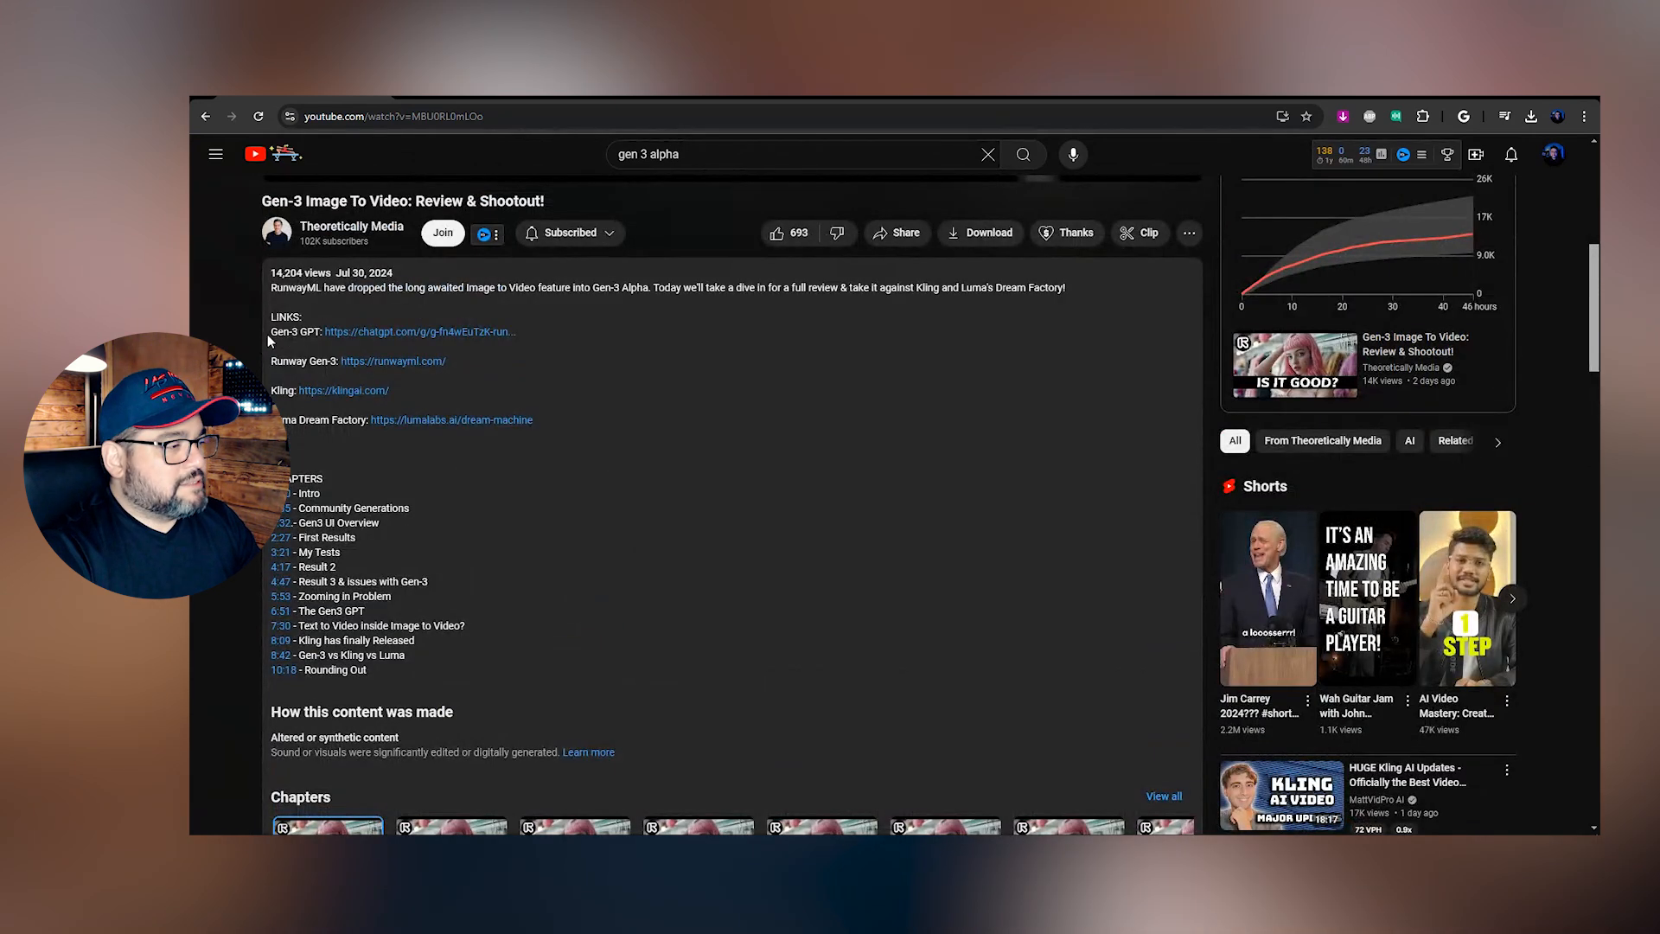
drag(268, 334, 597, 332)
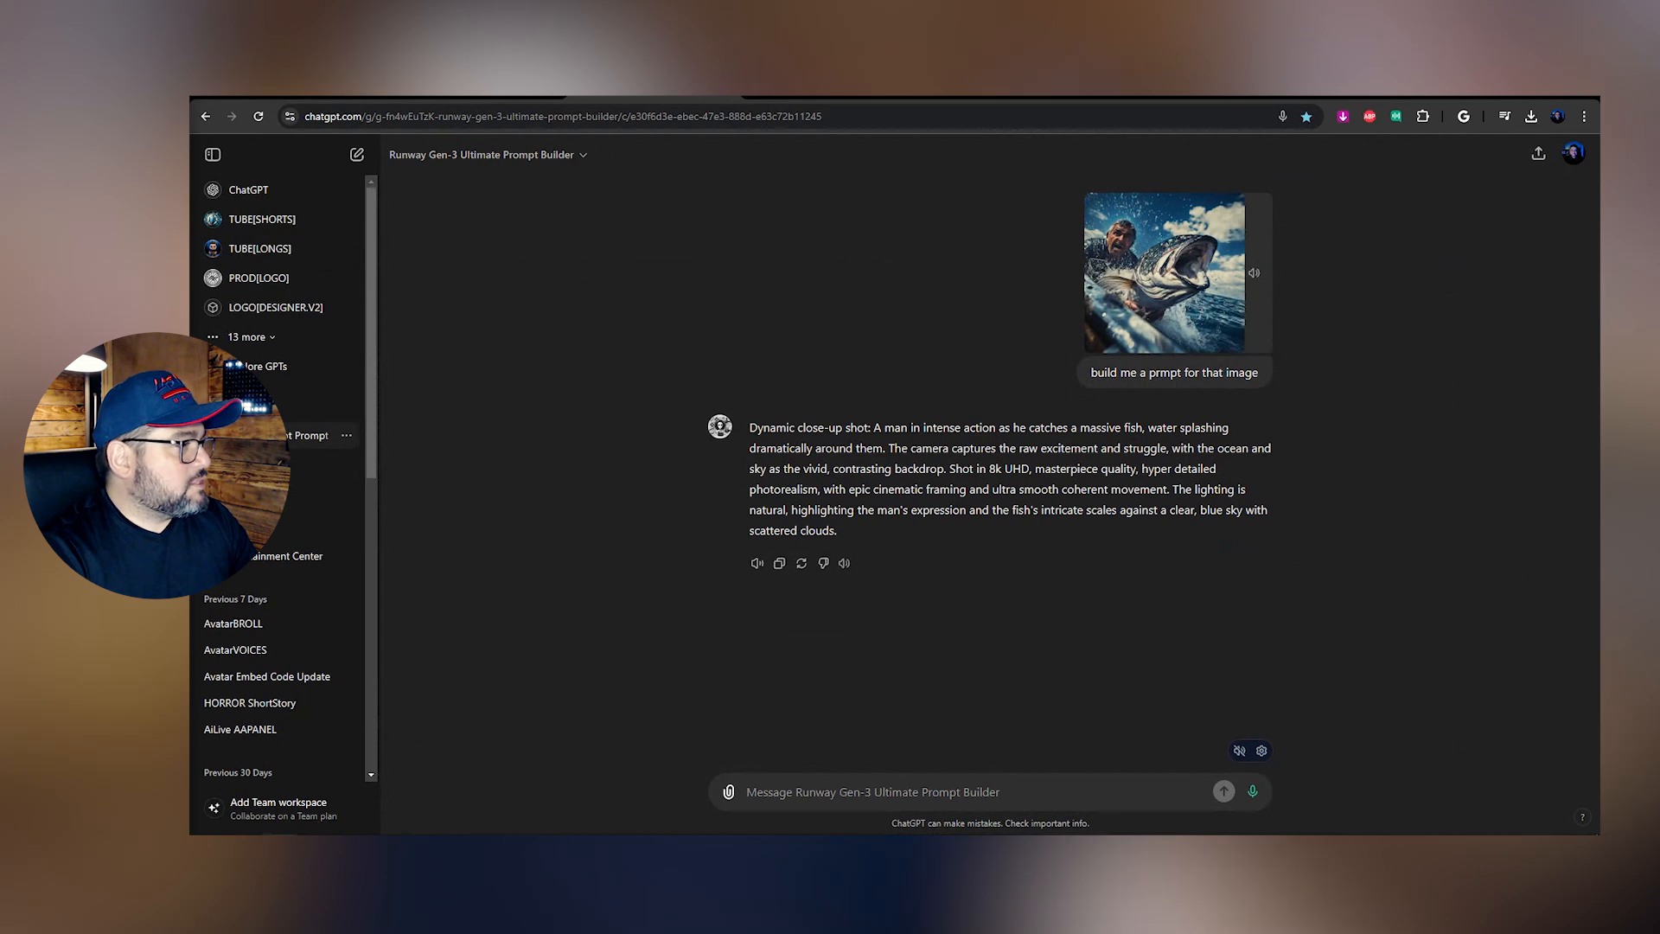
Attach image 03 in the Runway Gen-3 Ultimate Prompt Builder chat and send "build me a prompt for that image"
drag(1165, 273, 896, 711)
drag(1090, 373, 1254, 374)
right_click(1251, 377)
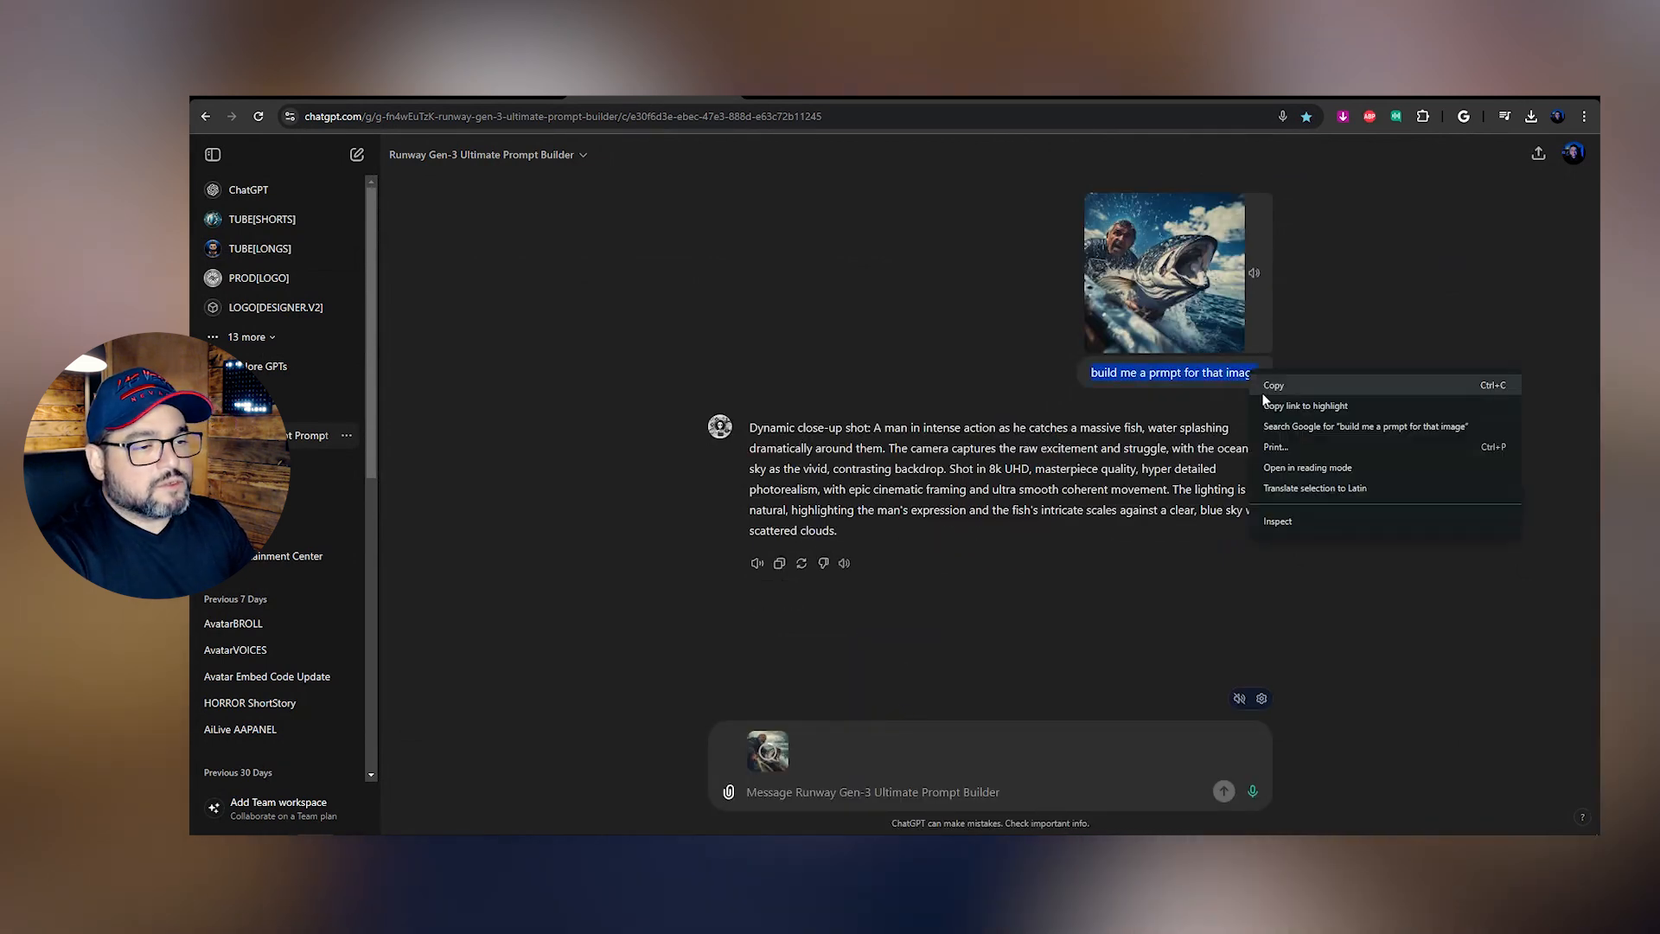
click(1269, 386)
text(or that image)
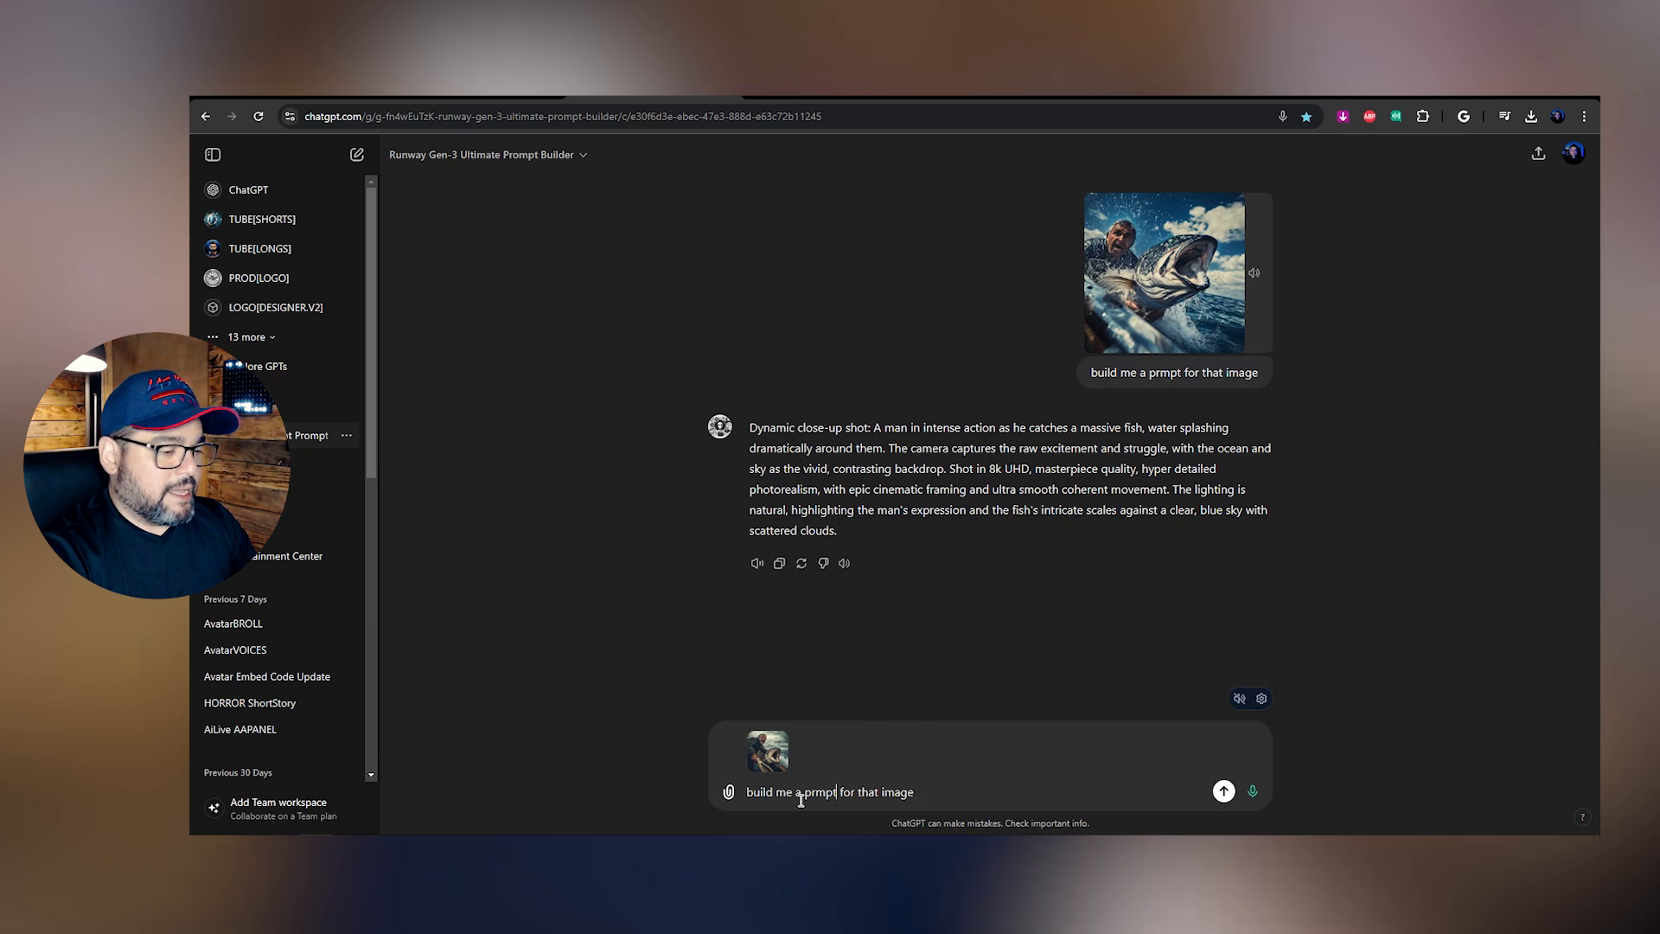
key(Return)
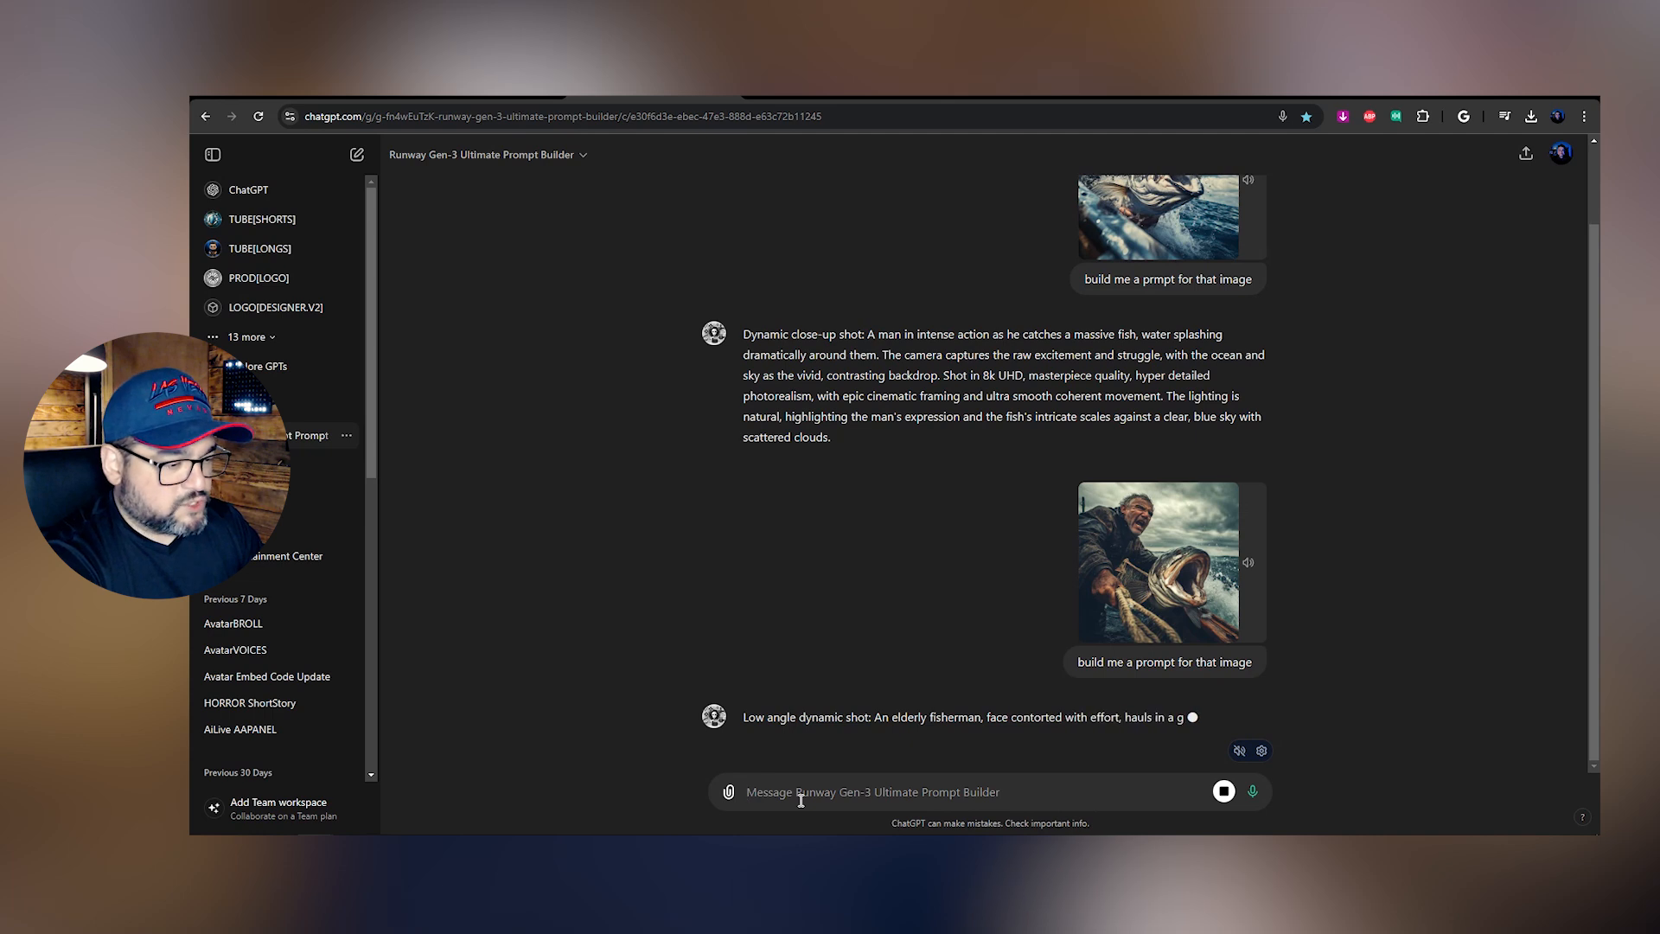
Copy the generated low angle dynamic shot prompt into Runway's shot description and play back the earlier fisherman clips
drag(746, 595, 879, 612)
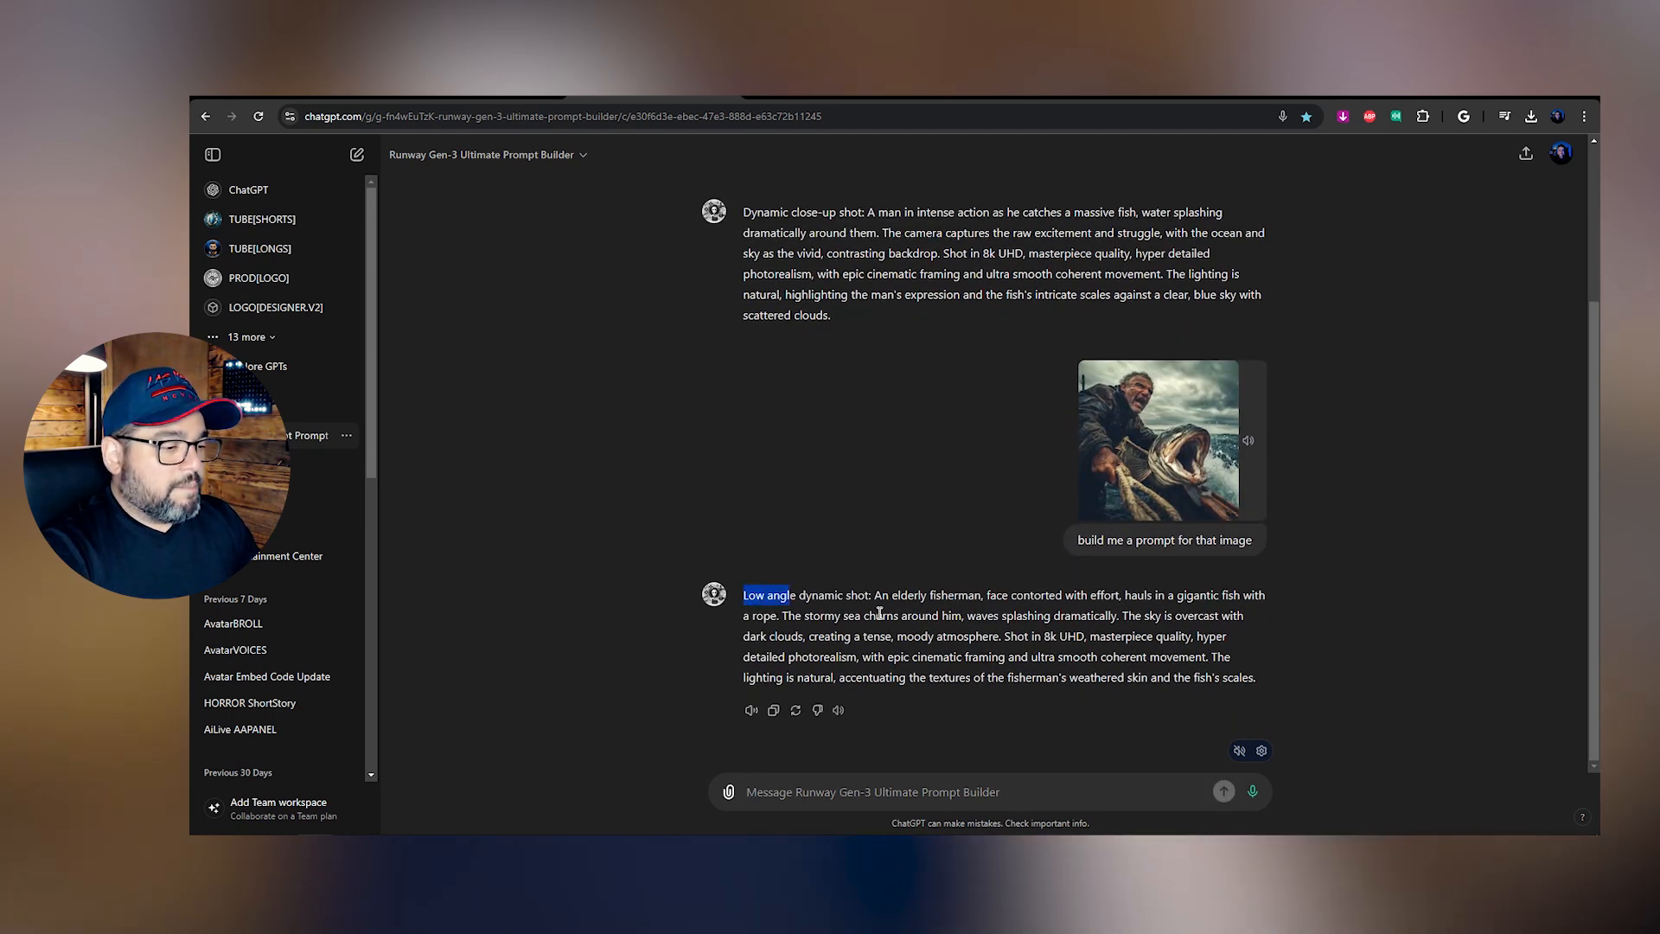
drag(880, 613, 1245, 657)
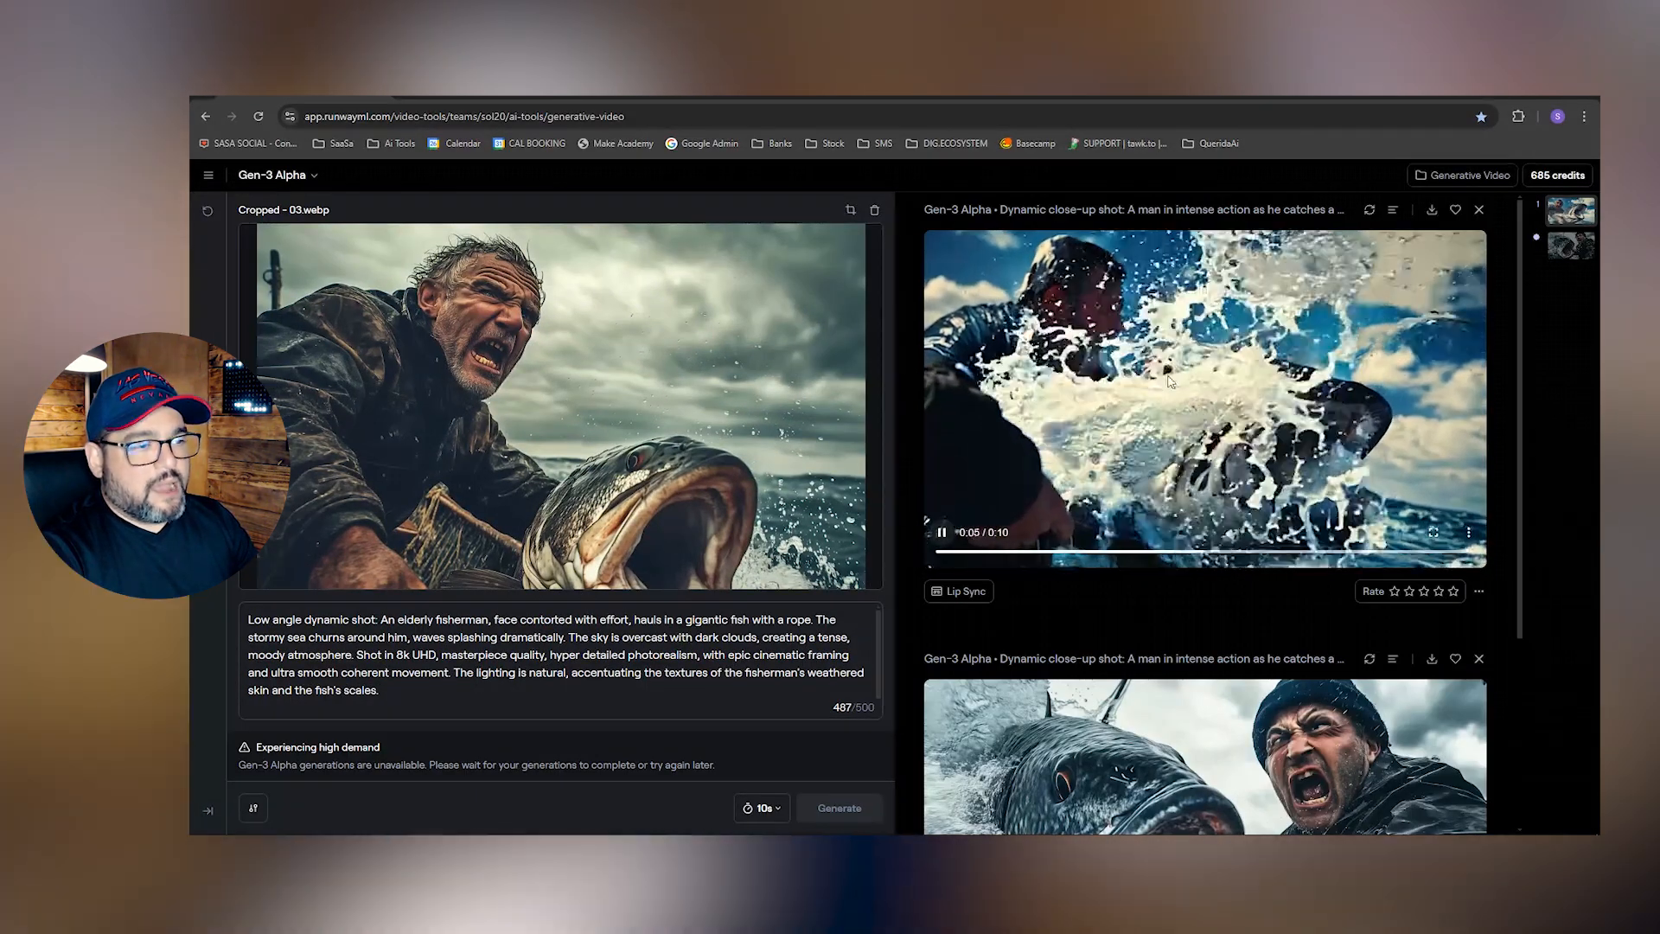
scroll(951, 692, down, 3)
click(942, 702)
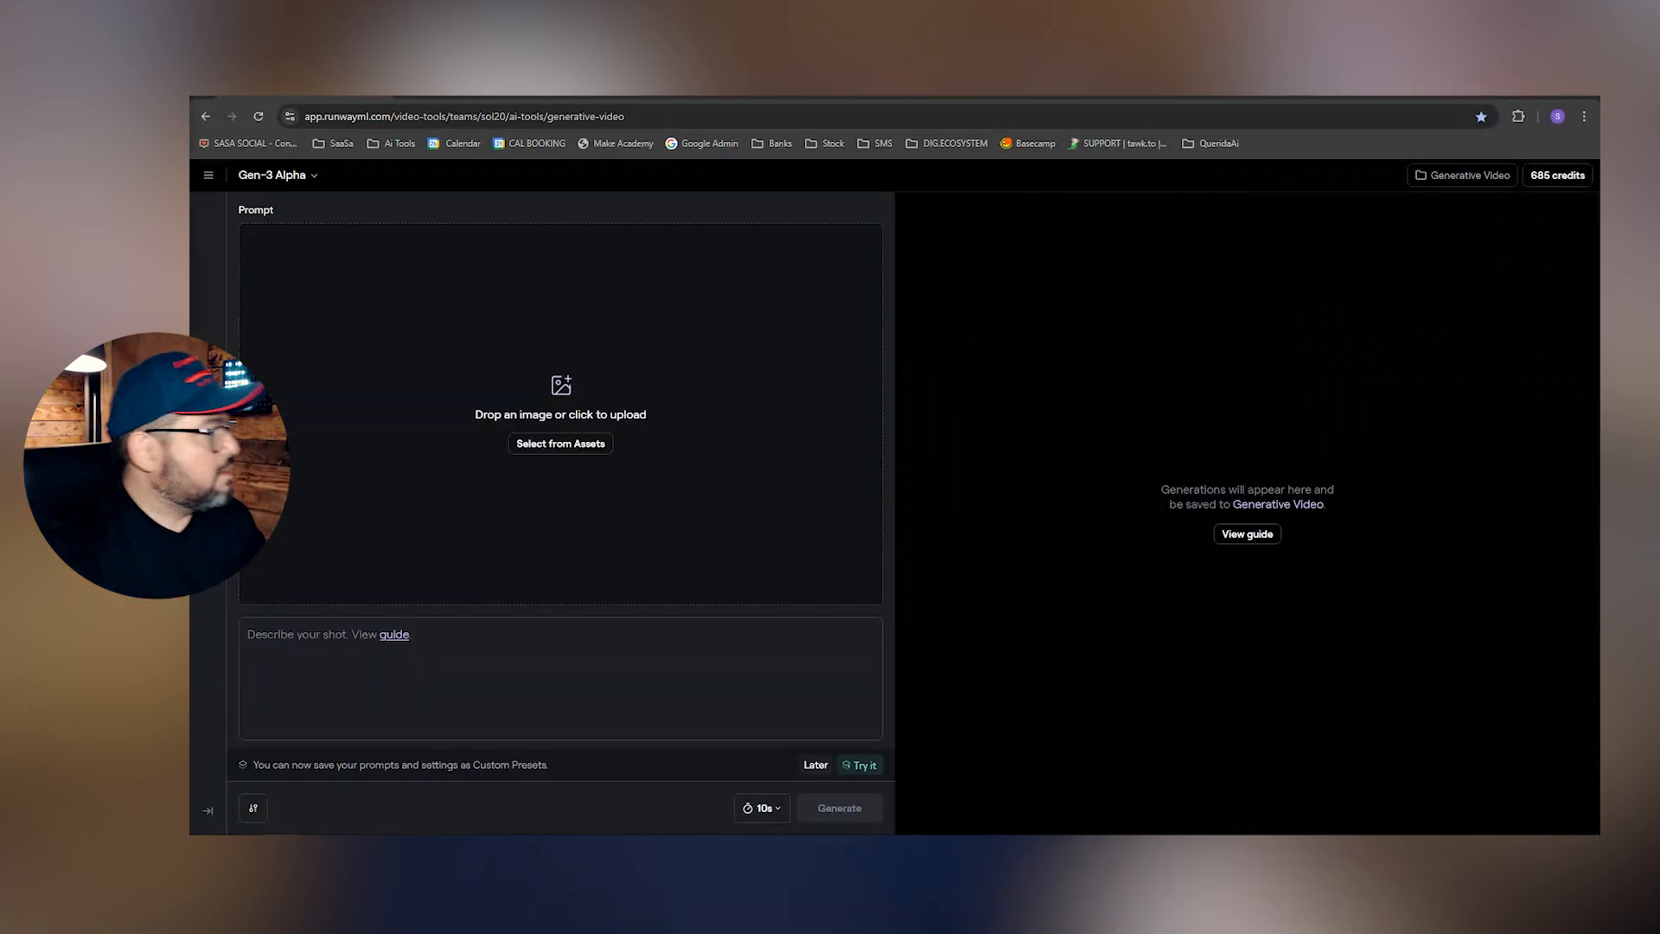
Set up image 03 with the copied prompt again and crop it to 1280x768, keeping the fisherman's head and fish's mouth in frame
click(637, 673)
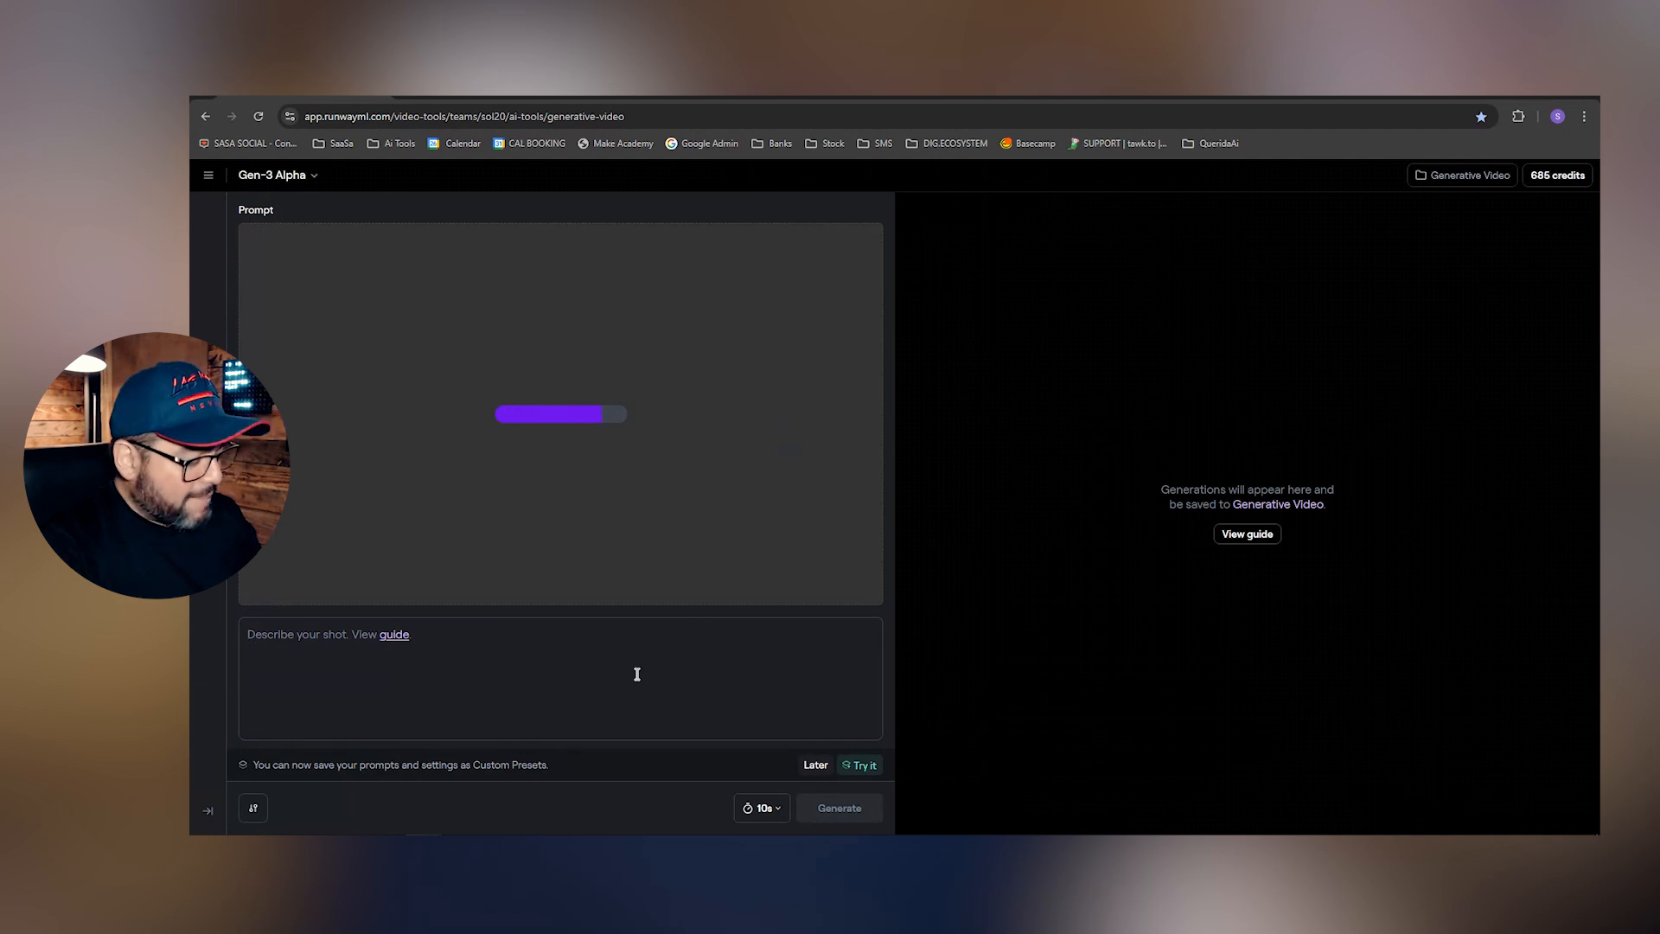
key(super+v)
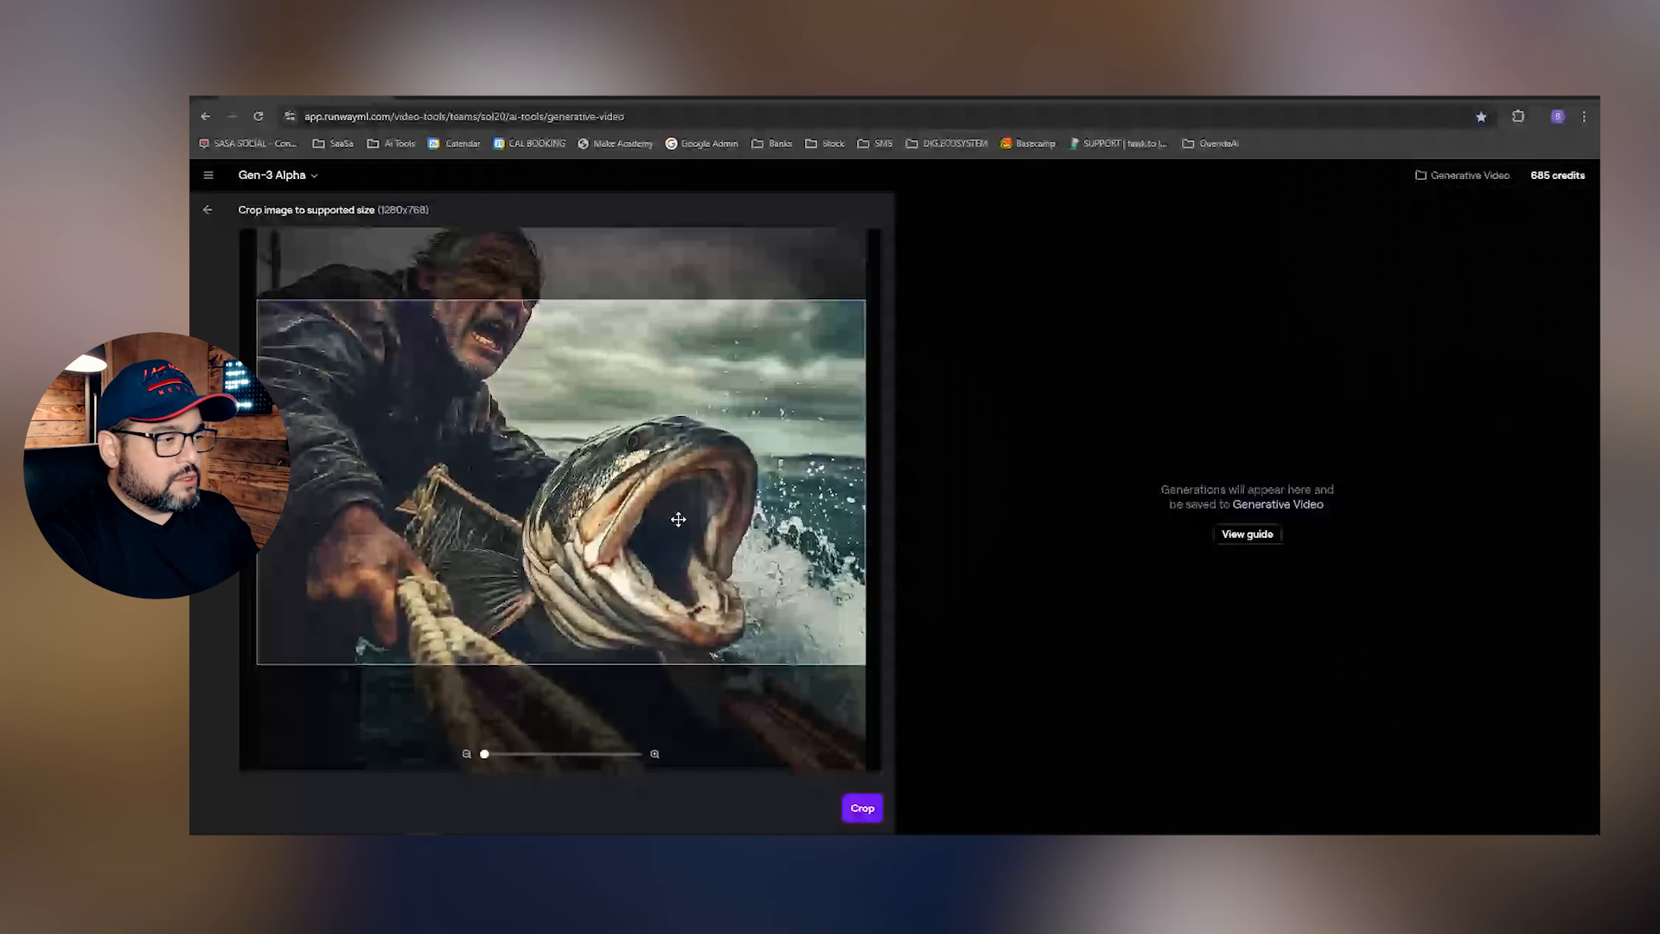
drag(678, 519, 670, 609)
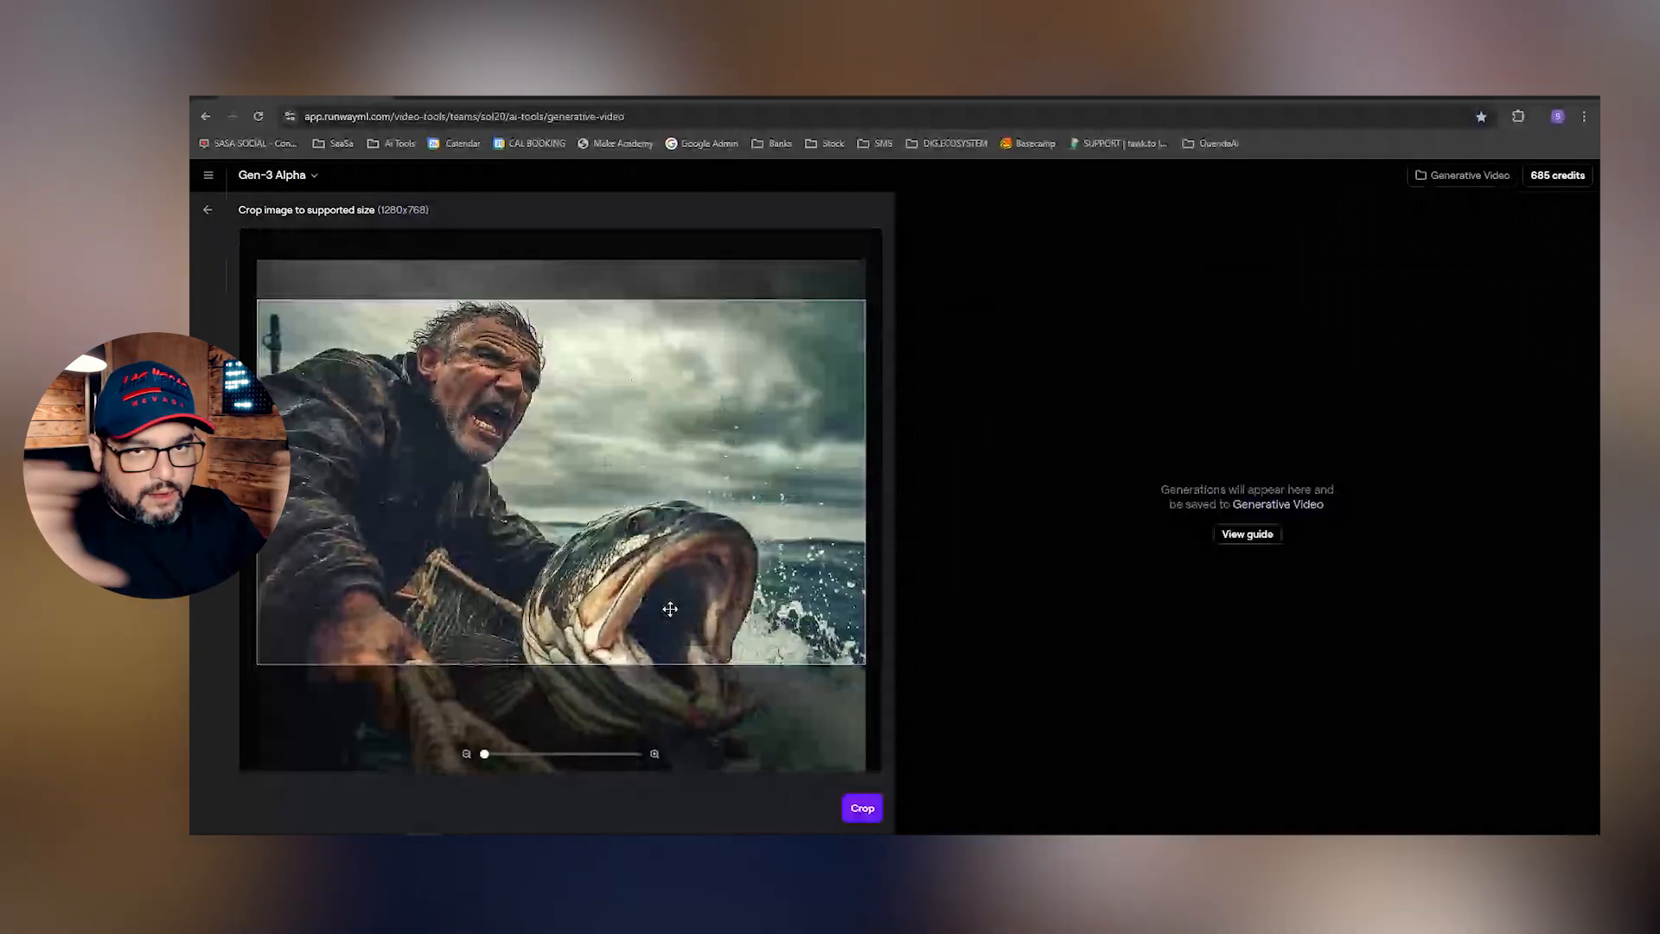
drag(670, 609, 671, 611)
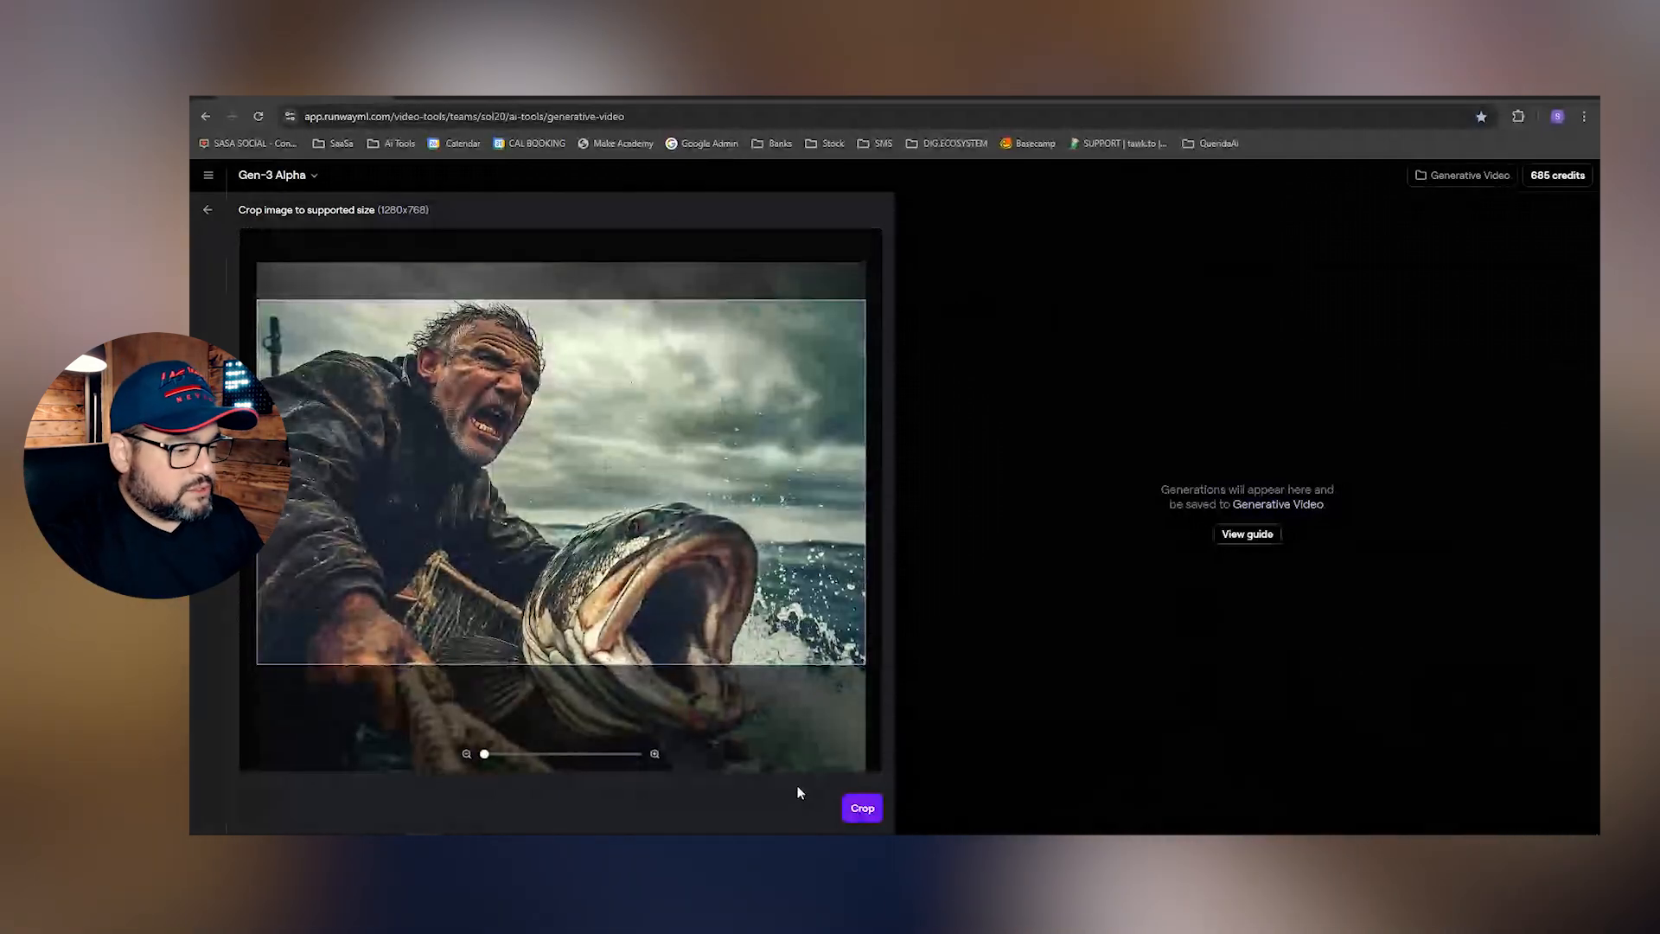
drag(720, 527, 718, 495)
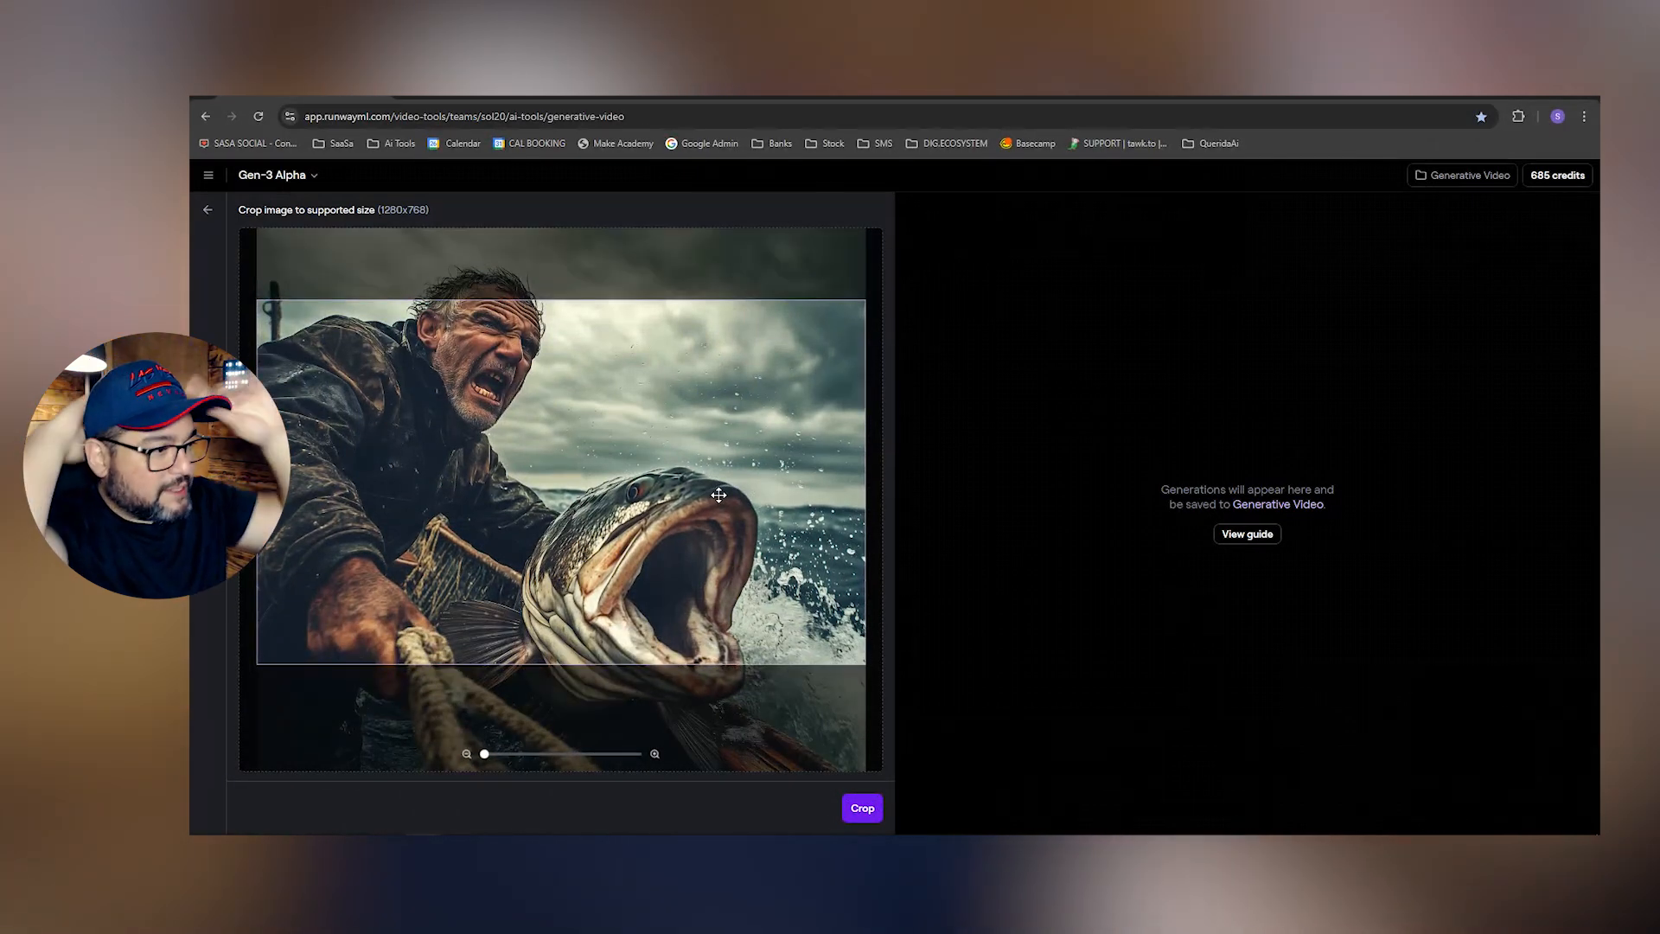
drag(718, 494, 700, 512)
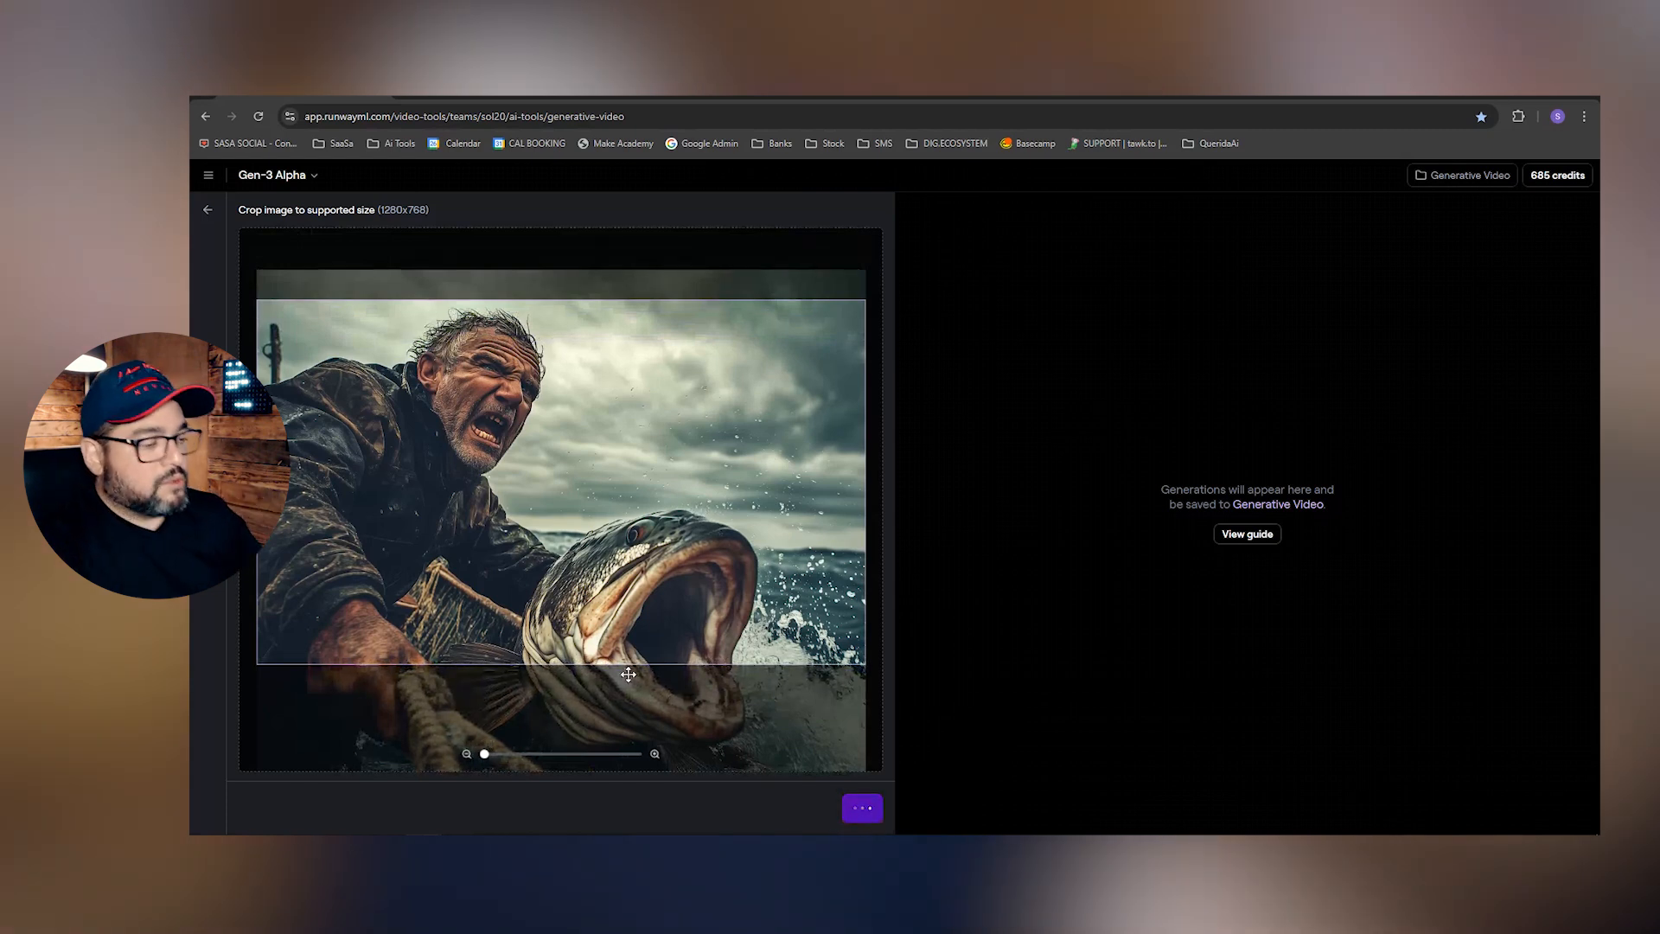
Generate the 10-second Gen-3 Alpha video and enlarge the page briefly to check the remaining credits
key(ctrl+Return)
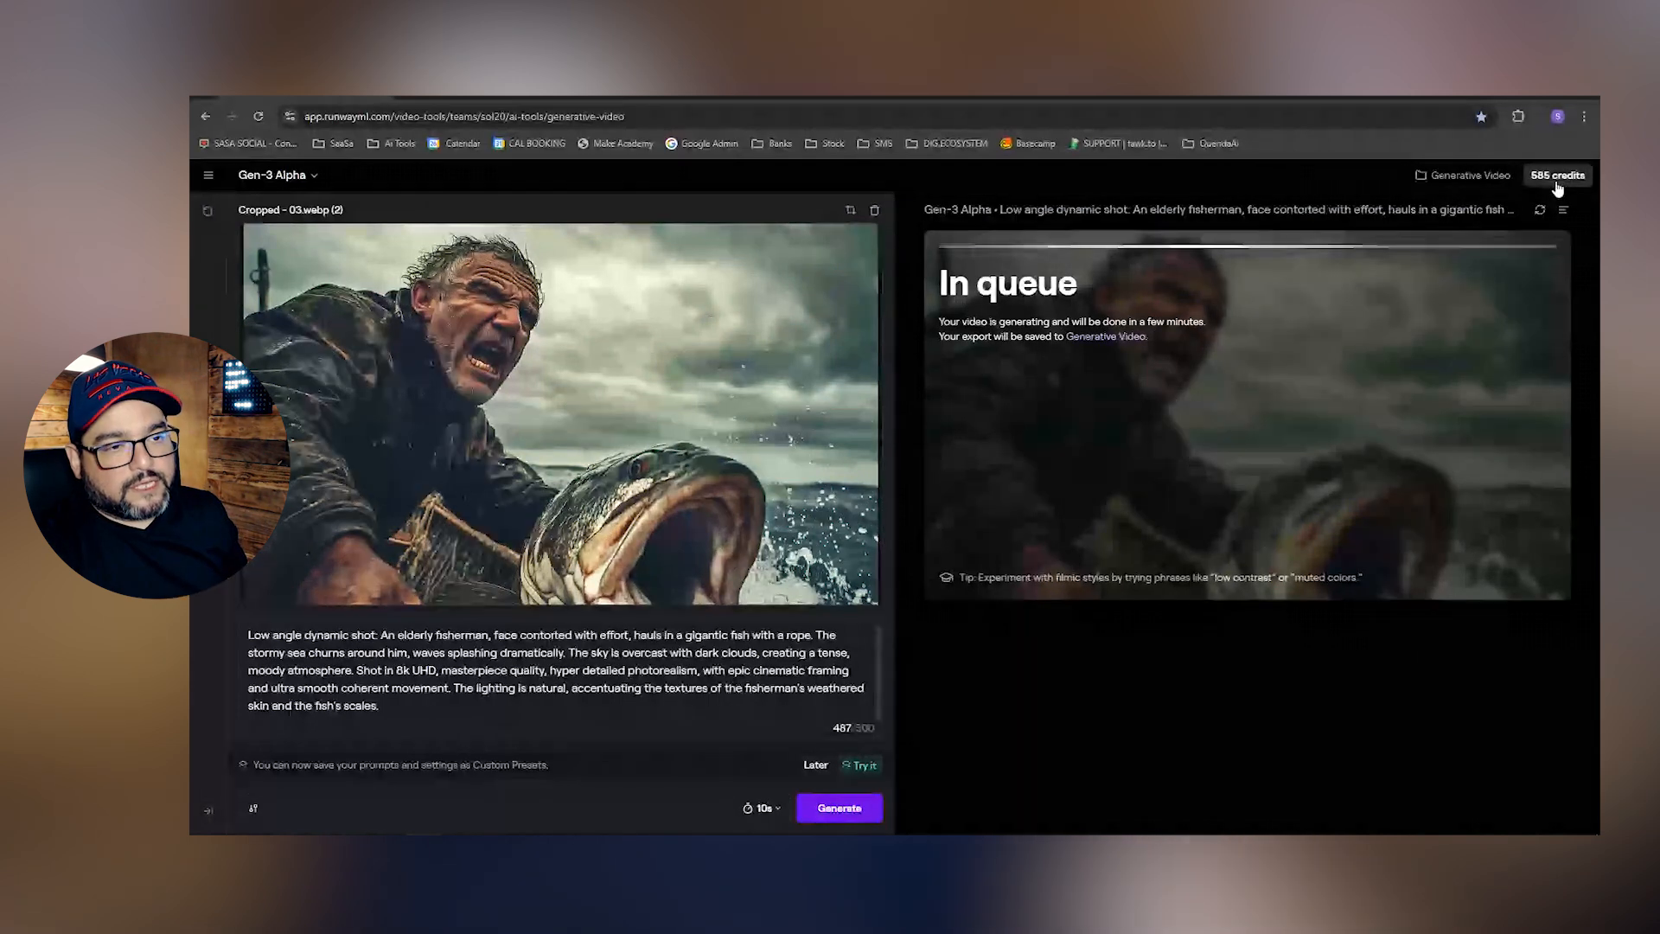
ctrl+scroll(1557, 188, up, 5)
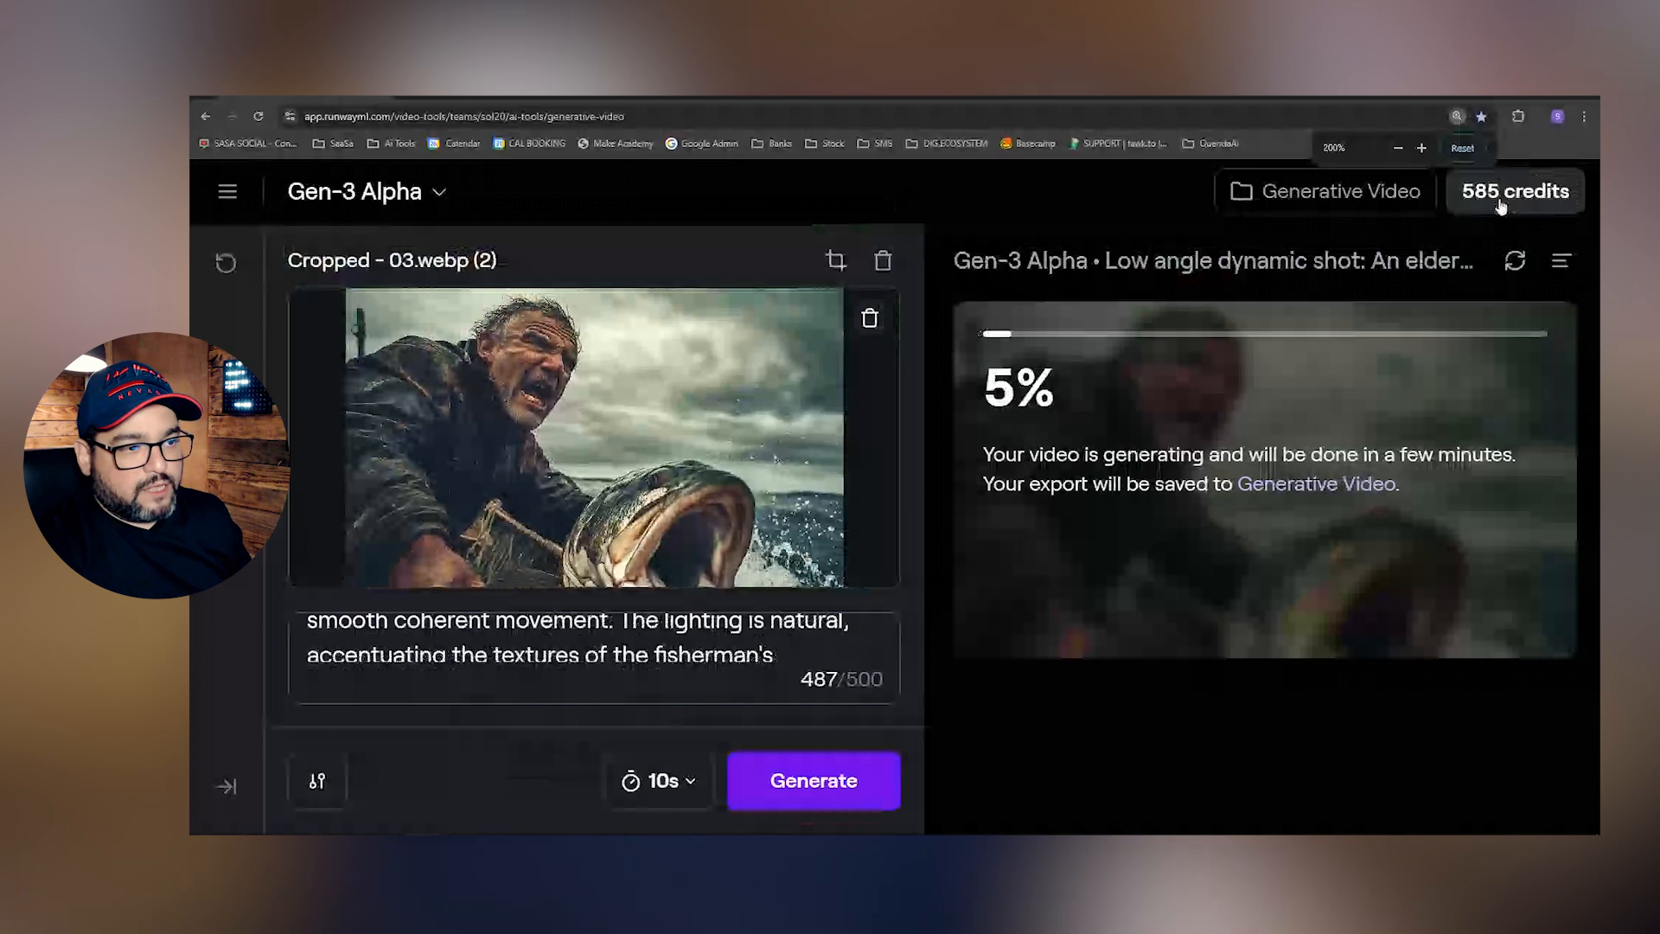
ctrl+scroll(1501, 206, down, 5)
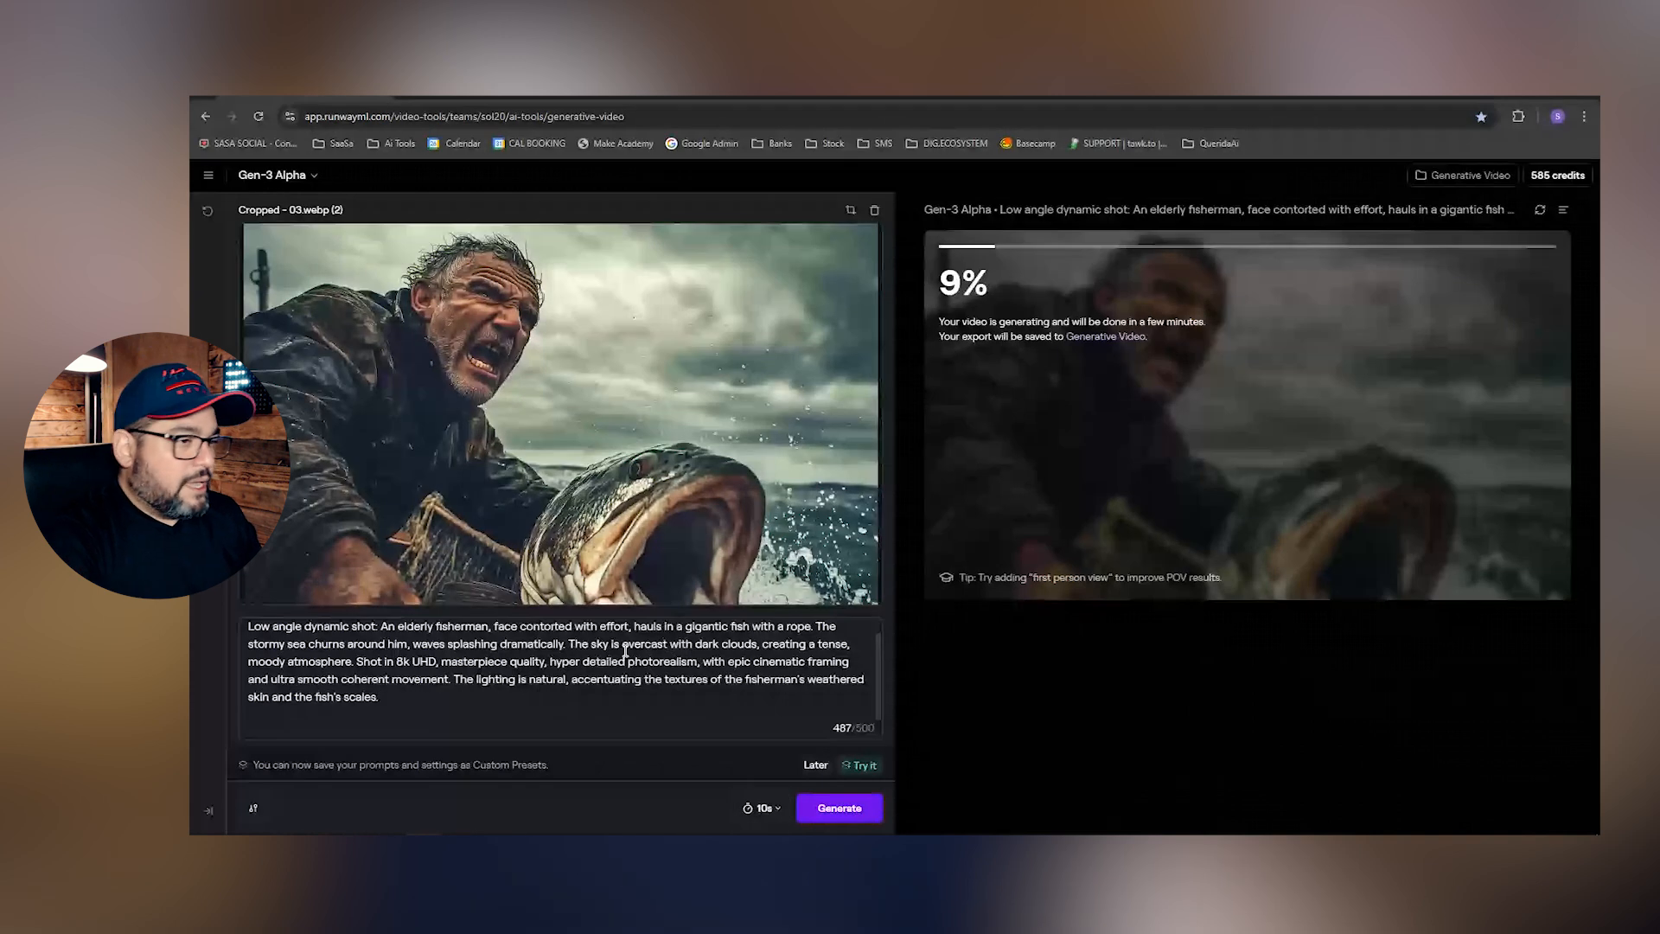
Remove the cropped image 03 from the Gen-3 Alpha prompt and upload image 04 in its place
click(873, 211)
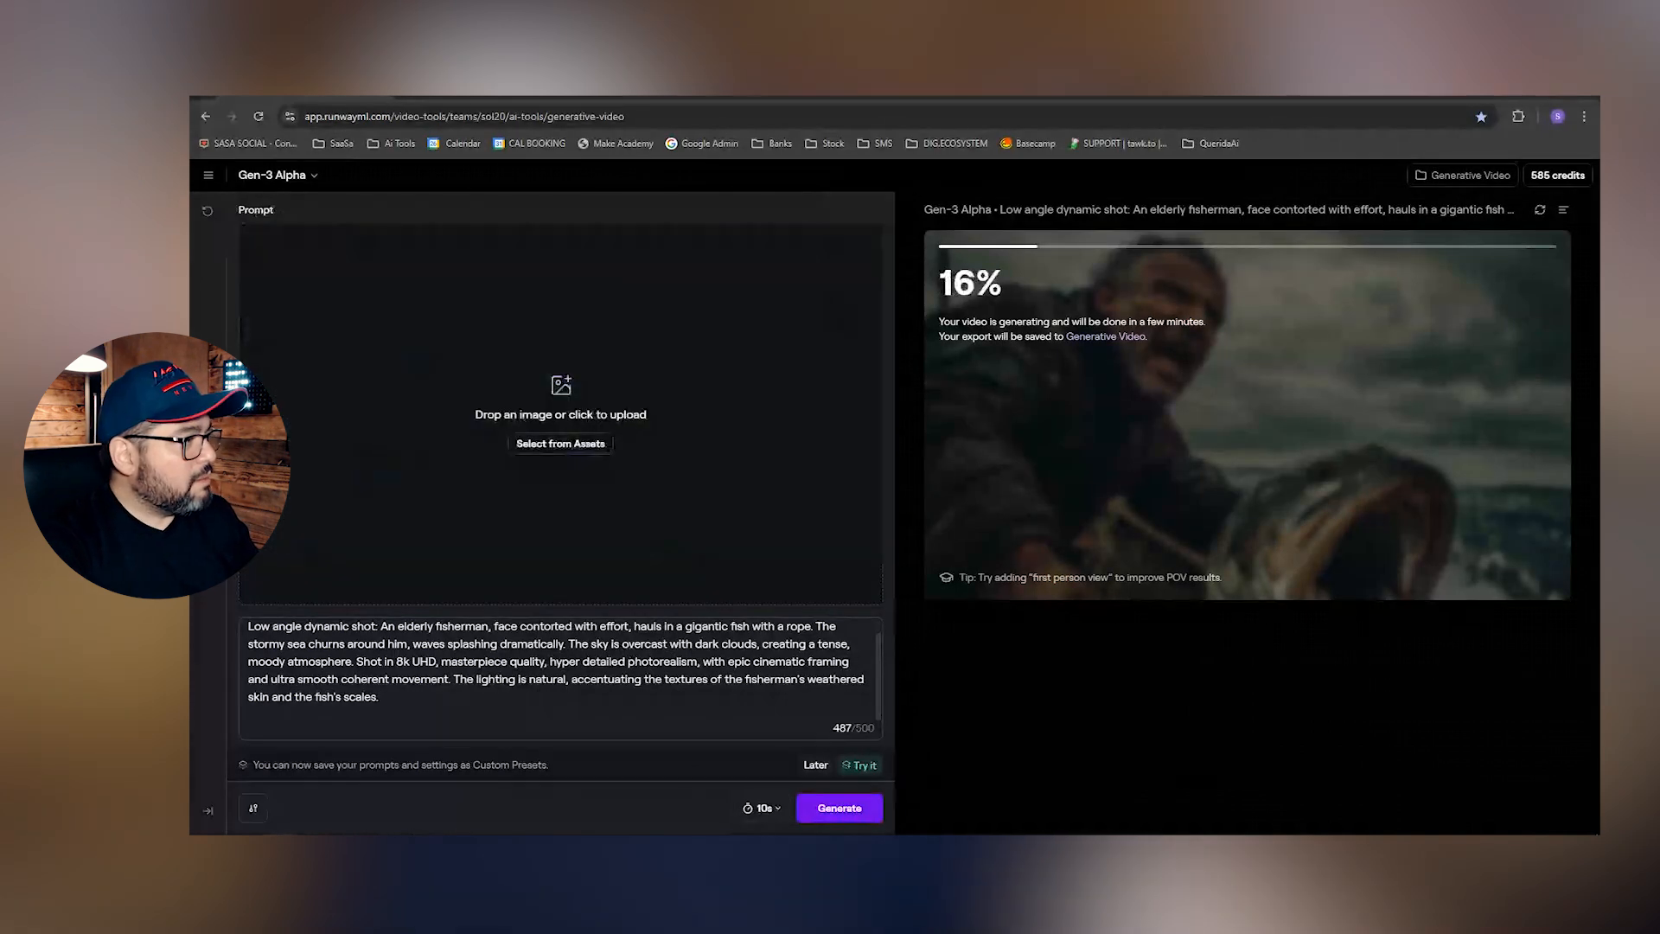
drag(596, 436, 678, 439)
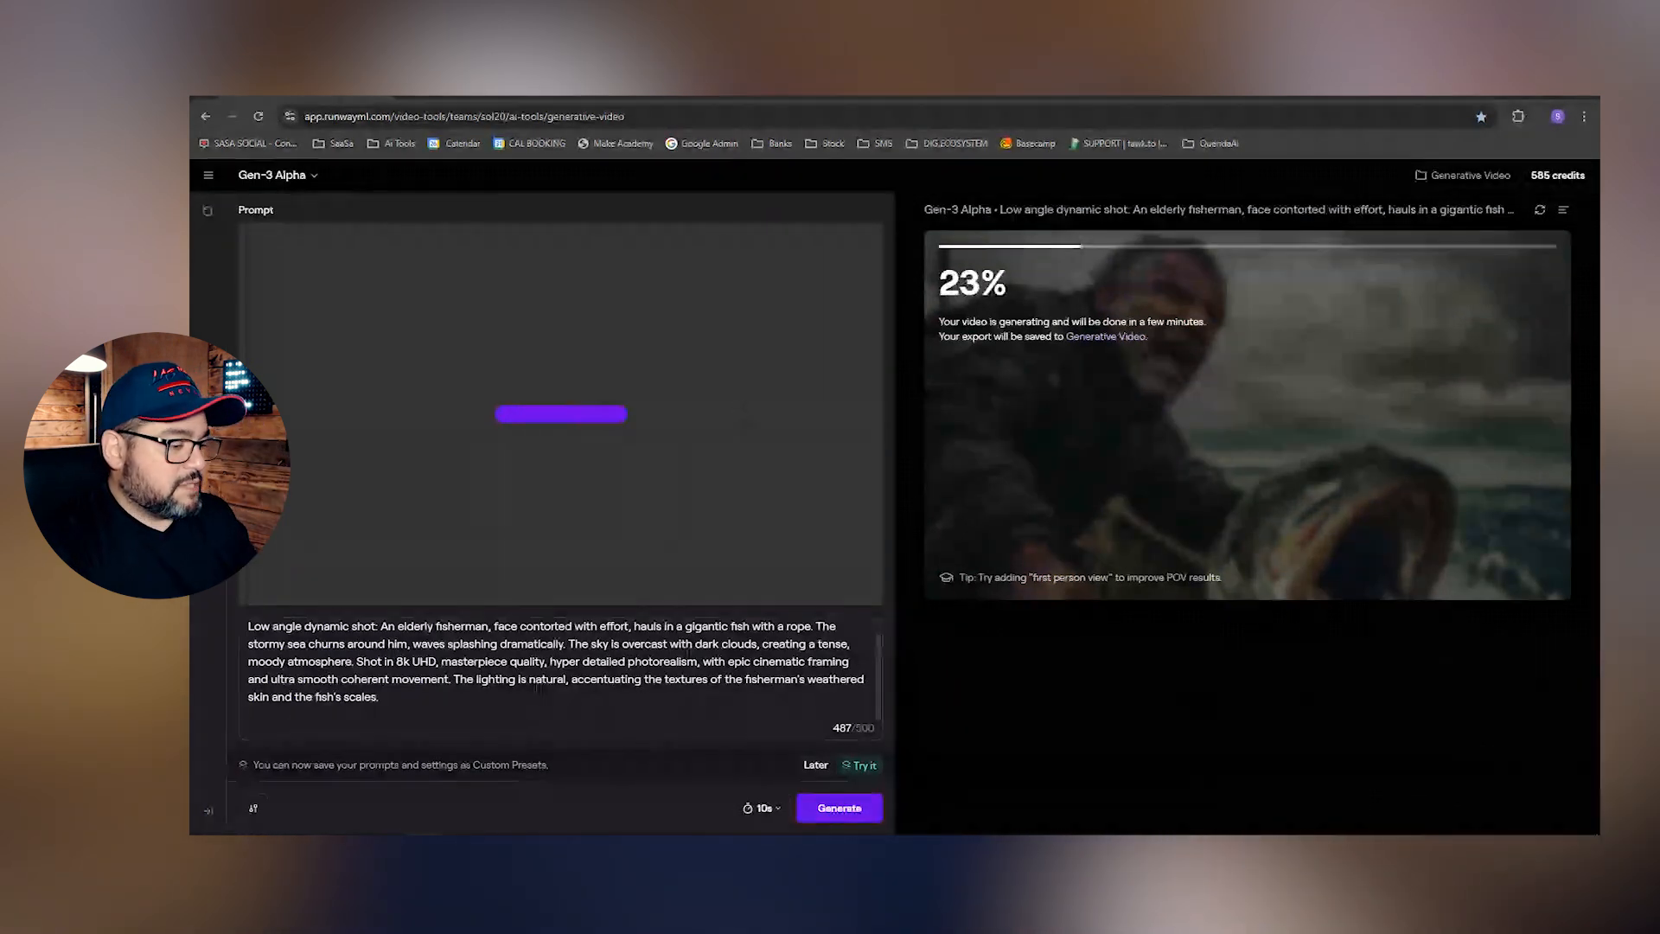
Copy the close-up dramatic shot prompt for image 04 from the Runway Gen-3 Ultimate Prompt Builder chat in ChatGPT
mouse_move(471, 845)
click(269, 785)
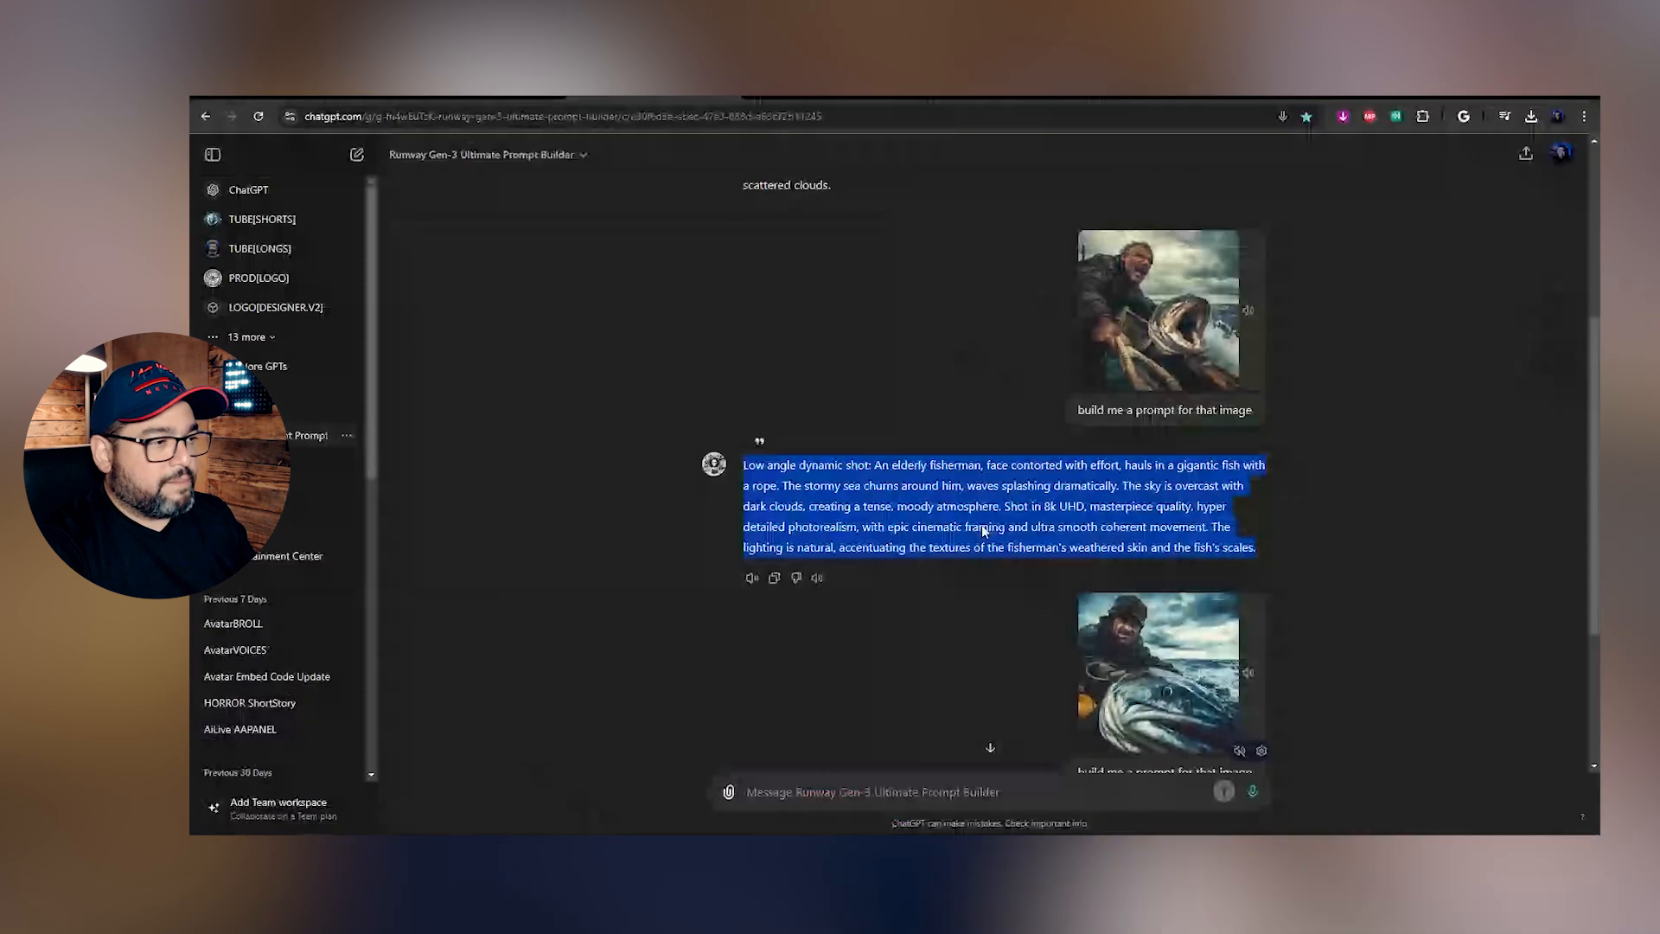
scroll(863, 491, down, 3)
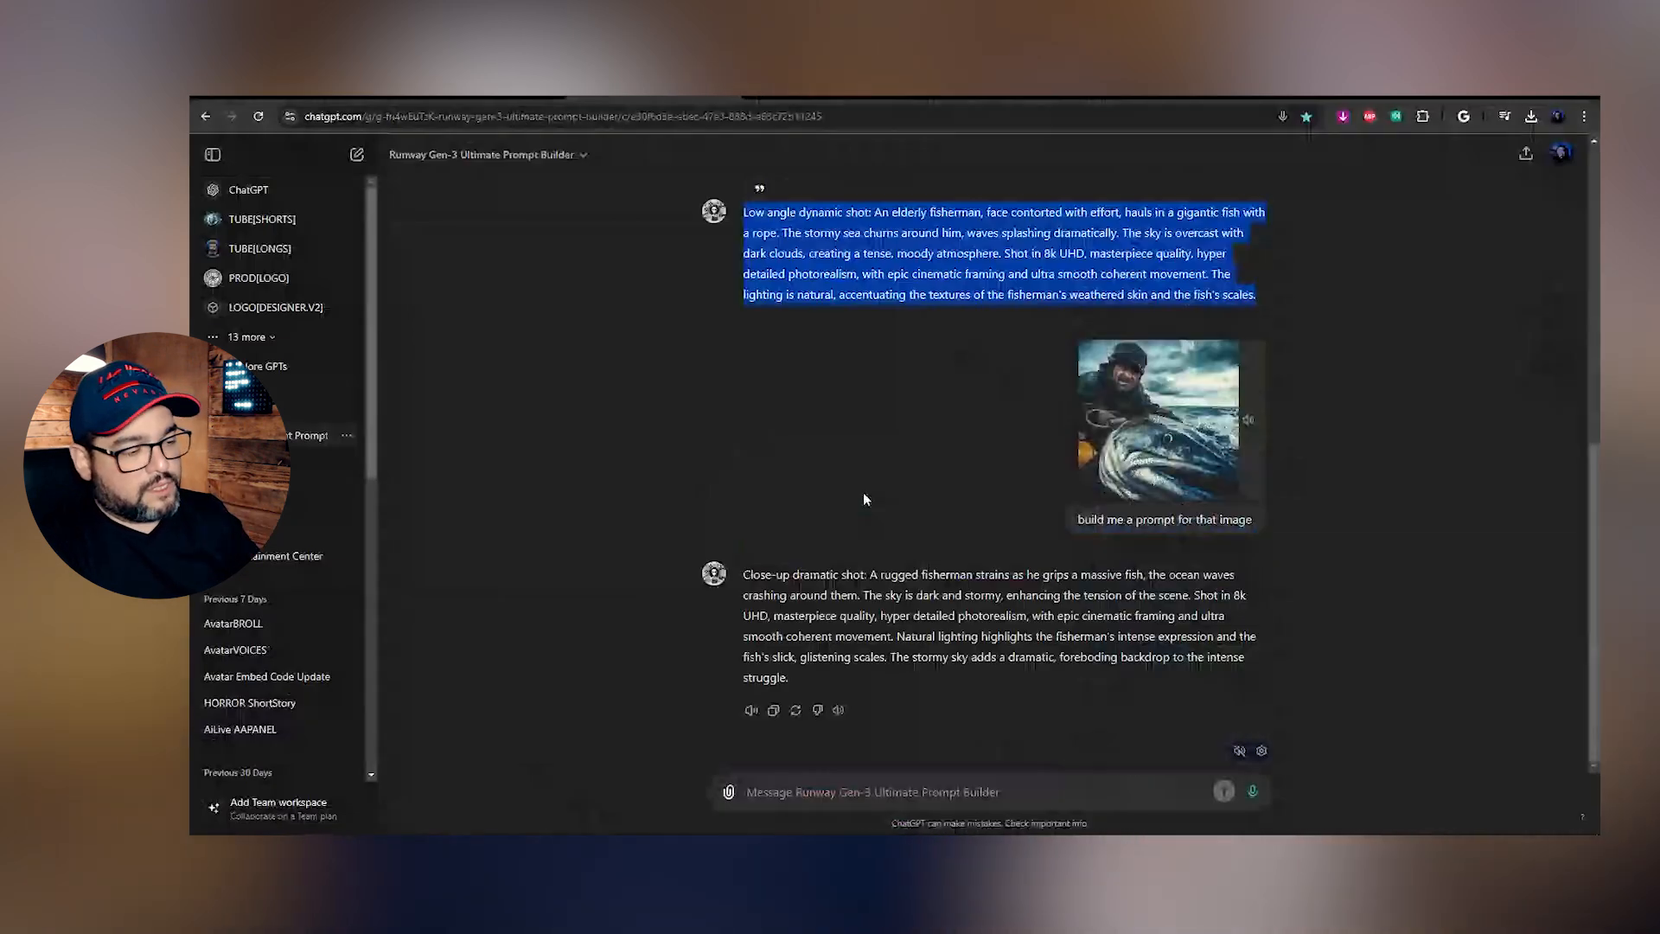
drag(741, 573, 791, 679)
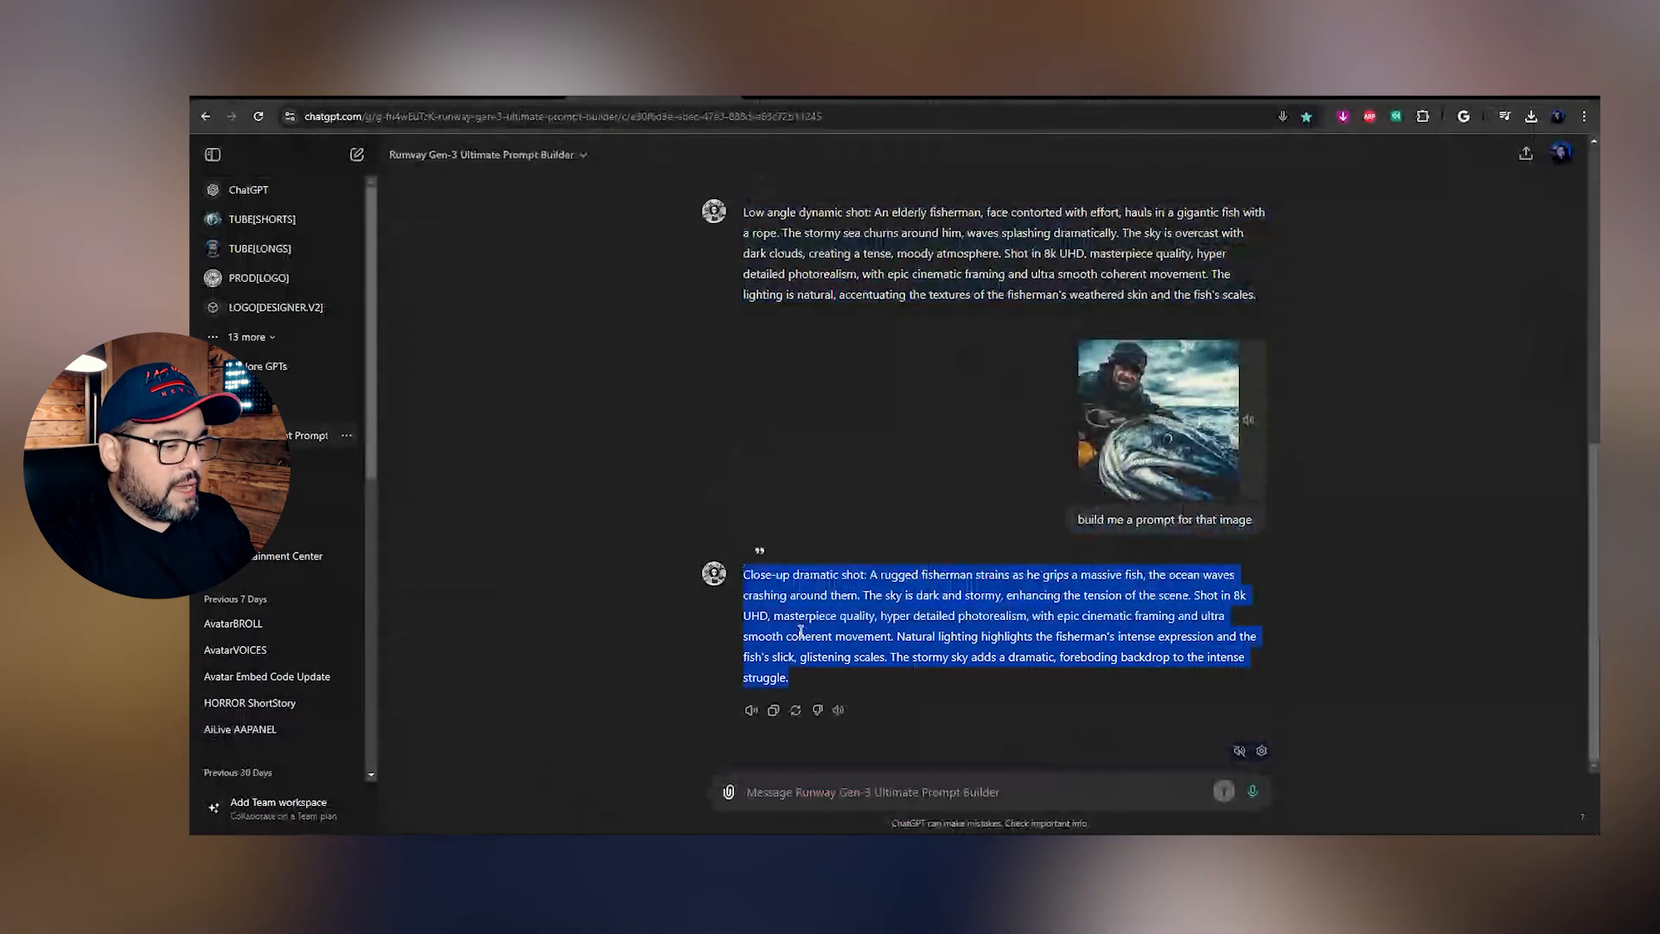
right_click(799, 638)
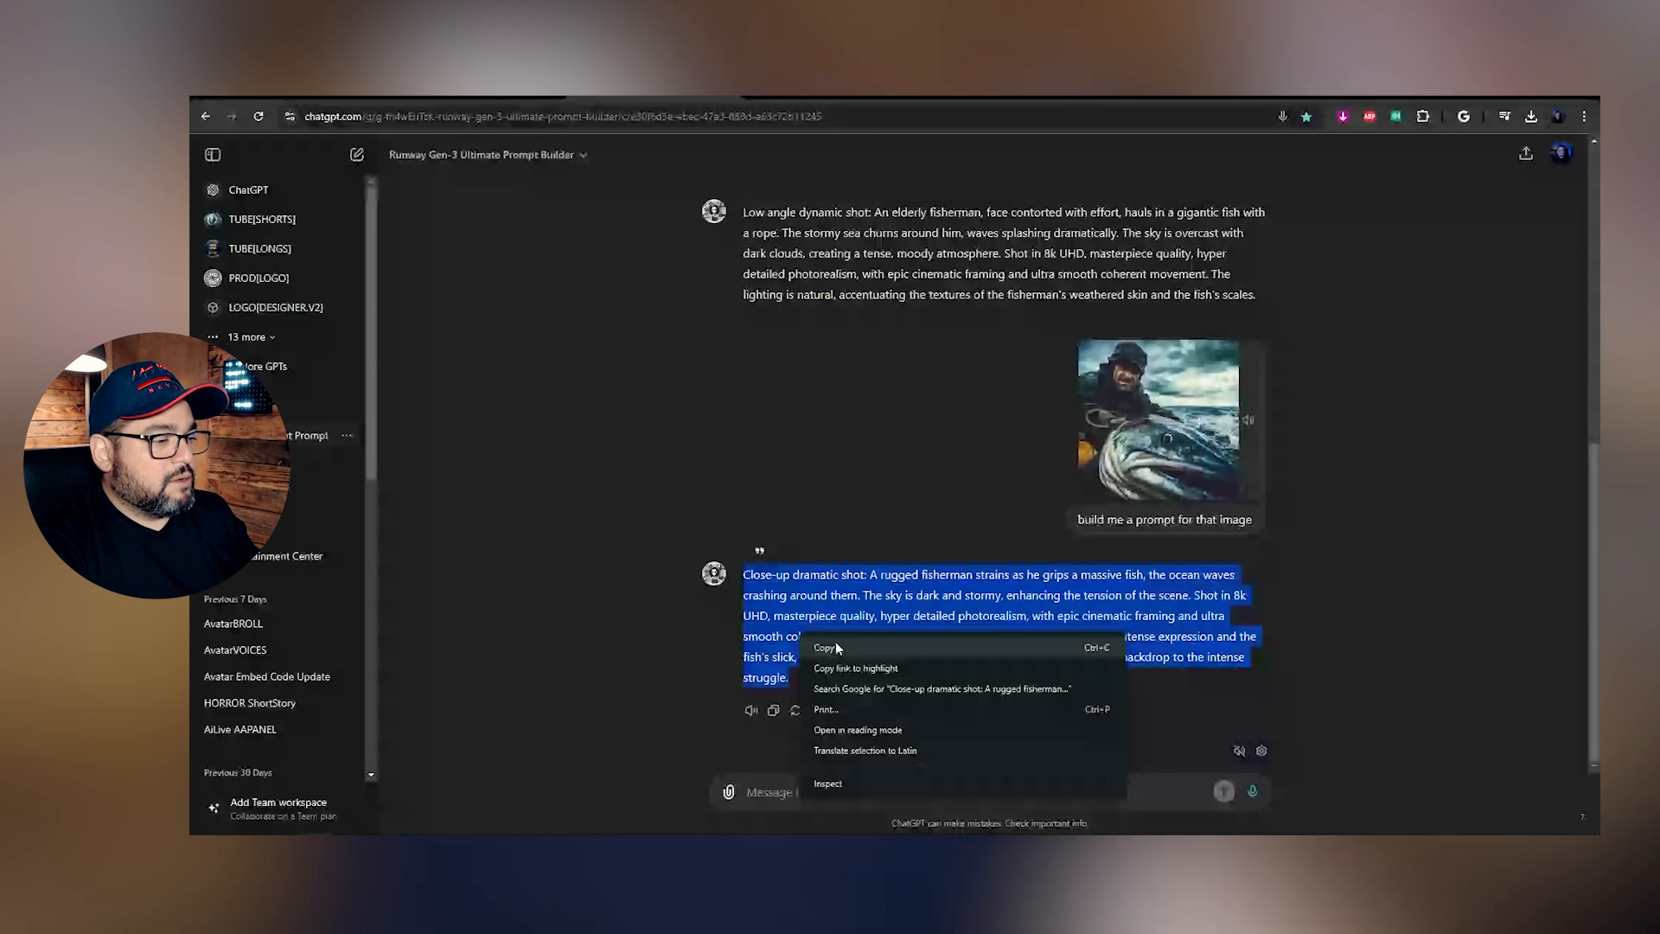
click(826, 647)
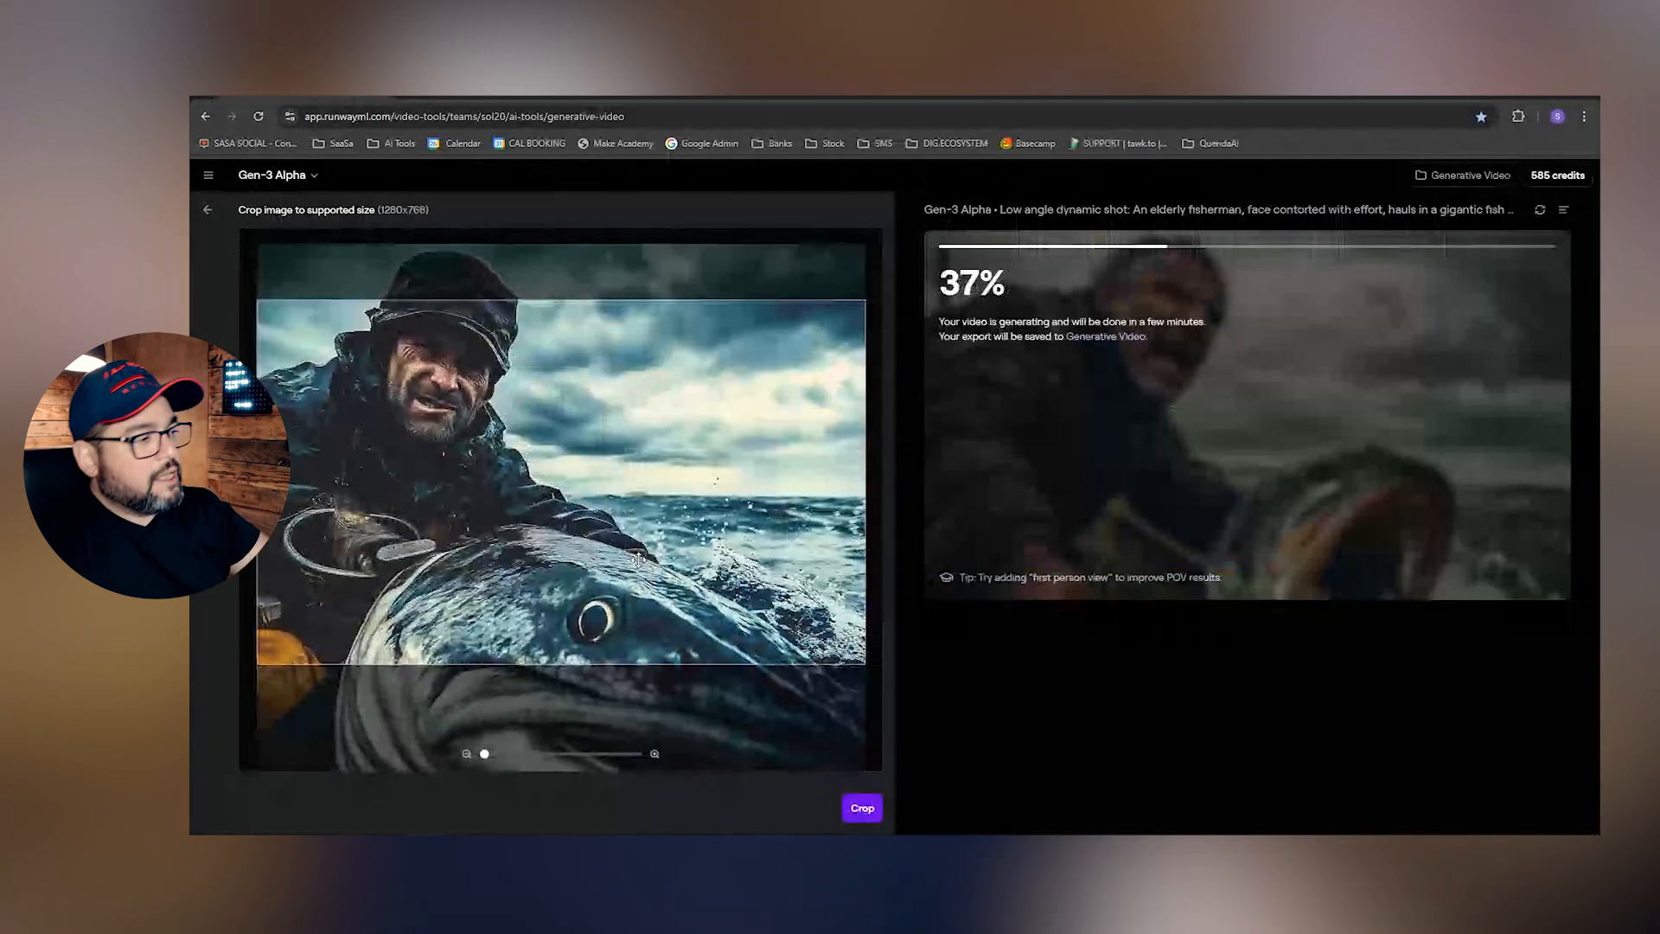
Crop image 04 to 1280x768 in Runway, keeping the fisherman's face and the fish's eye in frame
drag(638, 561, 707, 411)
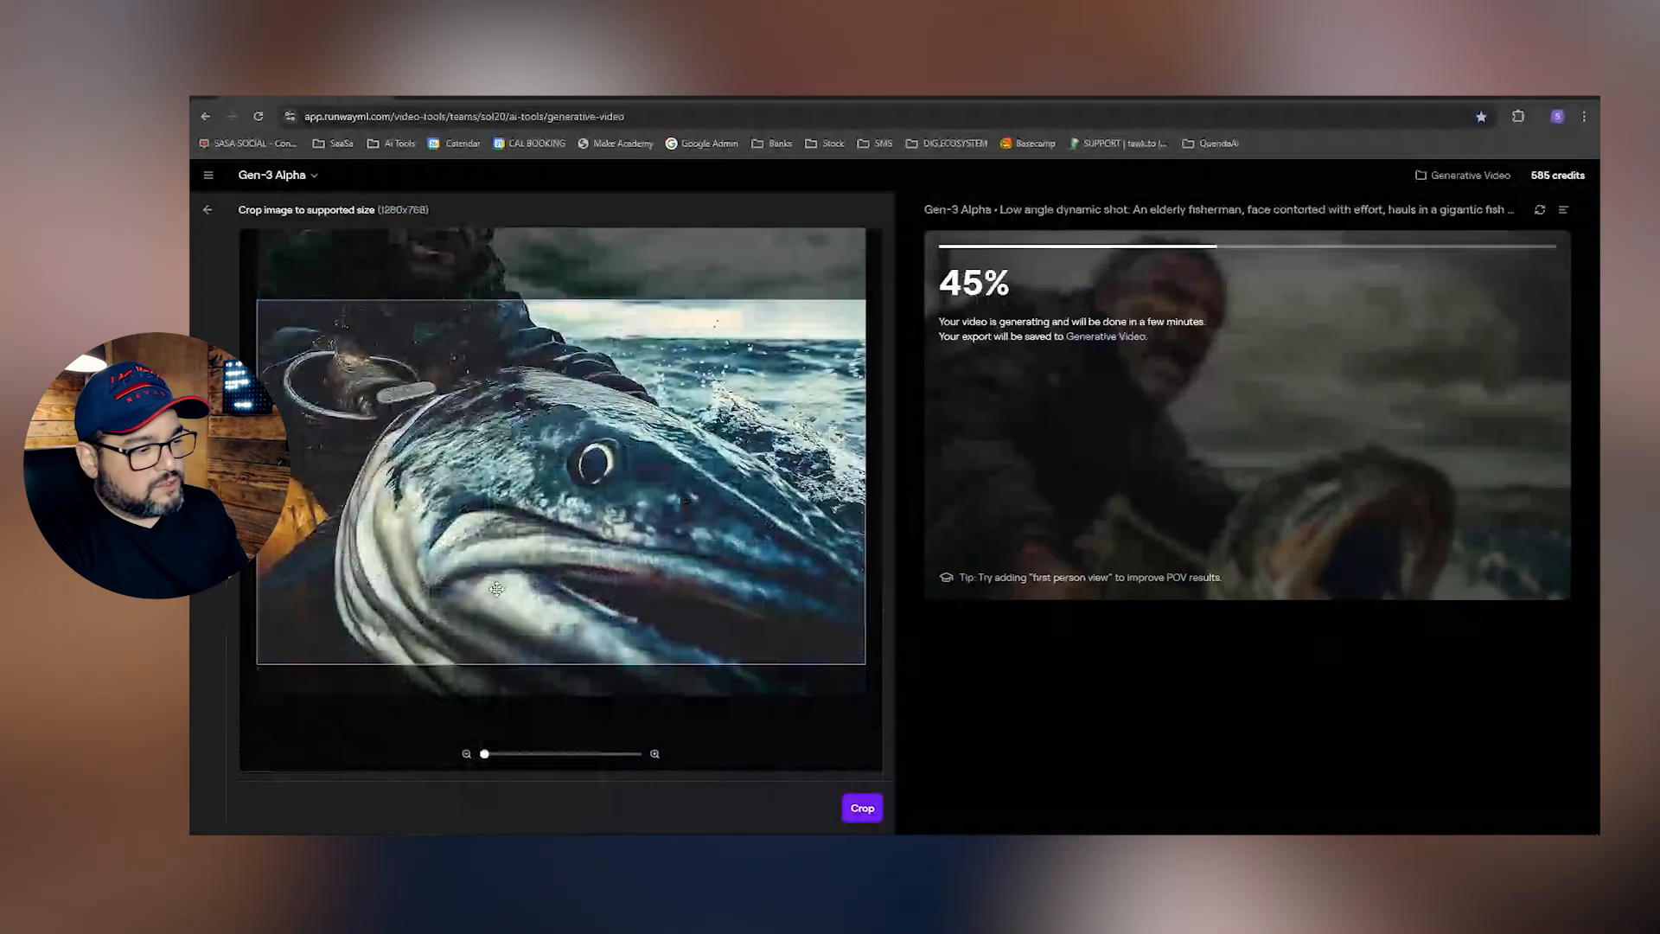
drag(496, 589, 671, 575)
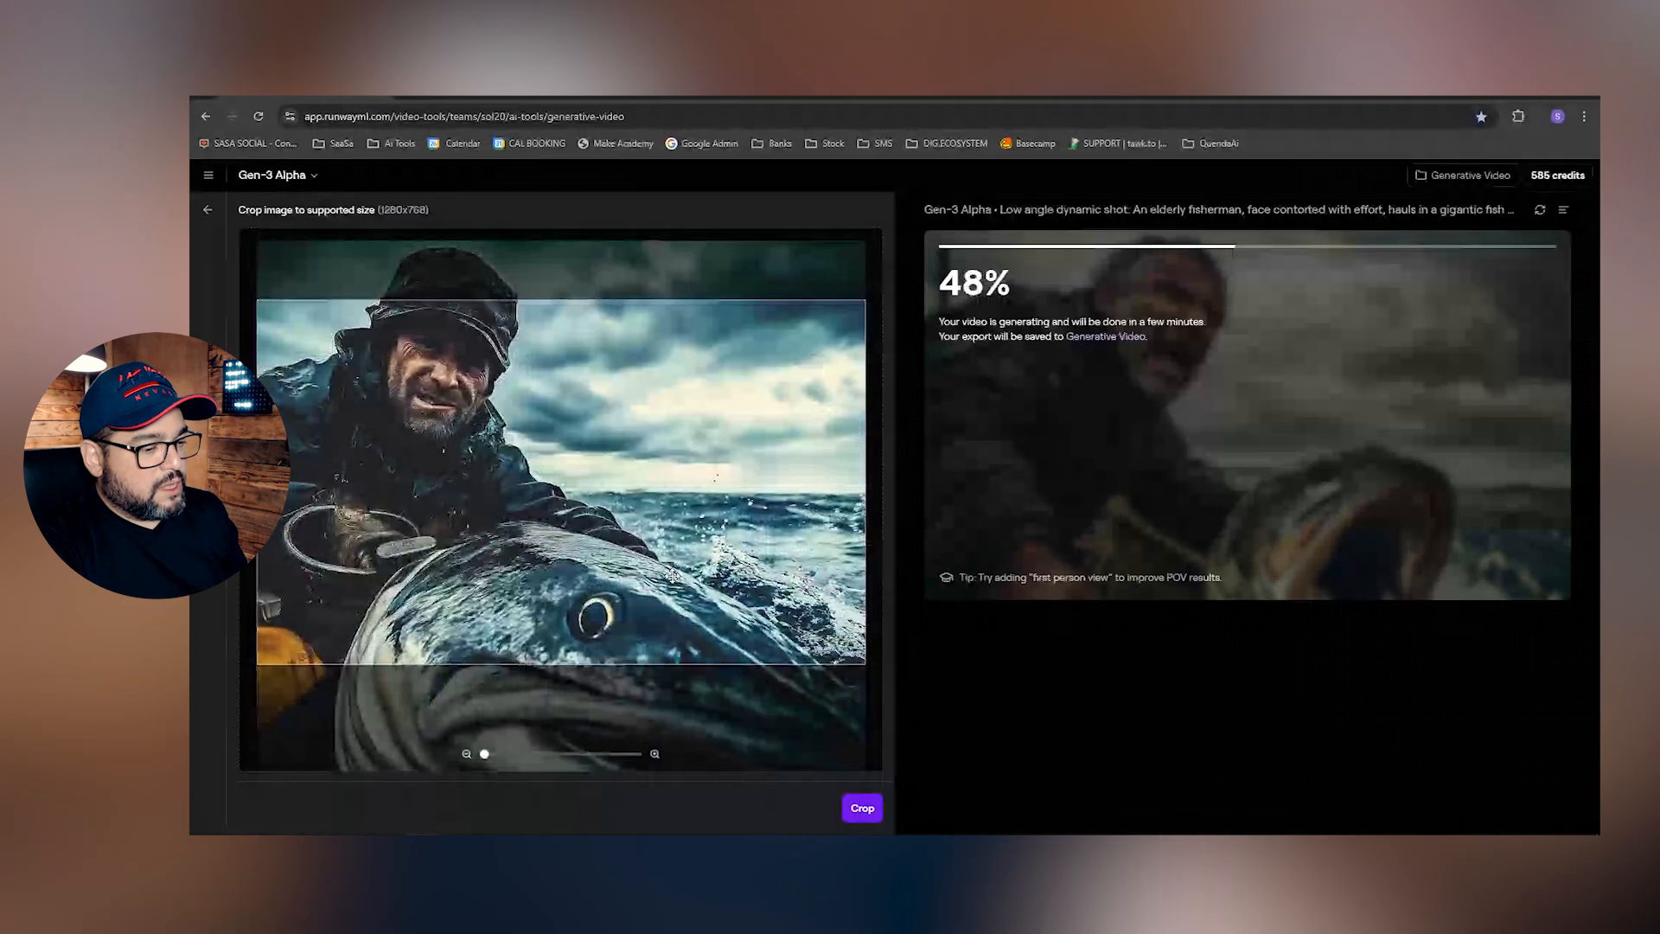
click(862, 808)
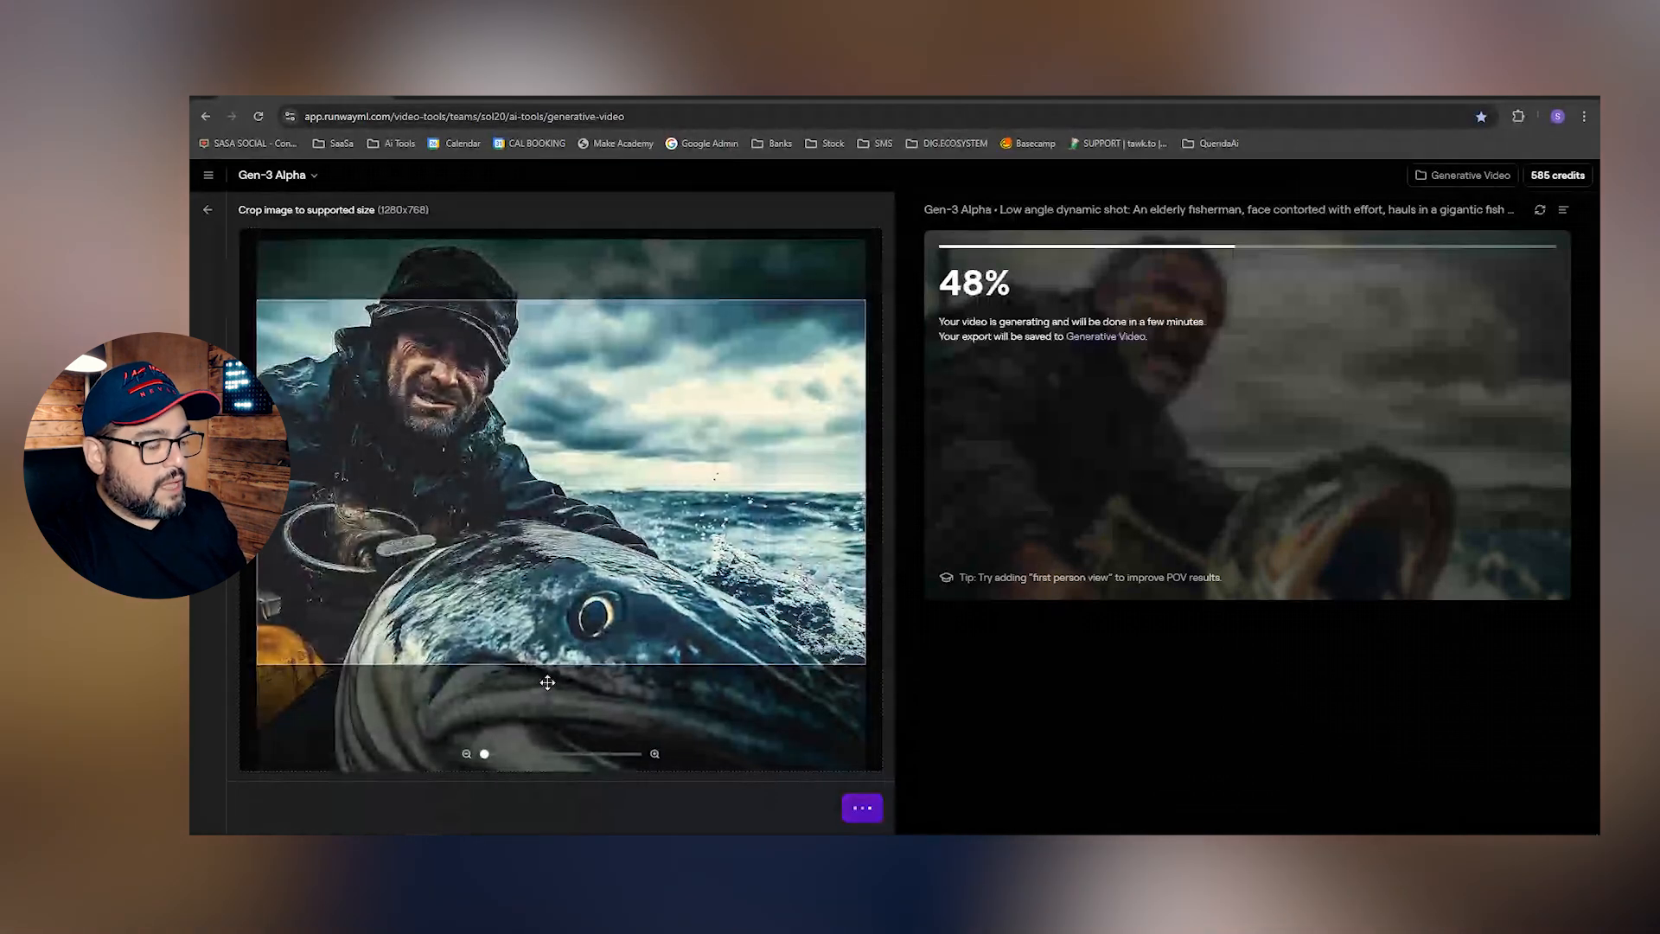
Replace the shot description with the copied close-up prompt, generate the 10-second video and check its place in the queue
key(ctrl+a)
key(ctrl+v)
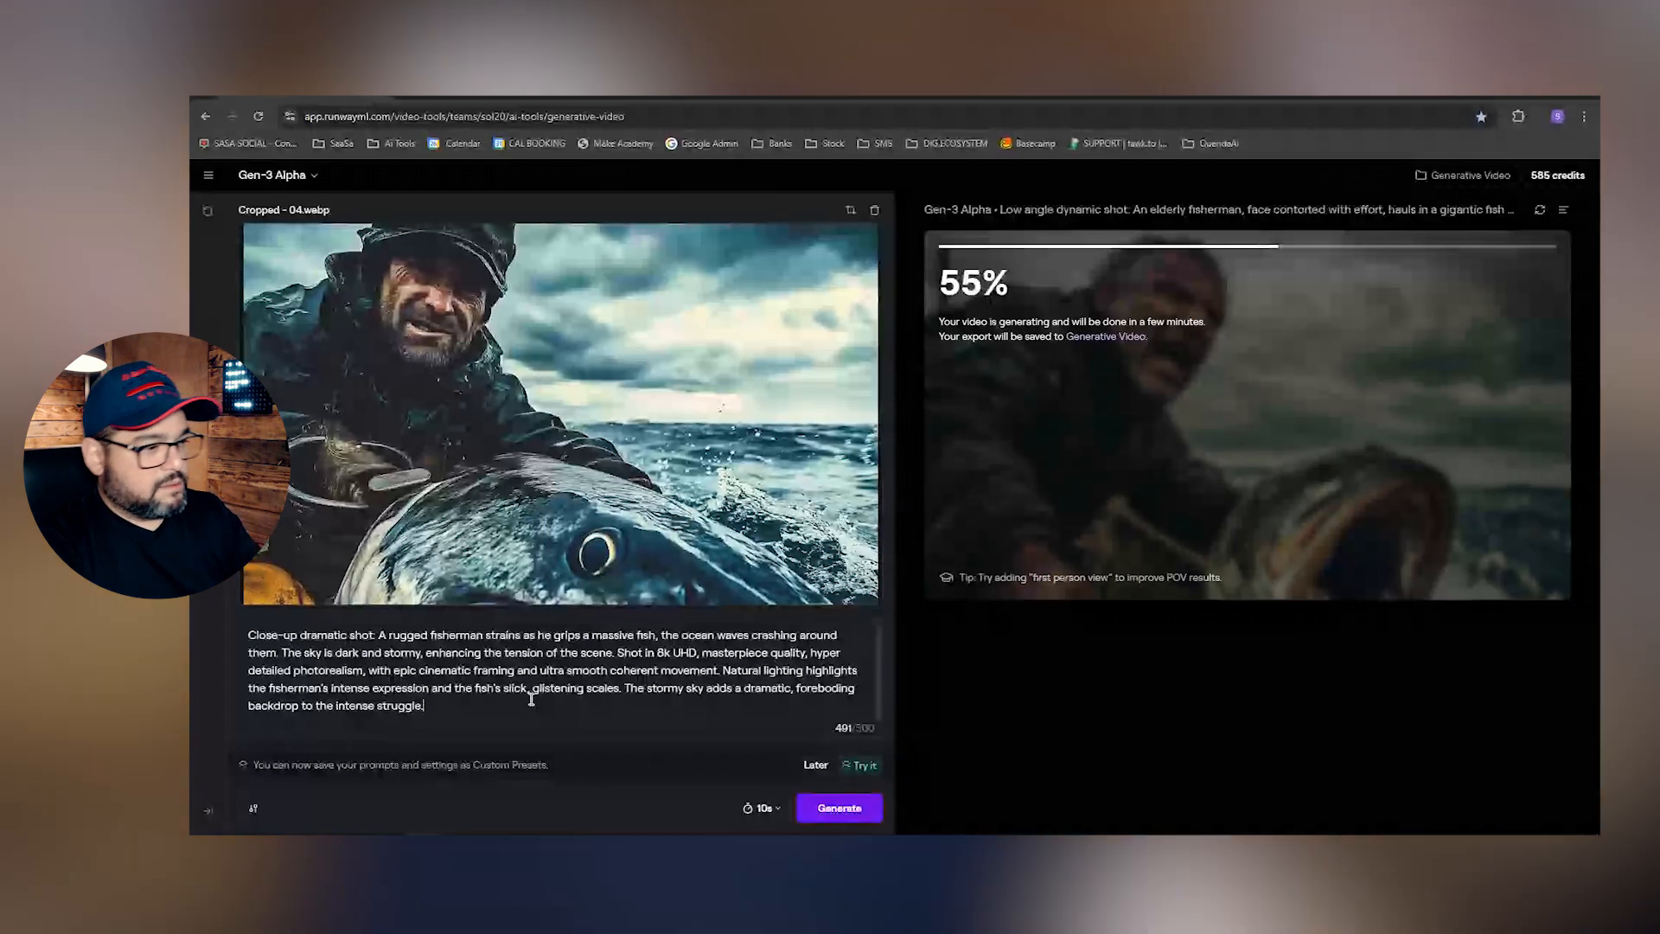
click(839, 807)
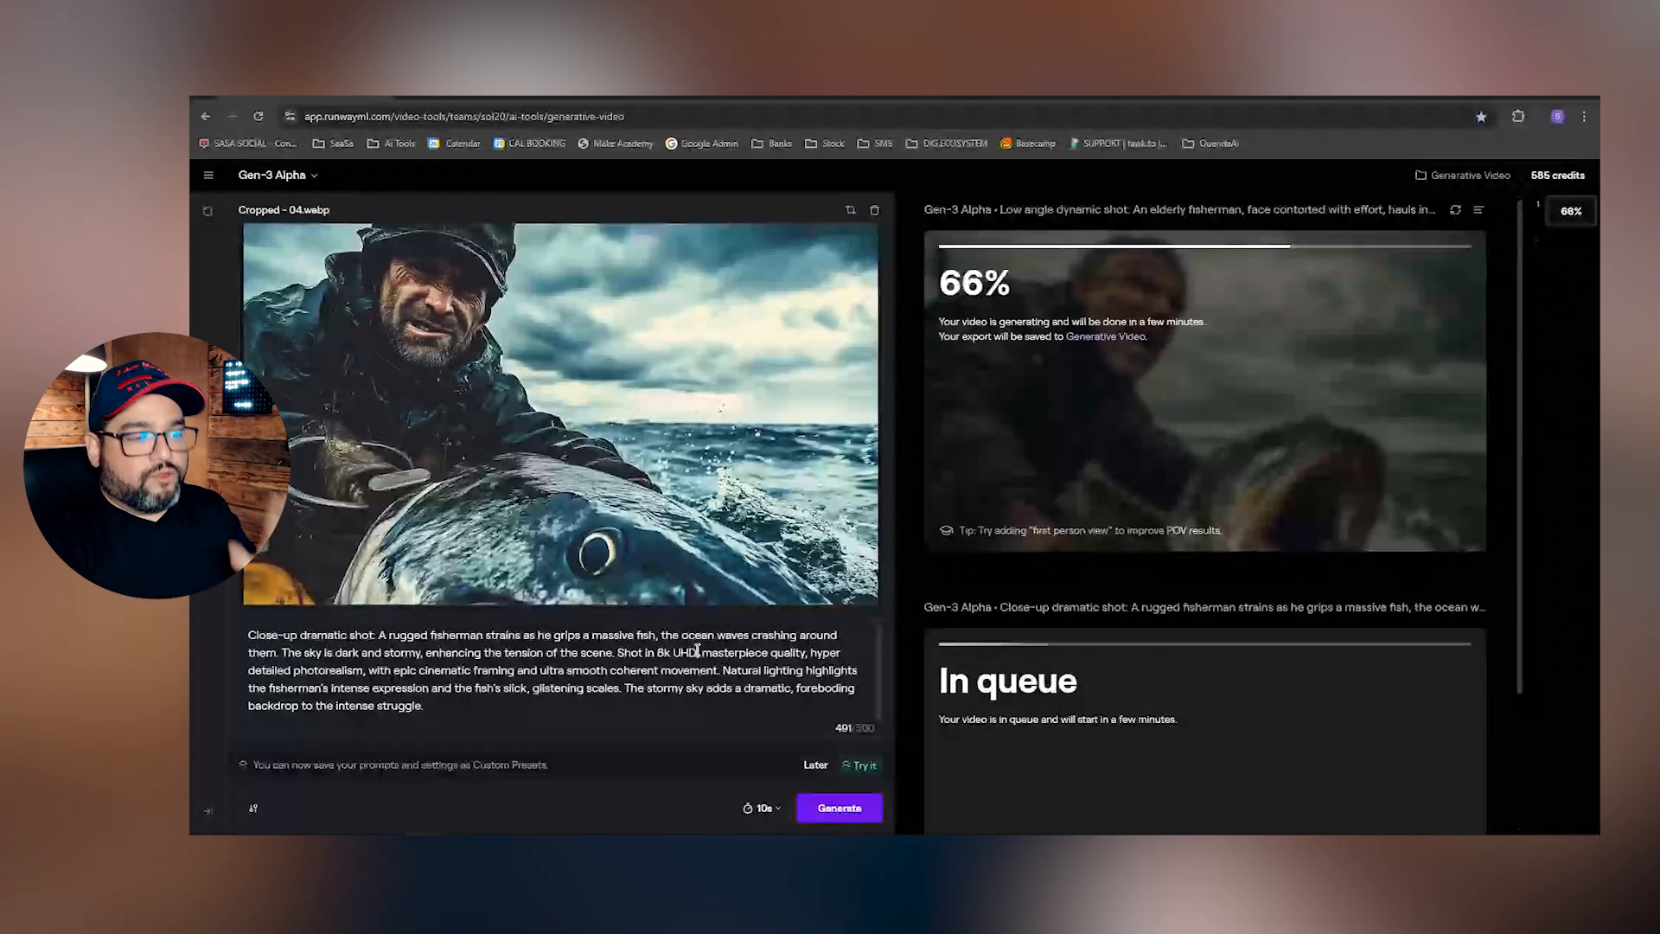
scroll(1101, 479, down, 2)
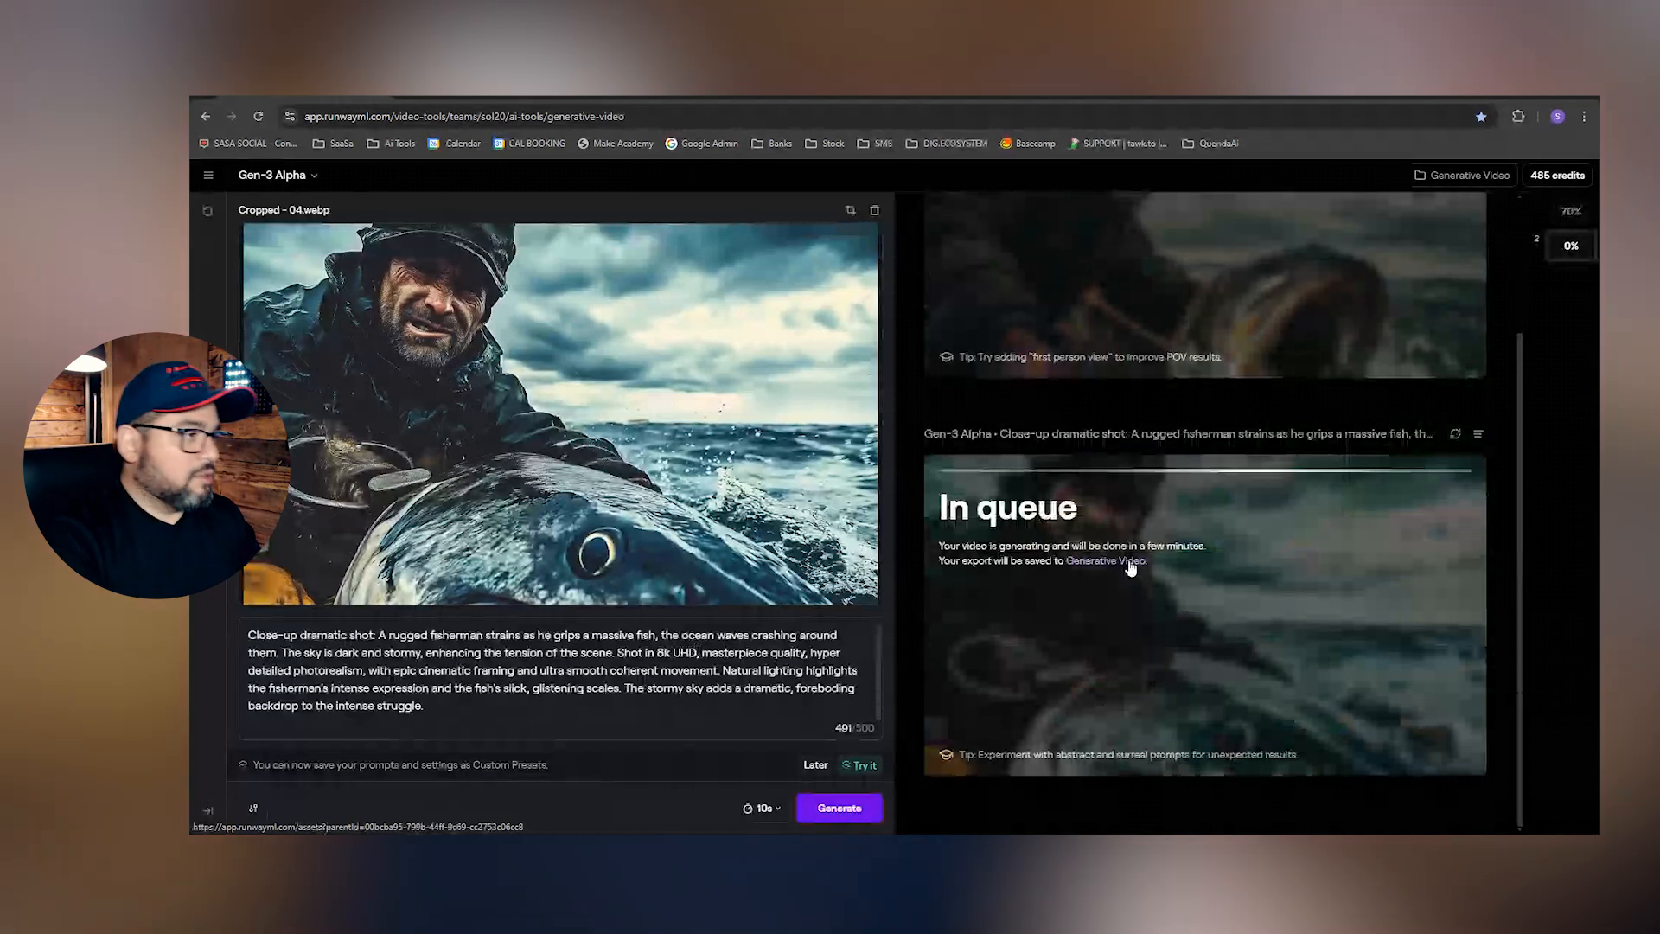
Open elevenlabs.io in a new browser tab and enter the app's Speech Synthesis page
key(ctrl+t)
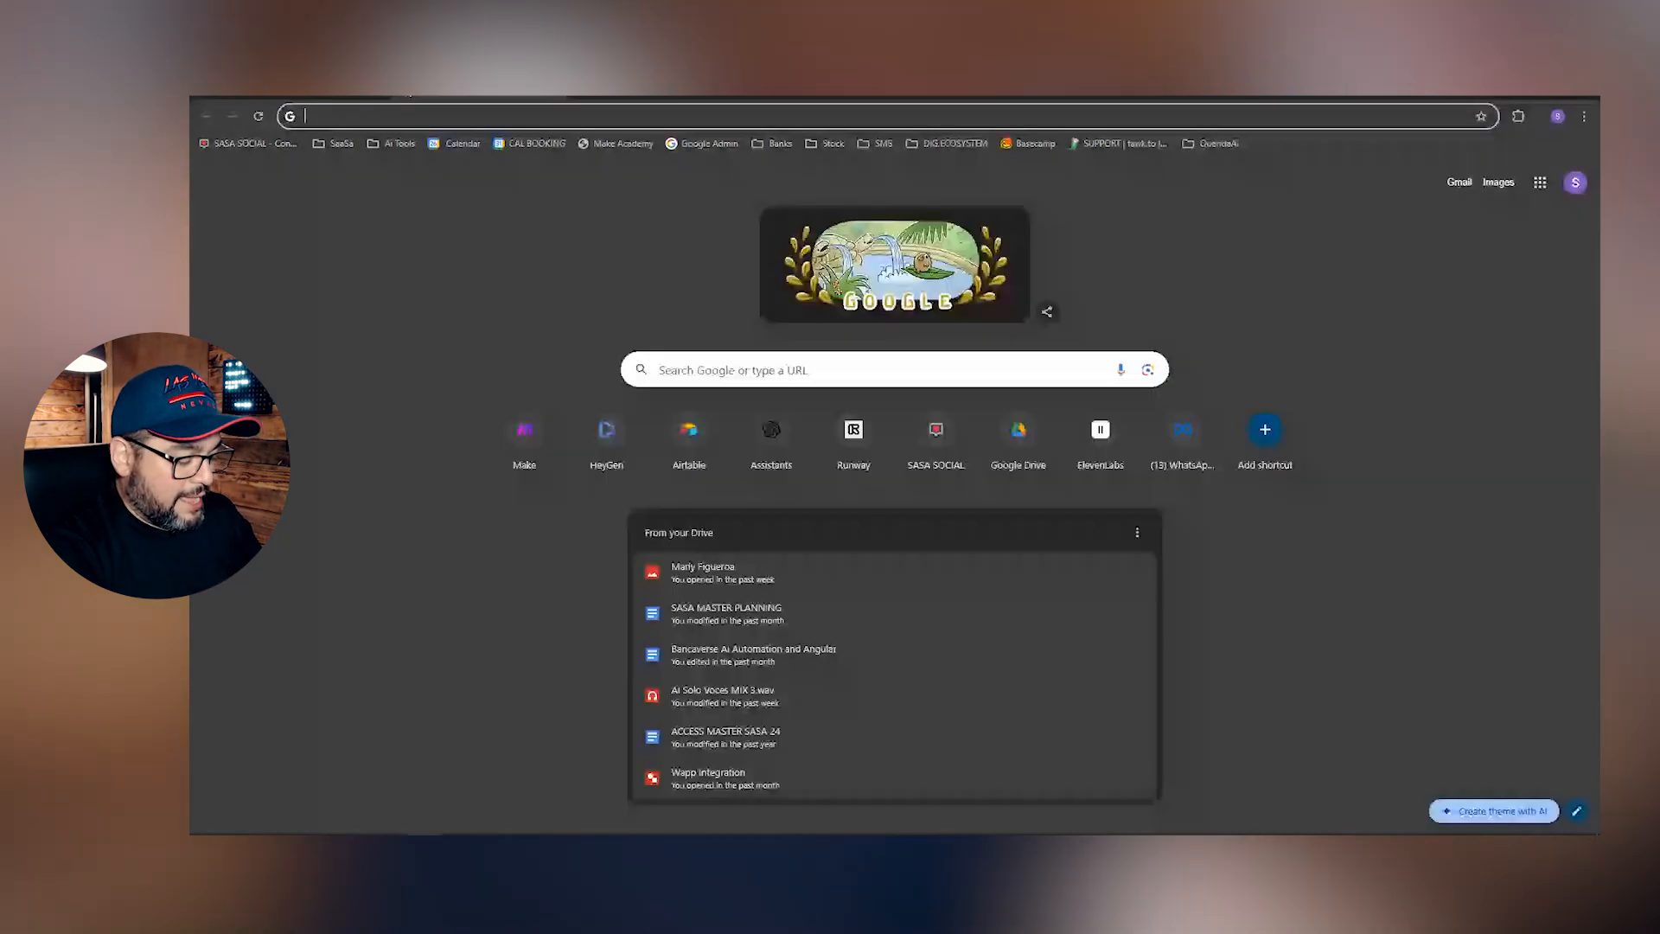
text(elevenlabs.io)
key(Return)
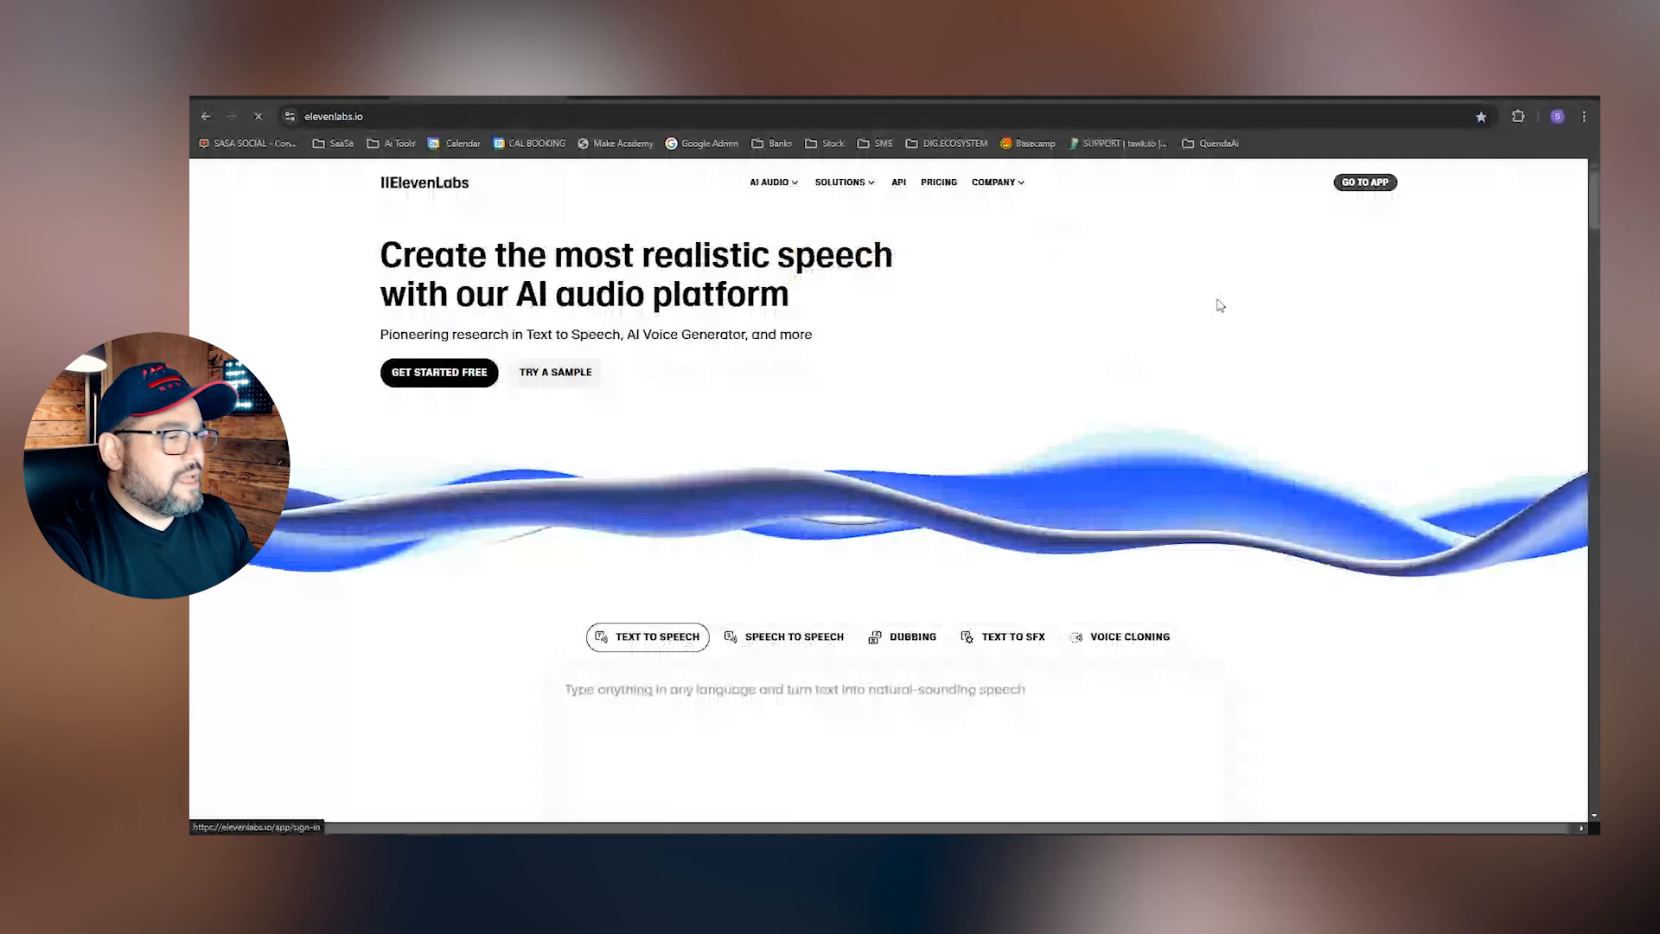
click(1216, 305)
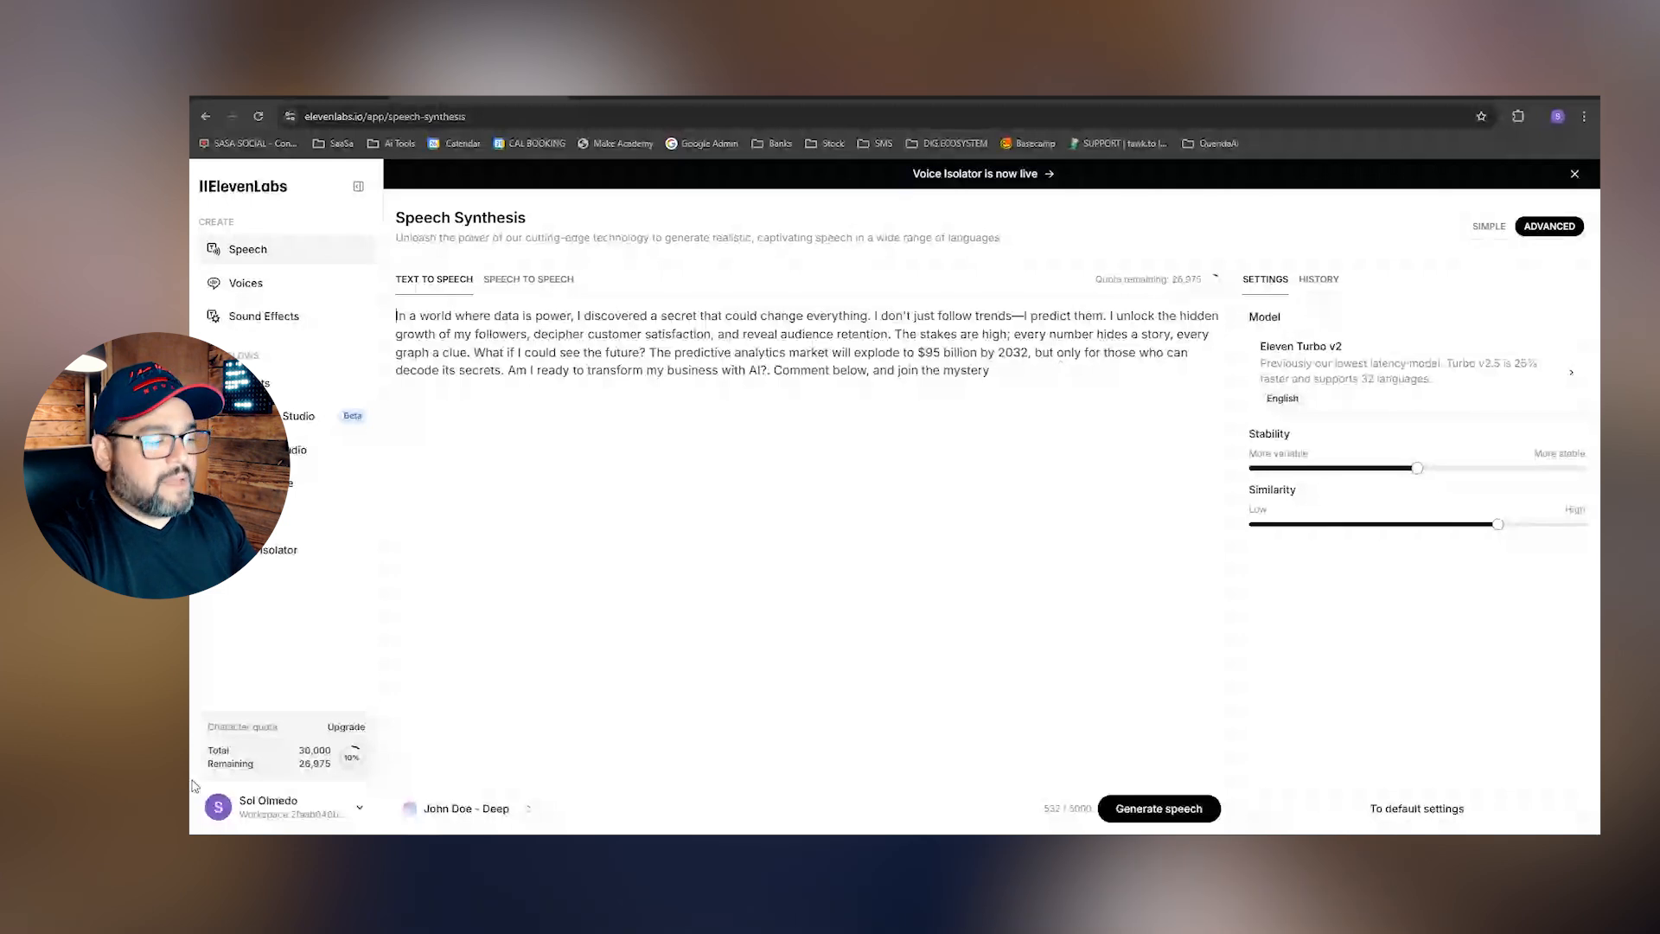
Open the account's subscription page and compare the plans' prices, character allowances and features
click(264, 819)
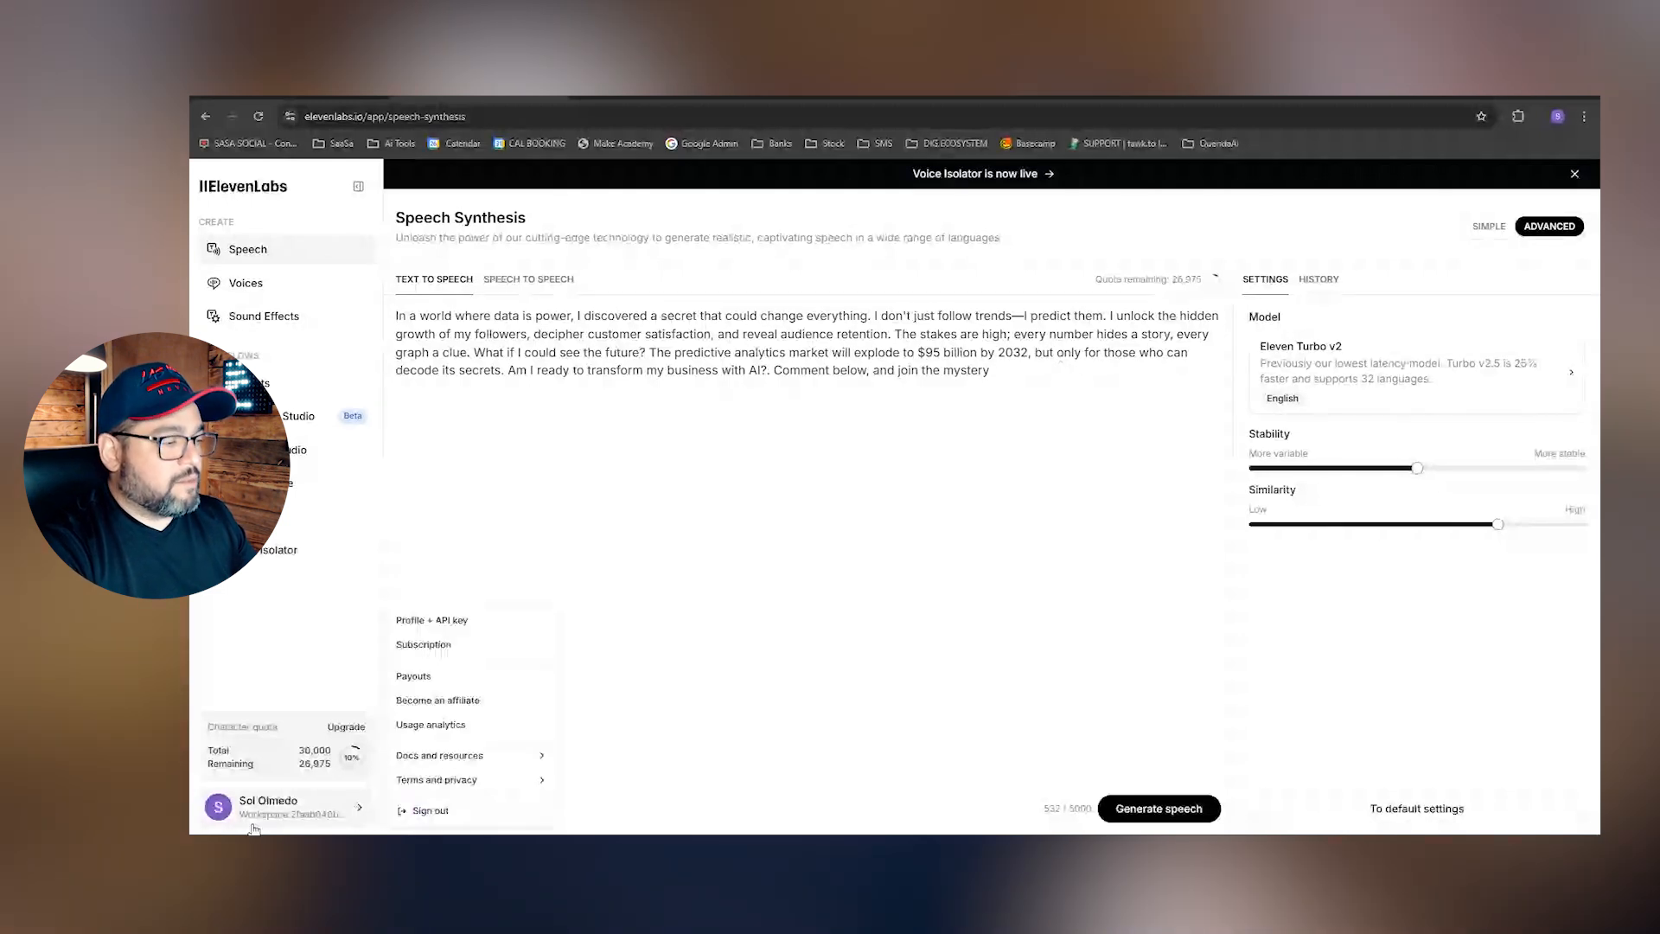
click(434, 655)
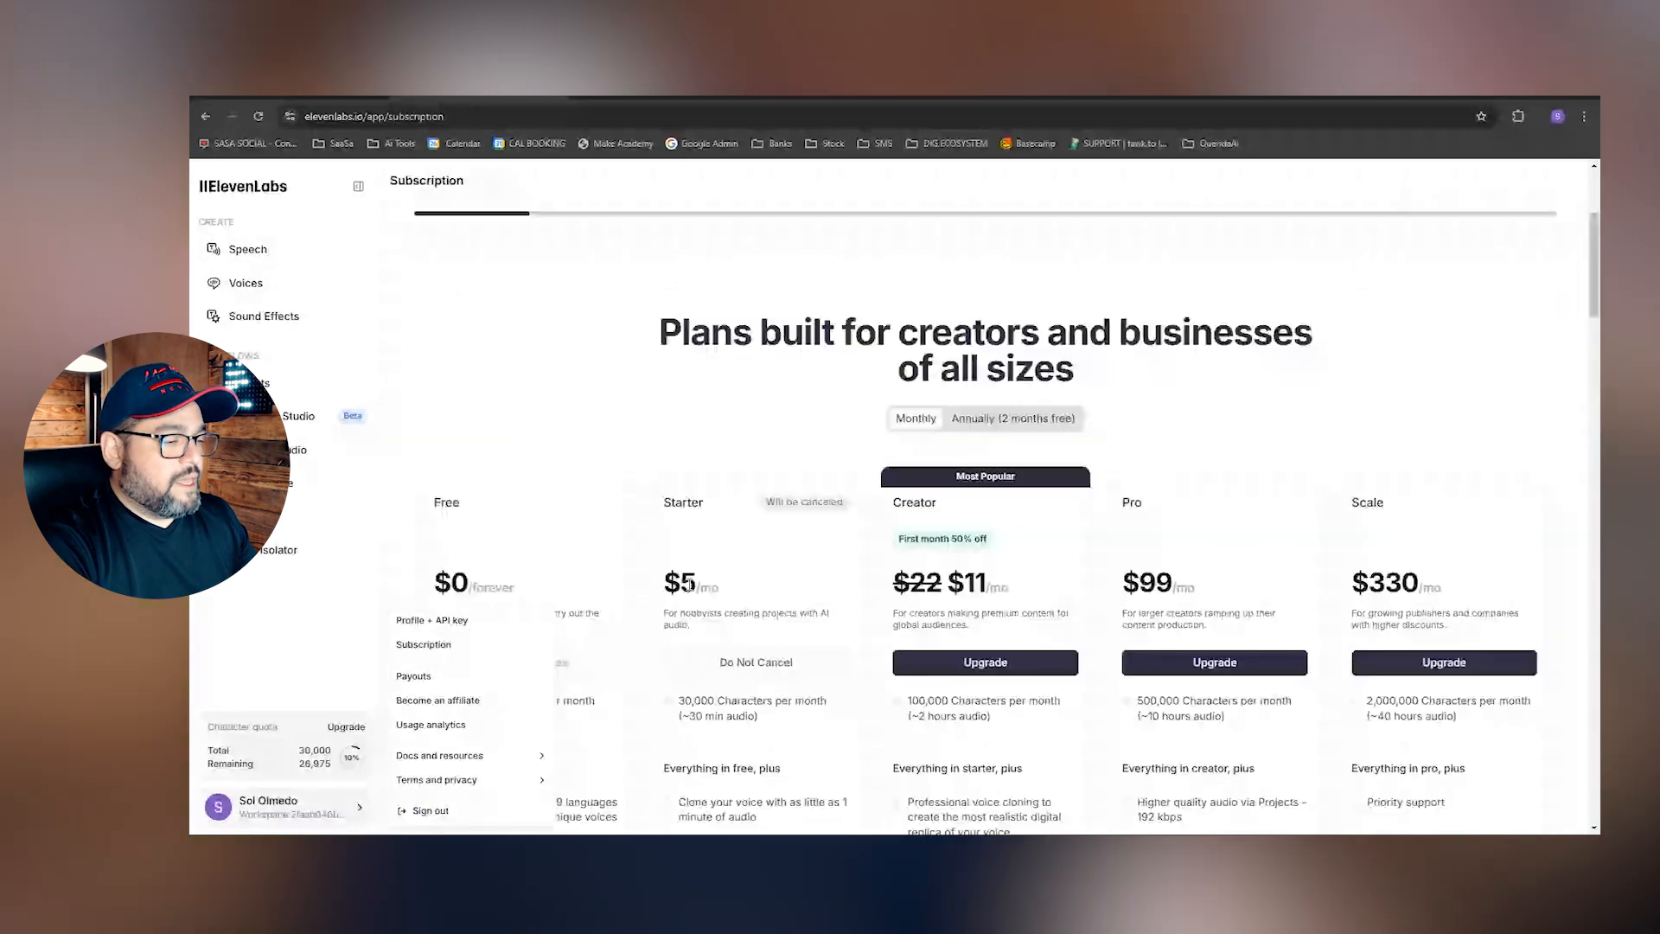
scroll(596, 560, down, 2)
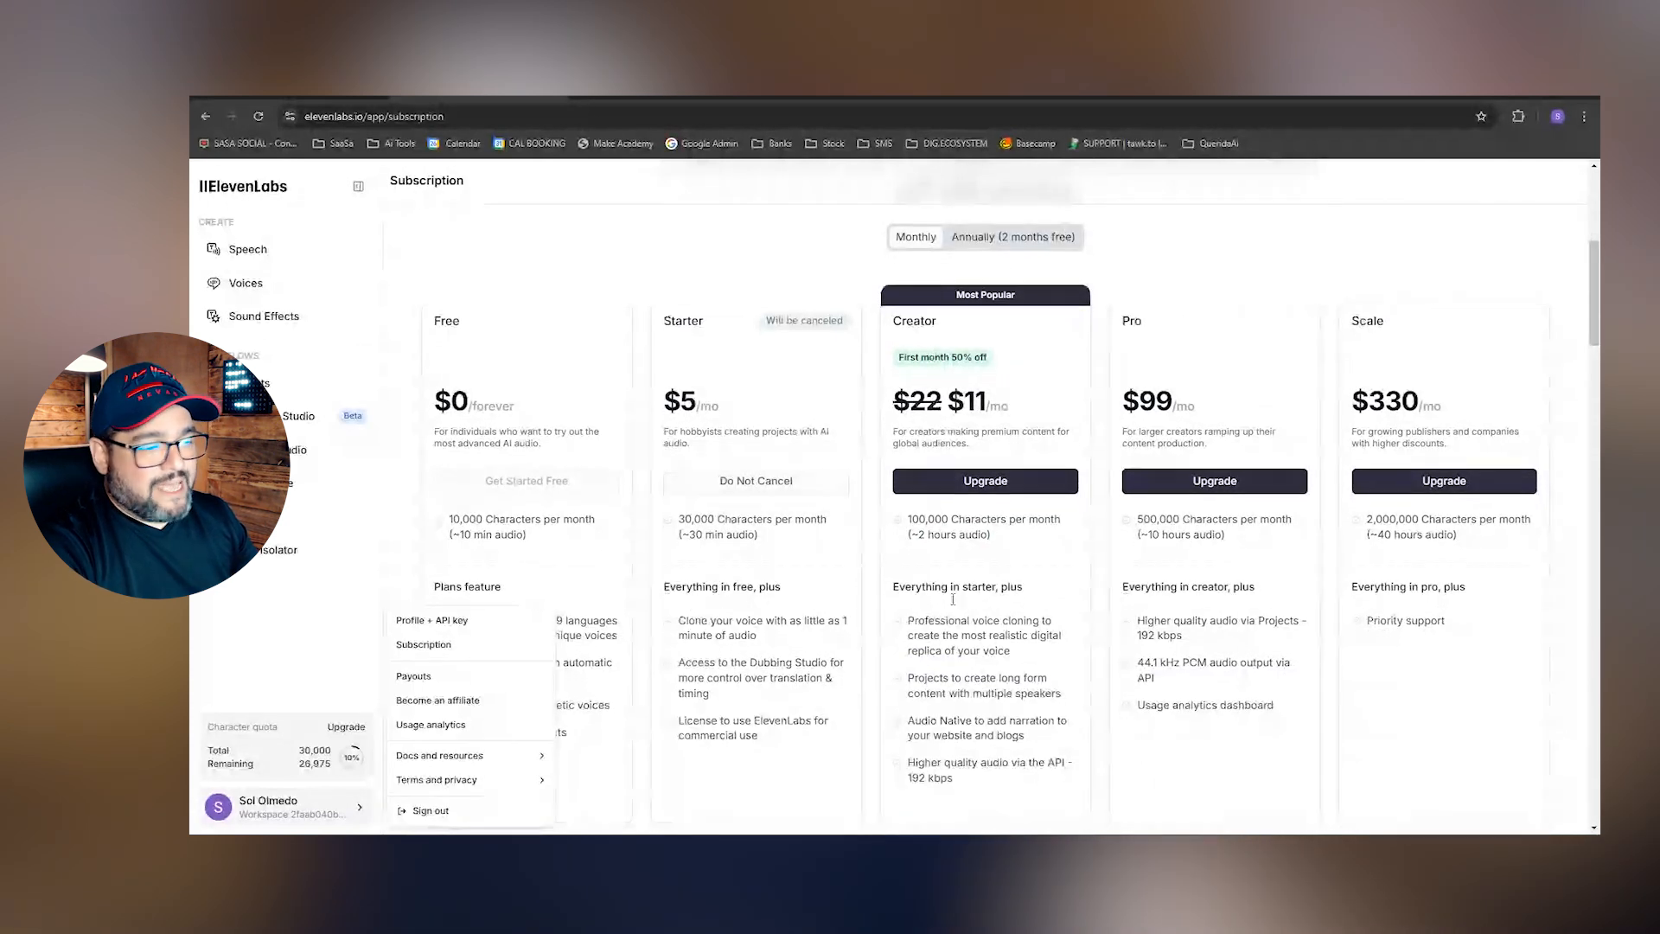
scroll(949, 612, down, 2)
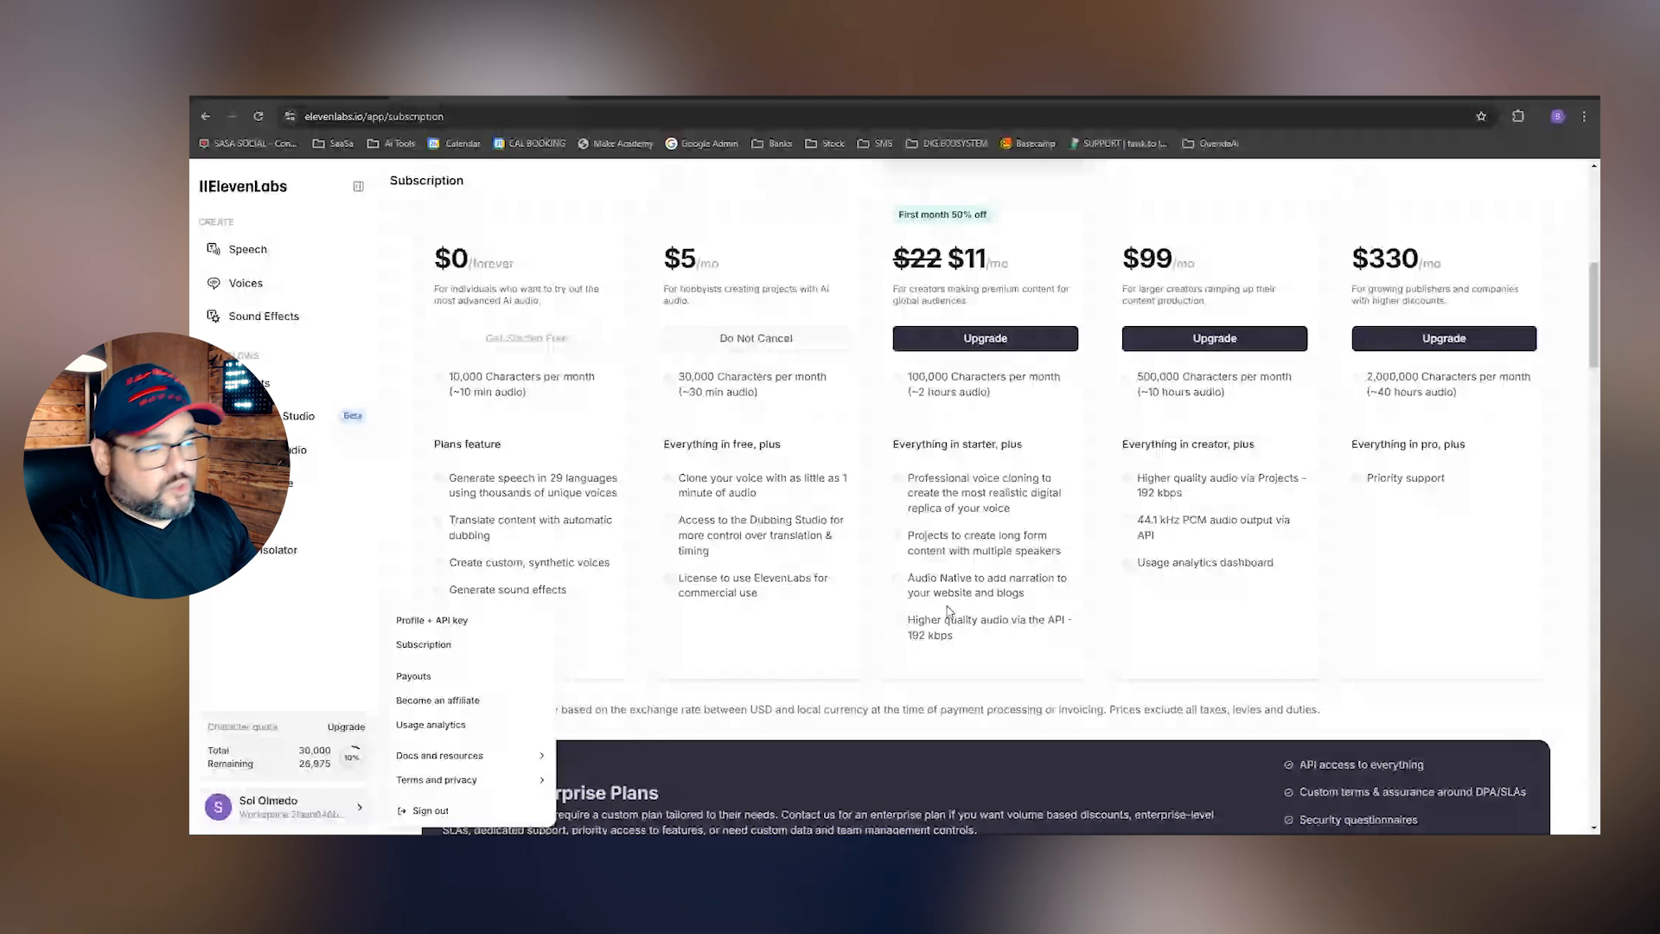
scroll(949, 612, up, 1)
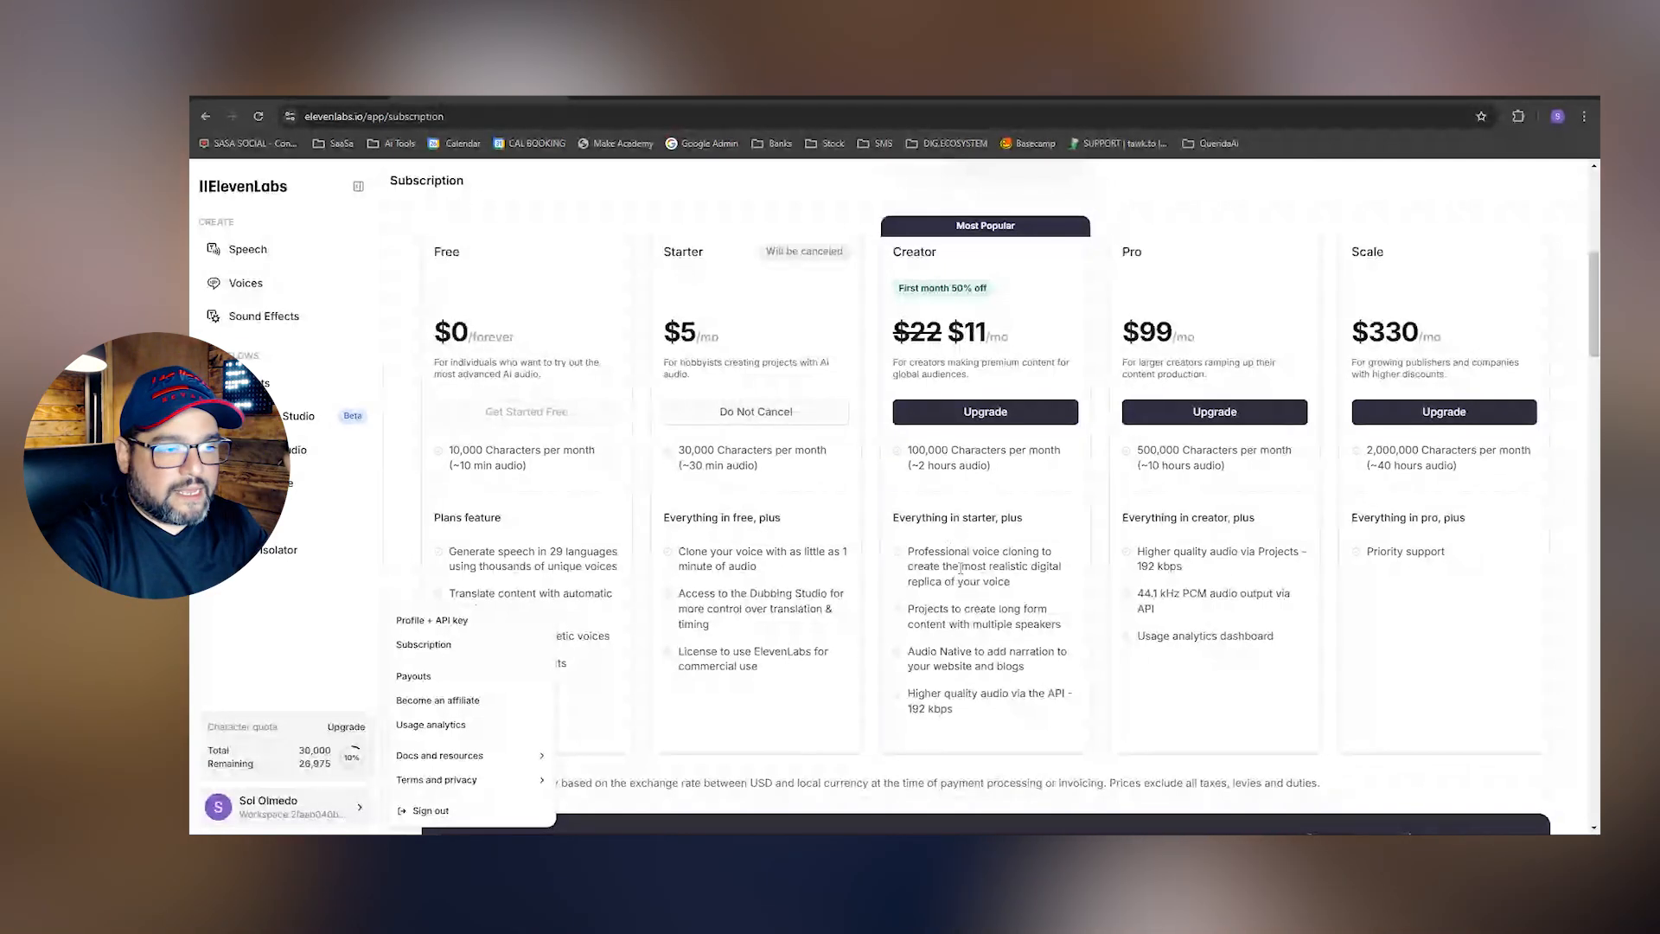
scroll(961, 568, up, 4)
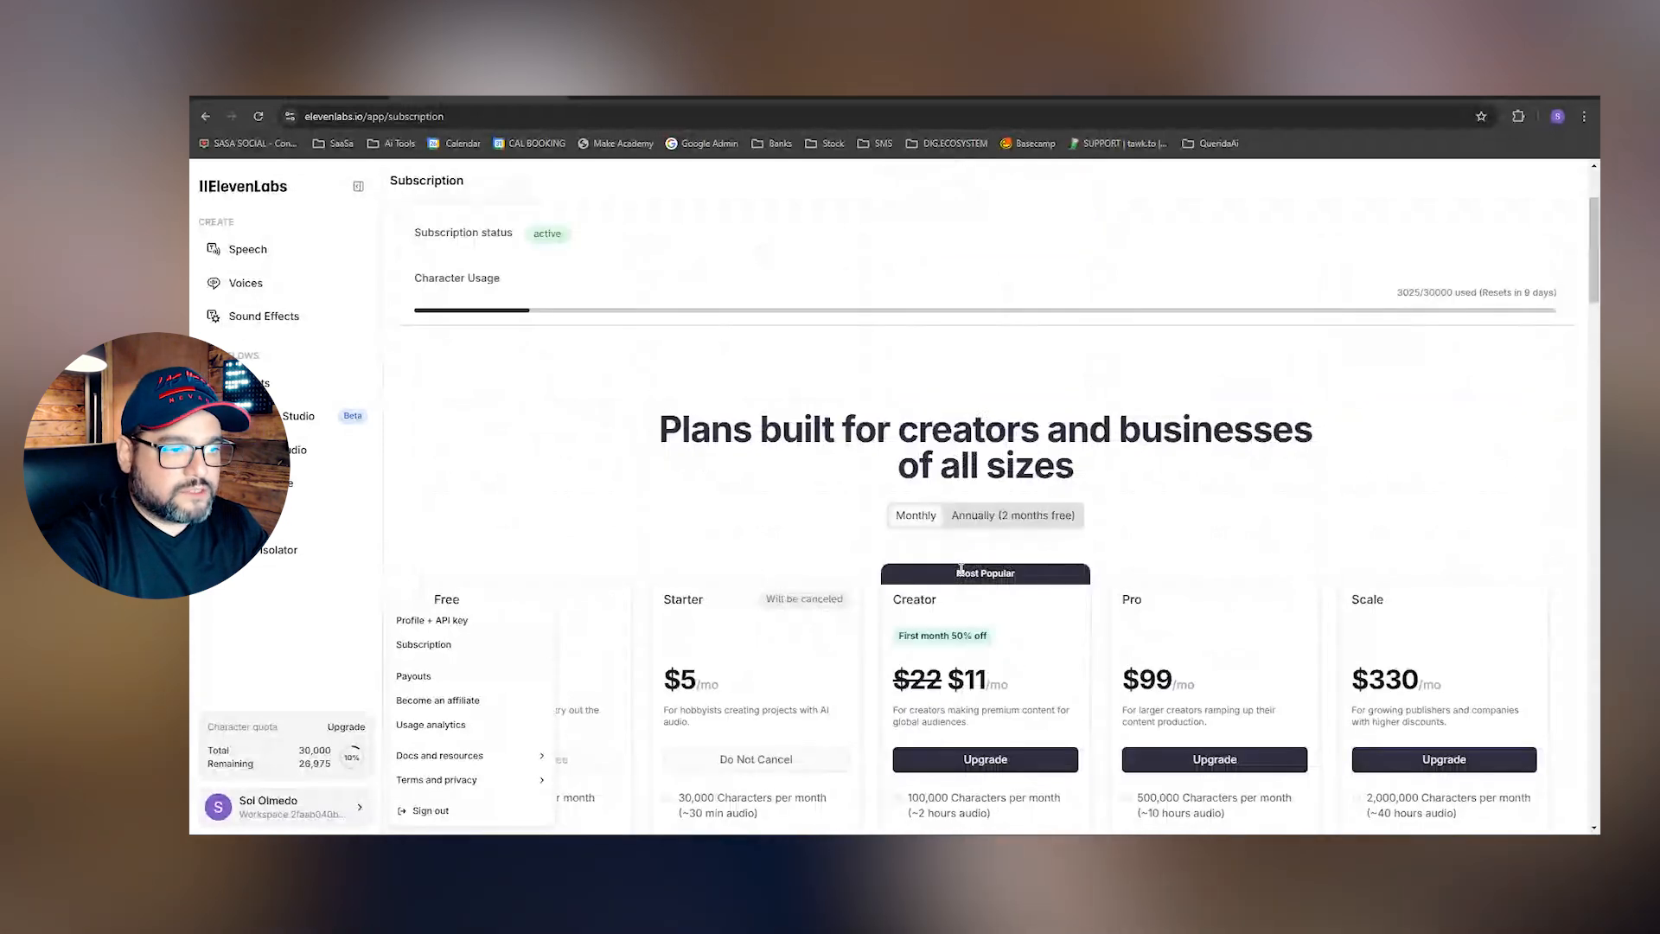
scroll(618, 550, up, 2)
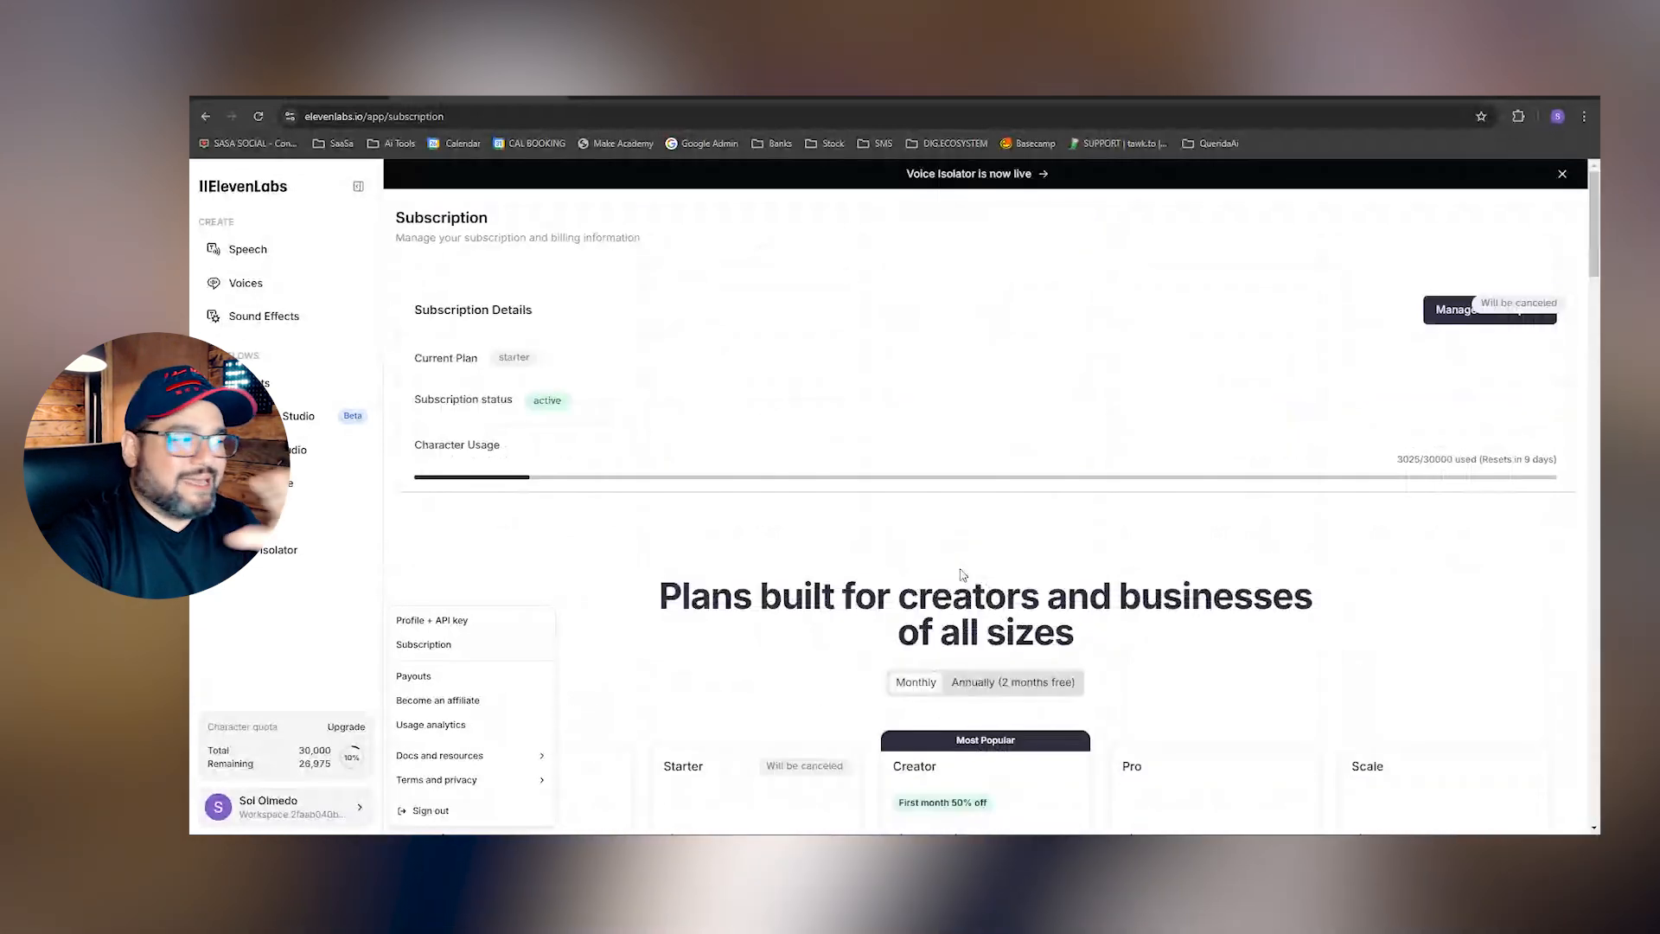
Return to Speech Synthesis and browse the available voices for the narration
click(315, 252)
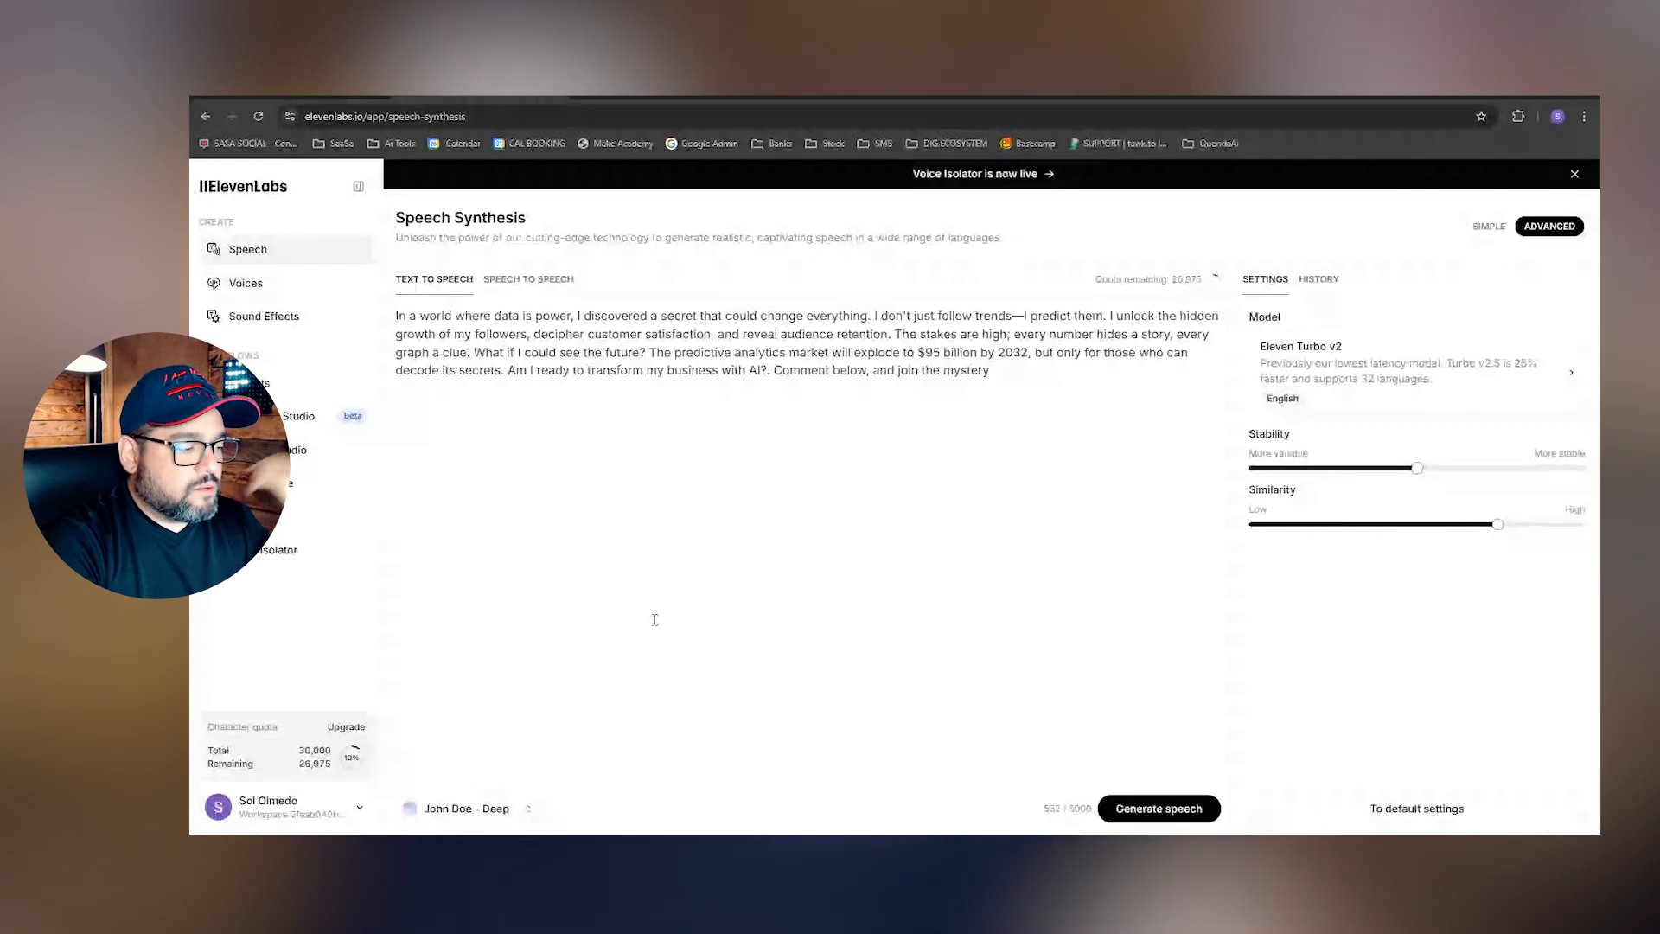
click(523, 809)
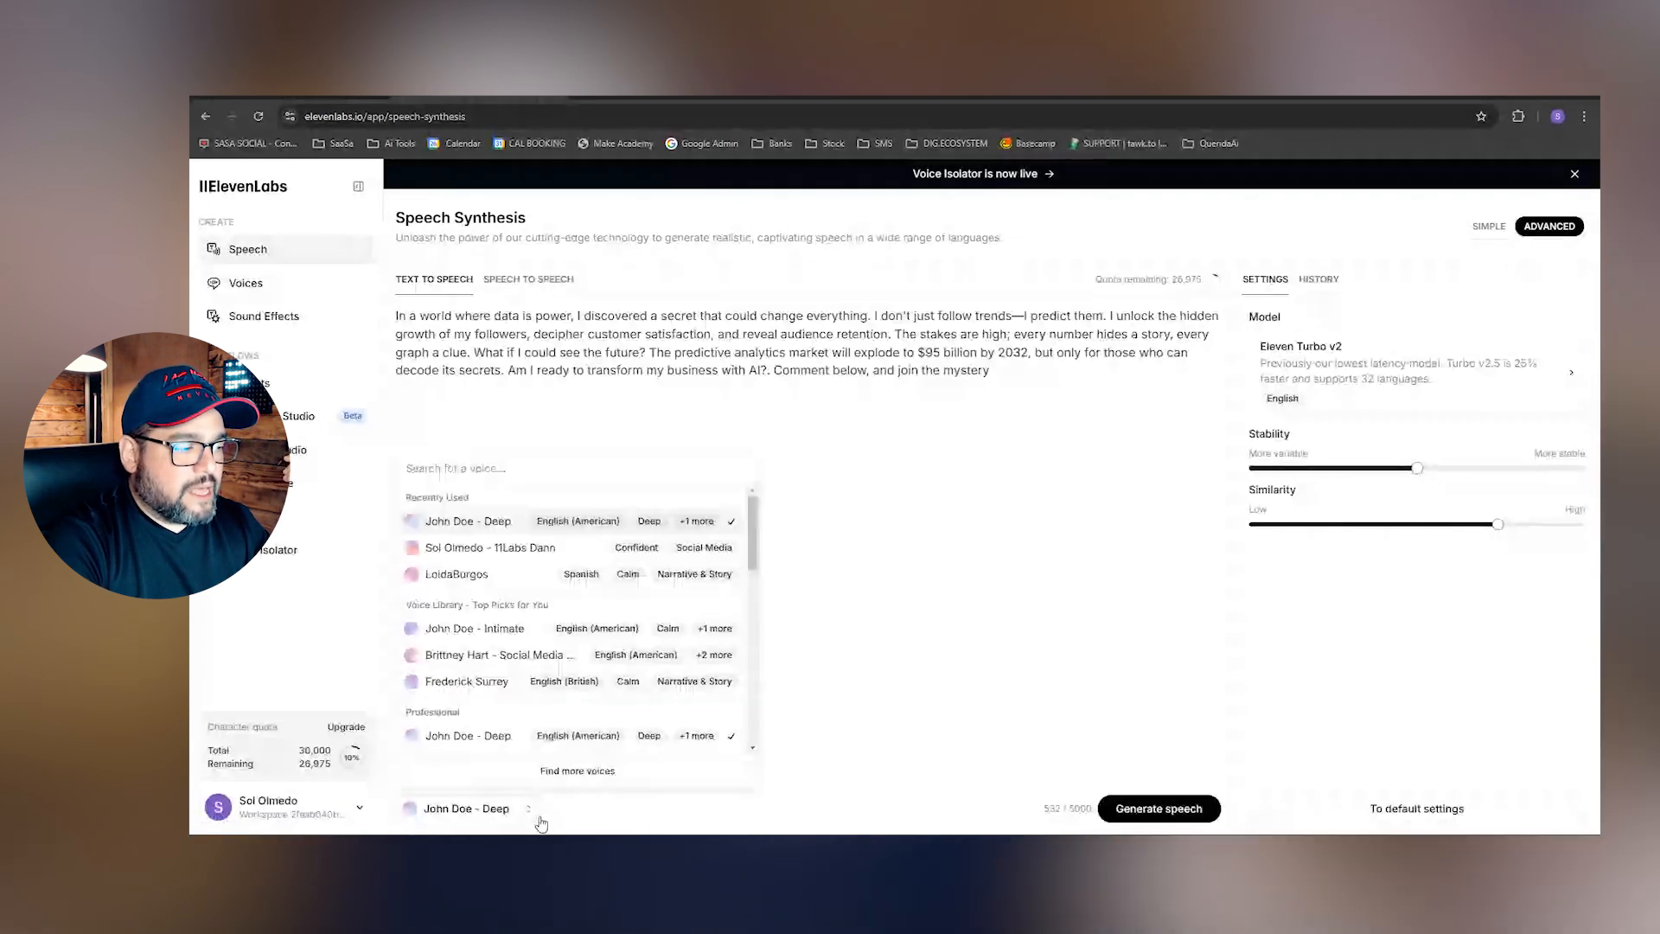
scroll(615, 611, down, 5)
scroll(615, 609, up, 3)
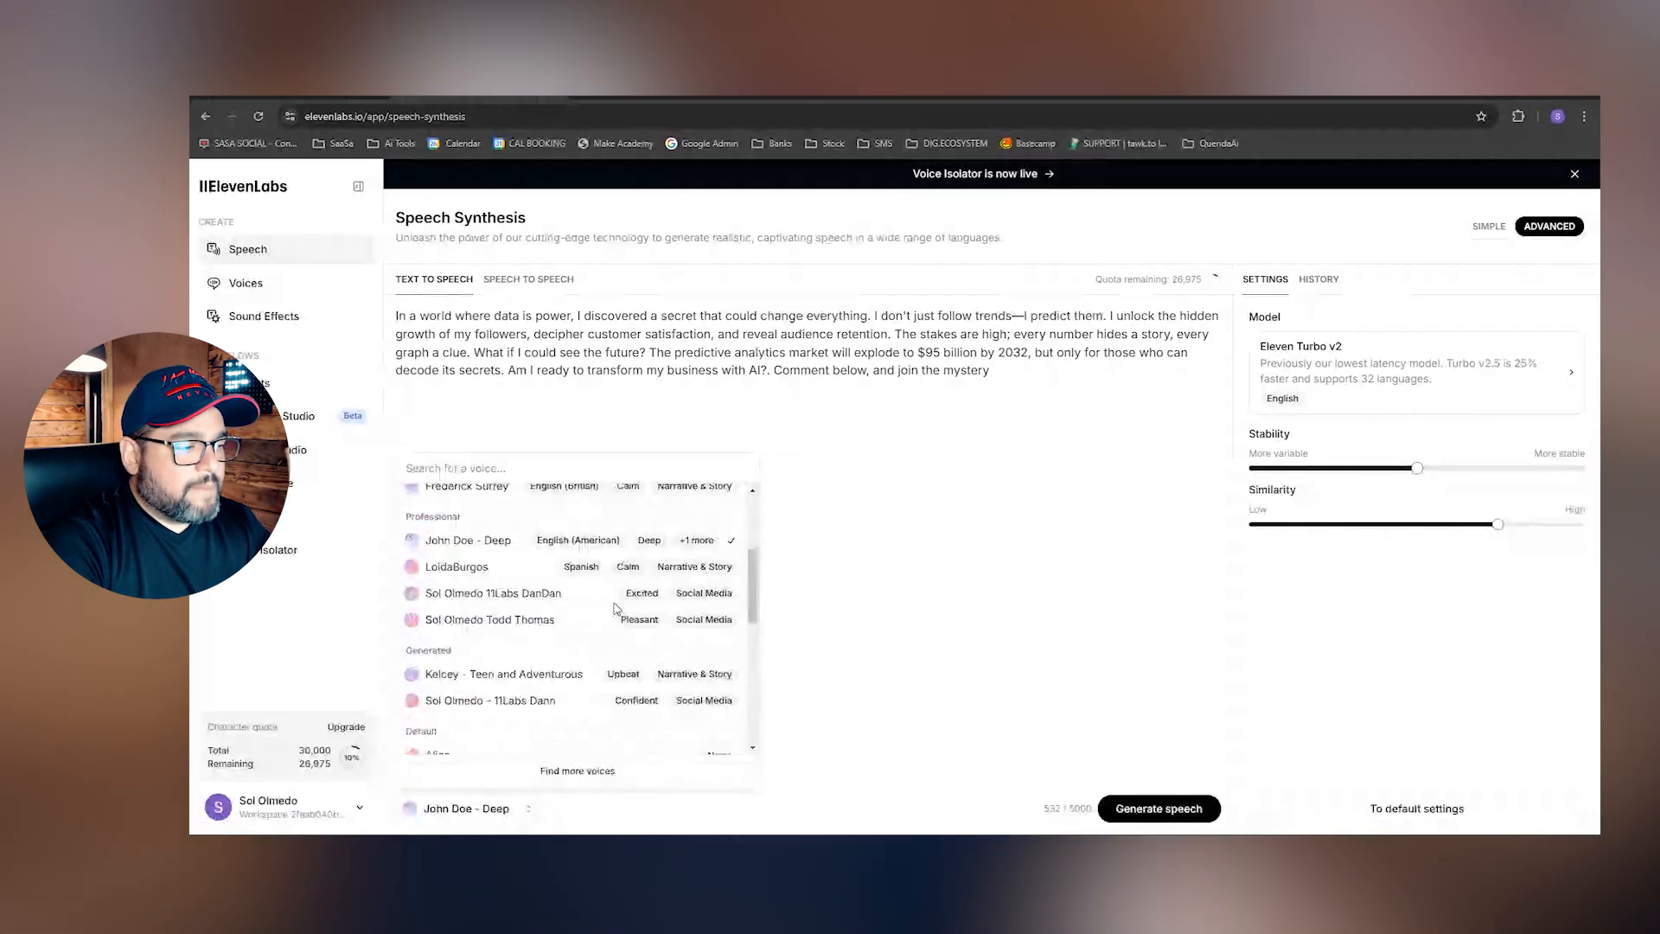
scroll(616, 608, up, 3)
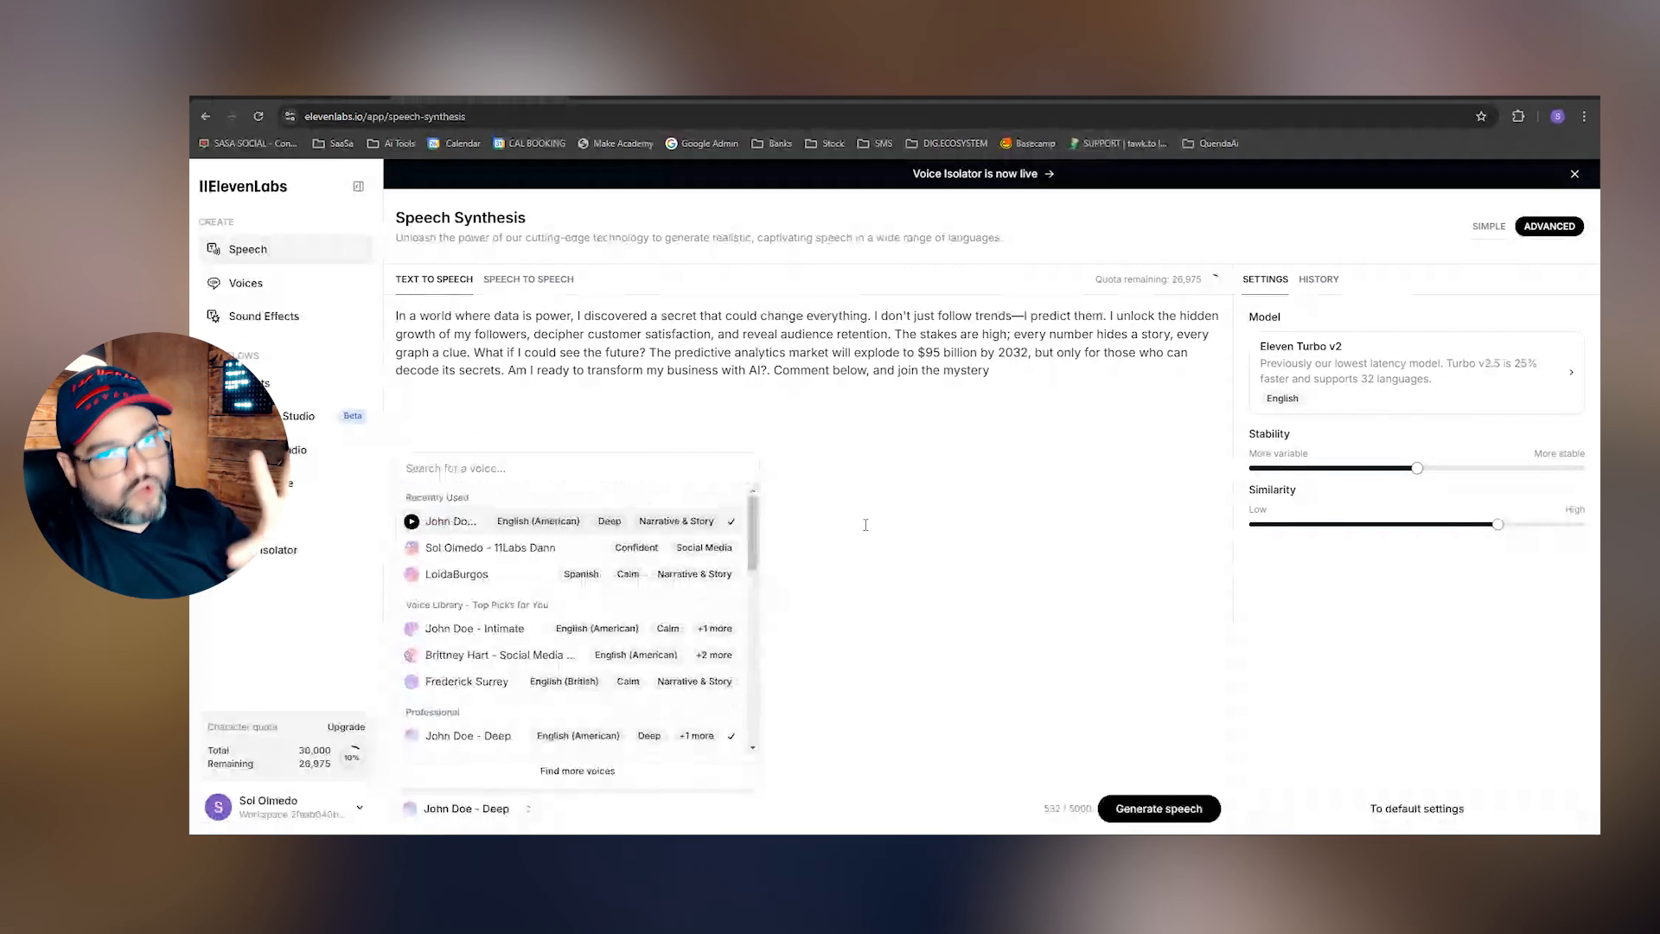
Replace the existing text-to-speech script with the four-paragraph fishing narrative from ChatGPT's HORROR ShortStory chat
click(781, 370)
triple_click(778, 369)
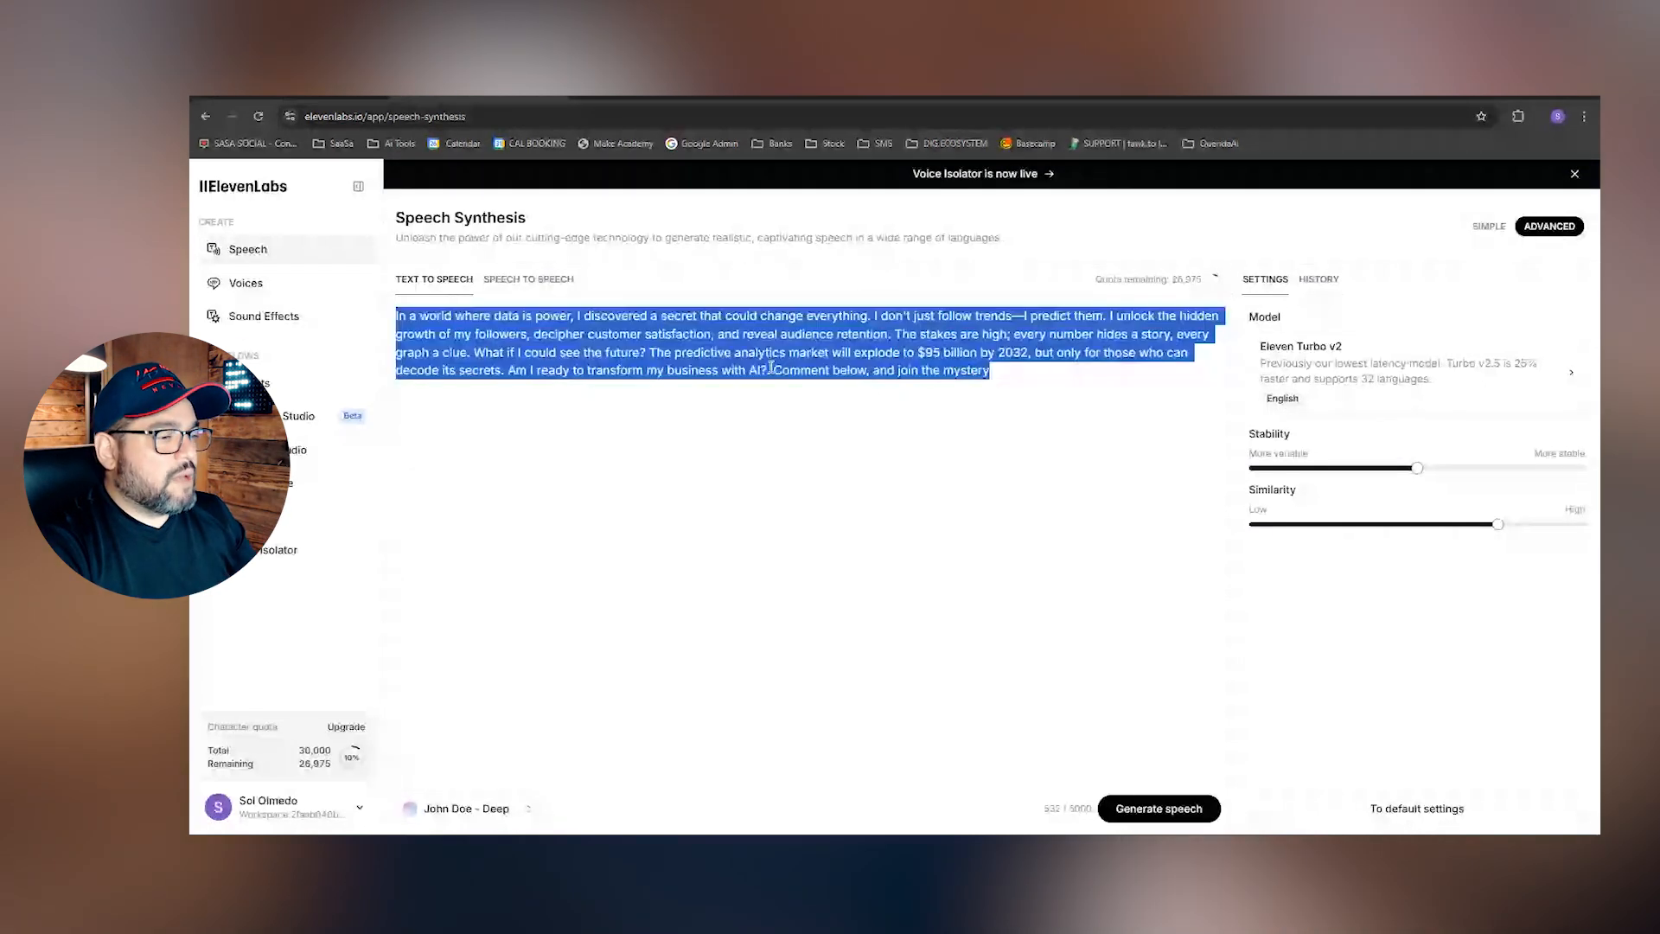
key(alt+Tab)
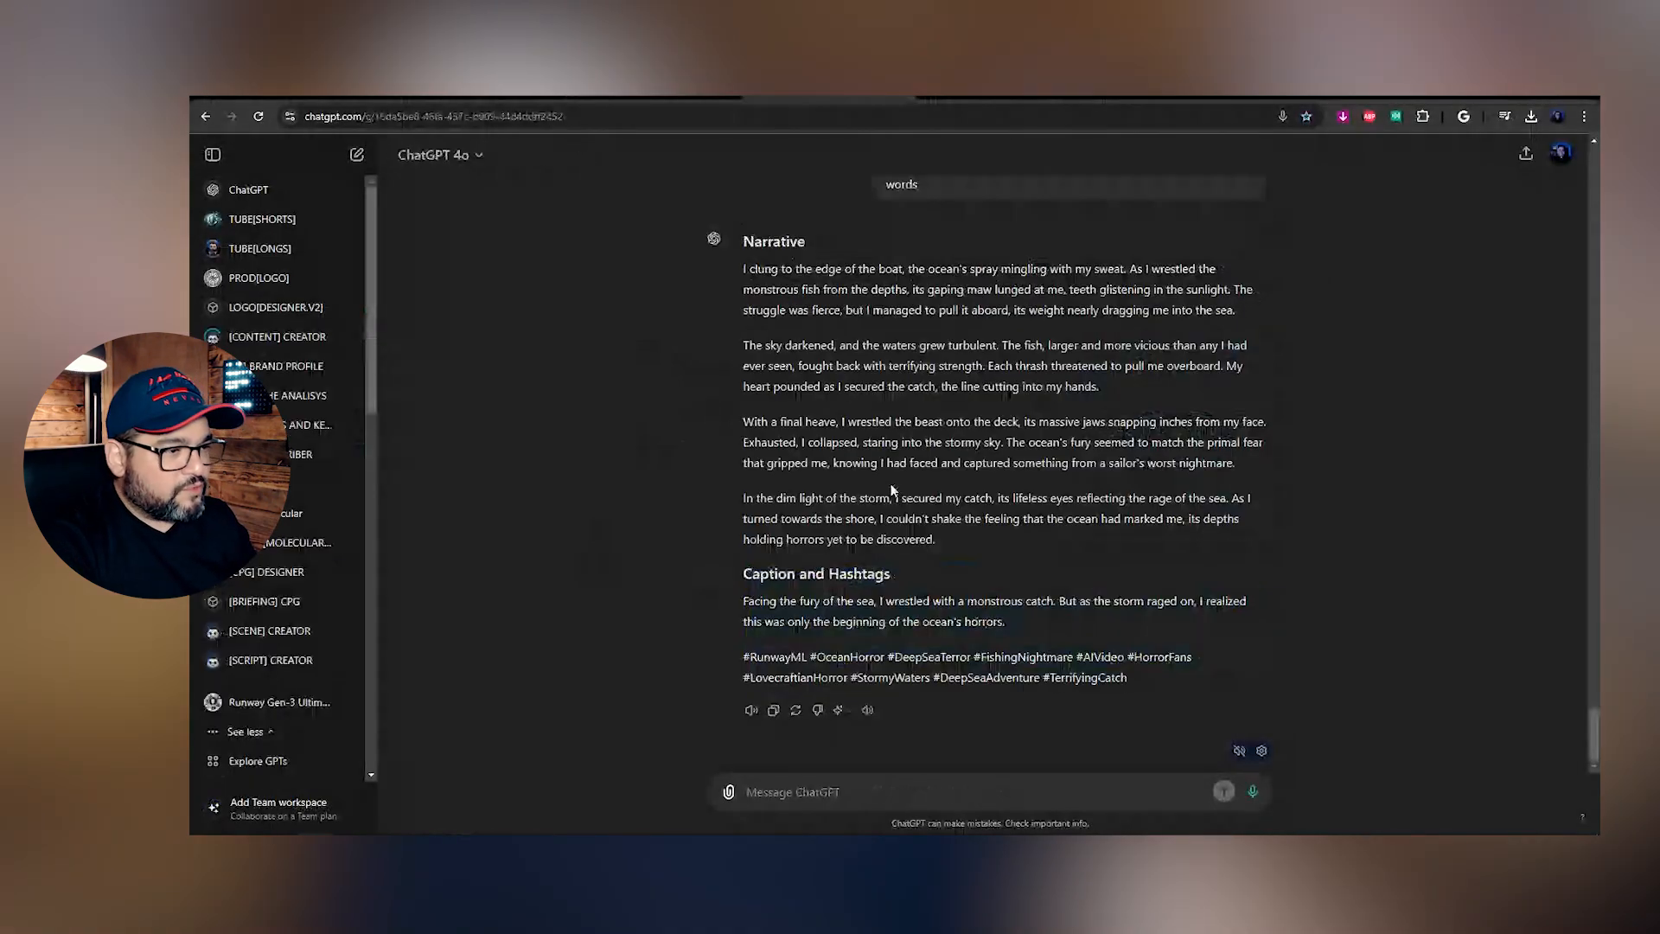
drag(937, 540, 742, 265)
key(alt+Tab)
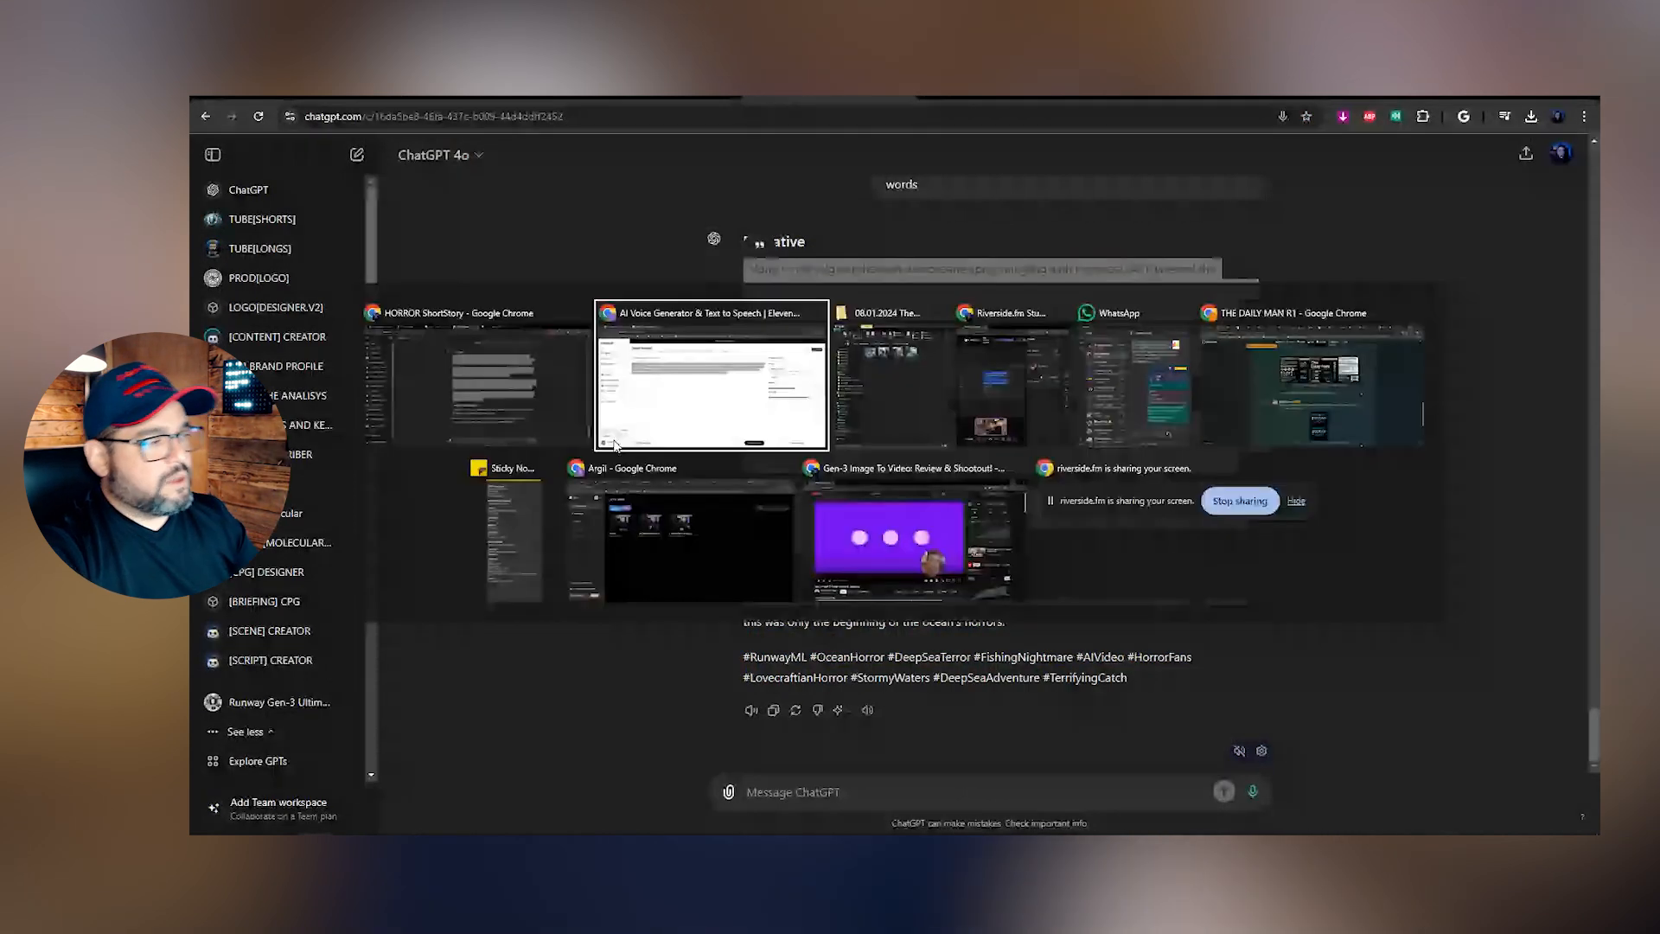
click(615, 445)
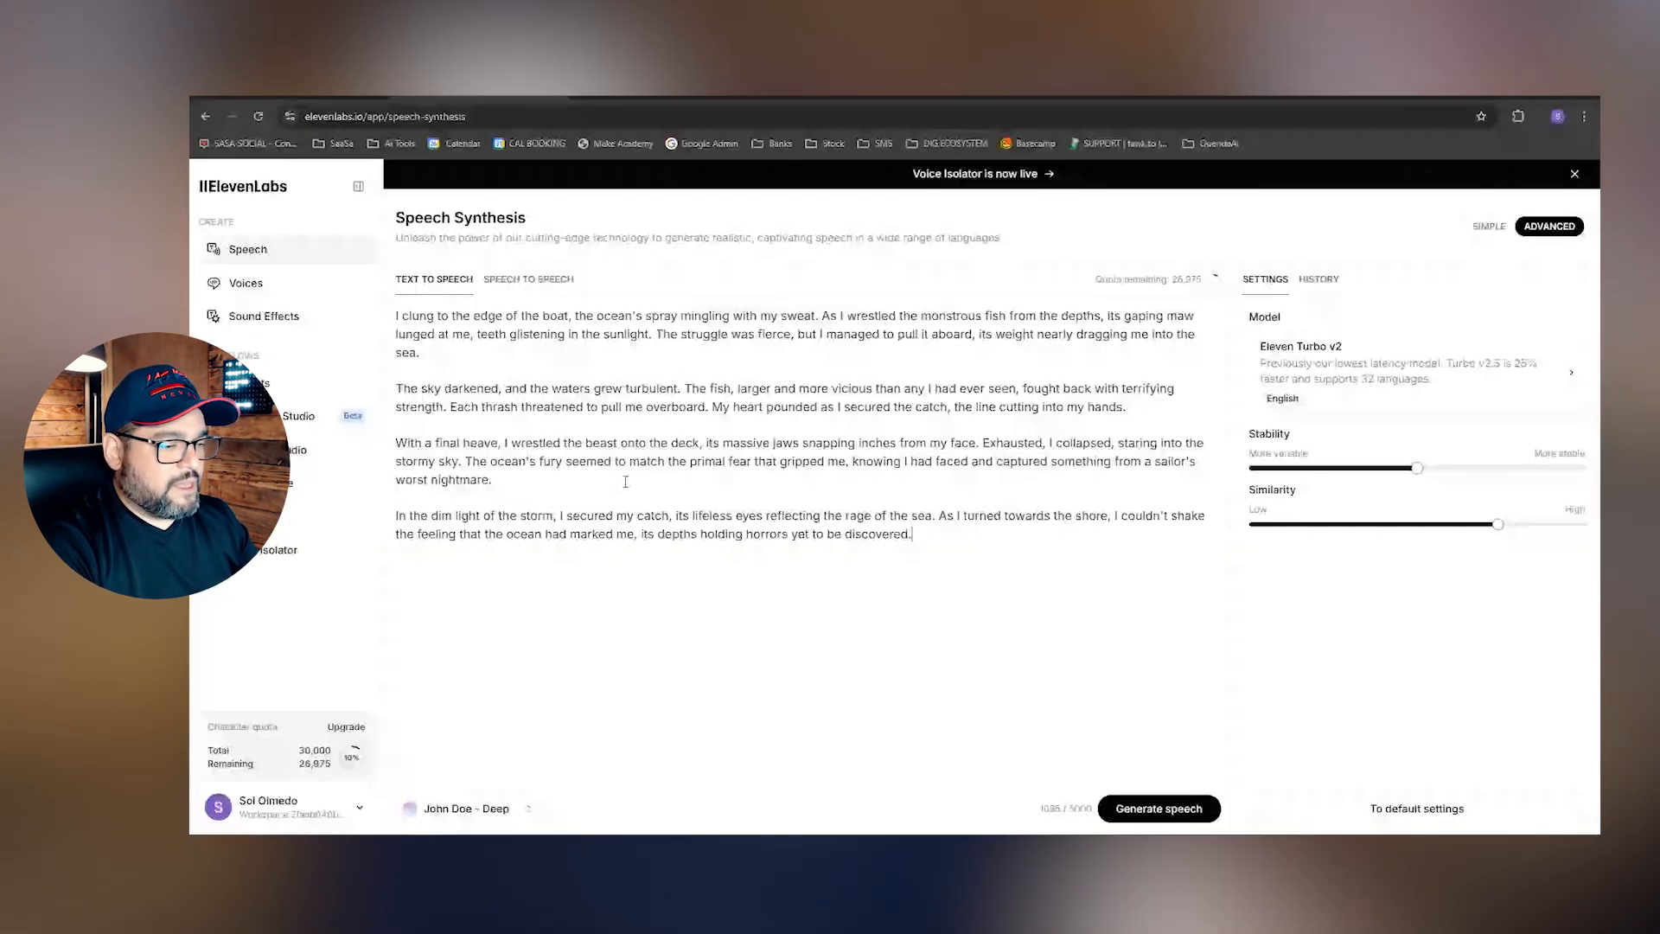
Generate the narration with the John Doe - Deep voice, pause its playback and check the audio's total length
click(1158, 808)
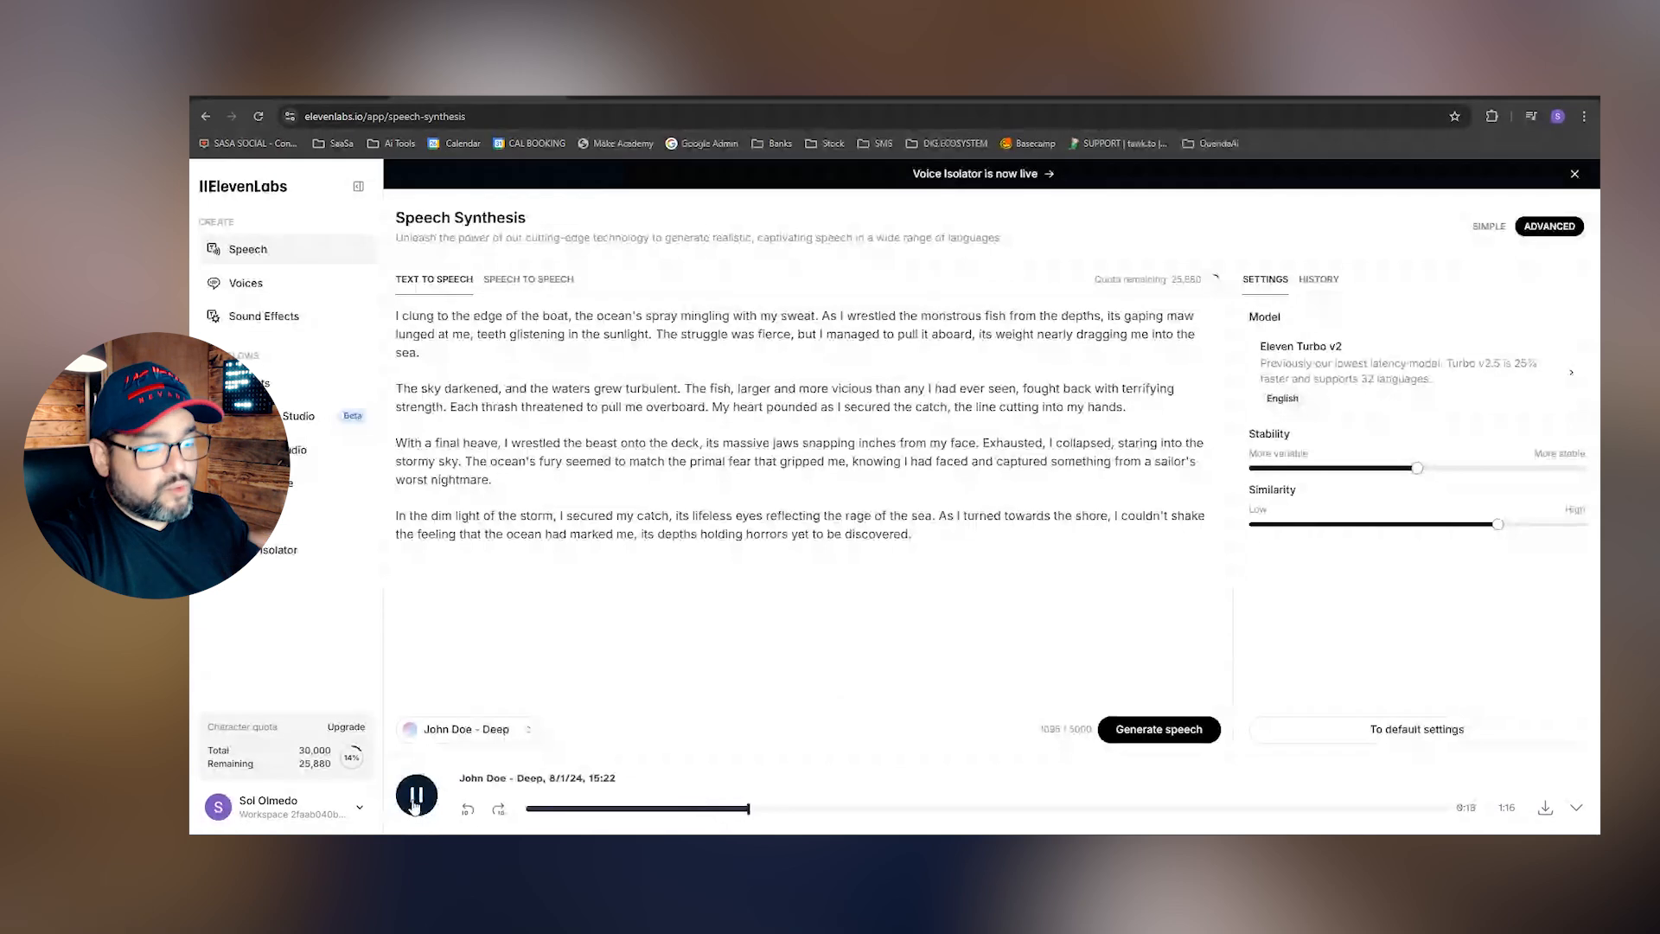
click(414, 804)
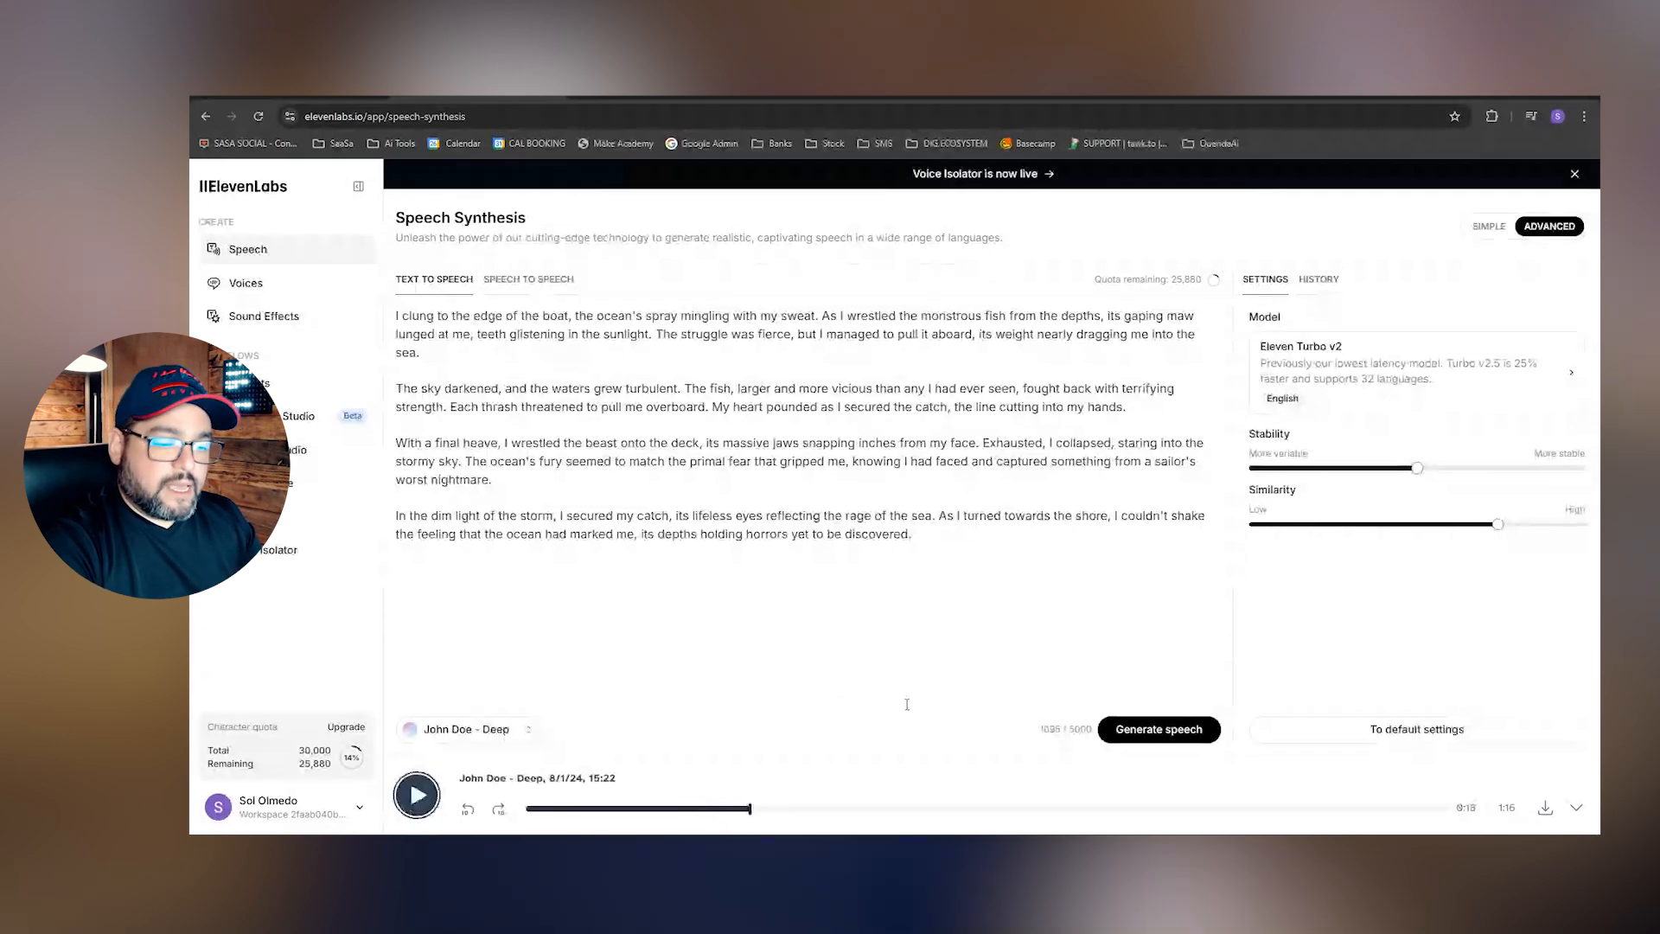
key(ctrl+plus)
key(ctrl+plus)
key(ctrl+plus)
key(ctrl+plus)
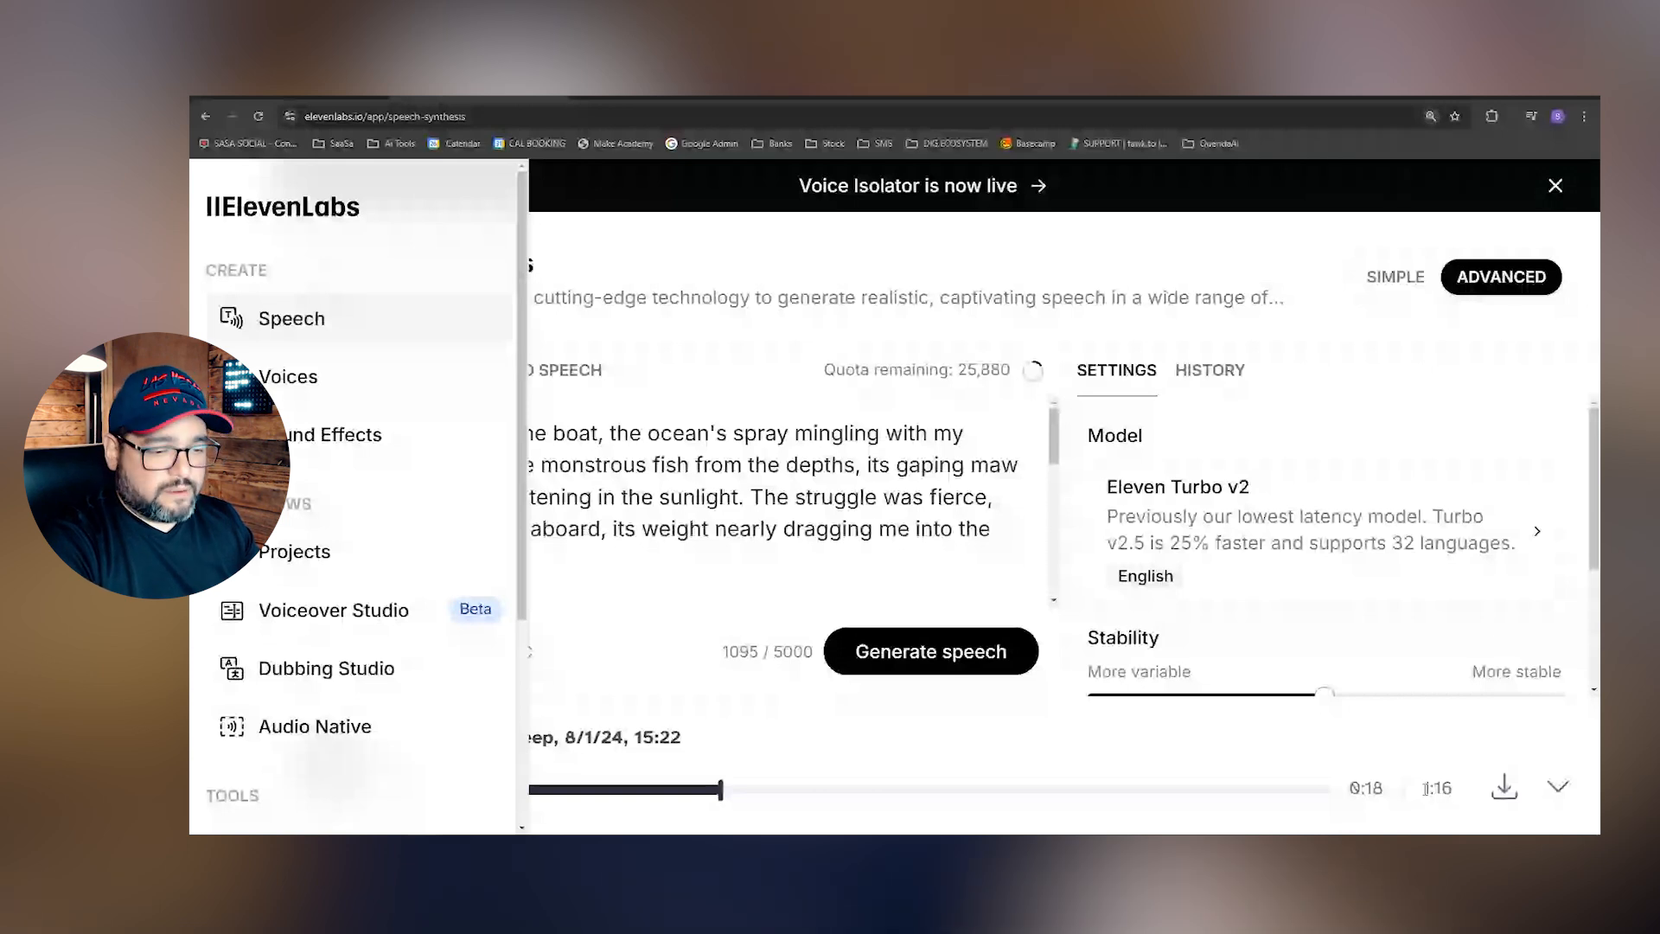
double_click(1427, 788)
key(ctrl+minus)
key(ctrl+minus)
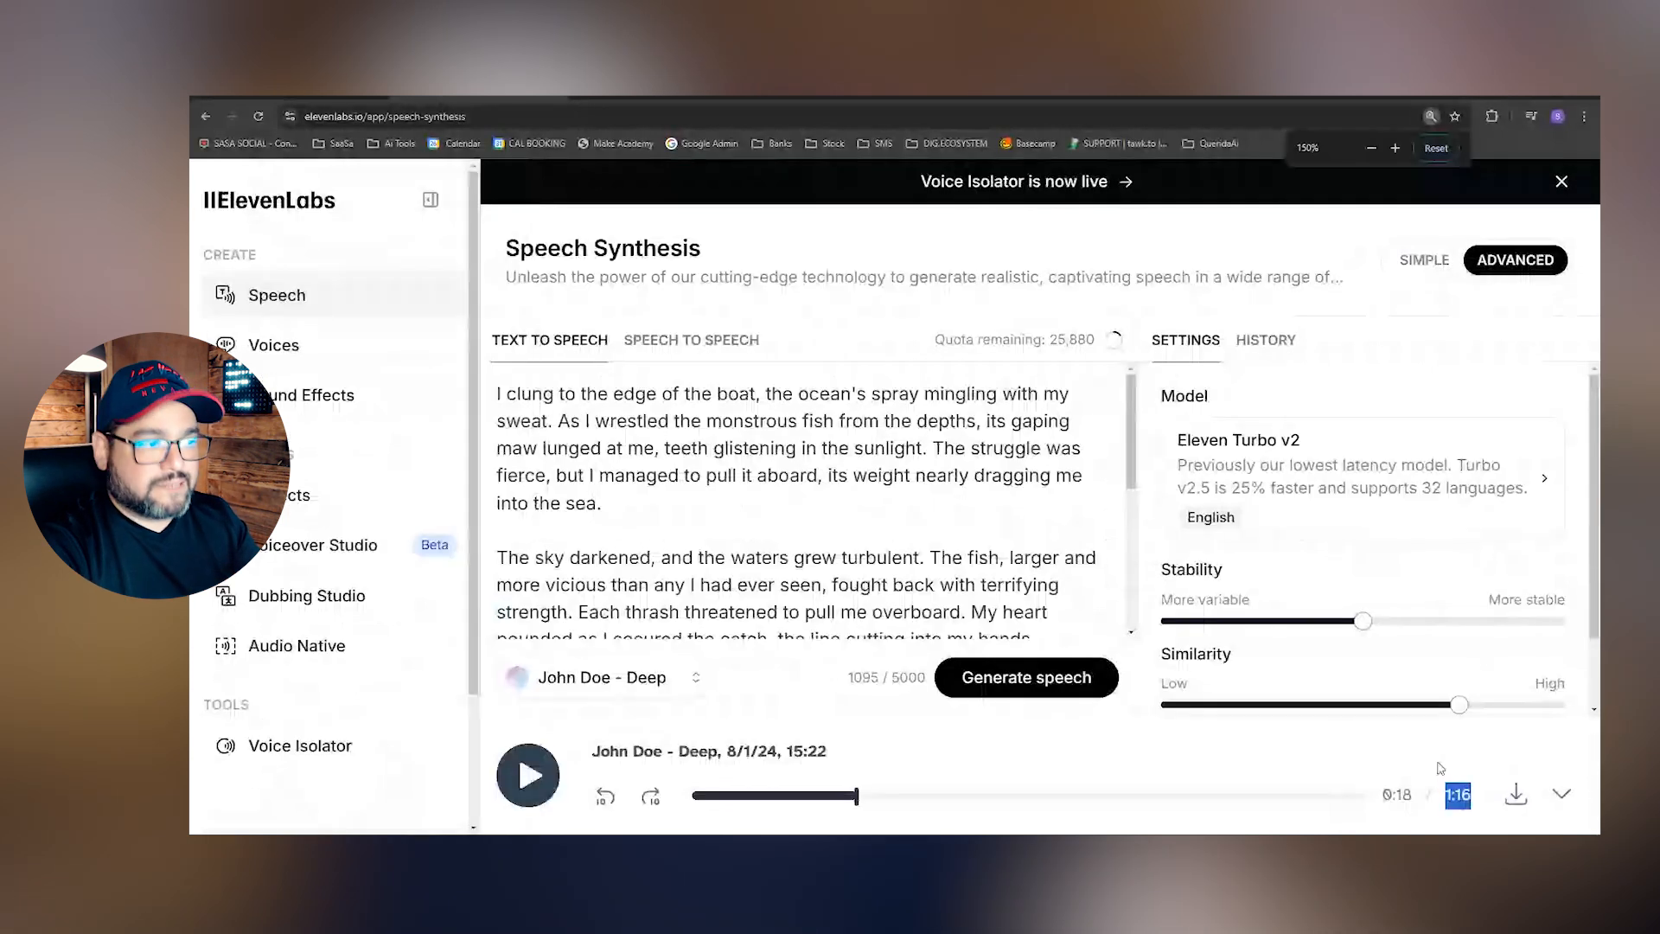
Shorten the first and third paragraphs of the narration script, then save the regenerated audio in the 08.01.2024 The Fishermen folder
key(ctrl+minus)
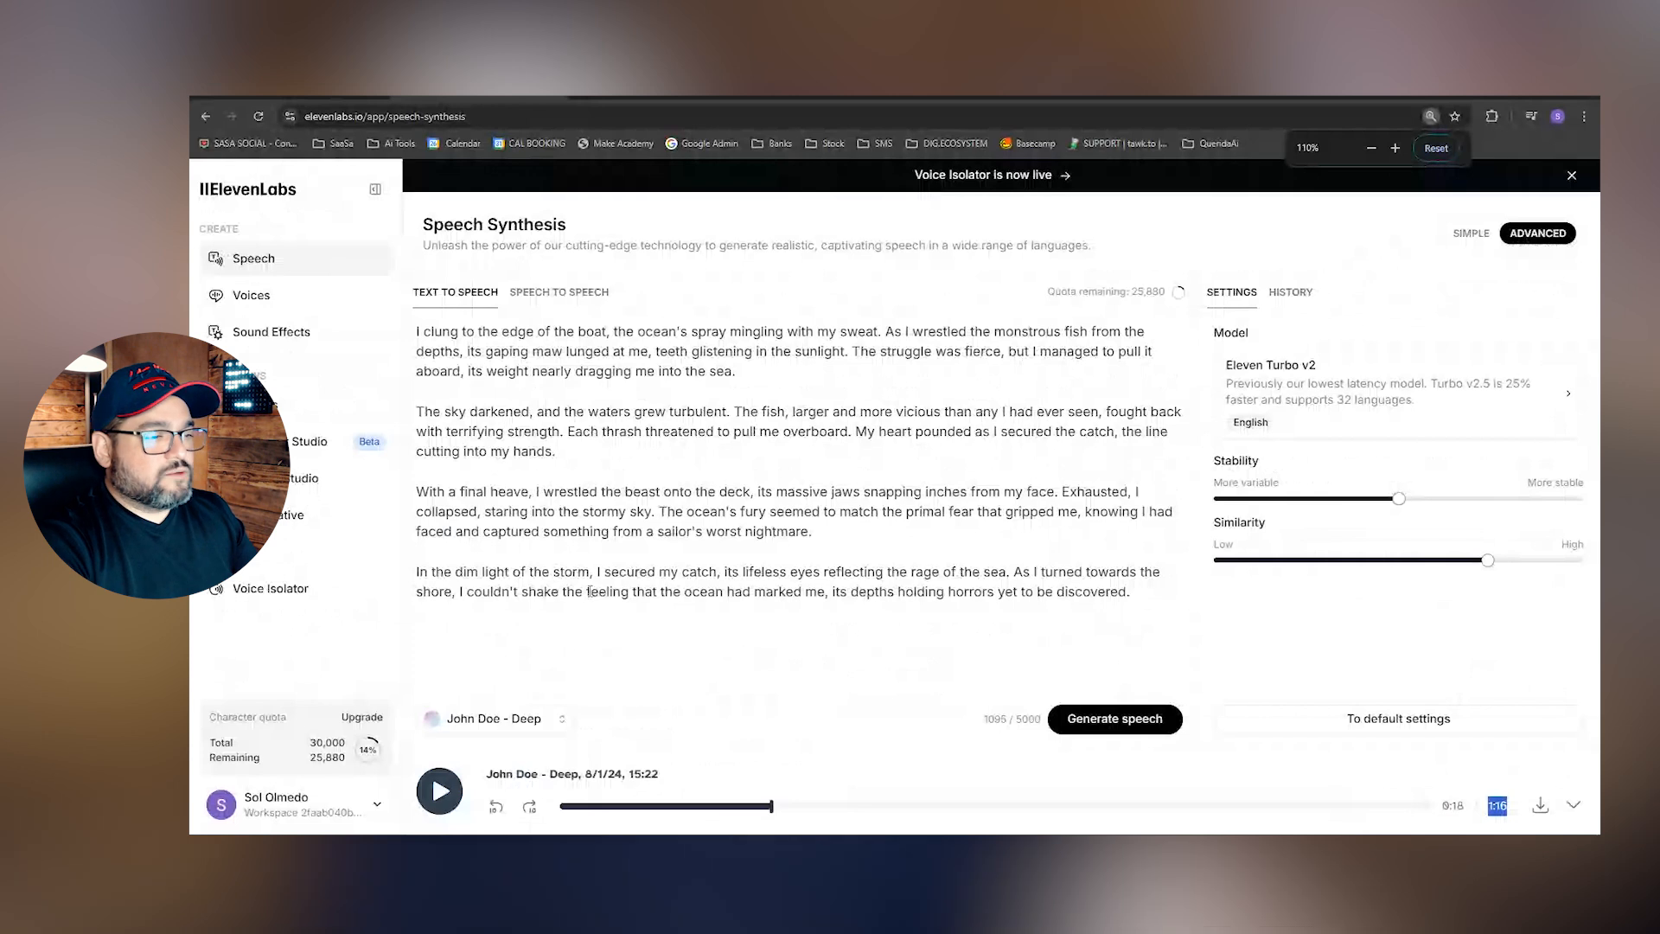
drag(885, 331, 886, 351)
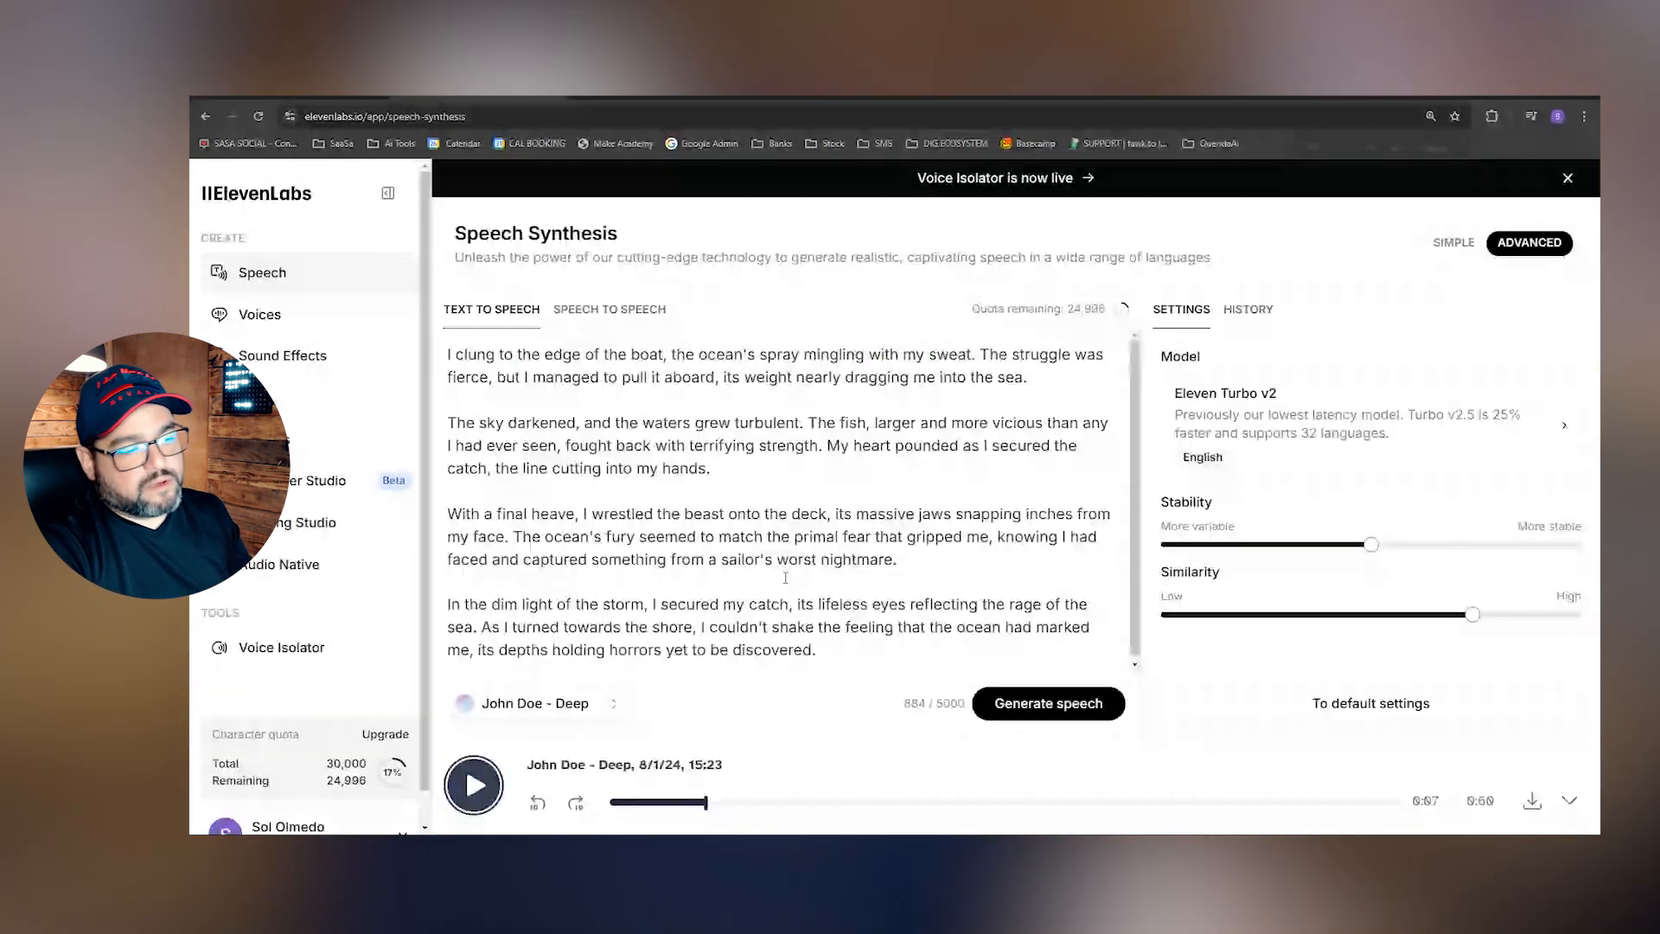
key(ctrl+minus)
drag(1014, 530, 466, 551)
key(BackSpace)
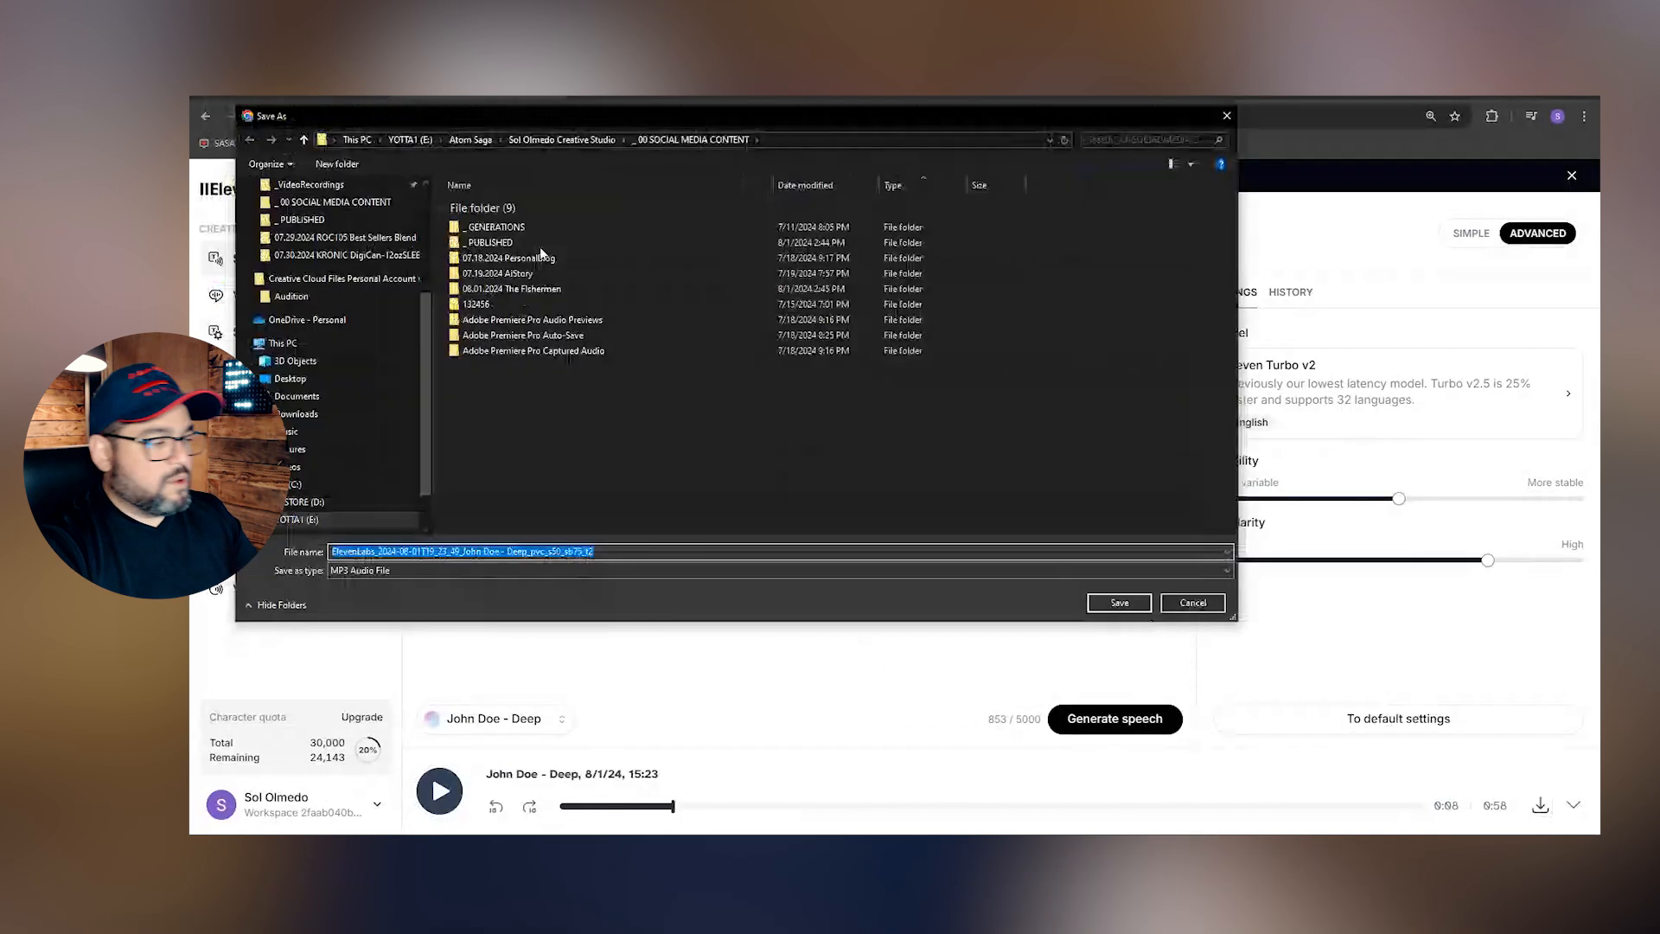
click(521, 294)
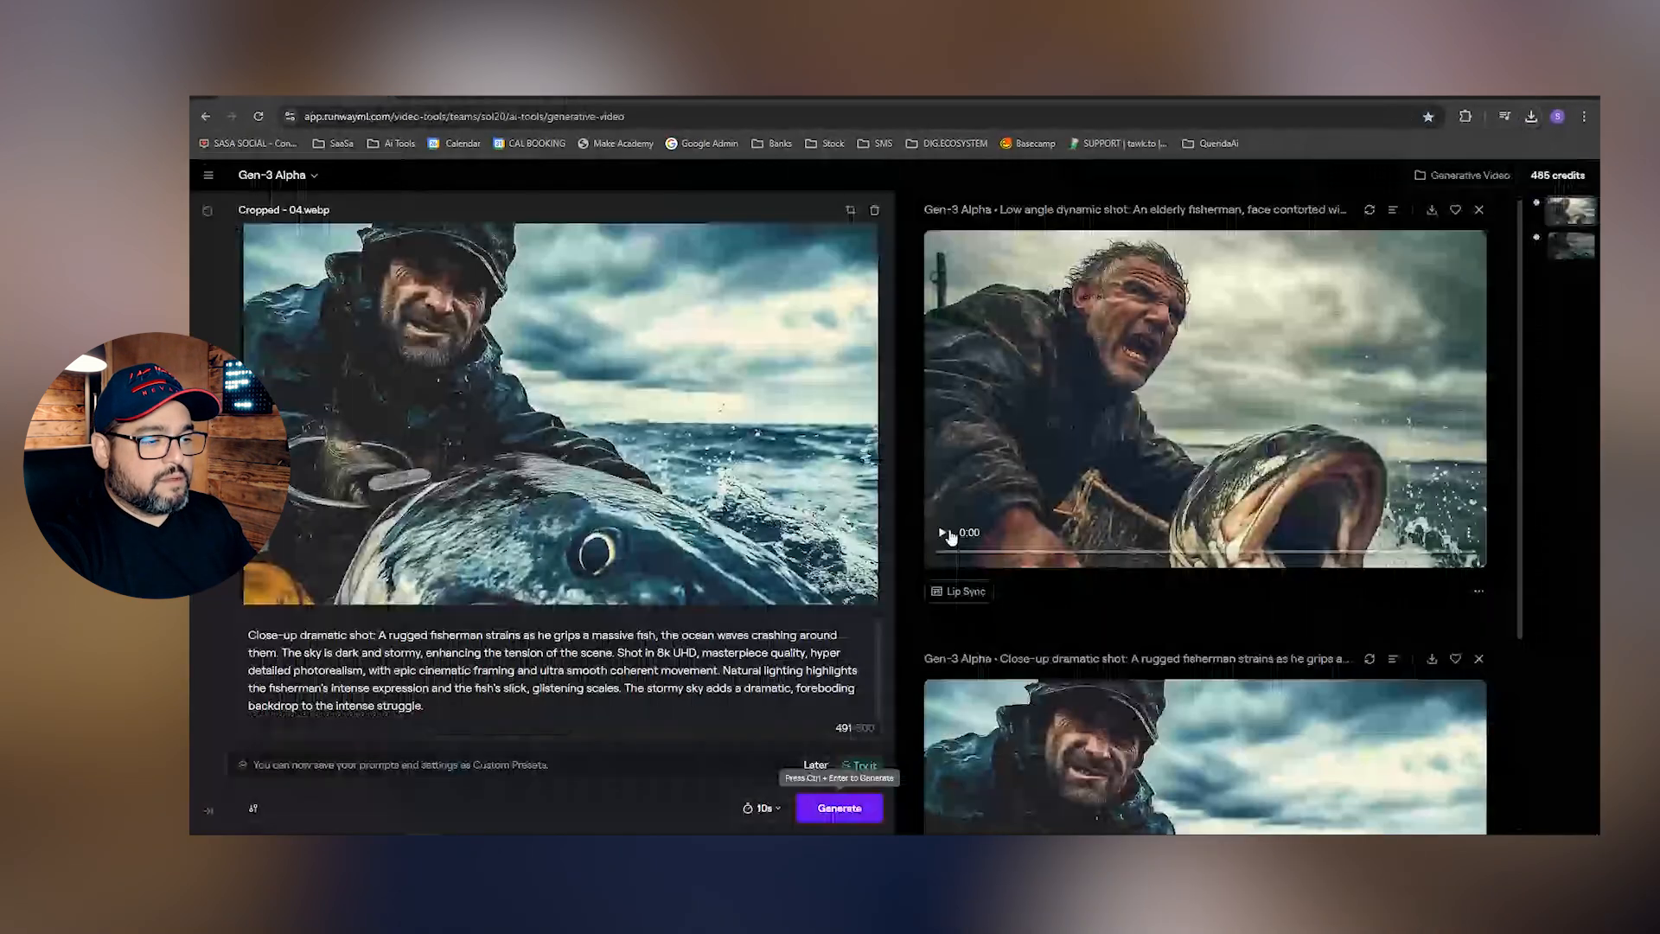
Play the low-angle elderly fisherman clip and the close-up rugged fisherman clip in Runway to review their motion
click(948, 539)
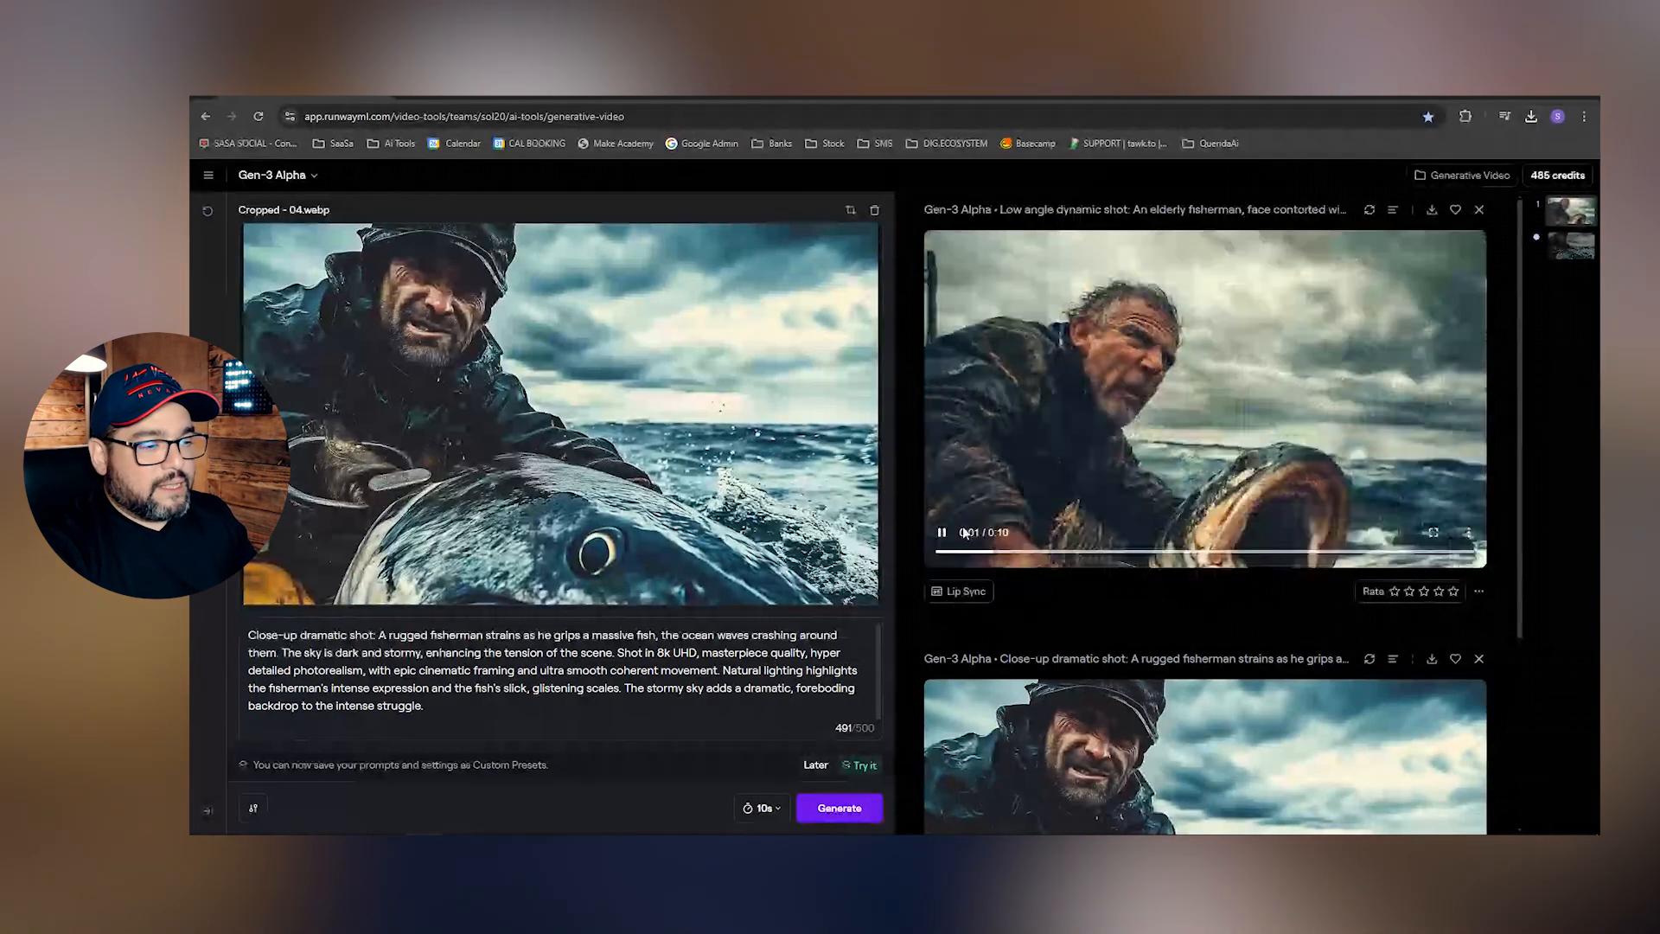
scroll(964, 533, down, 3)
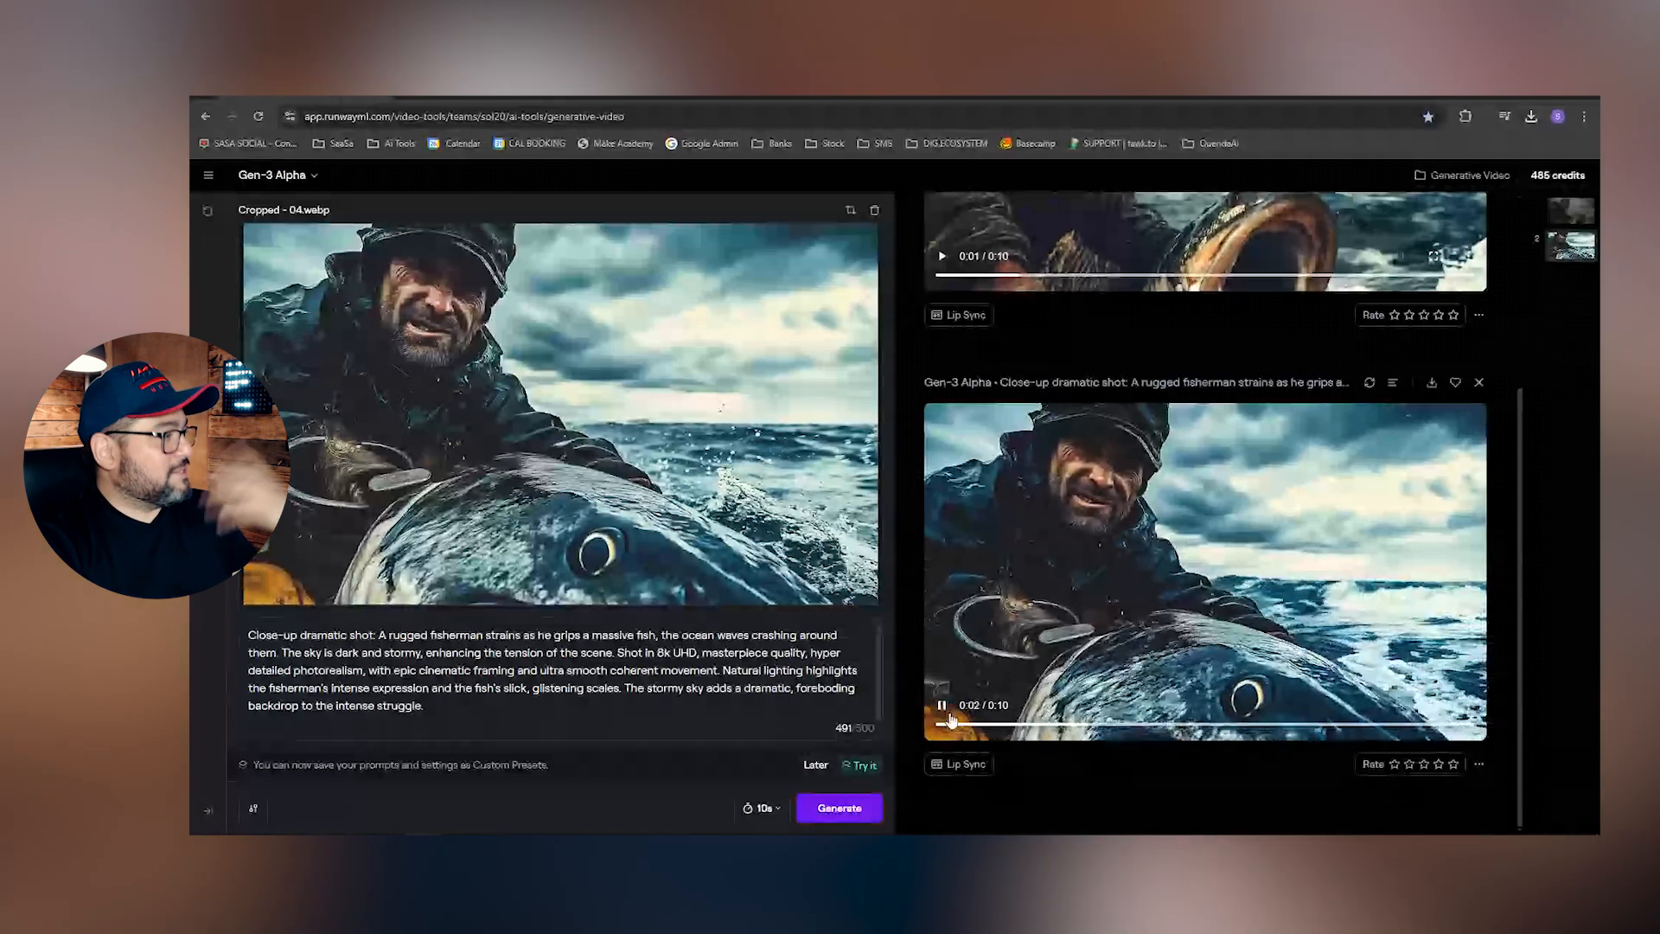
click(1173, 610)
scroll(1124, 611, up, 3)
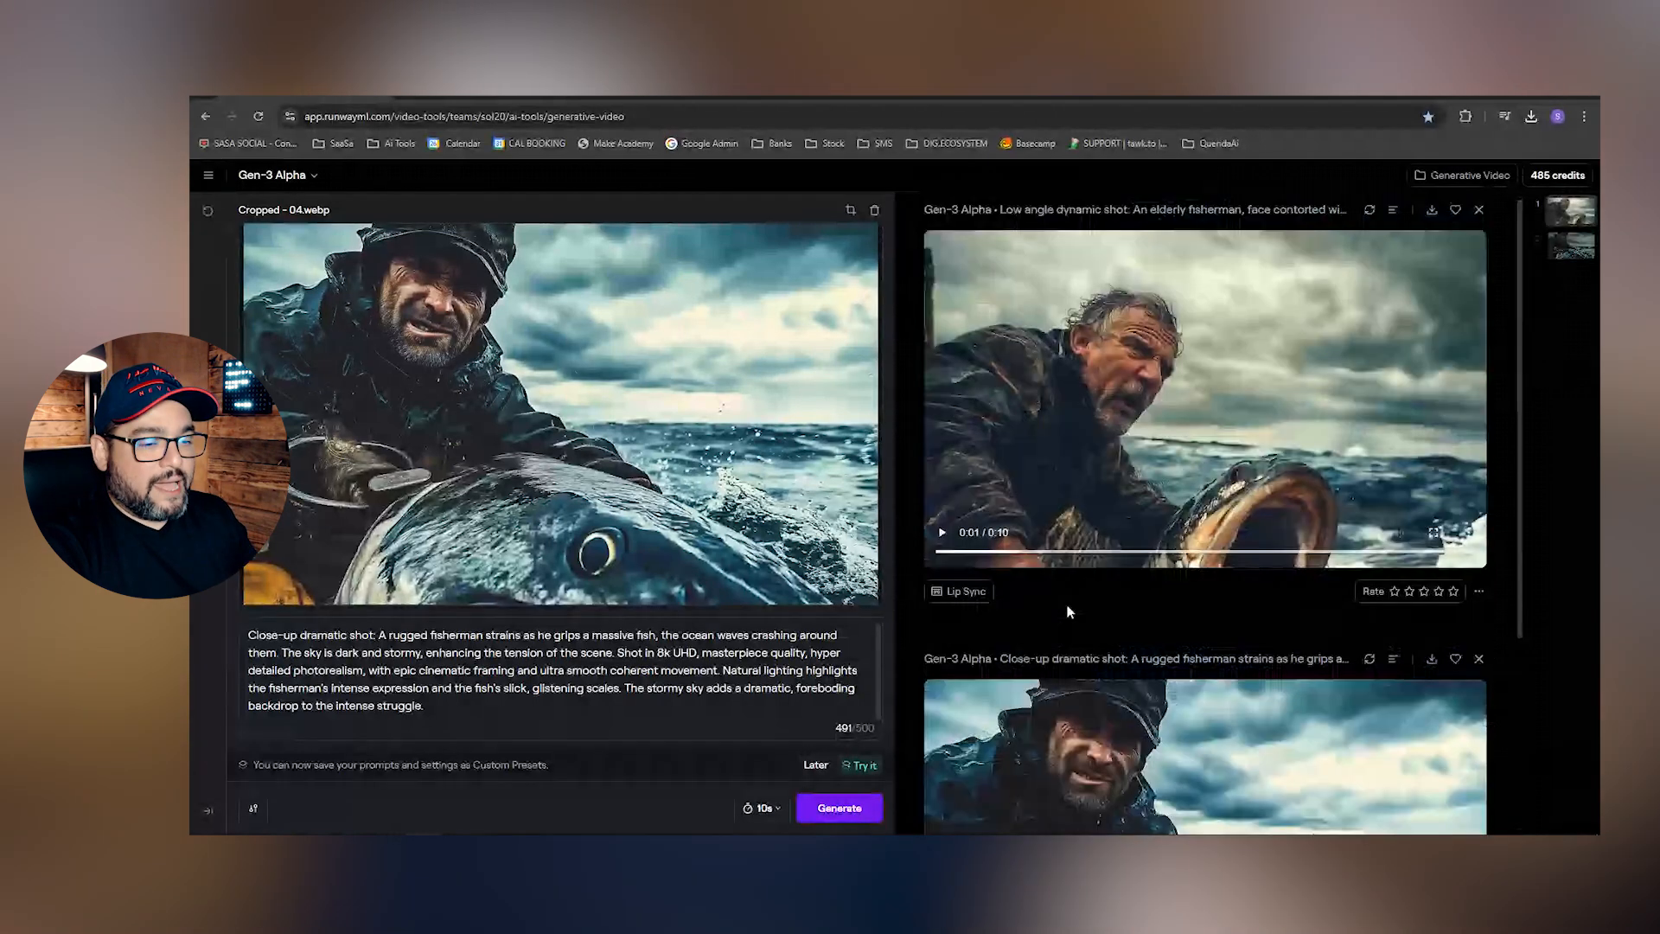
Download the close-up rugged fisherman clip as an MP4 into the 08.01.2024 The Fishermen folder with the filename prefix 04
scroll(1068, 611, down, 3)
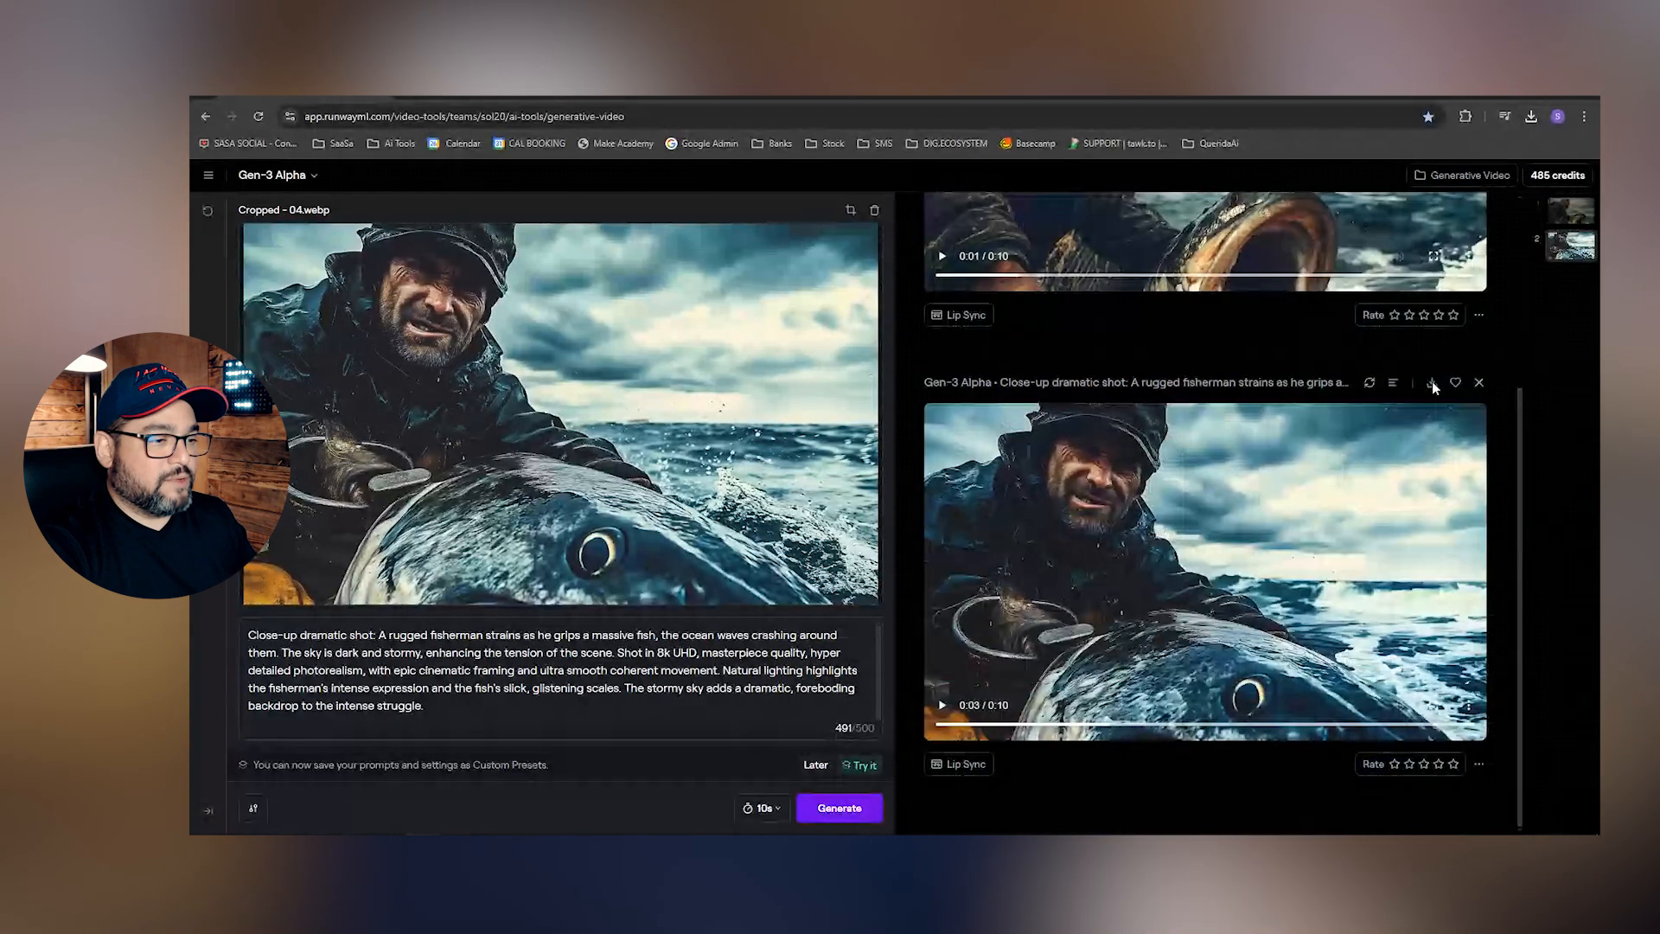
click(1431, 382)
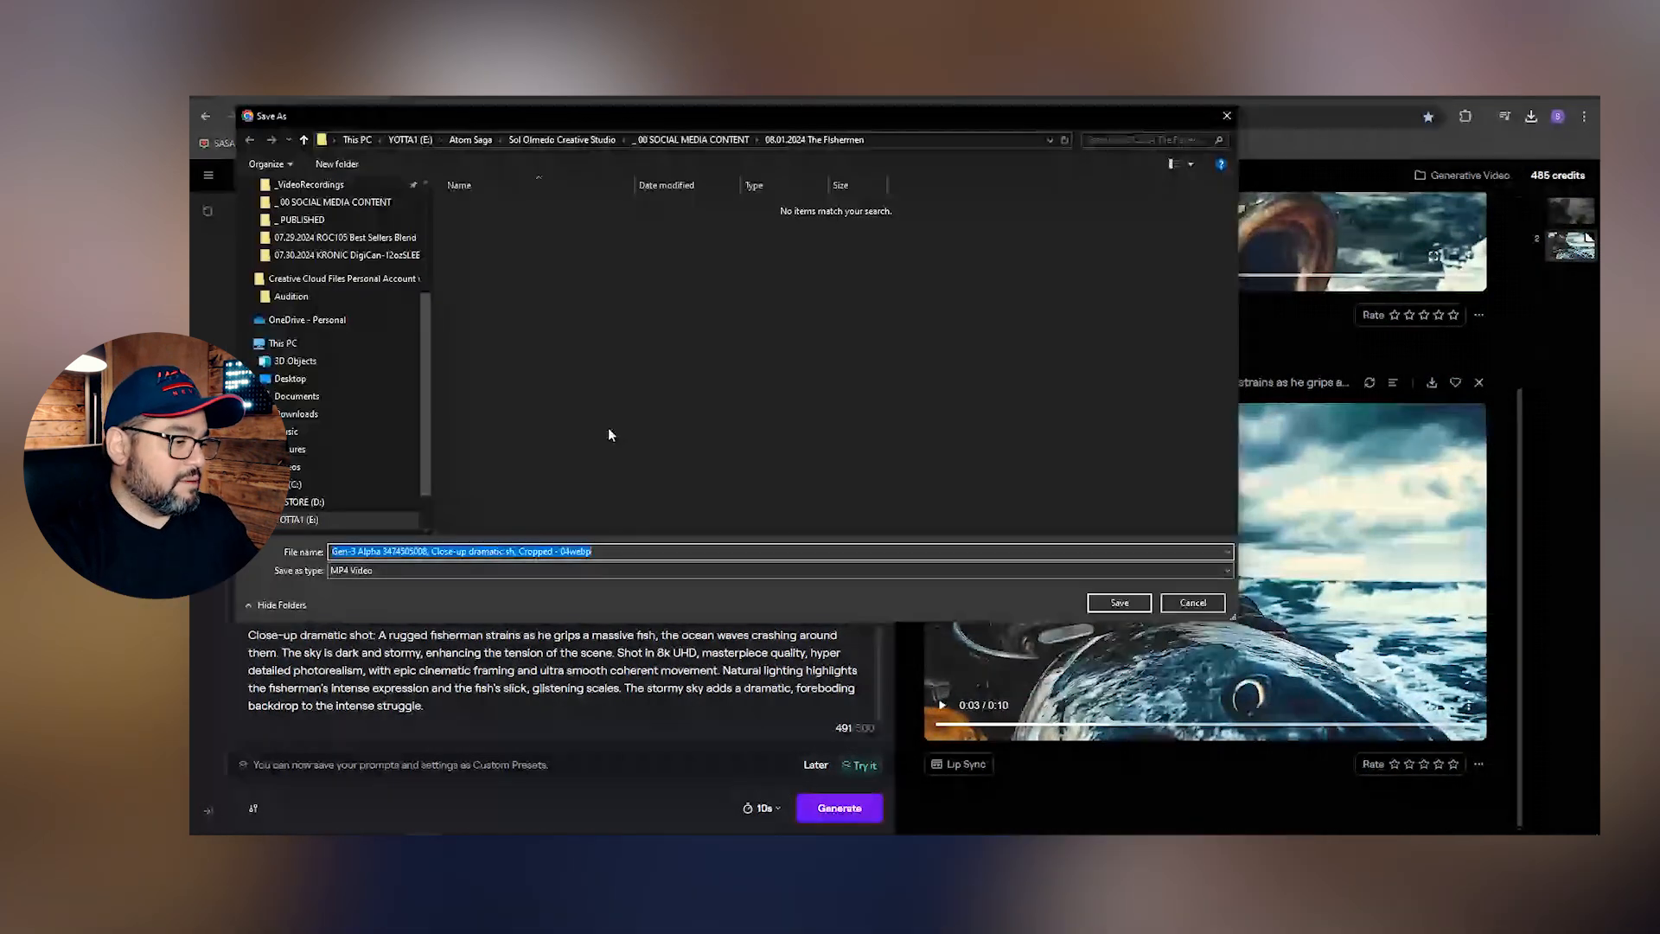
key(Return)
scroll(1426, 646, up, 3)
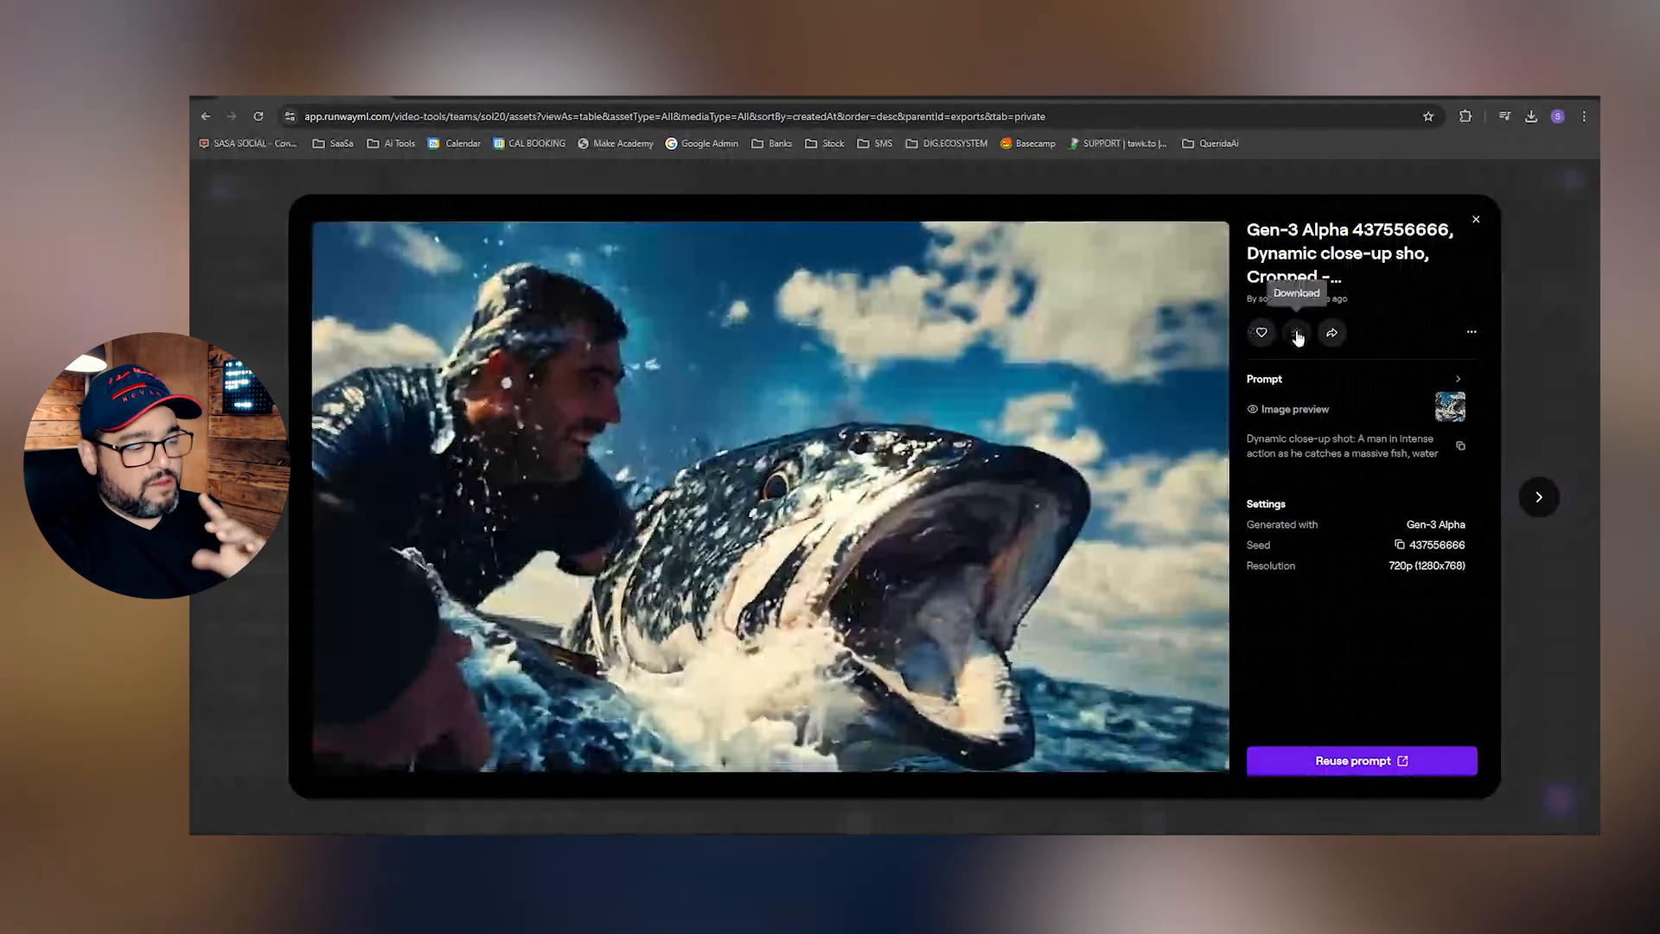
Download the exported dynamic close-up clip with the filename prefix 01, then close its preview and deselect it in the Exports list
click(1296, 333)
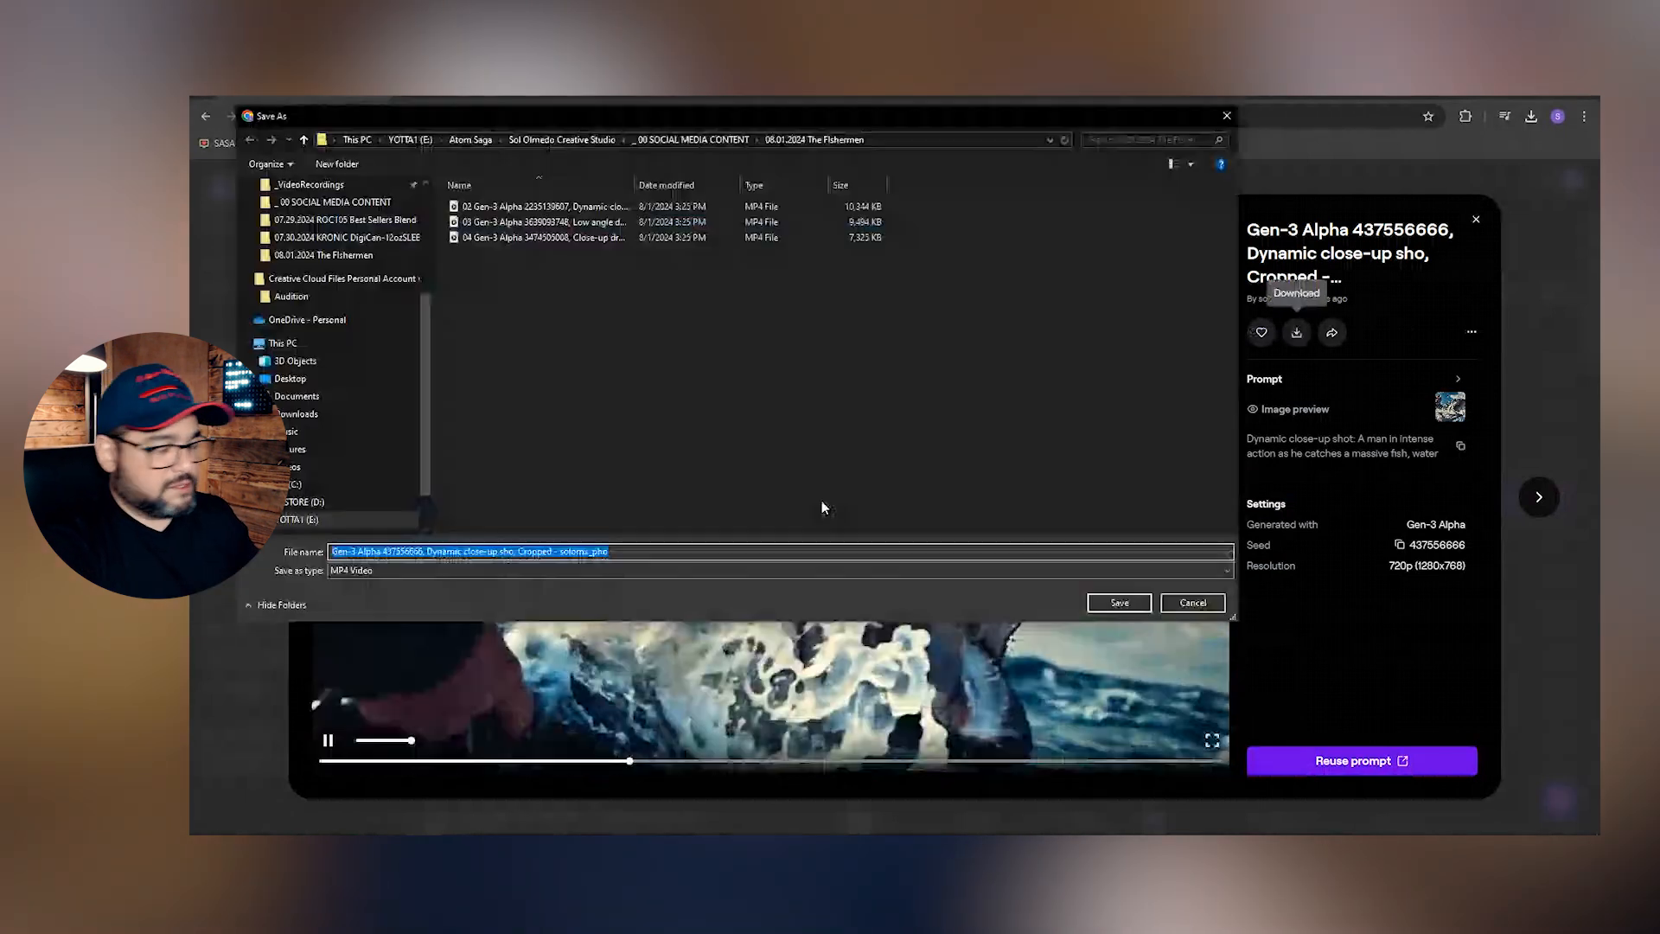
key(Home)
text(01)
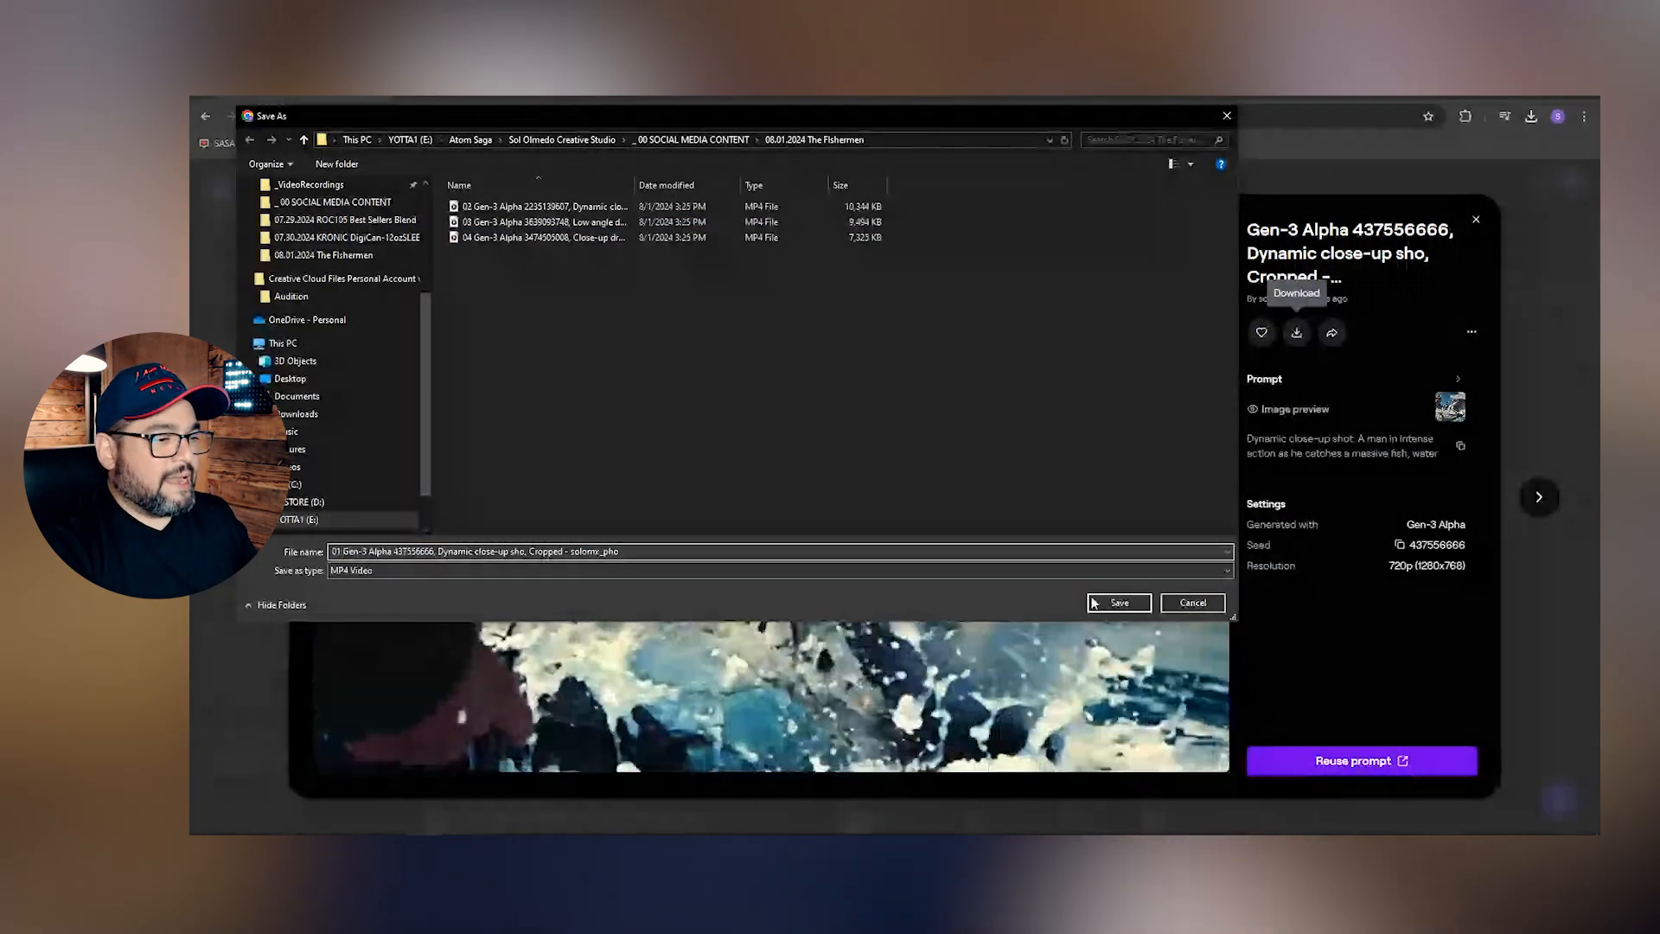
key(Return)
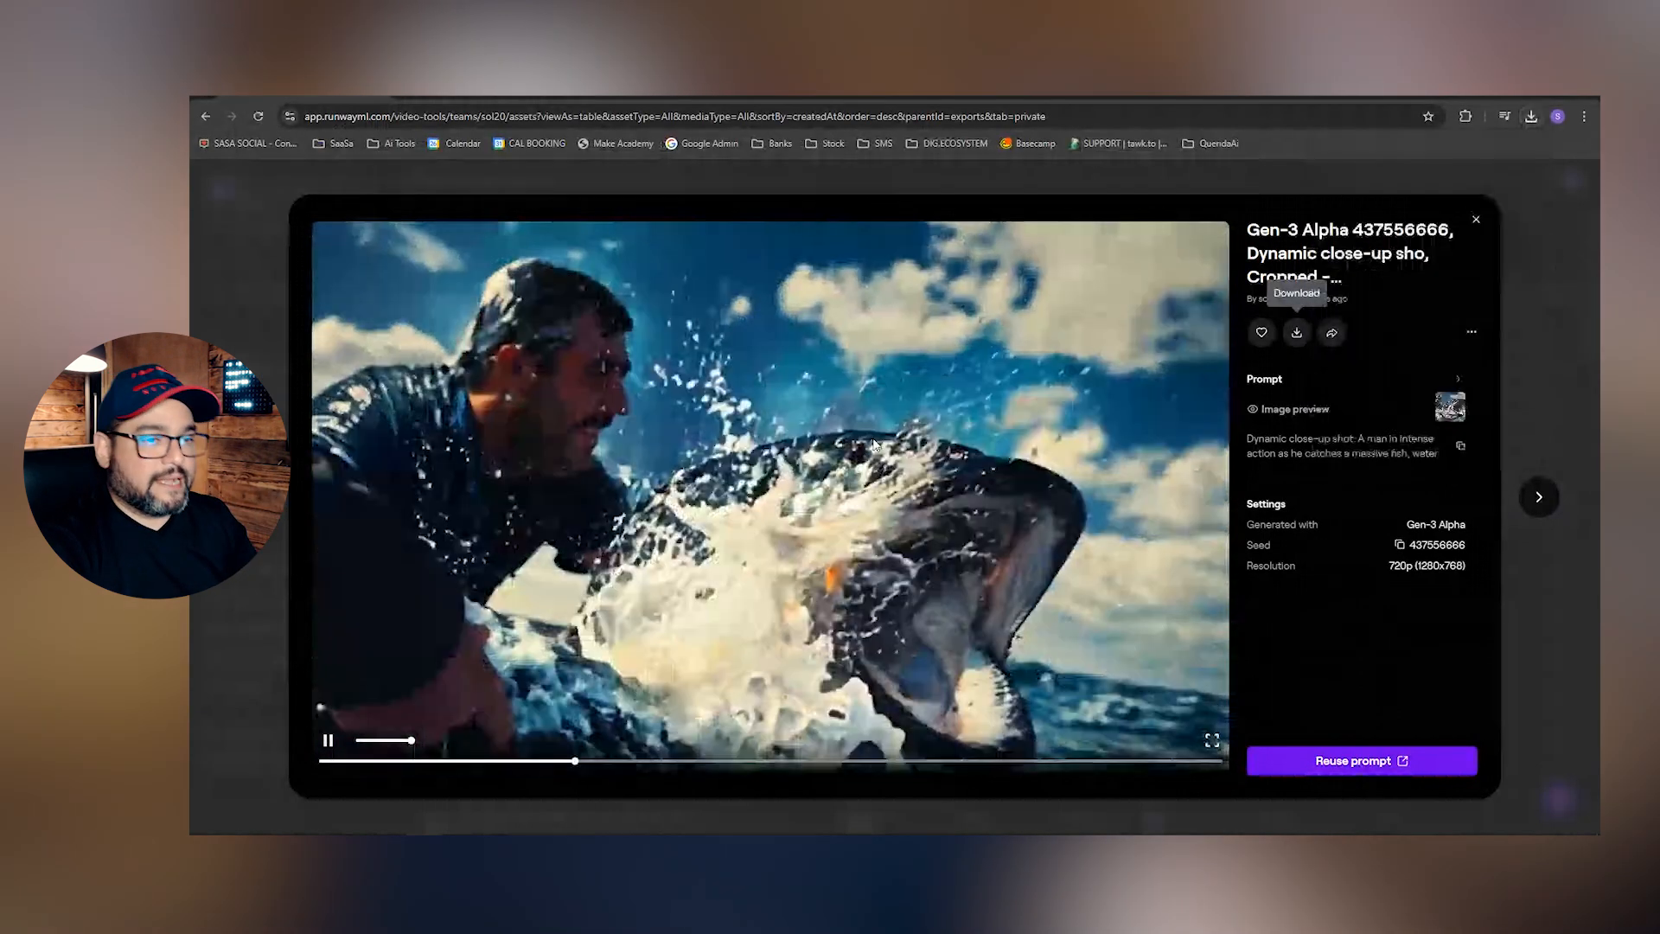
key(Escape)
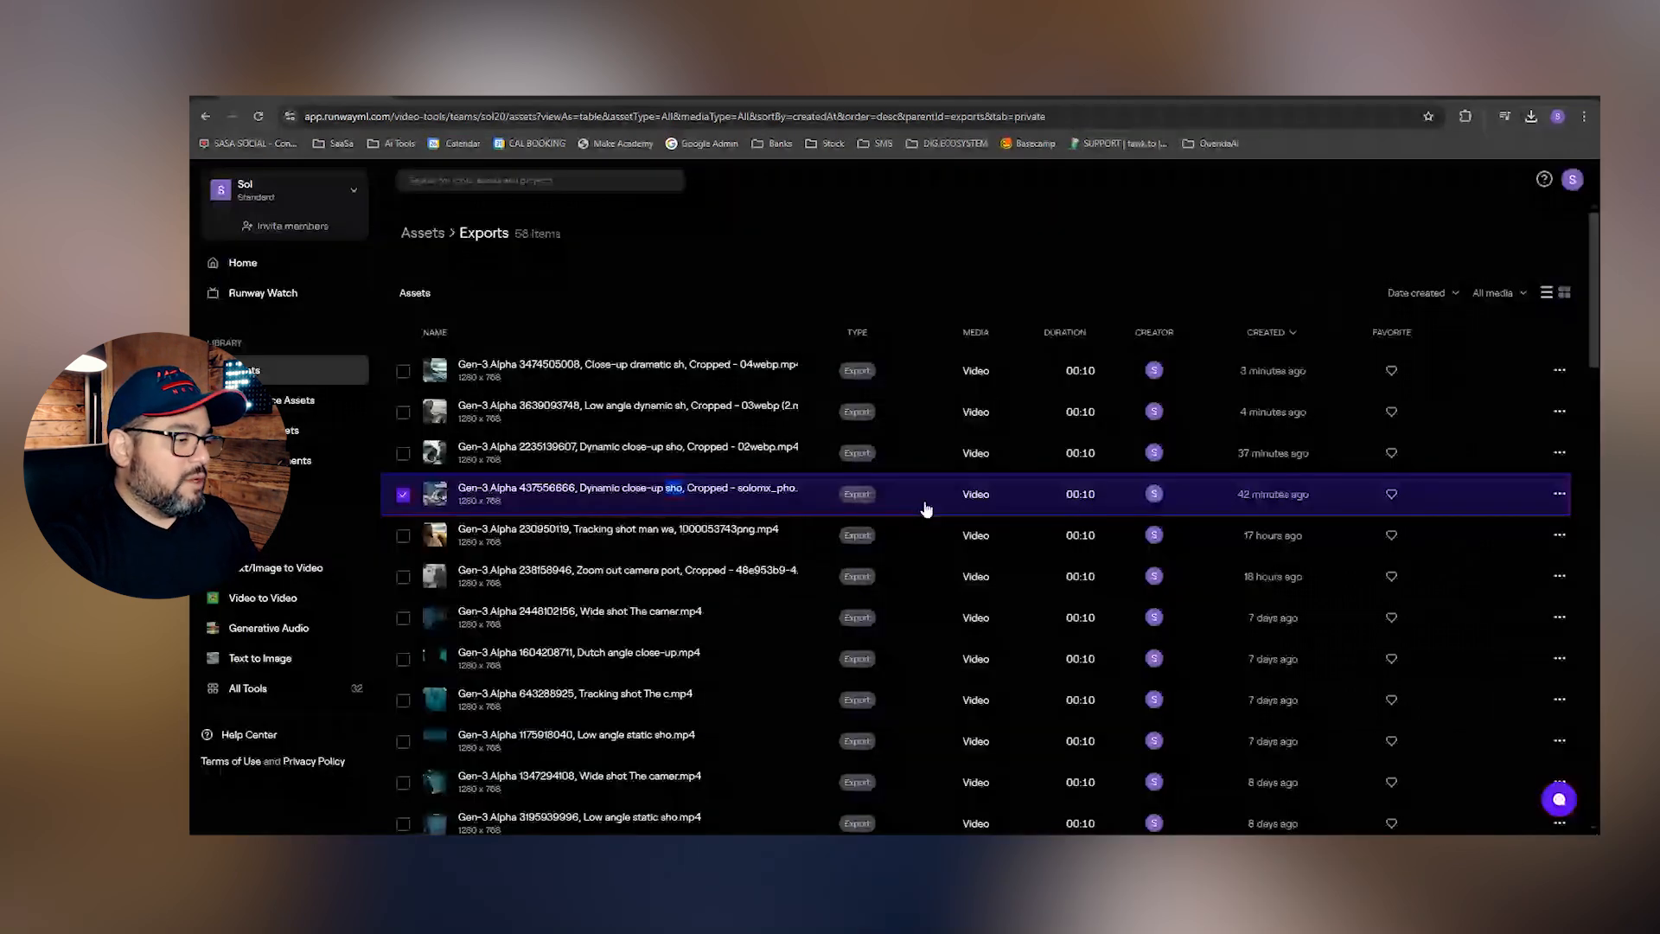
click(403, 496)
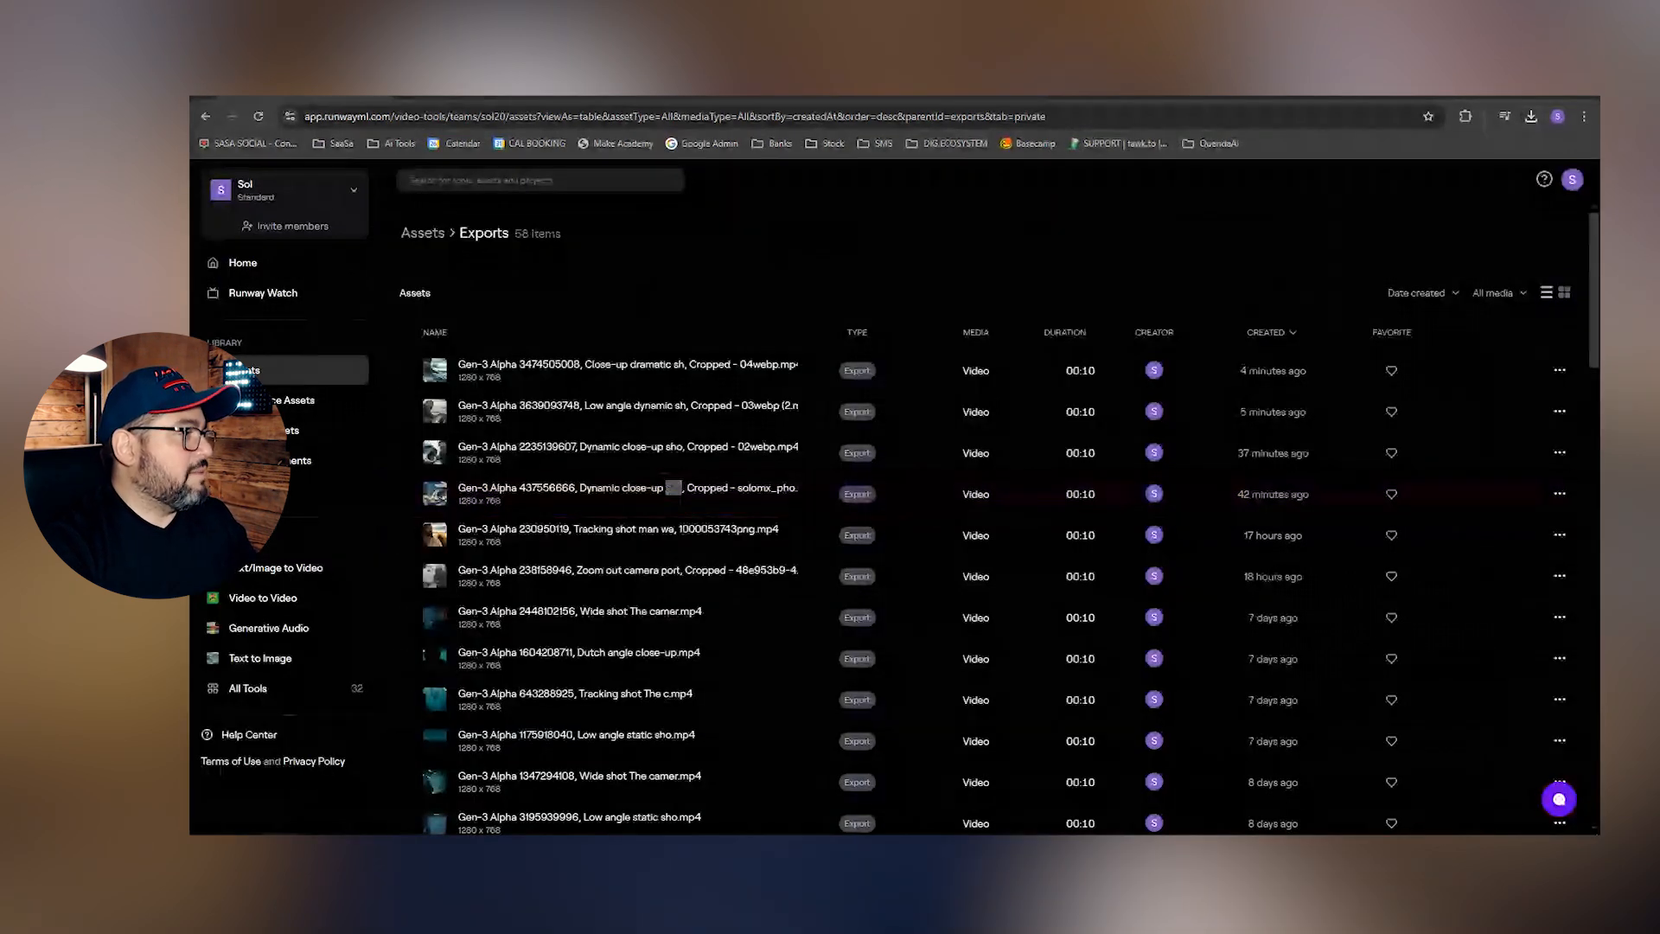
Switch to File Explorer and check the narration, video and image files in the 08.01.2024 The Fishermen folder
key(alt+Tab)
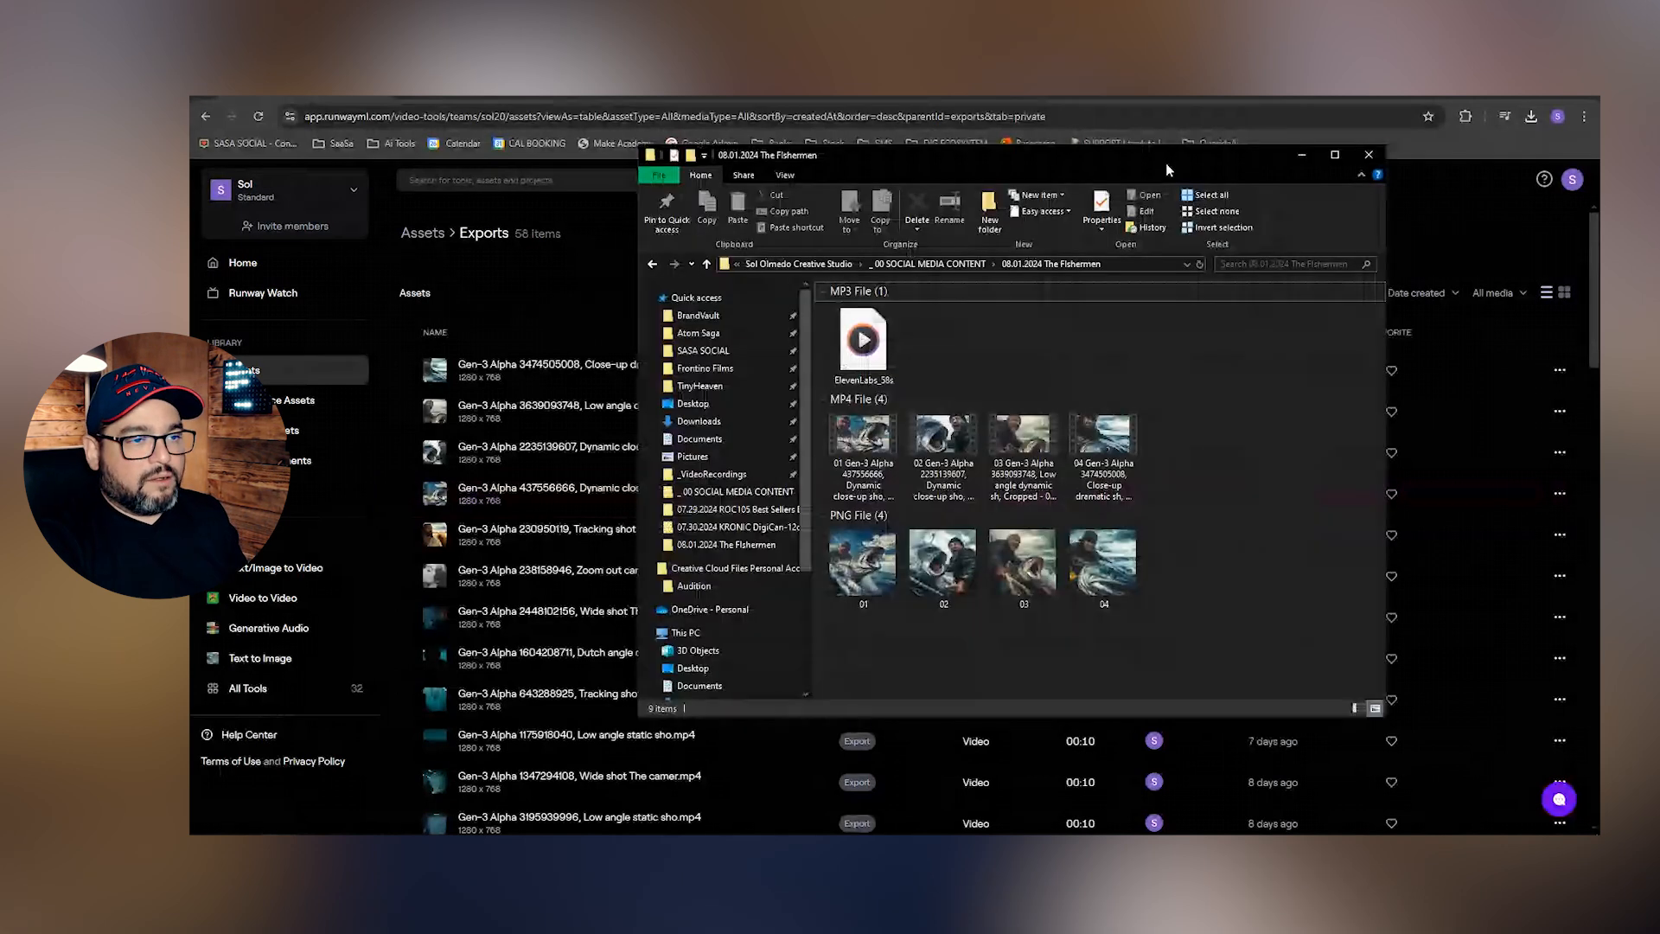
click(1337, 157)
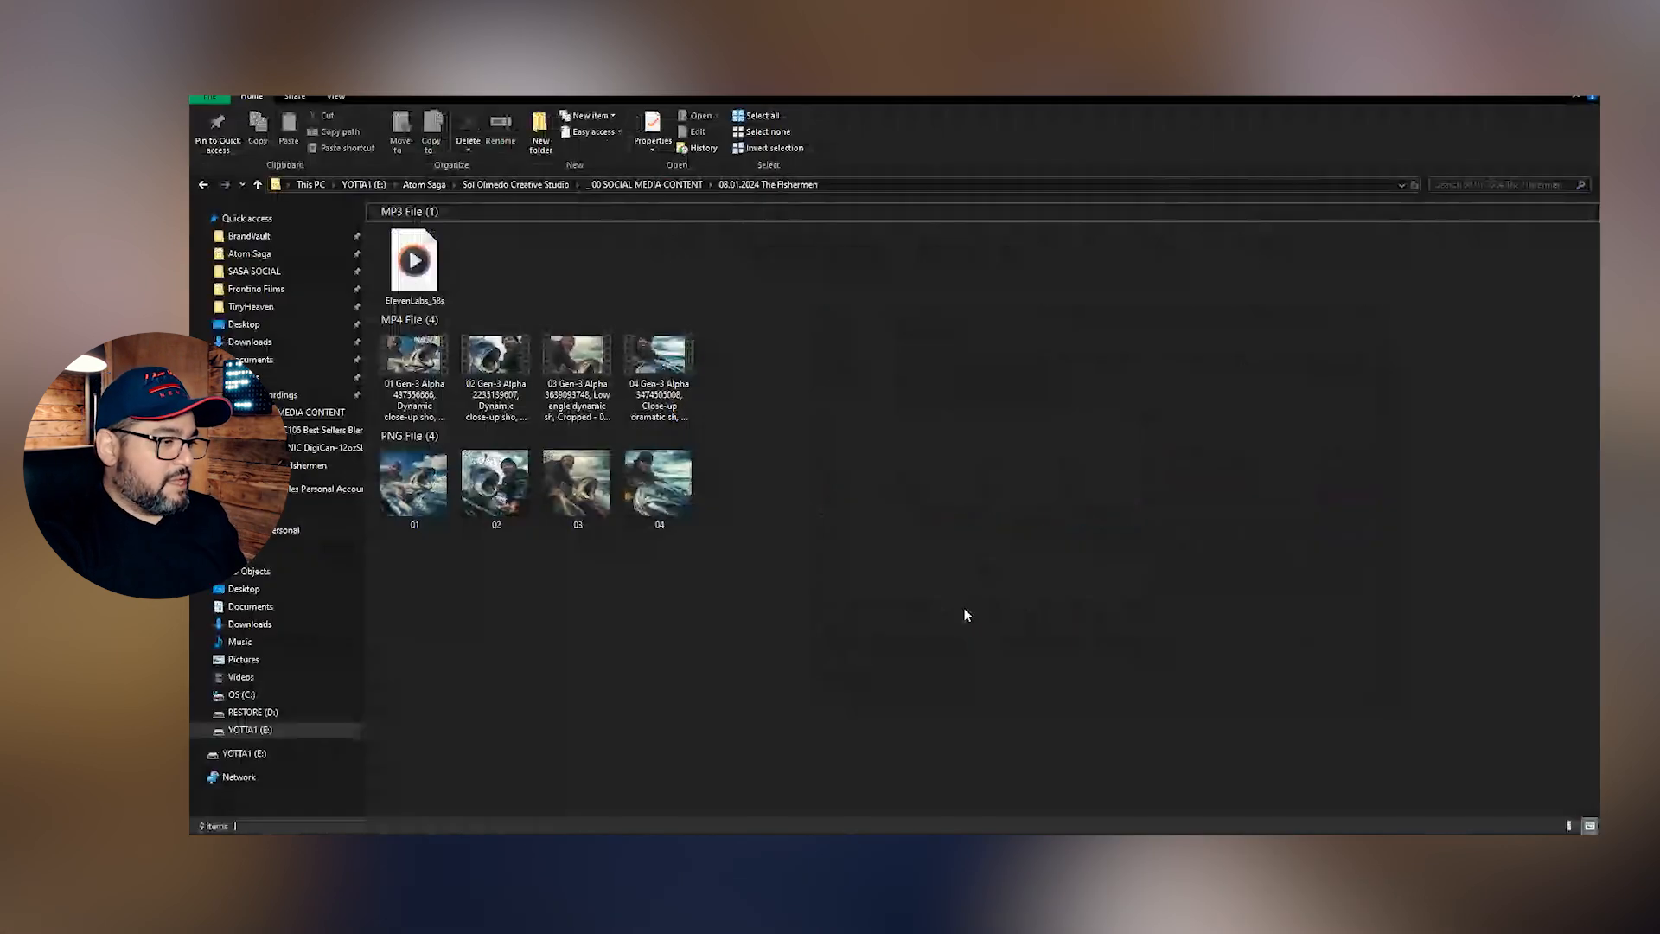
drag(765, 377, 429, 366)
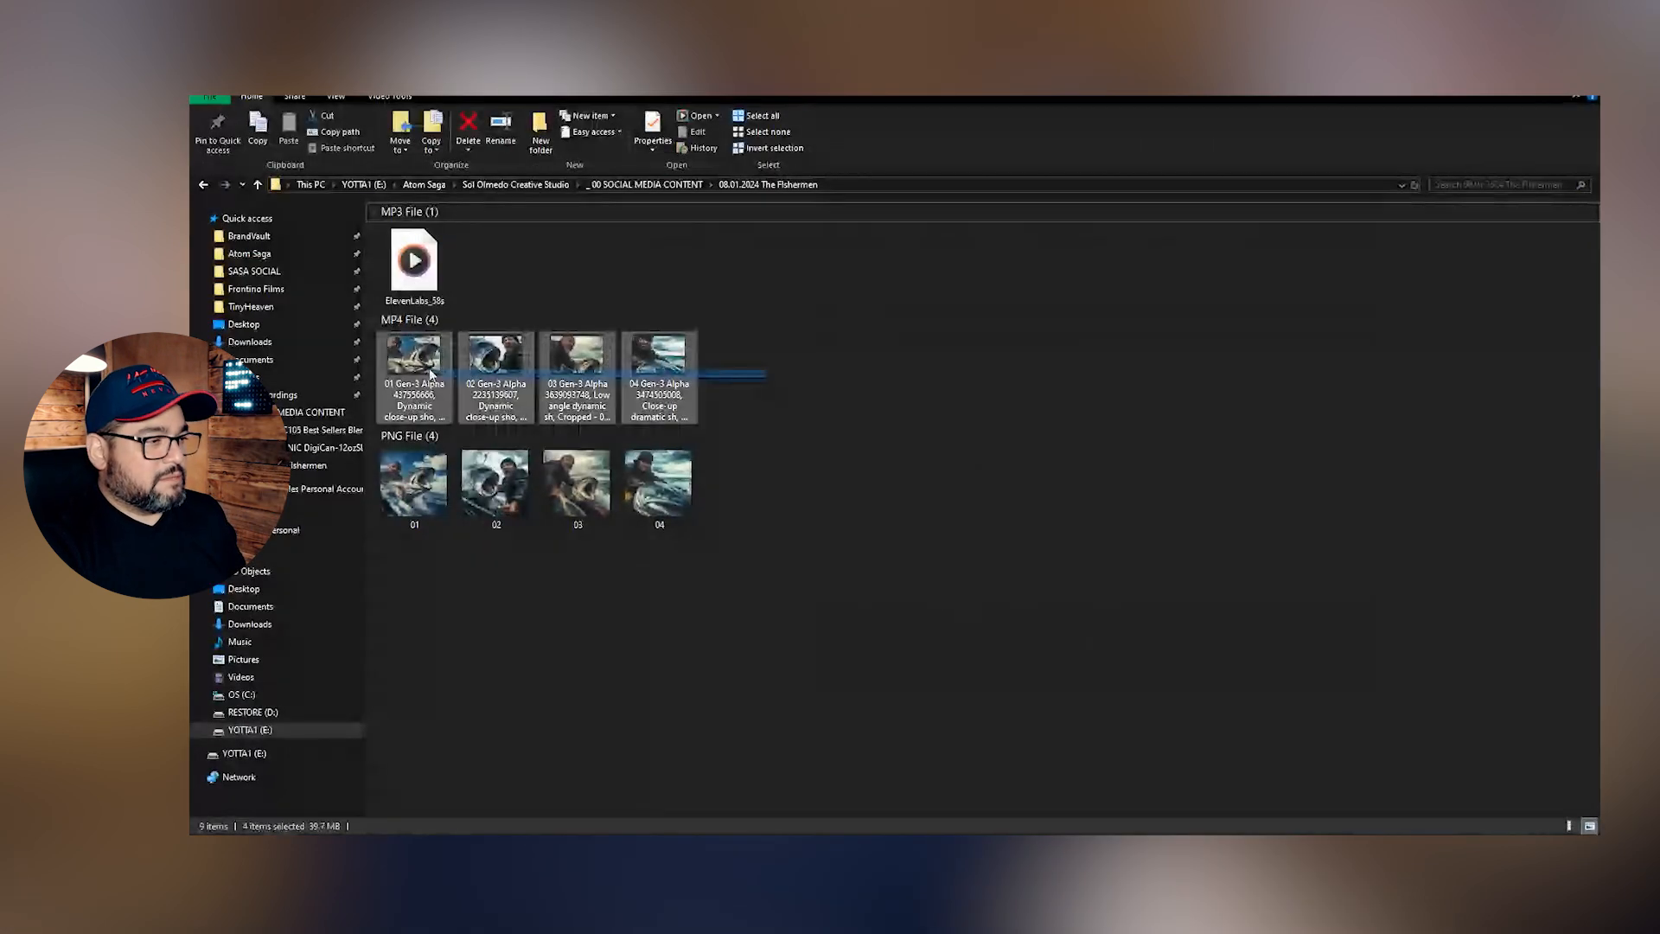
click(451, 308)
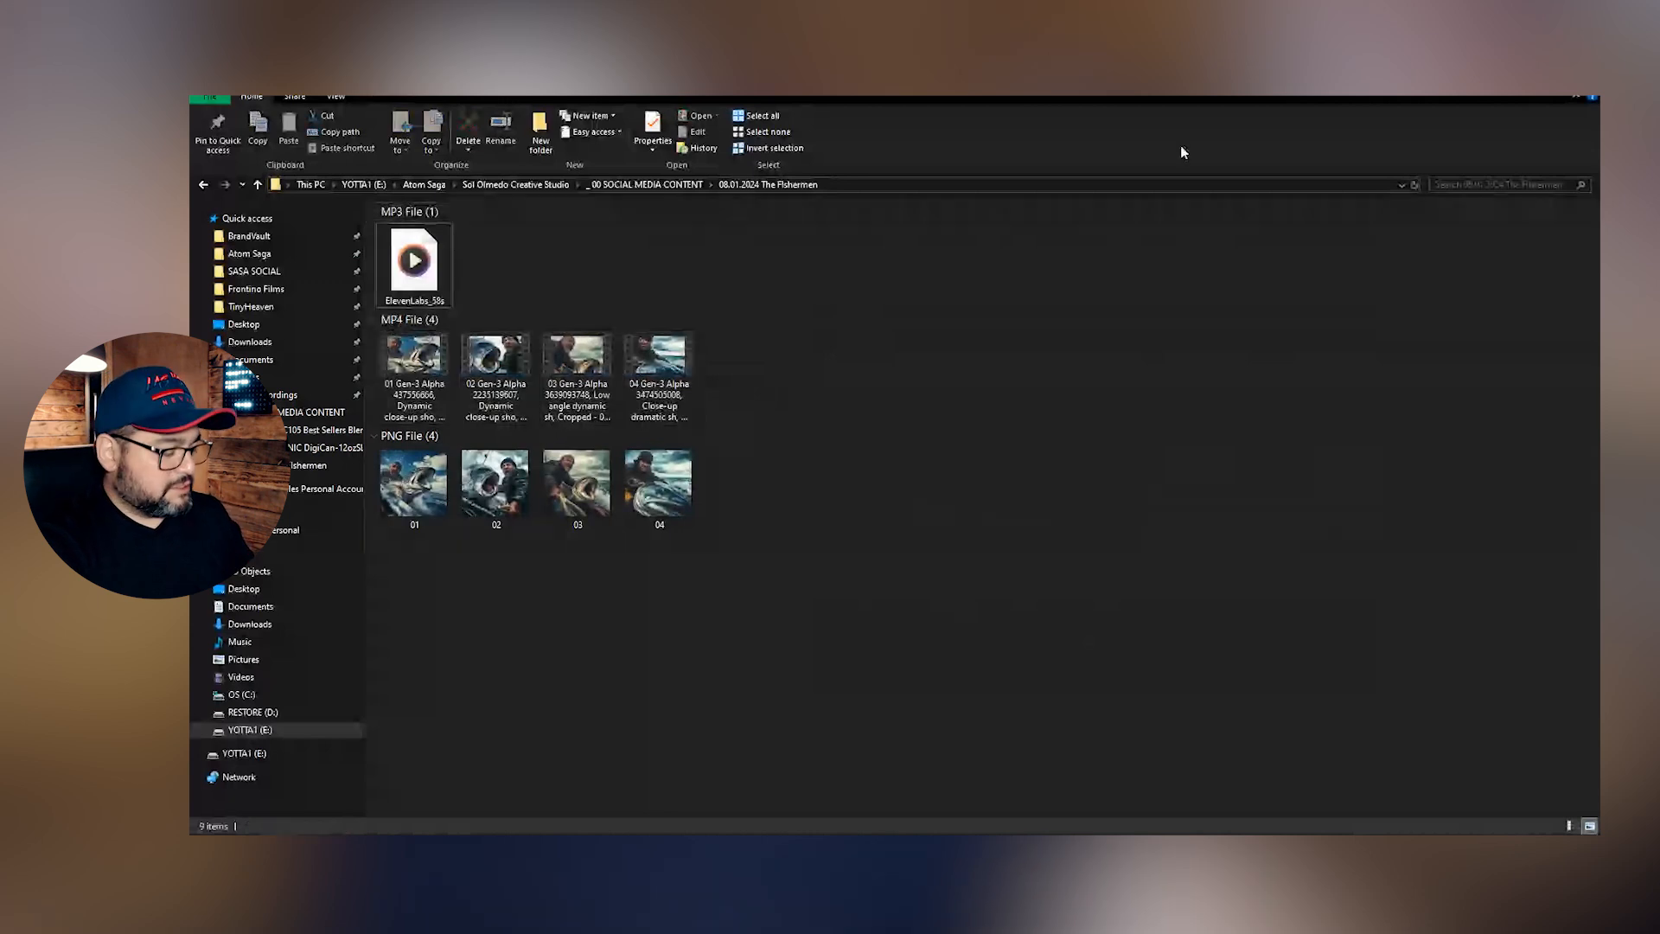
key(super+Left)
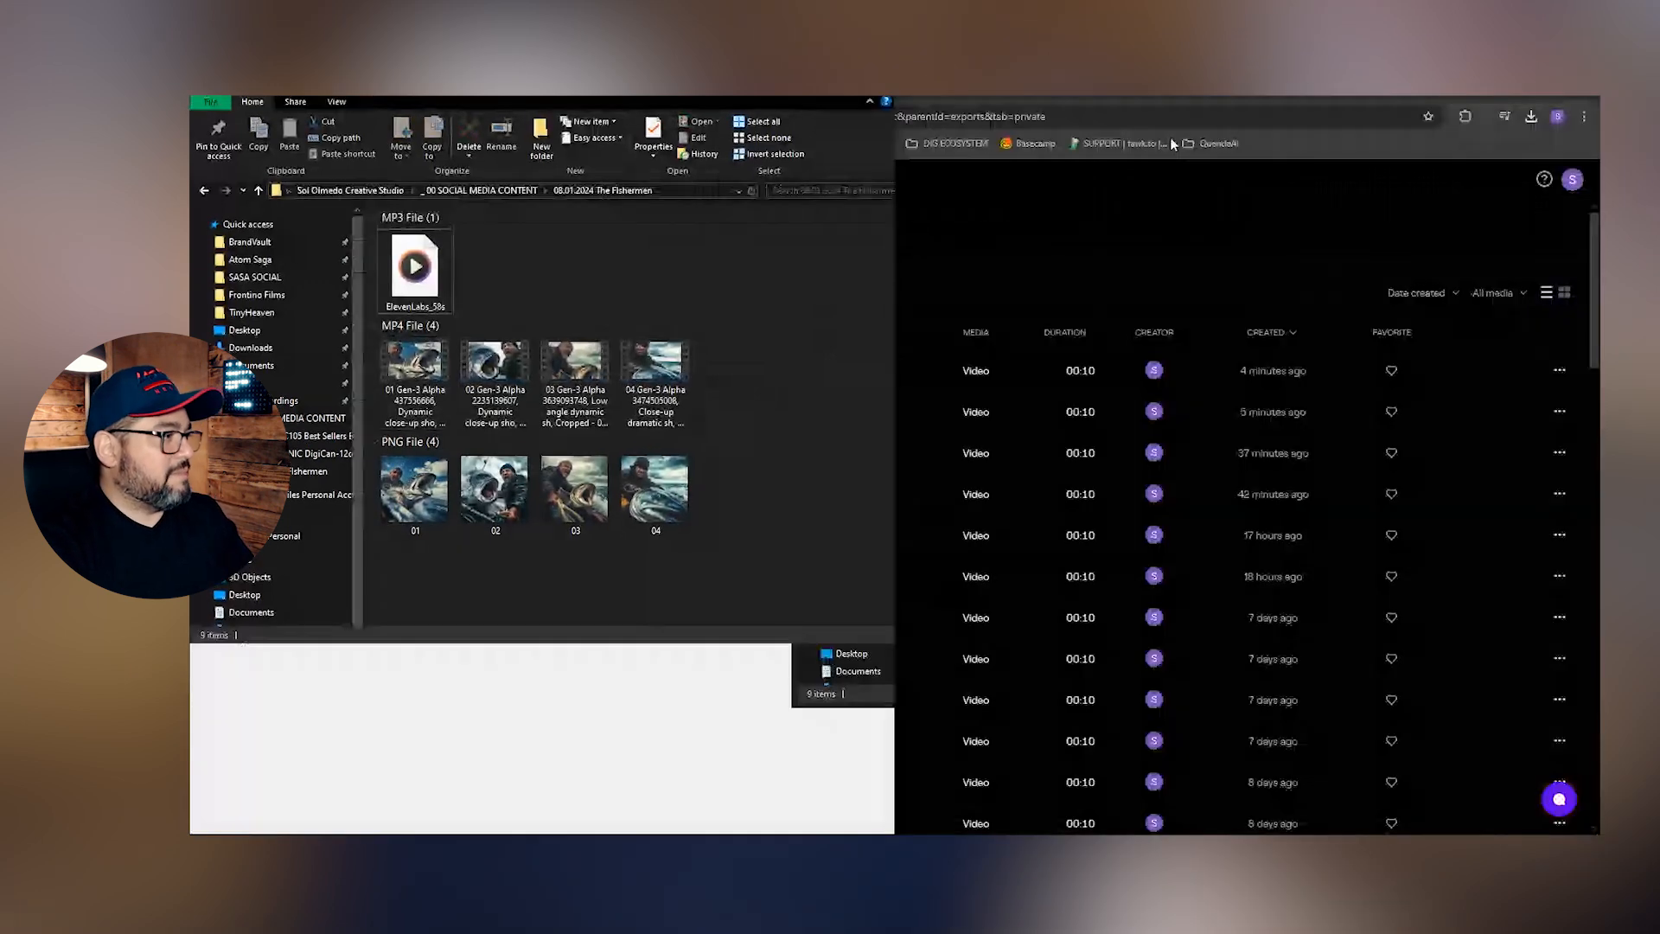
click(1170, 136)
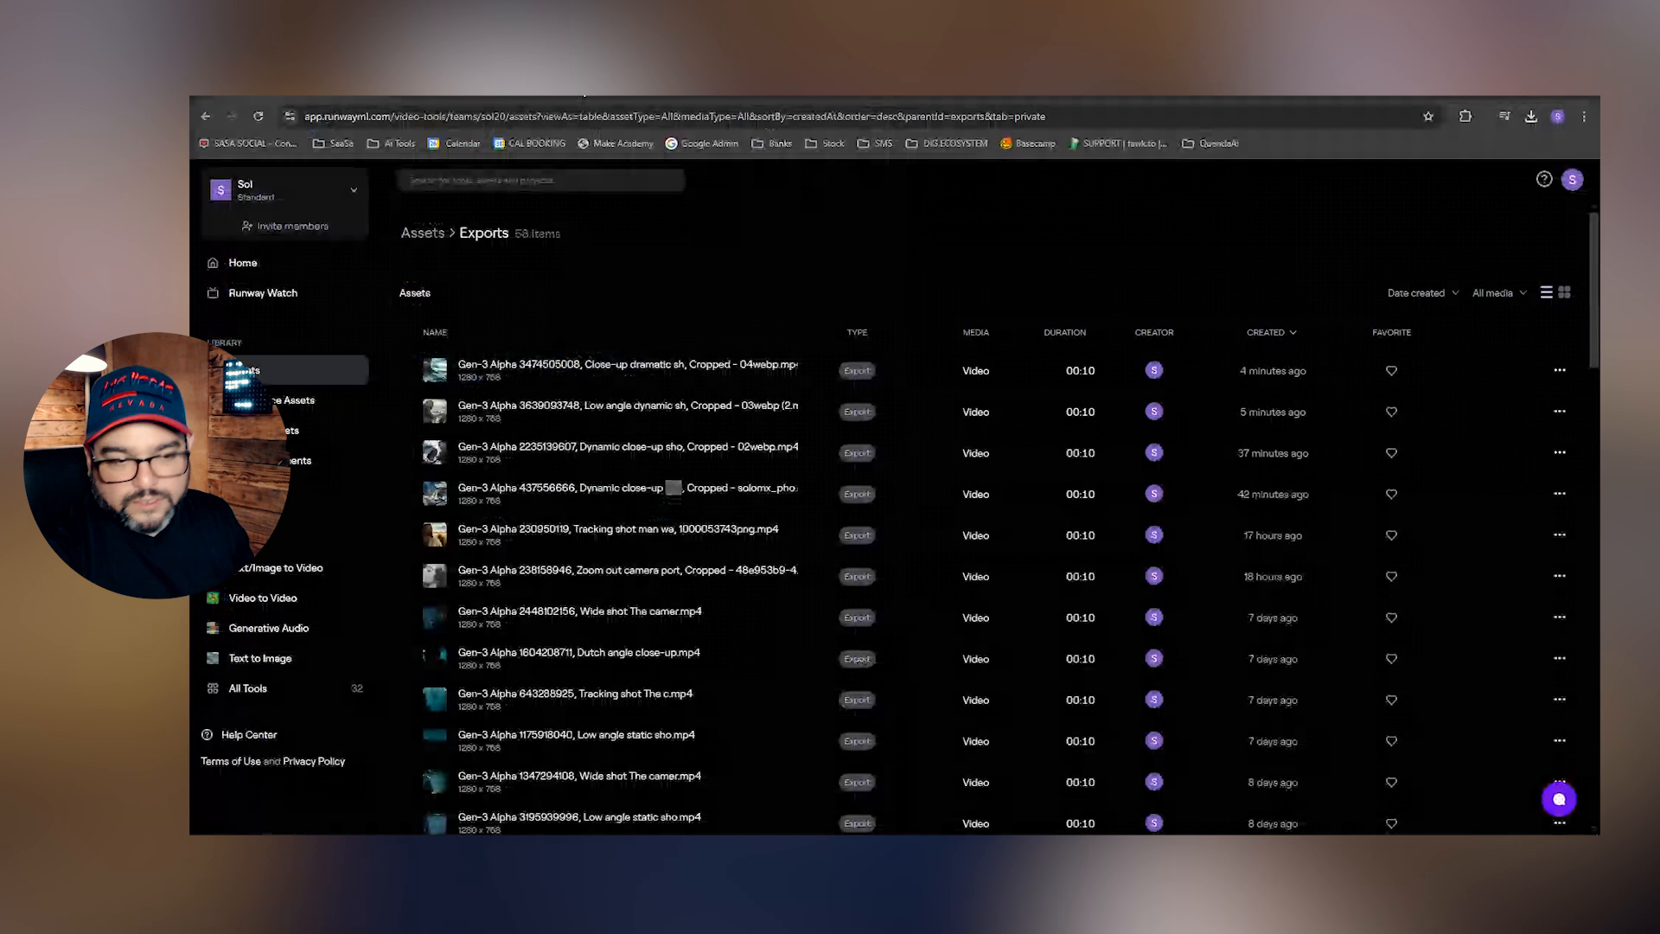
Open Canva in a new browser tab and sign in with the suggested Google account
click(581, 95)
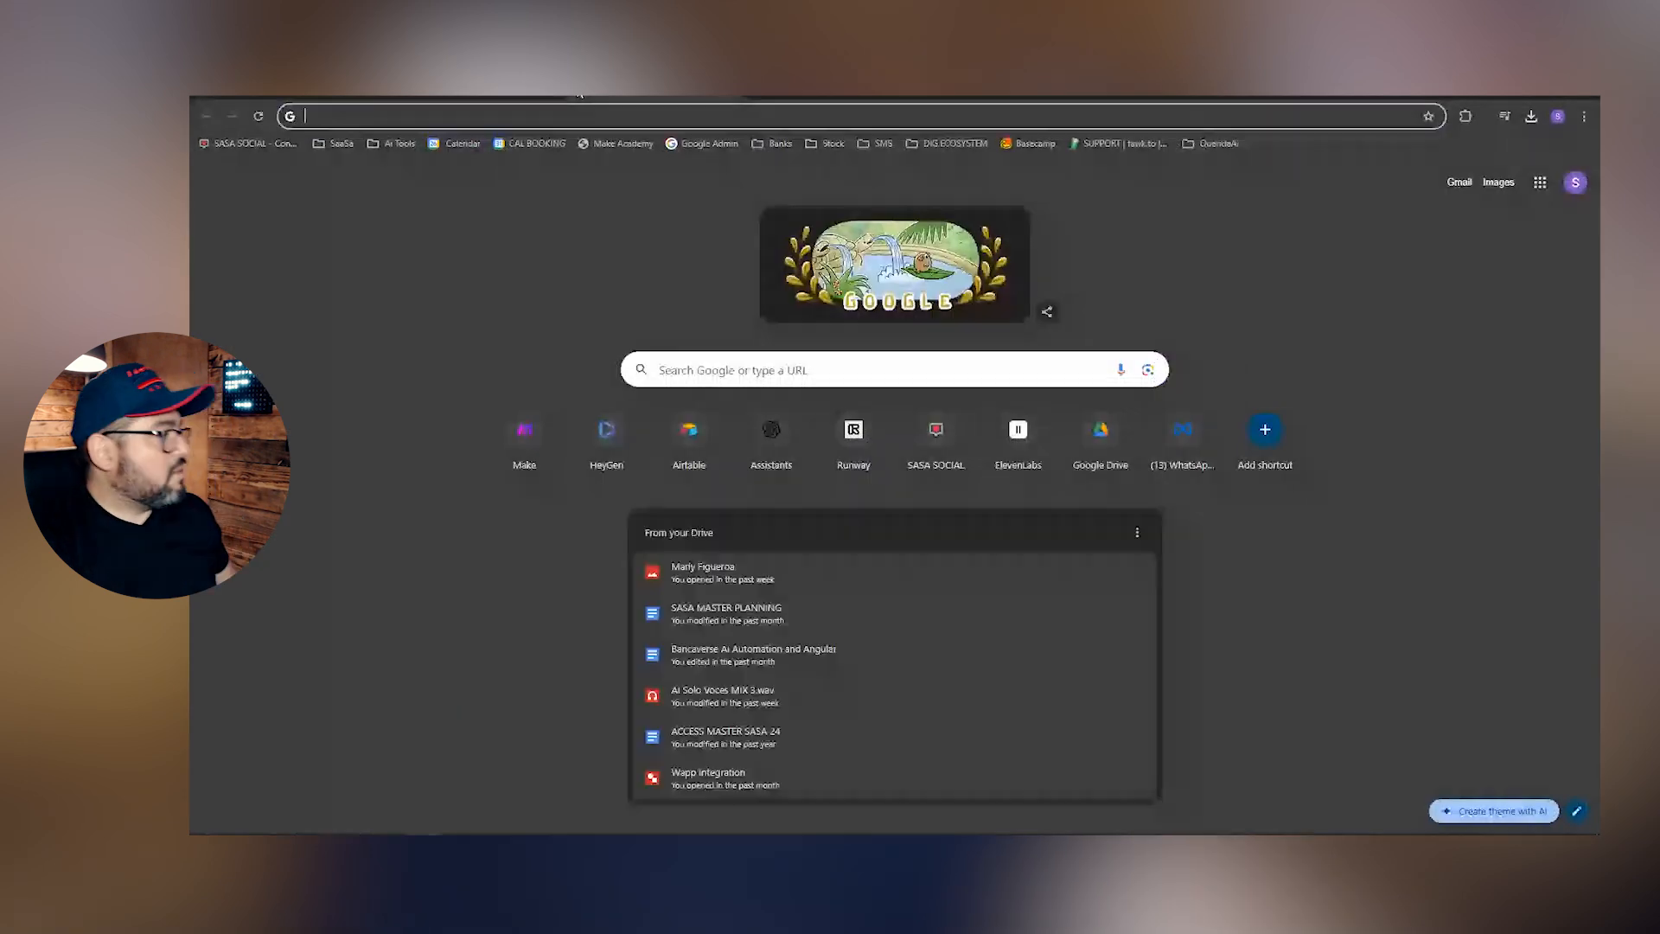
click(549, 712)
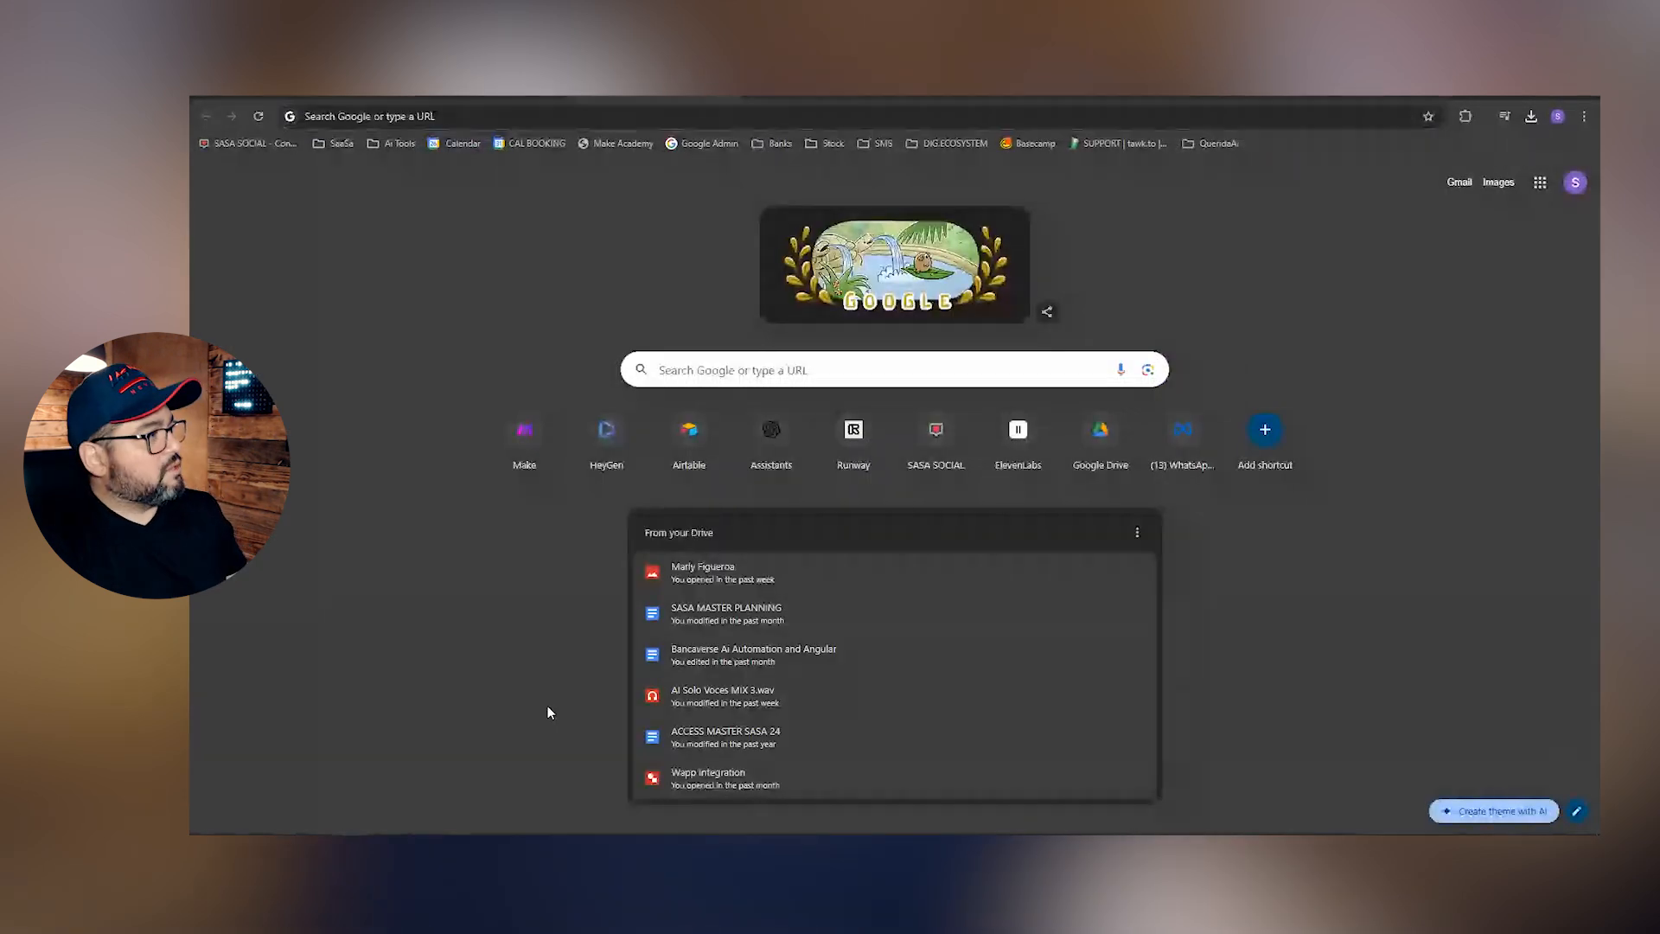
click(395, 115)
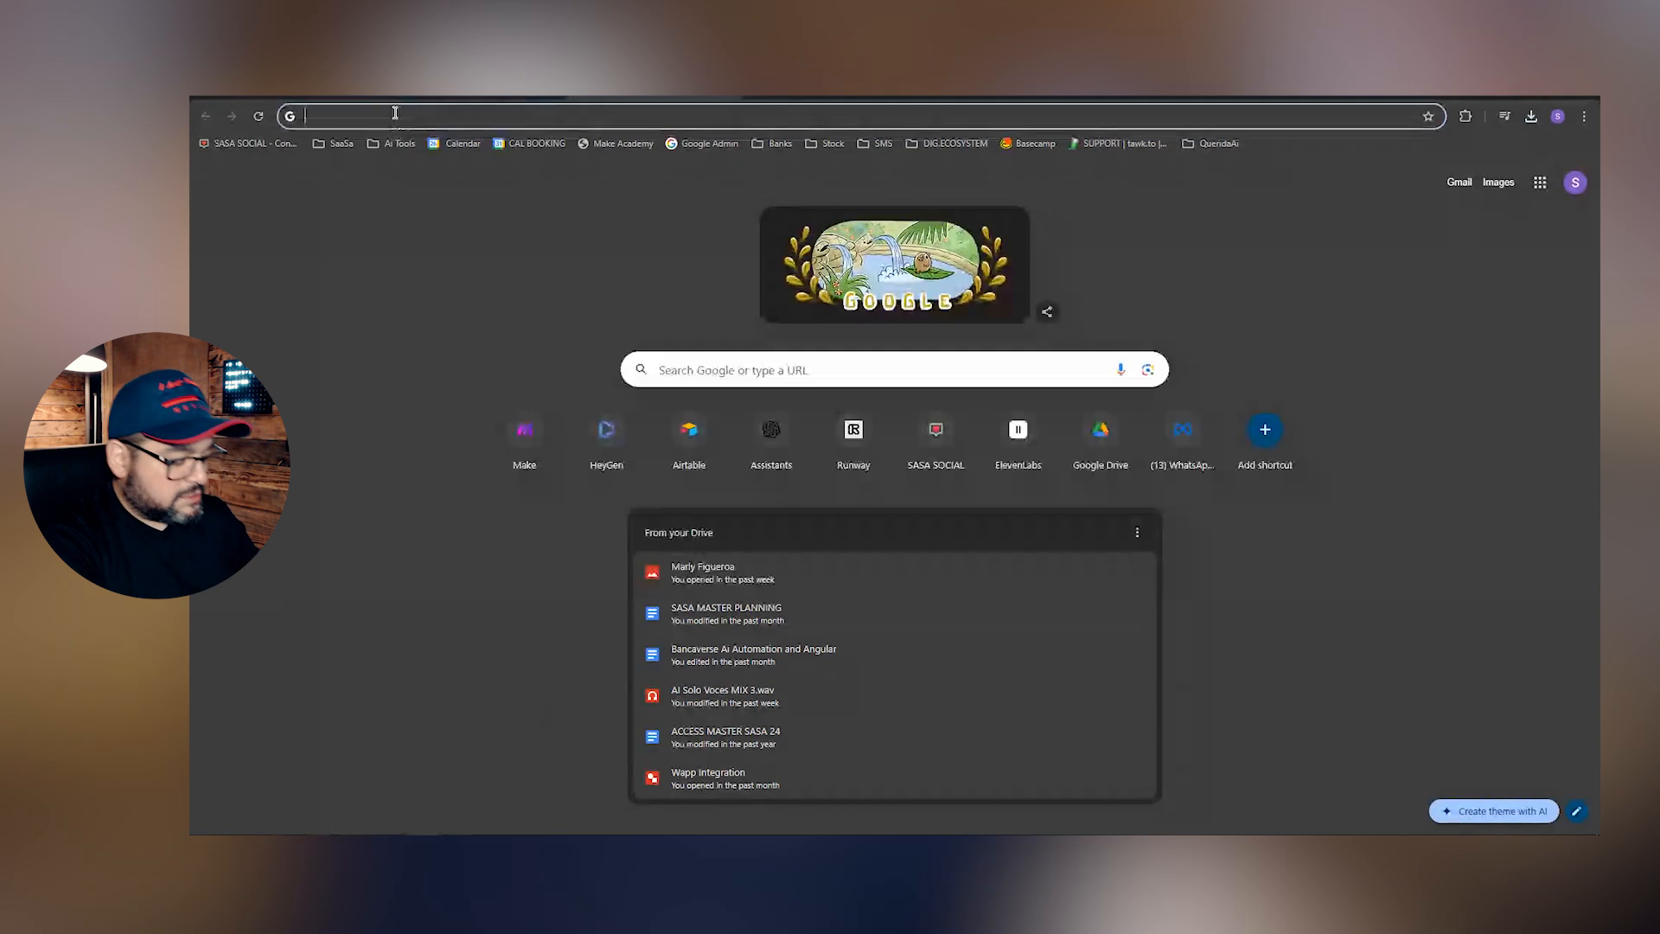
text(canva)
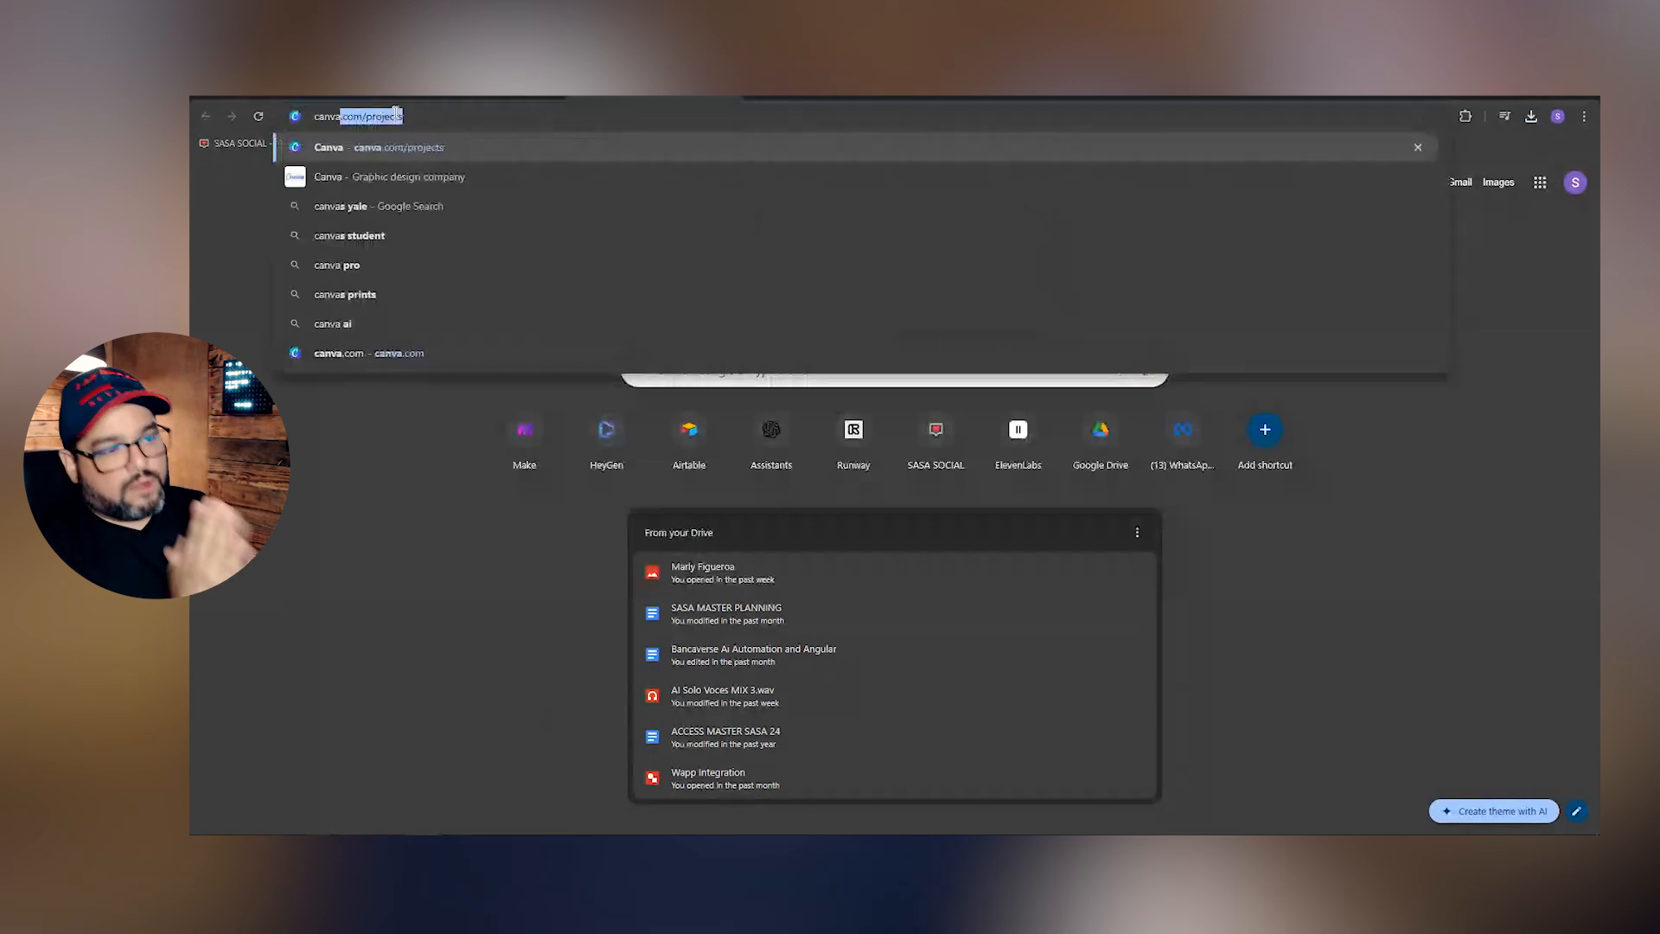
key(Return)
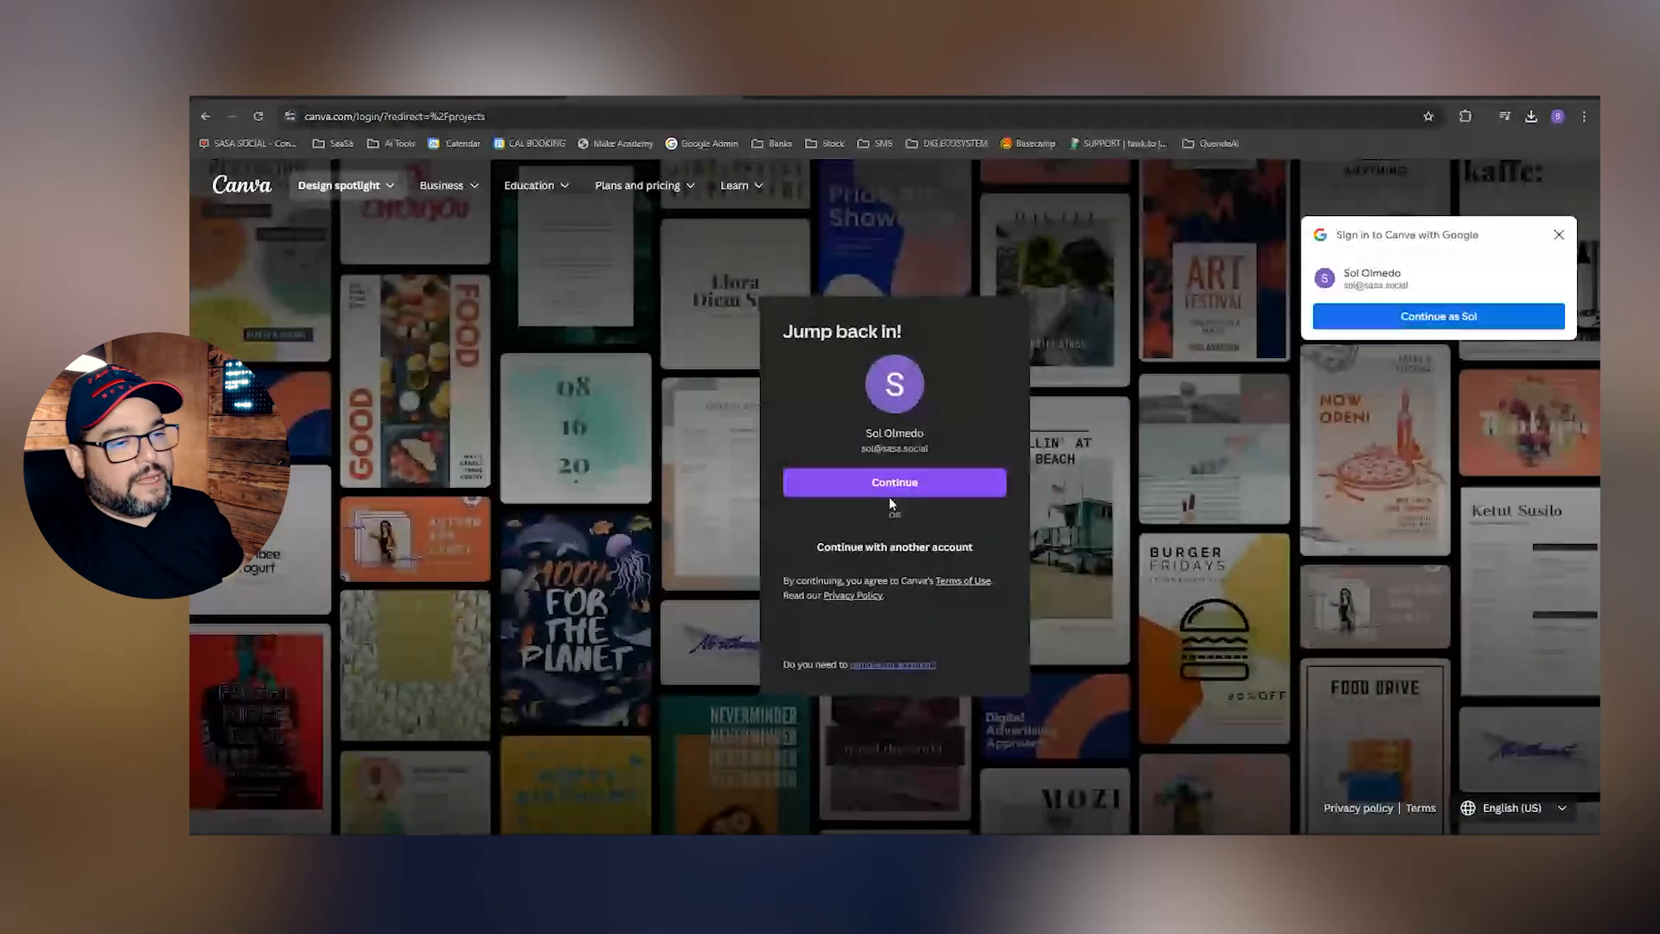
click(1467, 321)
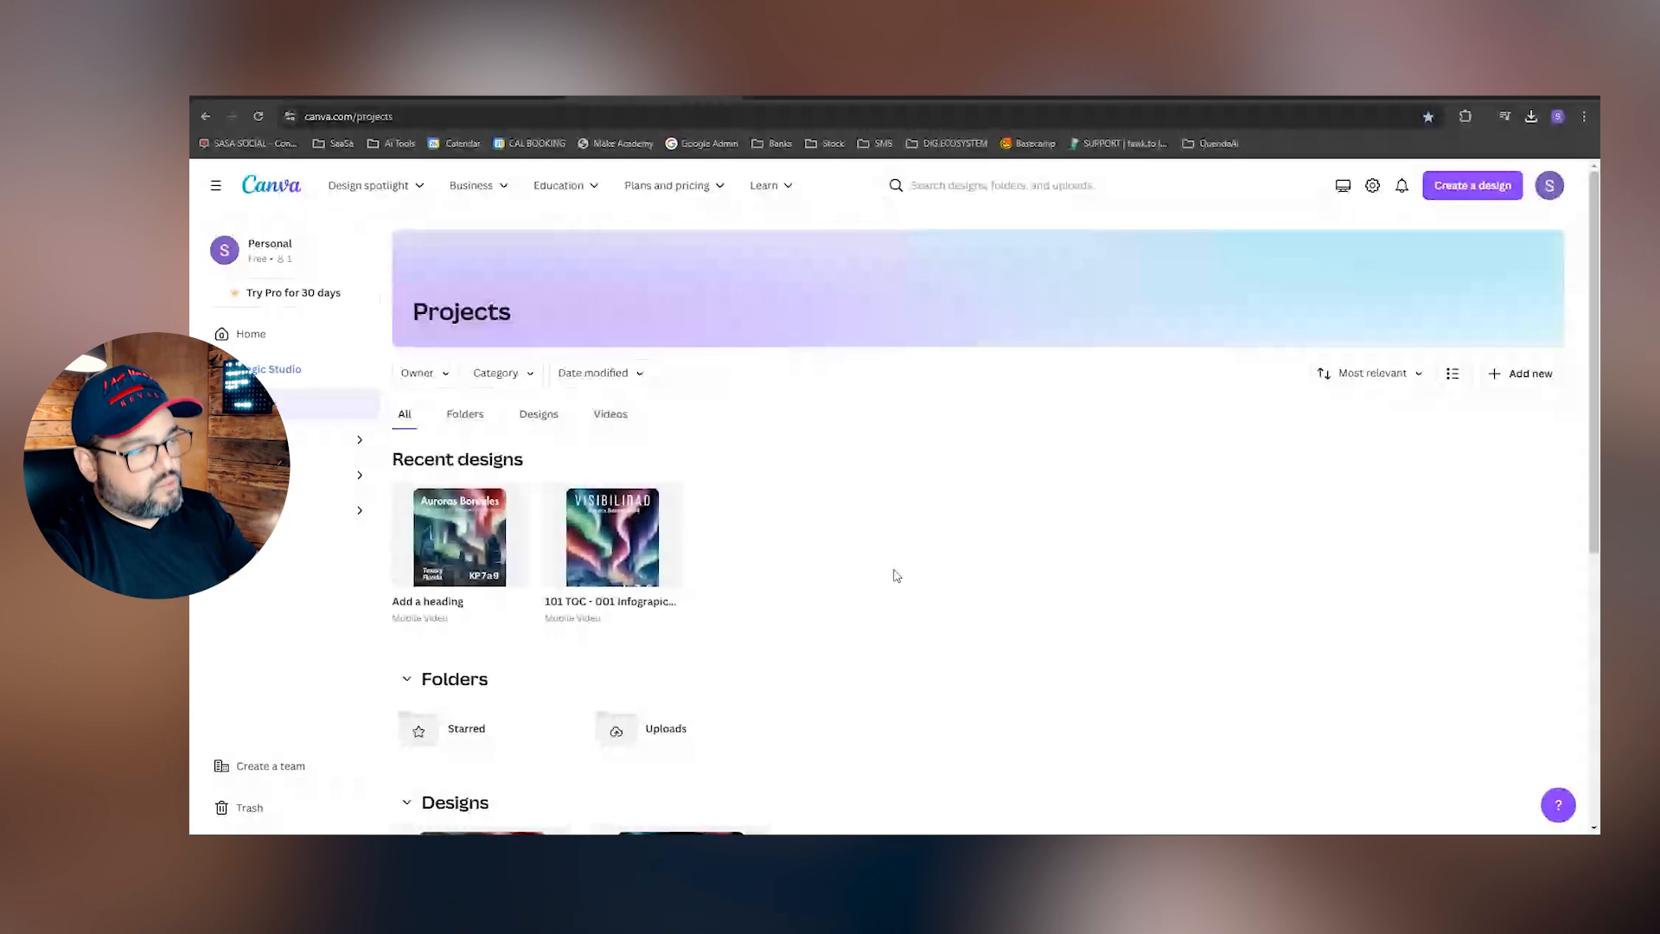
Create a new blank Video design from the Canva Projects page
click(611, 413)
click(405, 414)
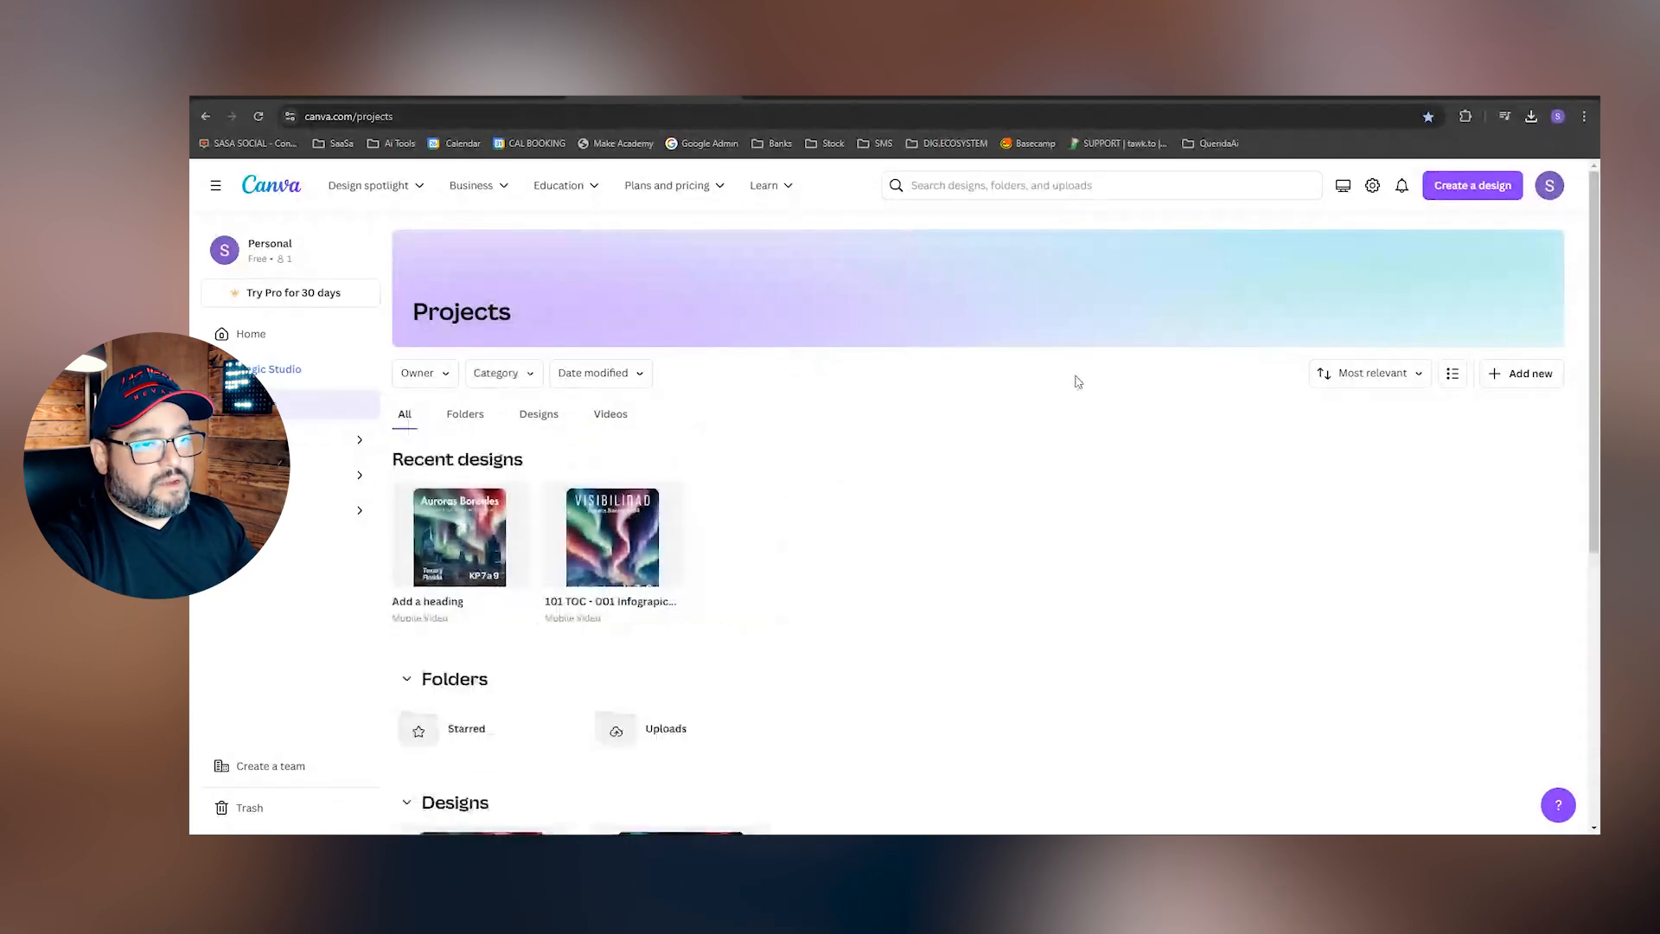
click(1472, 185)
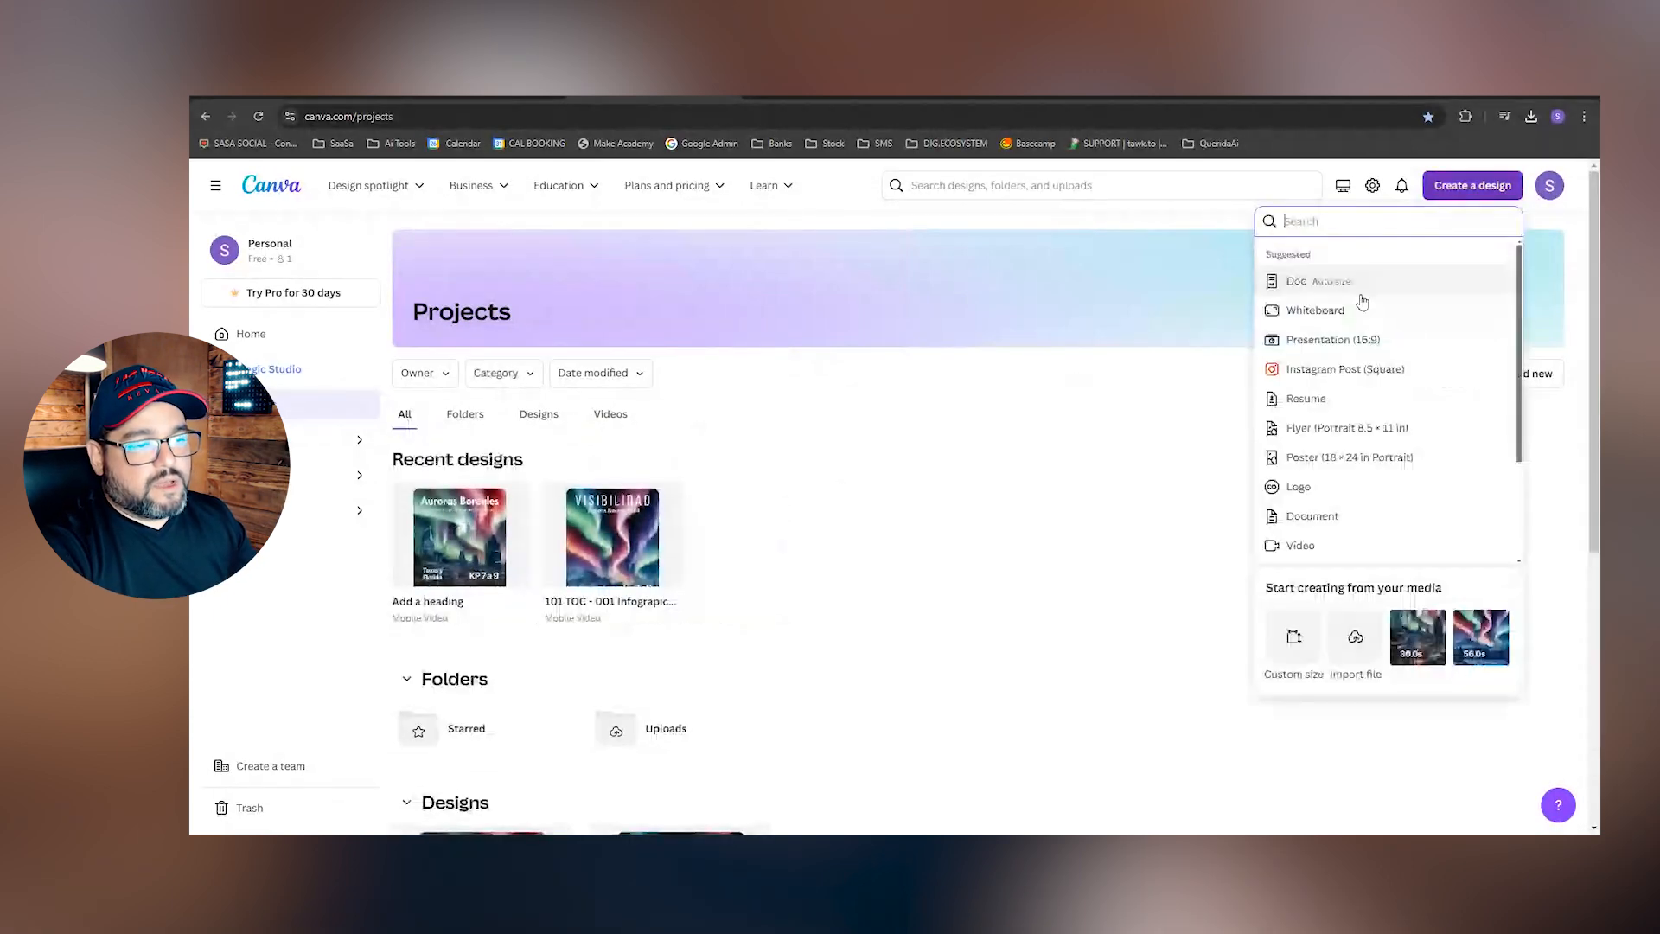
click(1384, 545)
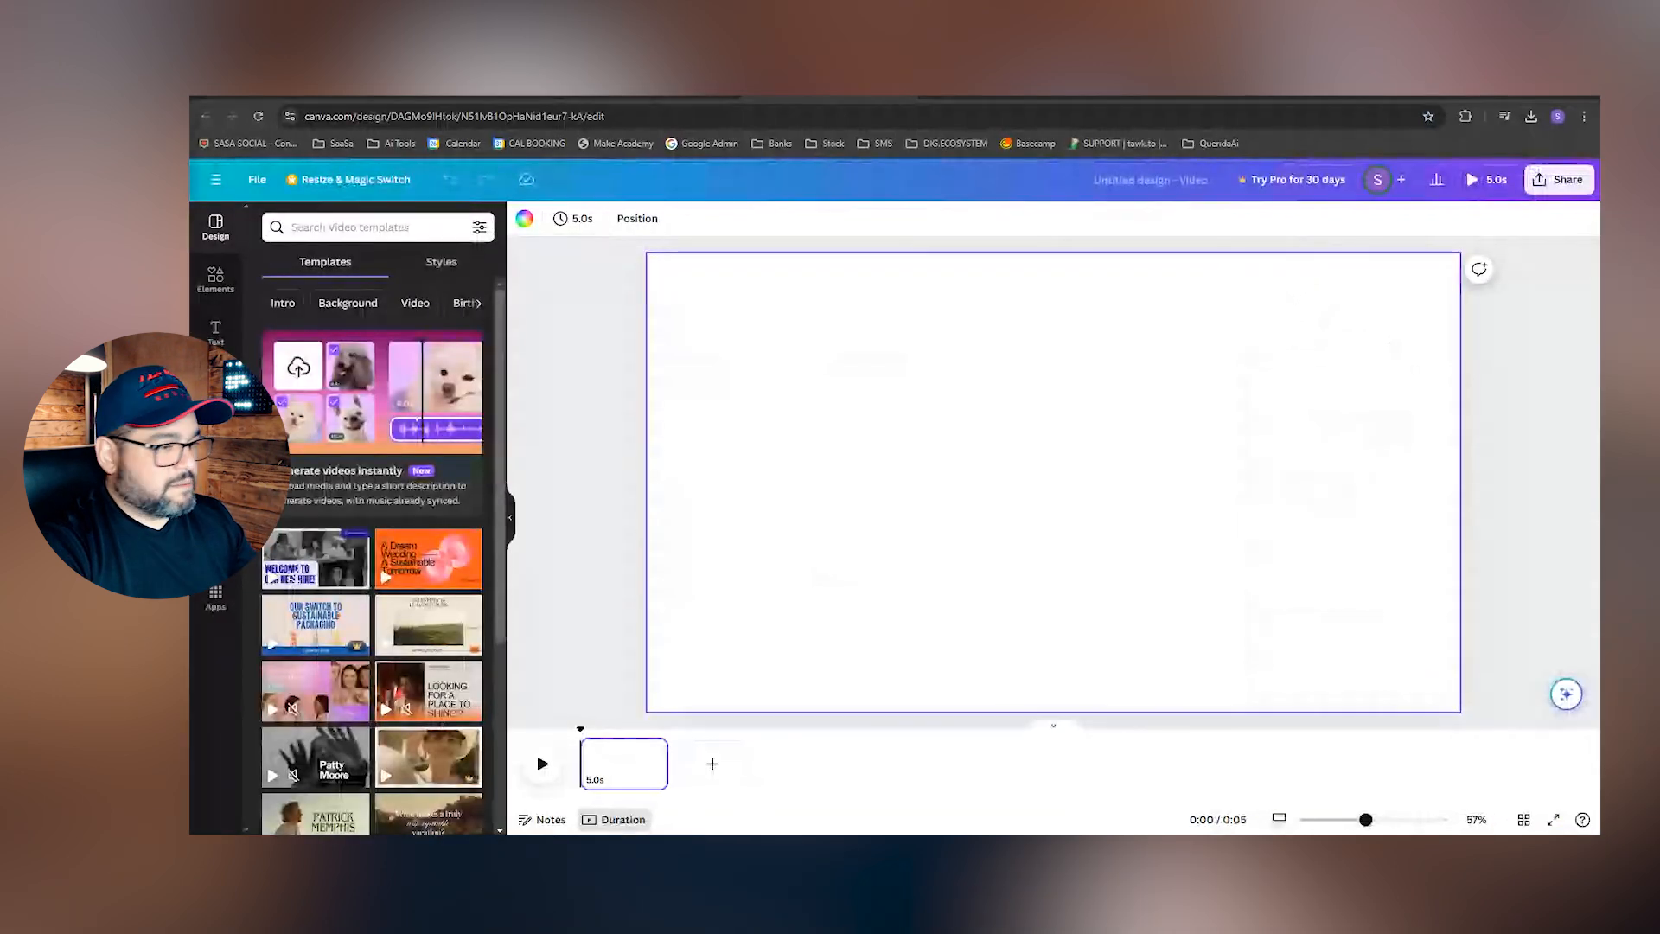
Upload the four Gen-3 fisherman clips to the video design and place one on each of four consecutive pages
drag(1599, 484, 937, 470)
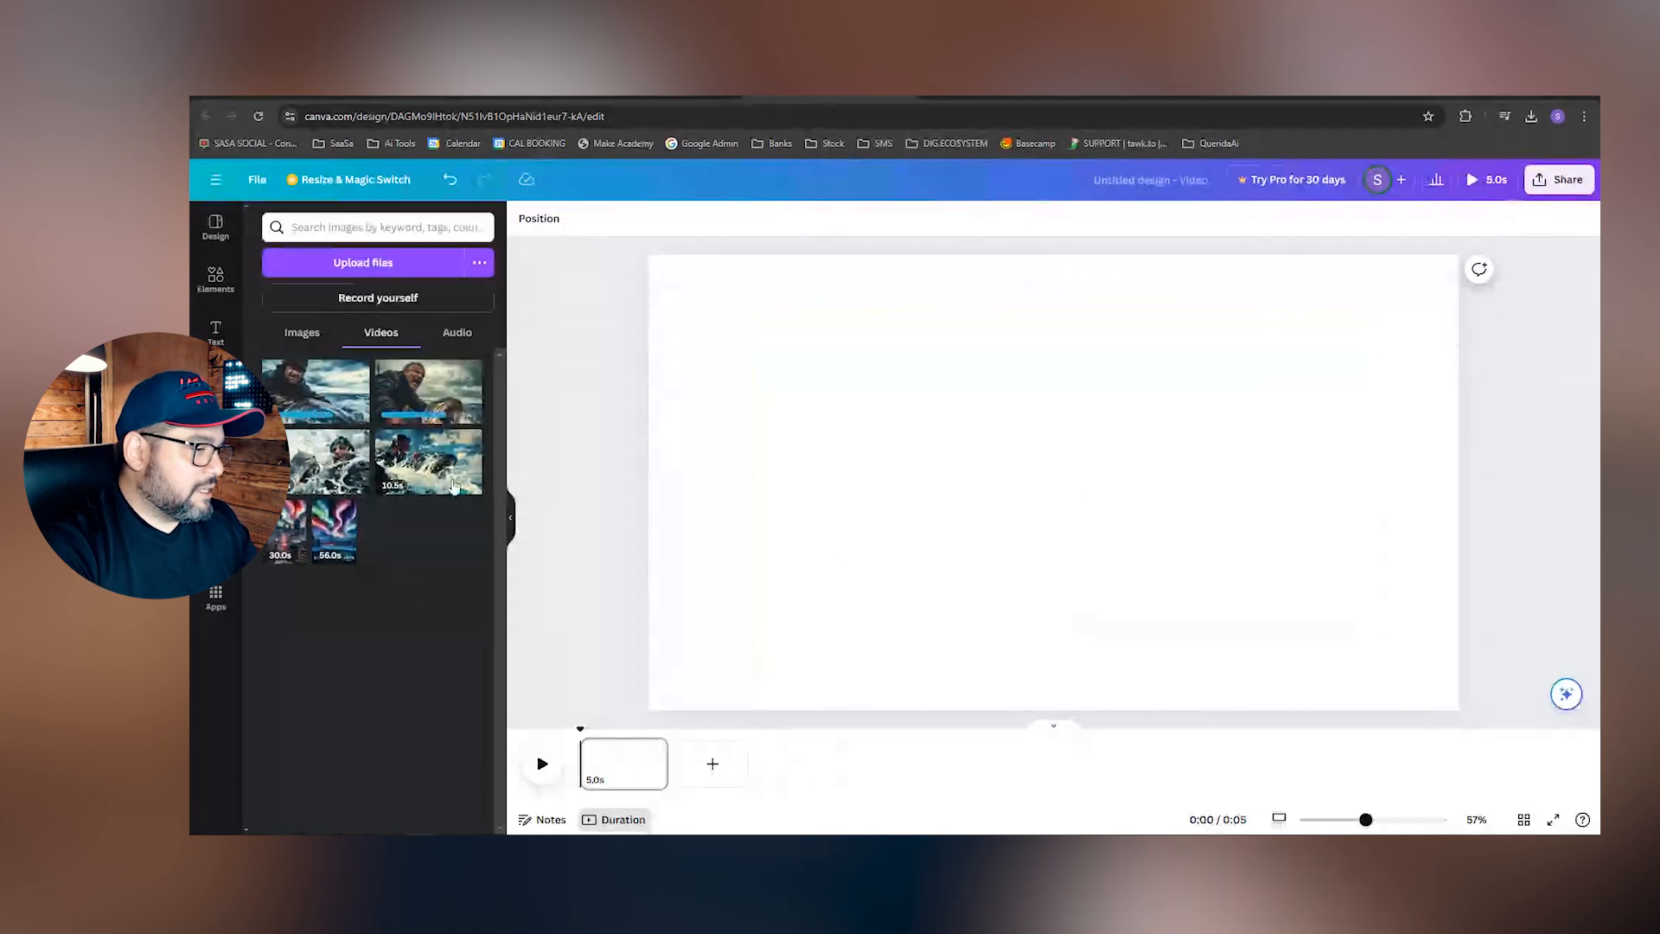
click(810, 763)
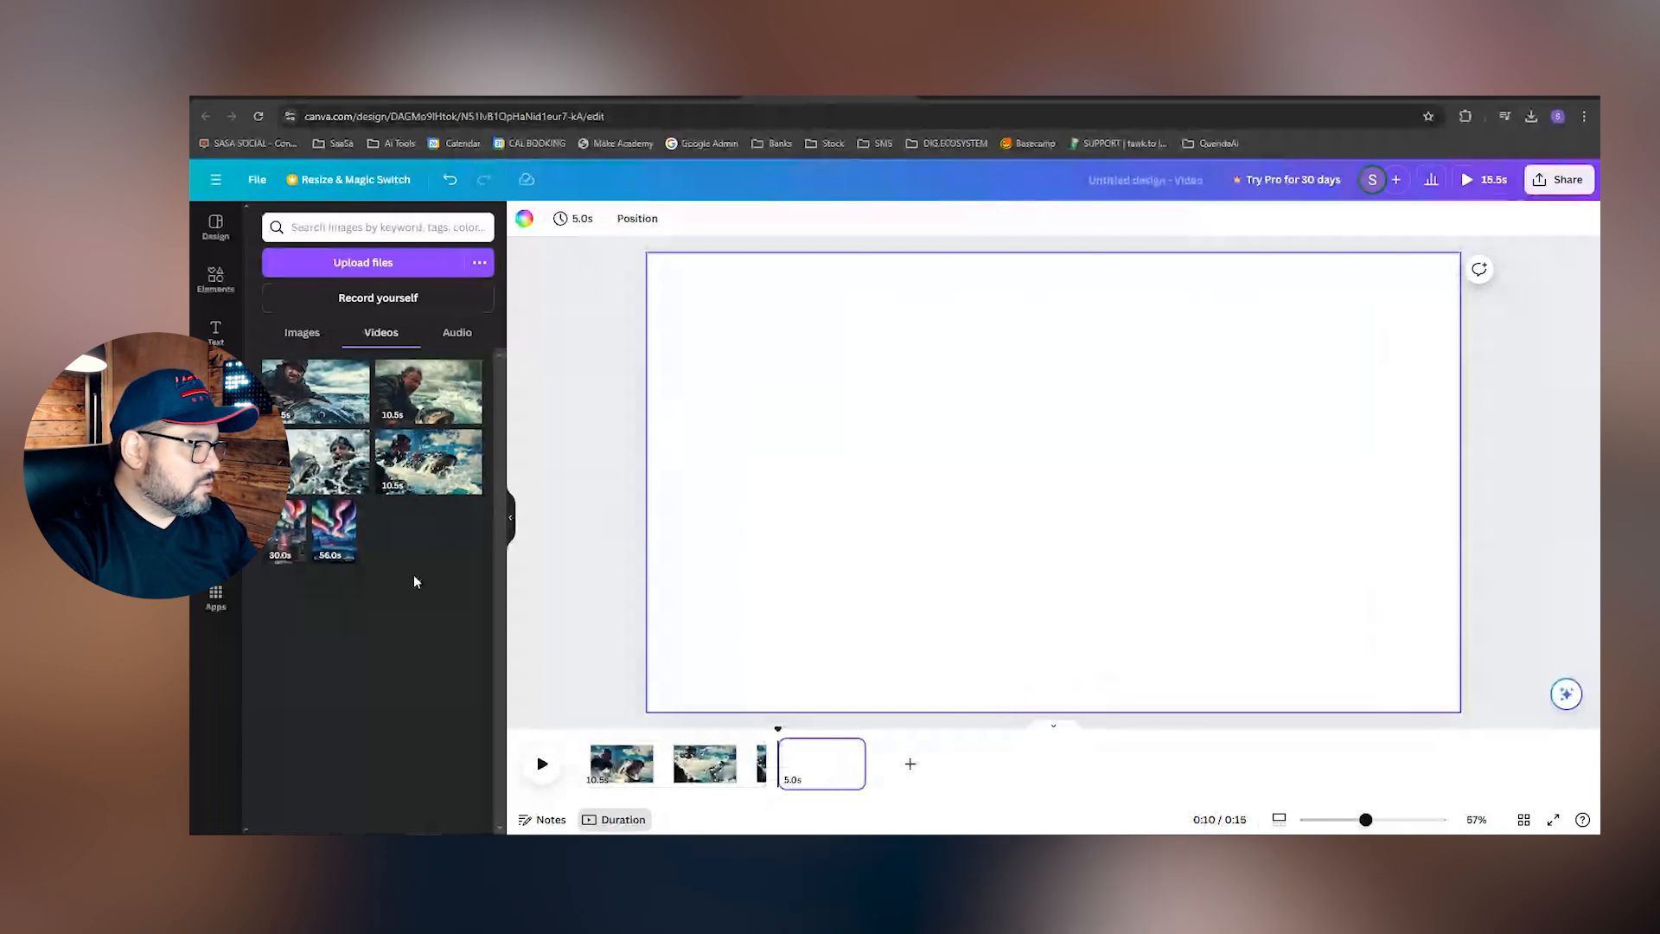
click(298, 476)
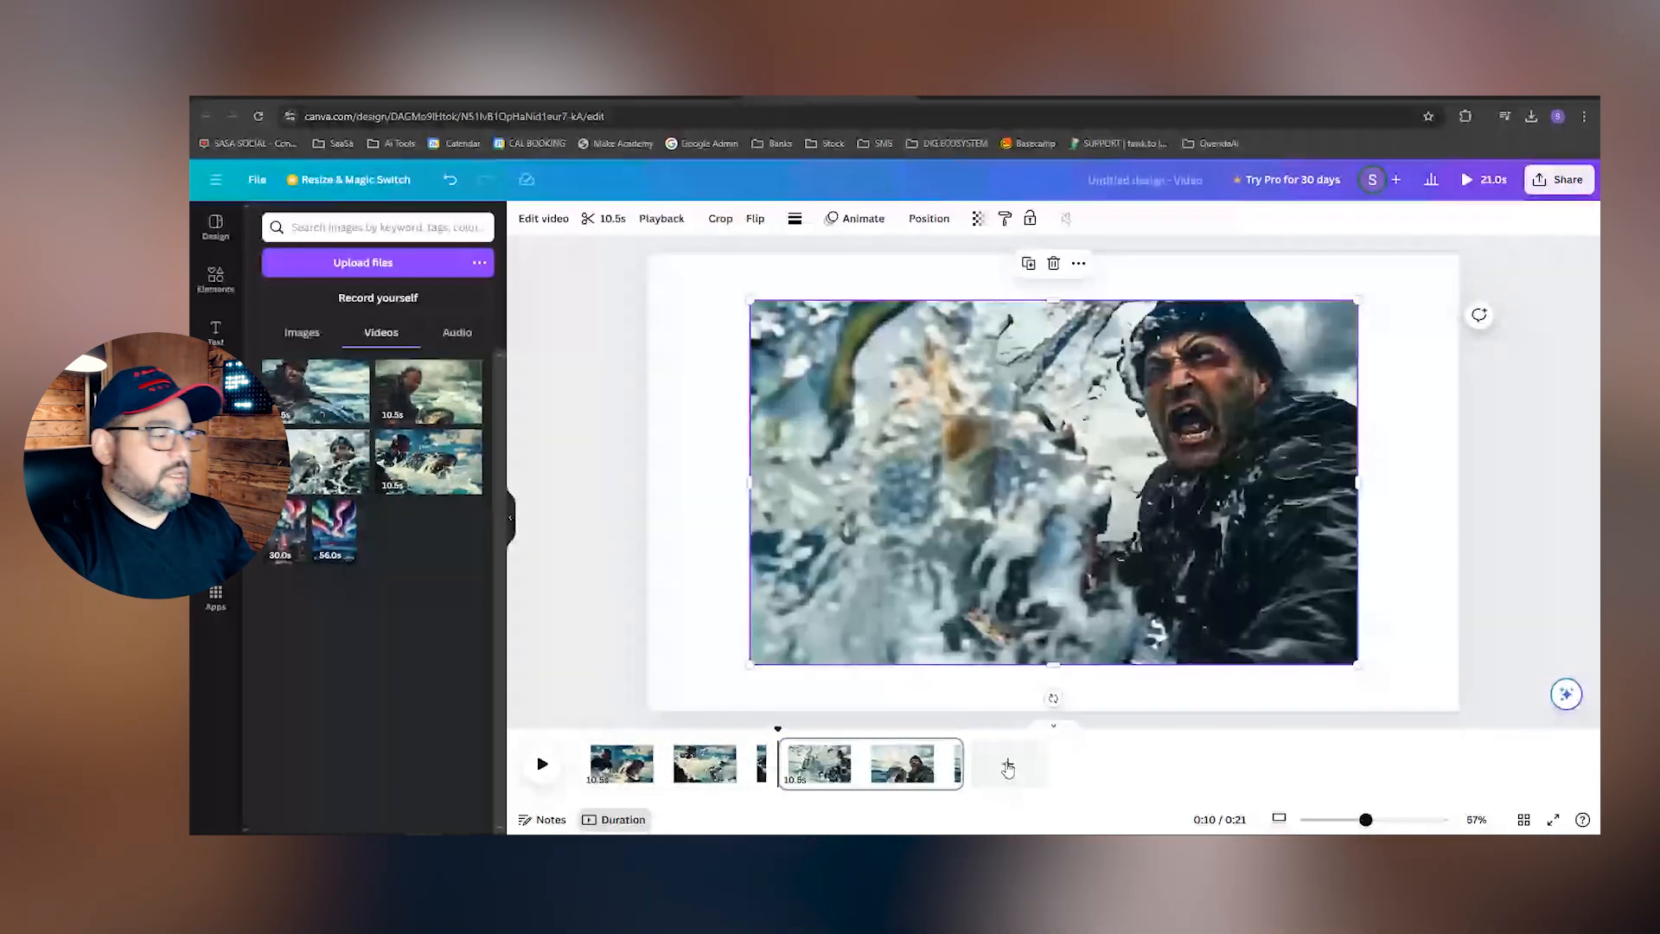
click(1008, 766)
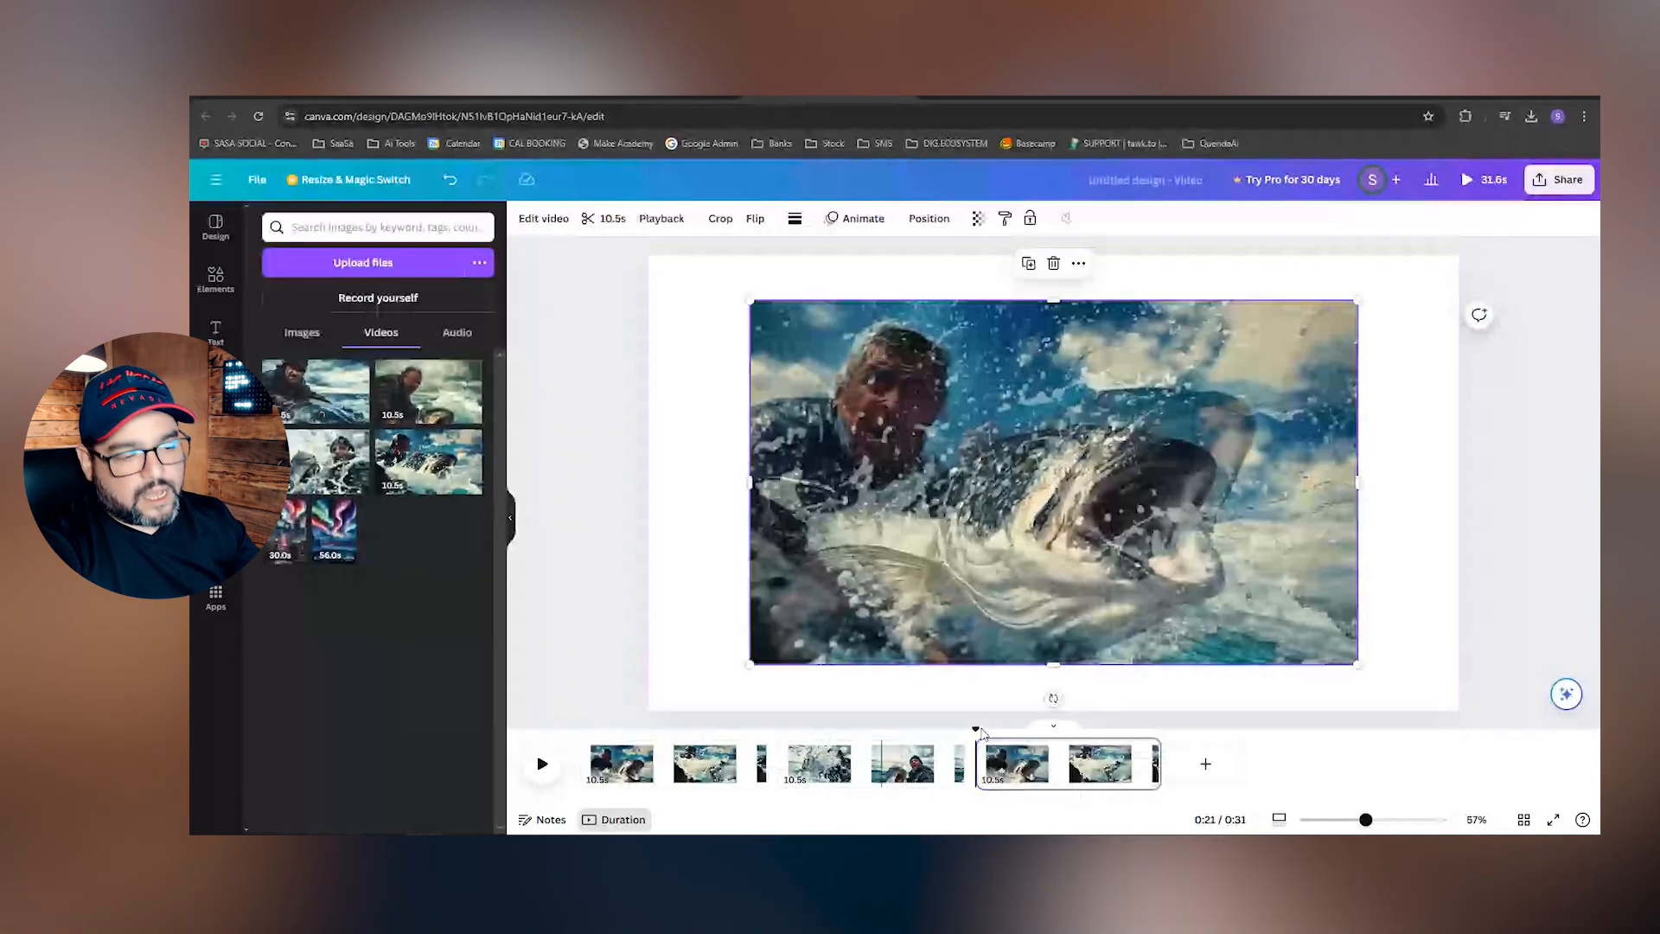
click(1205, 763)
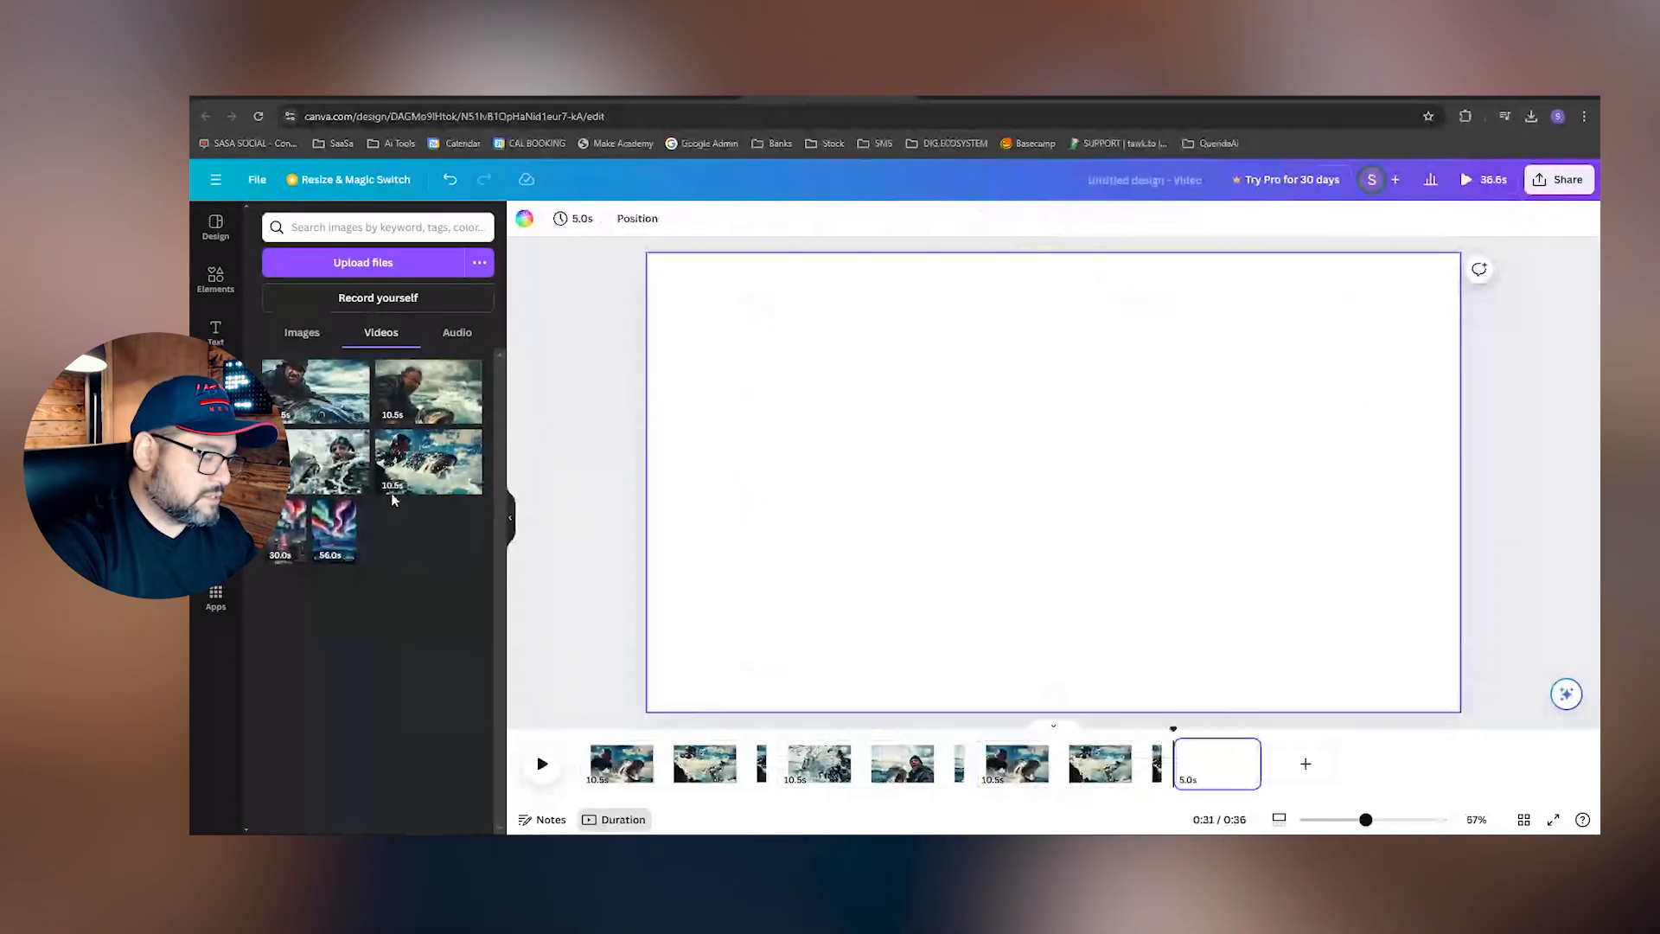
click(415, 467)
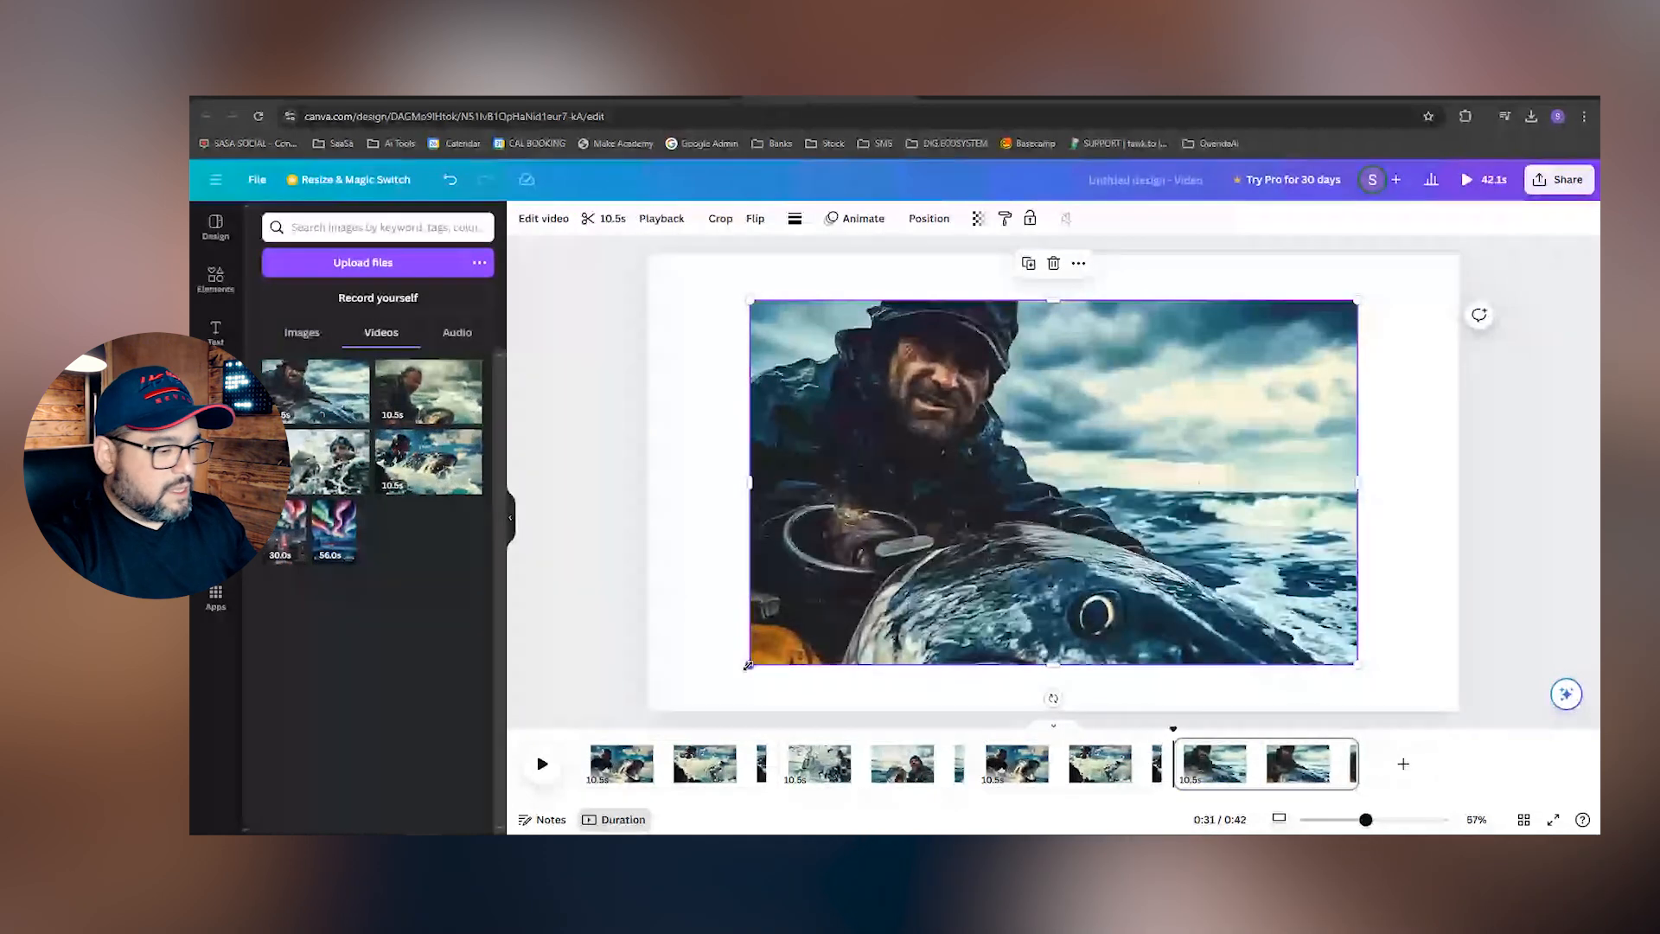
Enlarge the clips on the fourth and third pages so that they span the full page height
drag(748, 666, 671, 708)
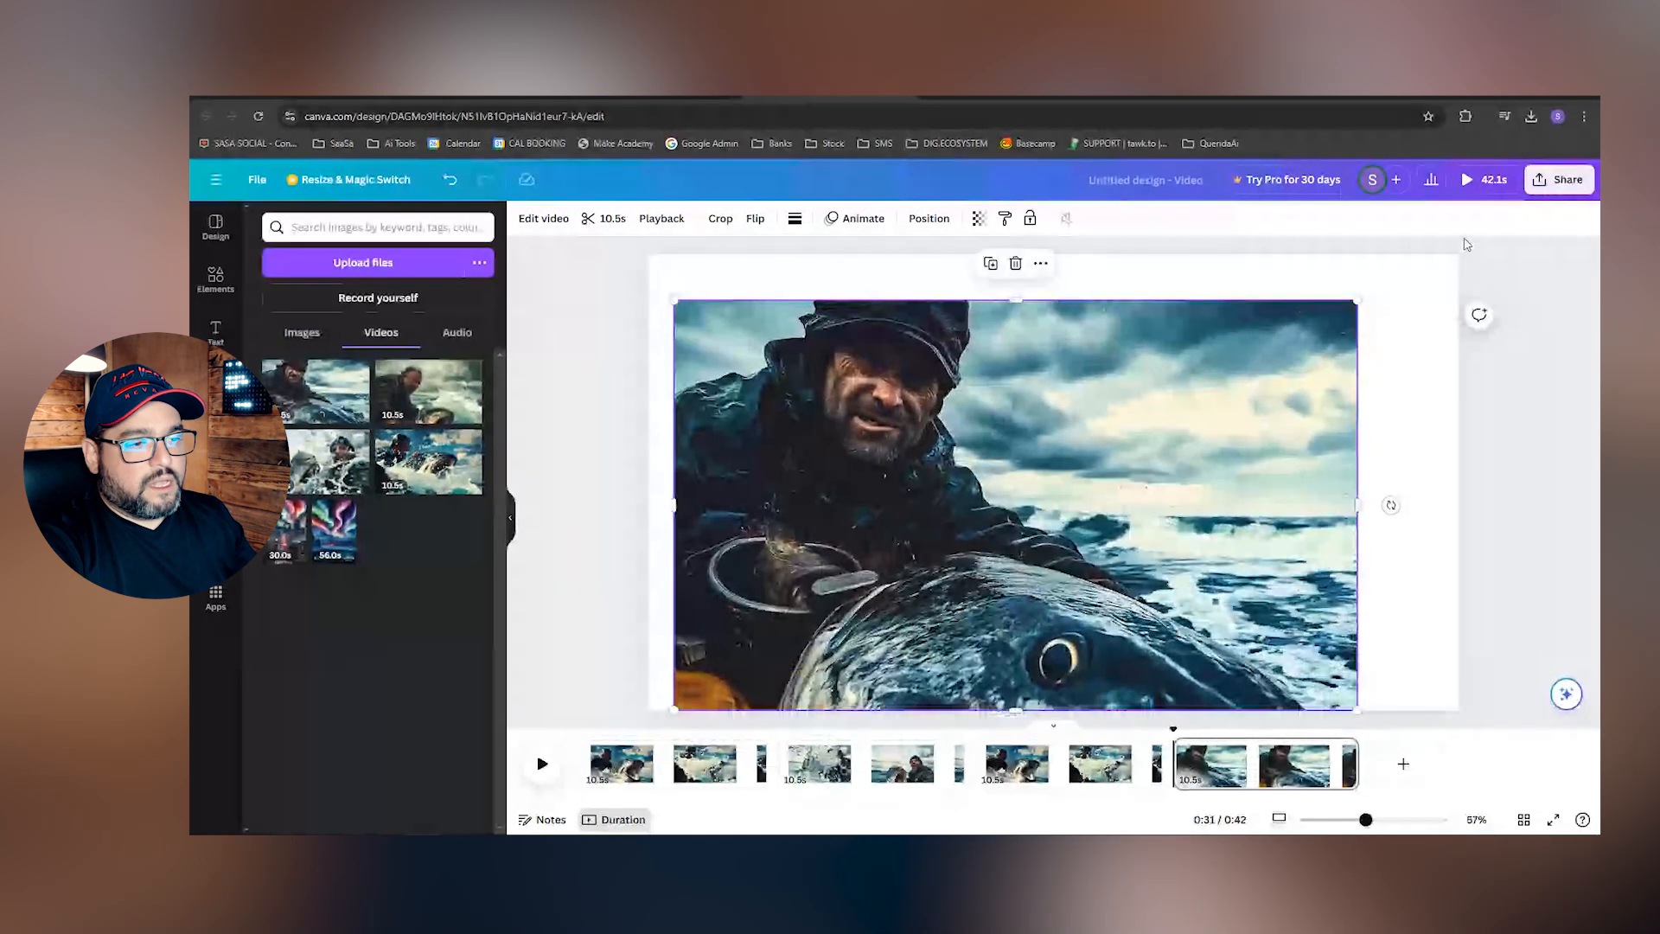
drag(1358, 300, 1443, 263)
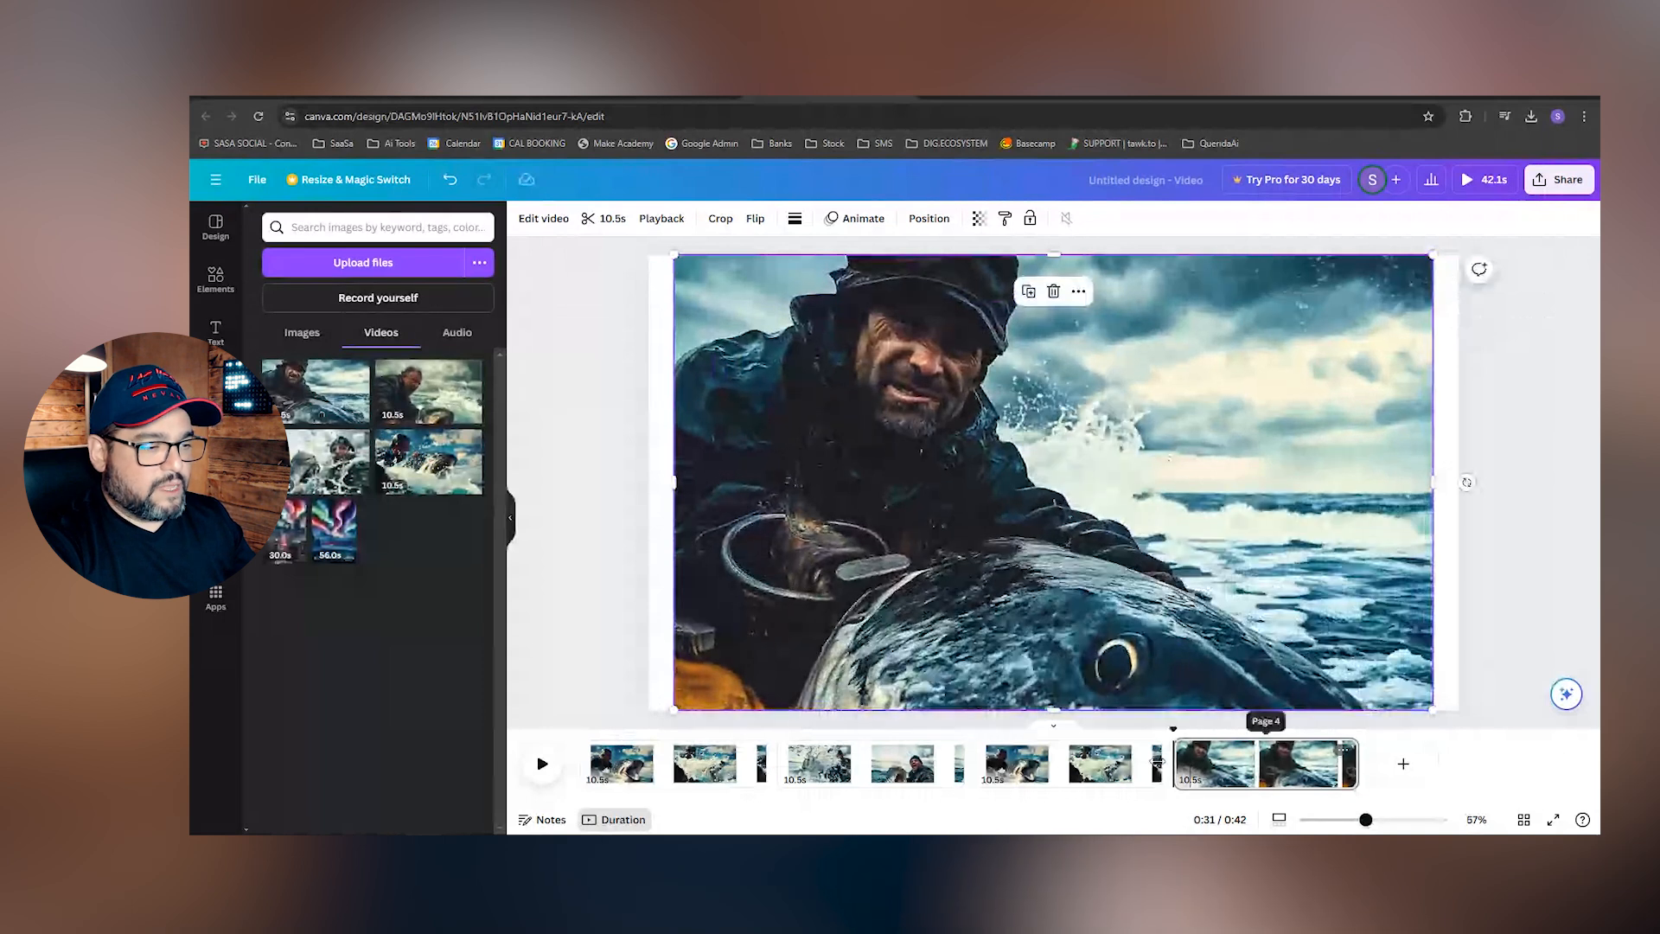
click(1078, 763)
drag(749, 666, 685, 720)
Preview the assembled video and add transitions between the consecutive pages
key(ctrl+alt+p)
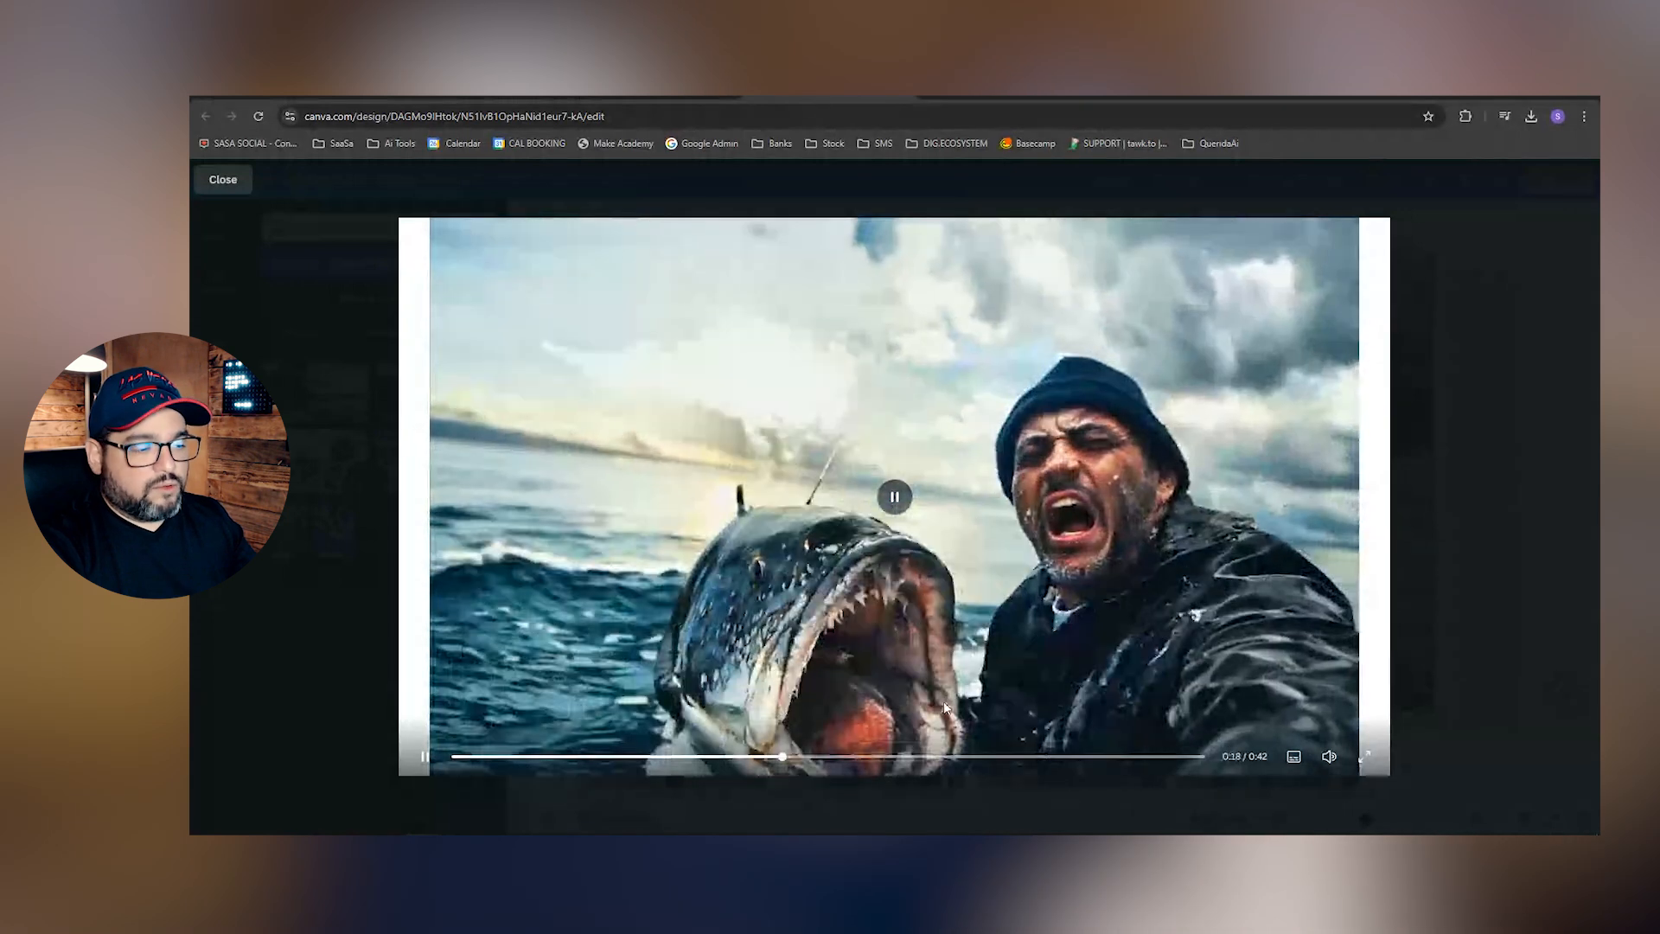
mouse_move(1330, 765)
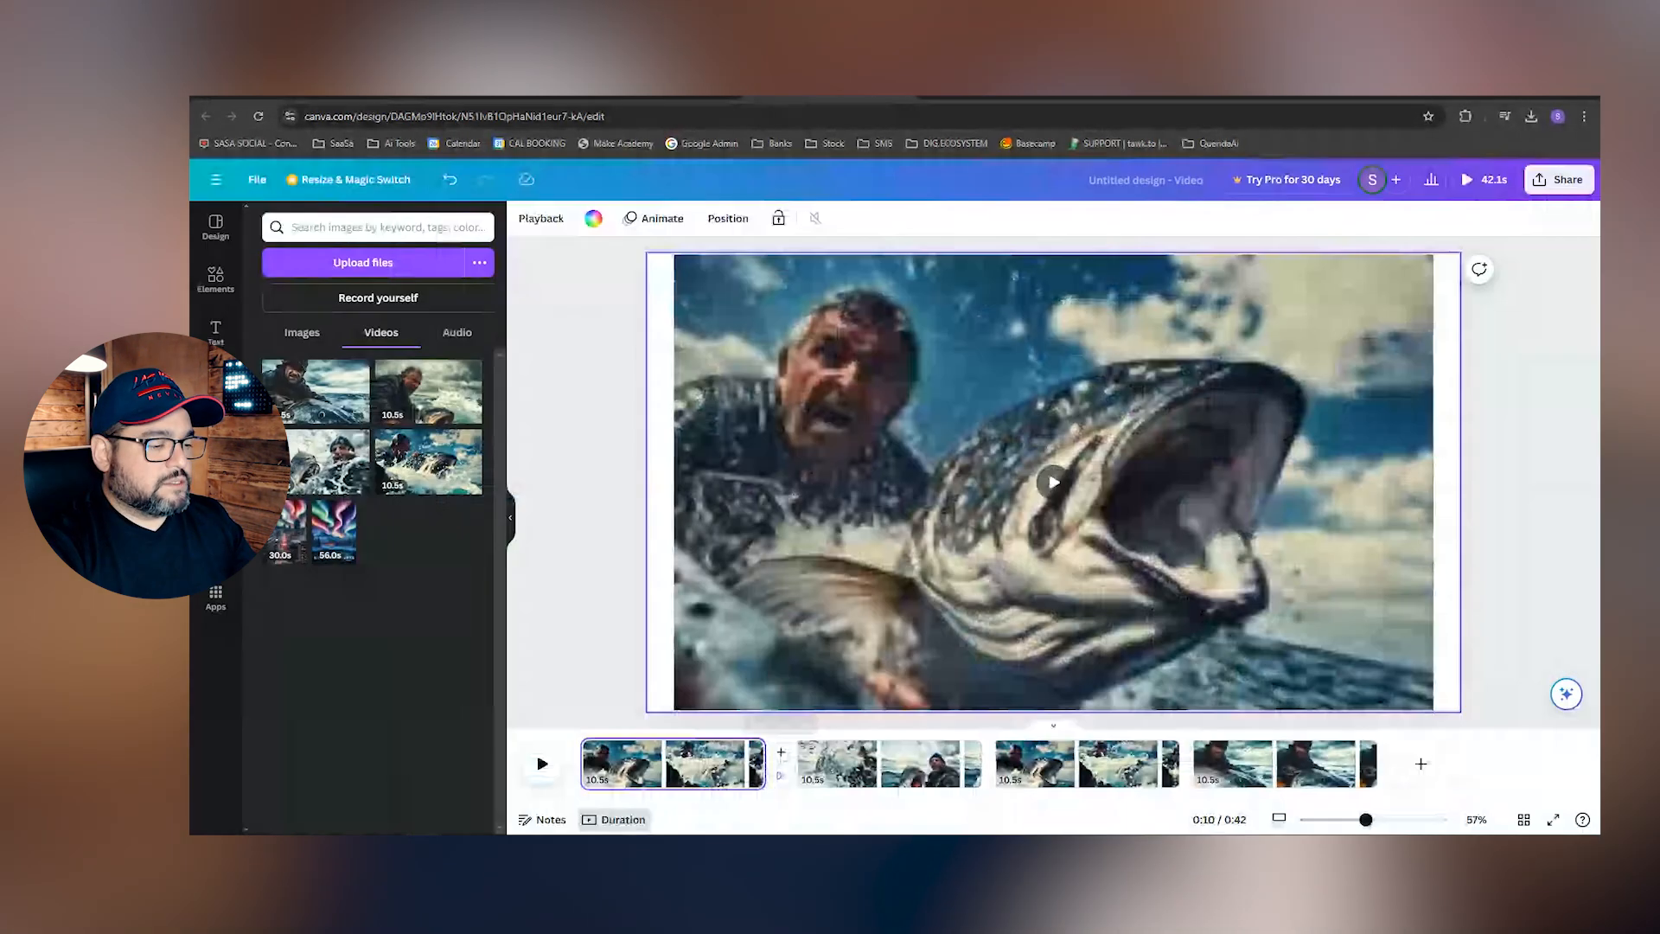
click(553, 762)
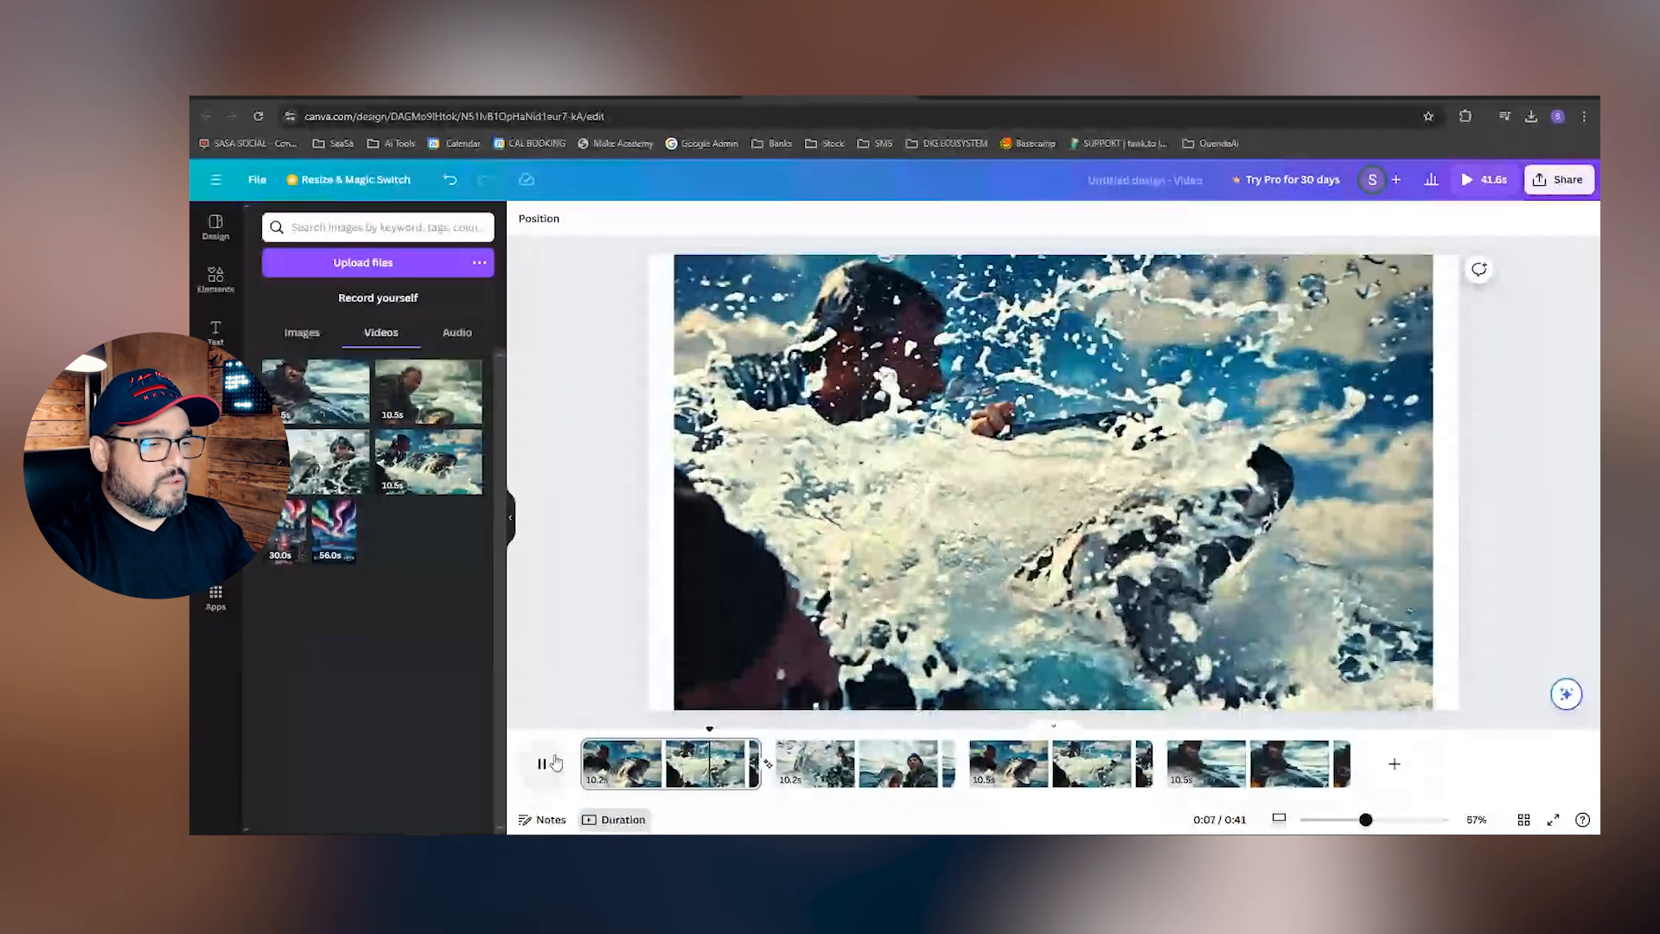
click(790, 763)
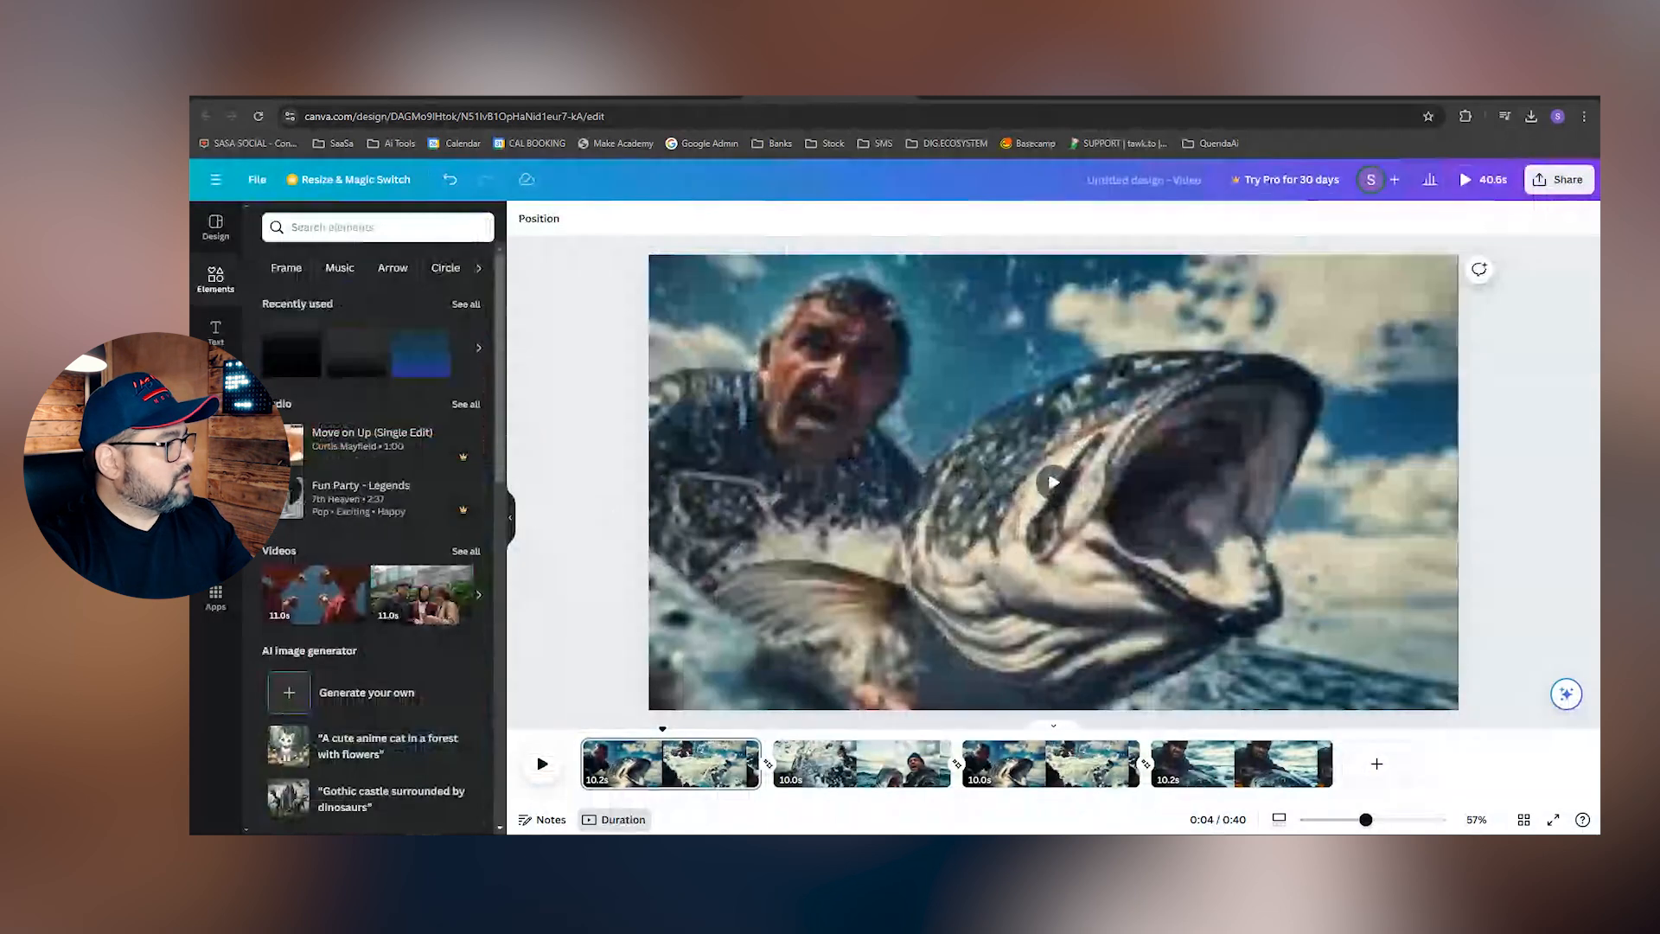
Upload the narration ElevenLabs_58s.mp3 and place it on the timeline from the start of the video
drag(410, 650, 403, 654)
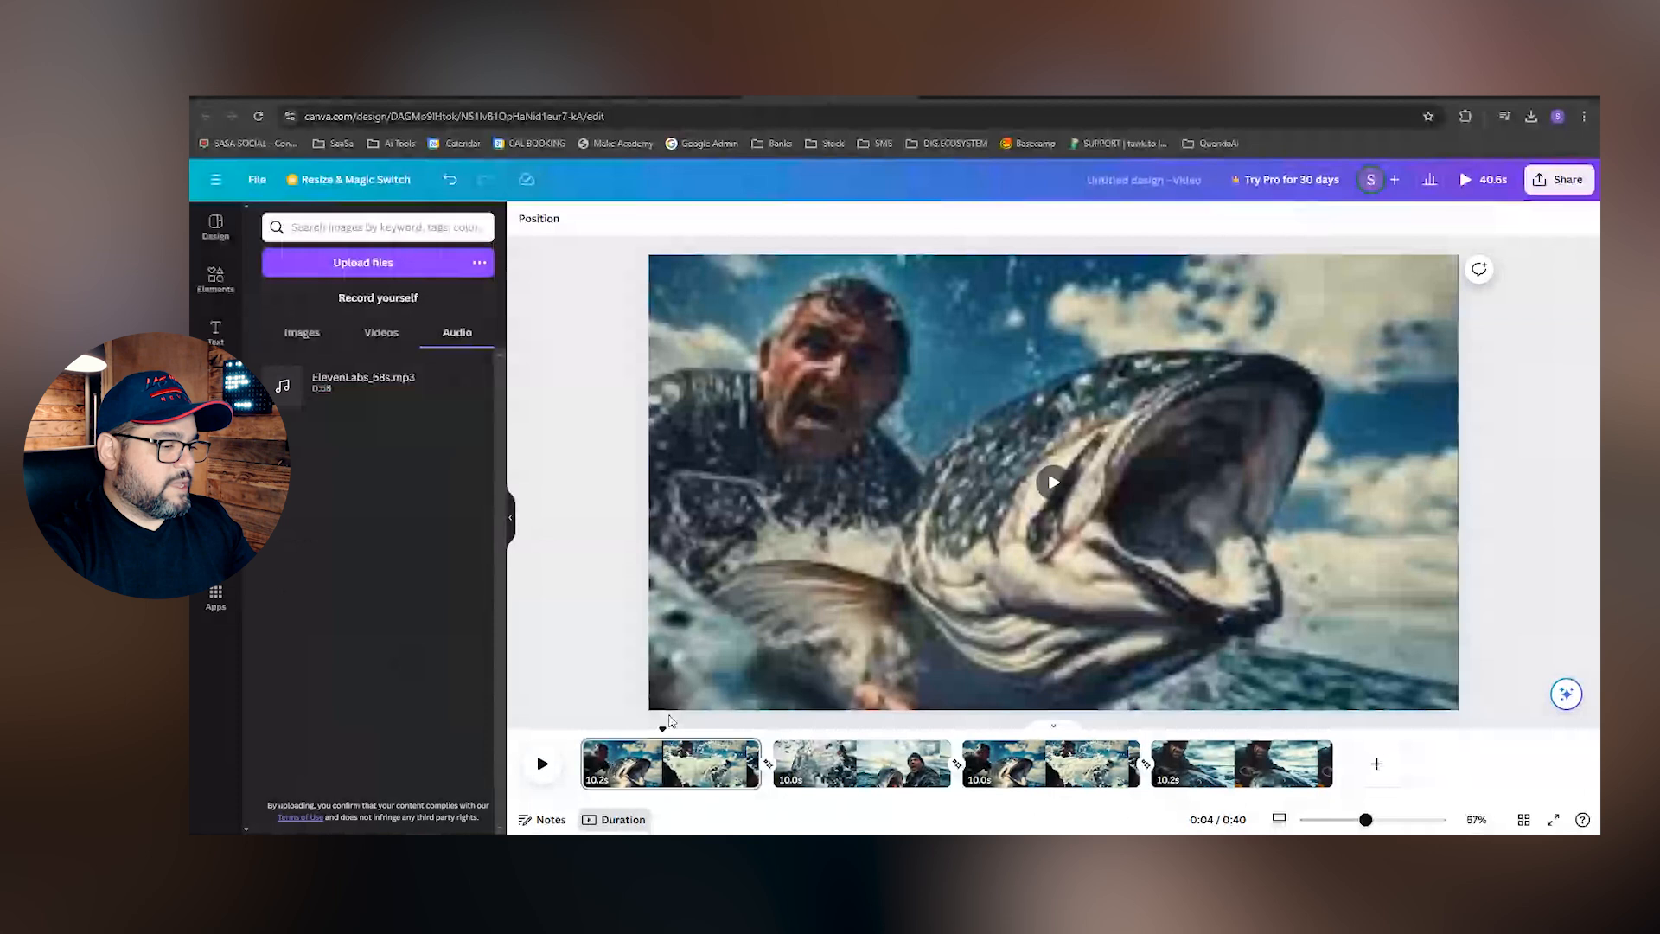
drag(664, 725, 543, 723)
click(357, 387)
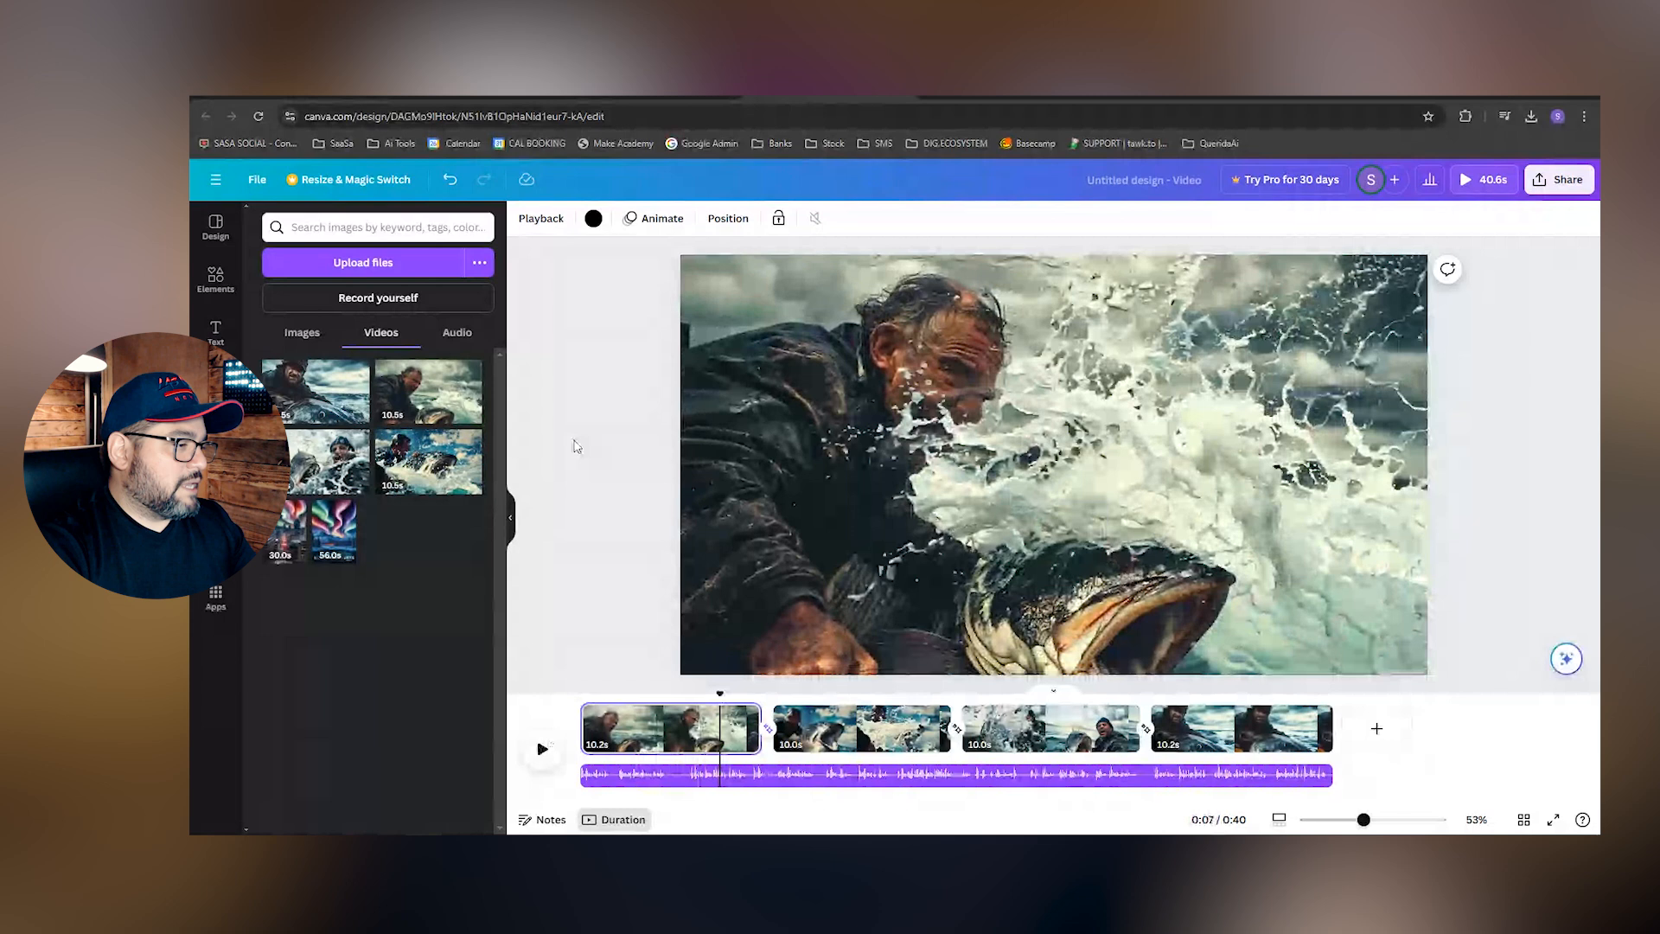
Search Canva's elements for "Scary" to look for background audio
click(216, 284)
click(342, 235)
text(Scary)
key(Return)
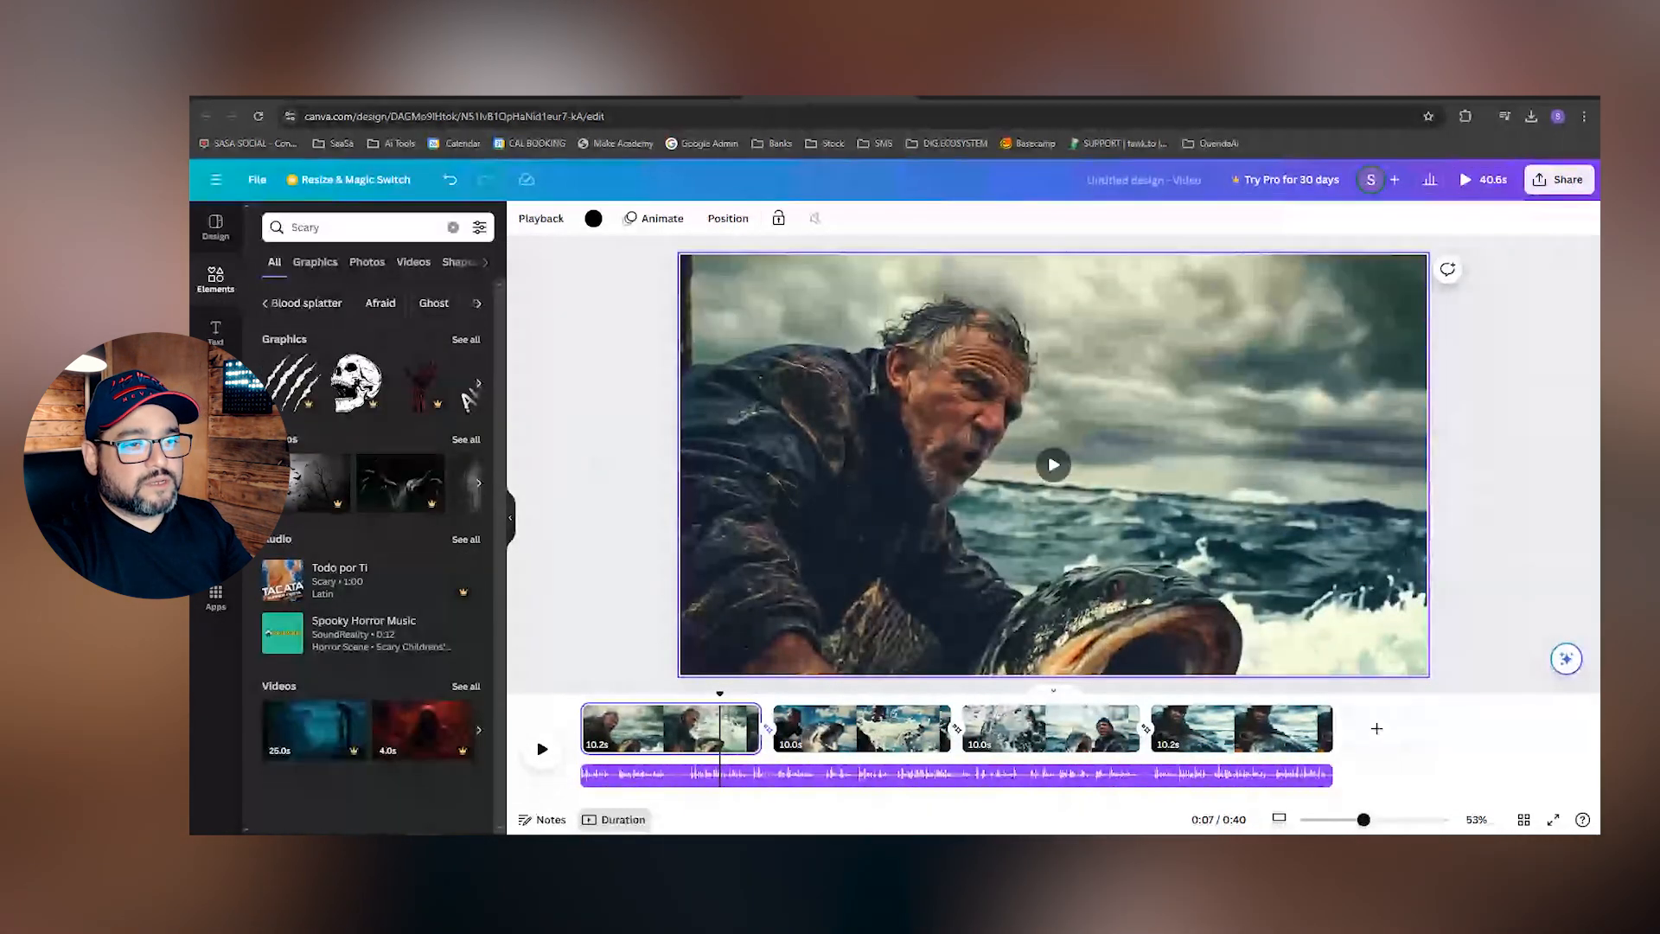
Switch to Envato Elements in another Chrome profile and search its music library for "horror"
click(1557, 116)
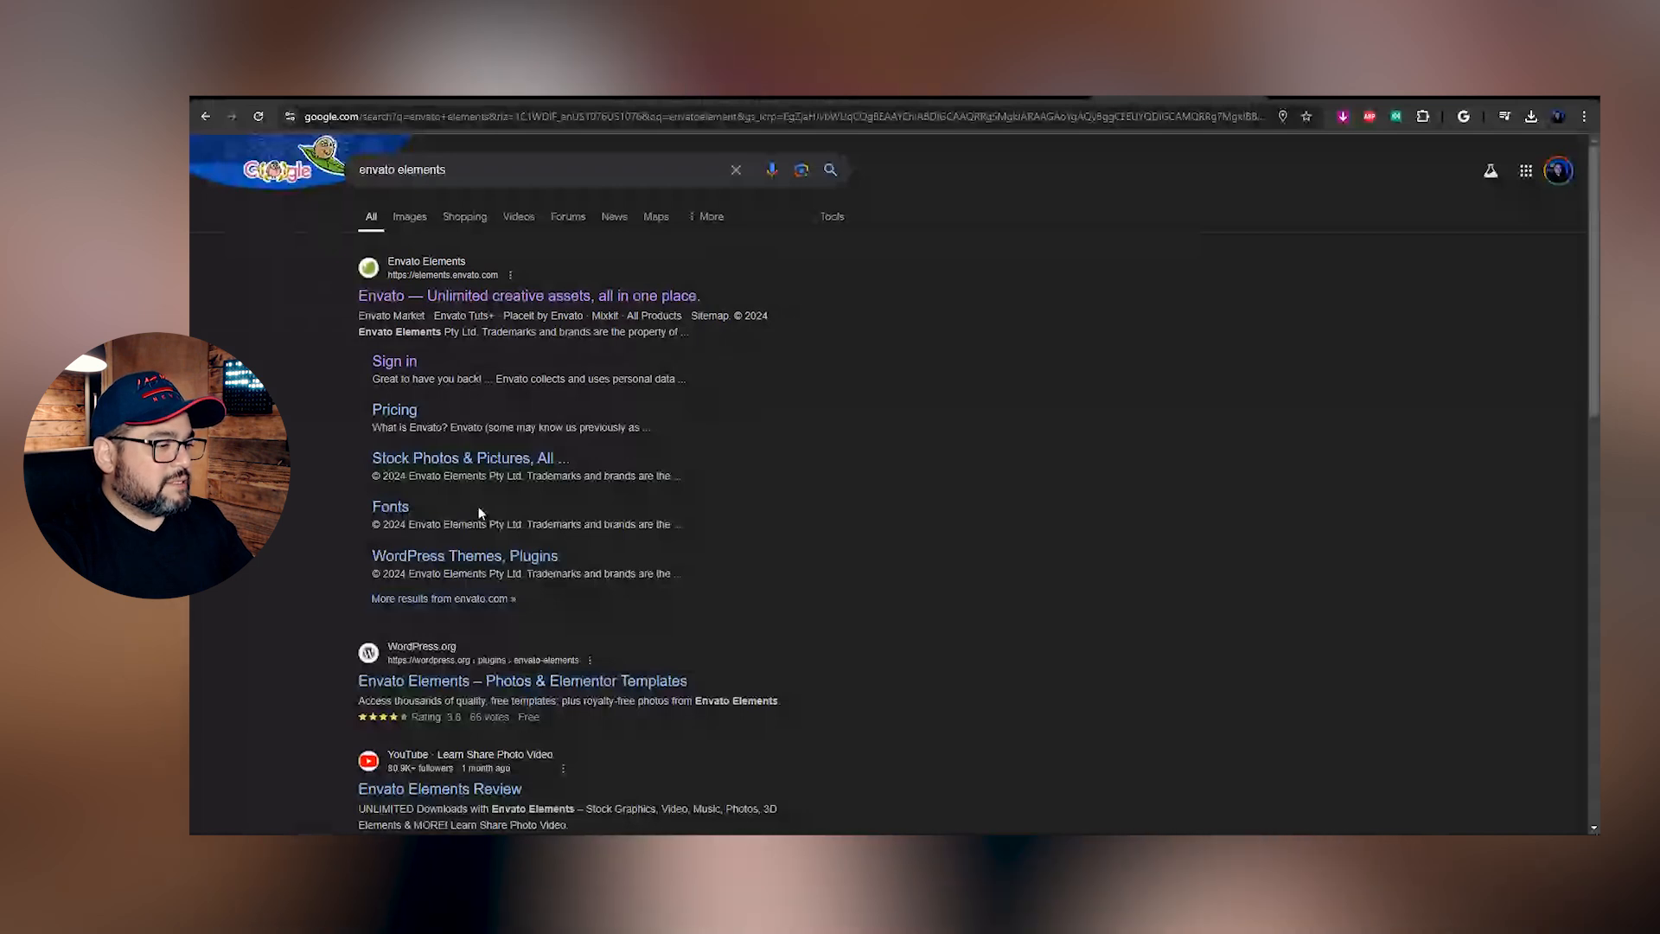
click(390, 506)
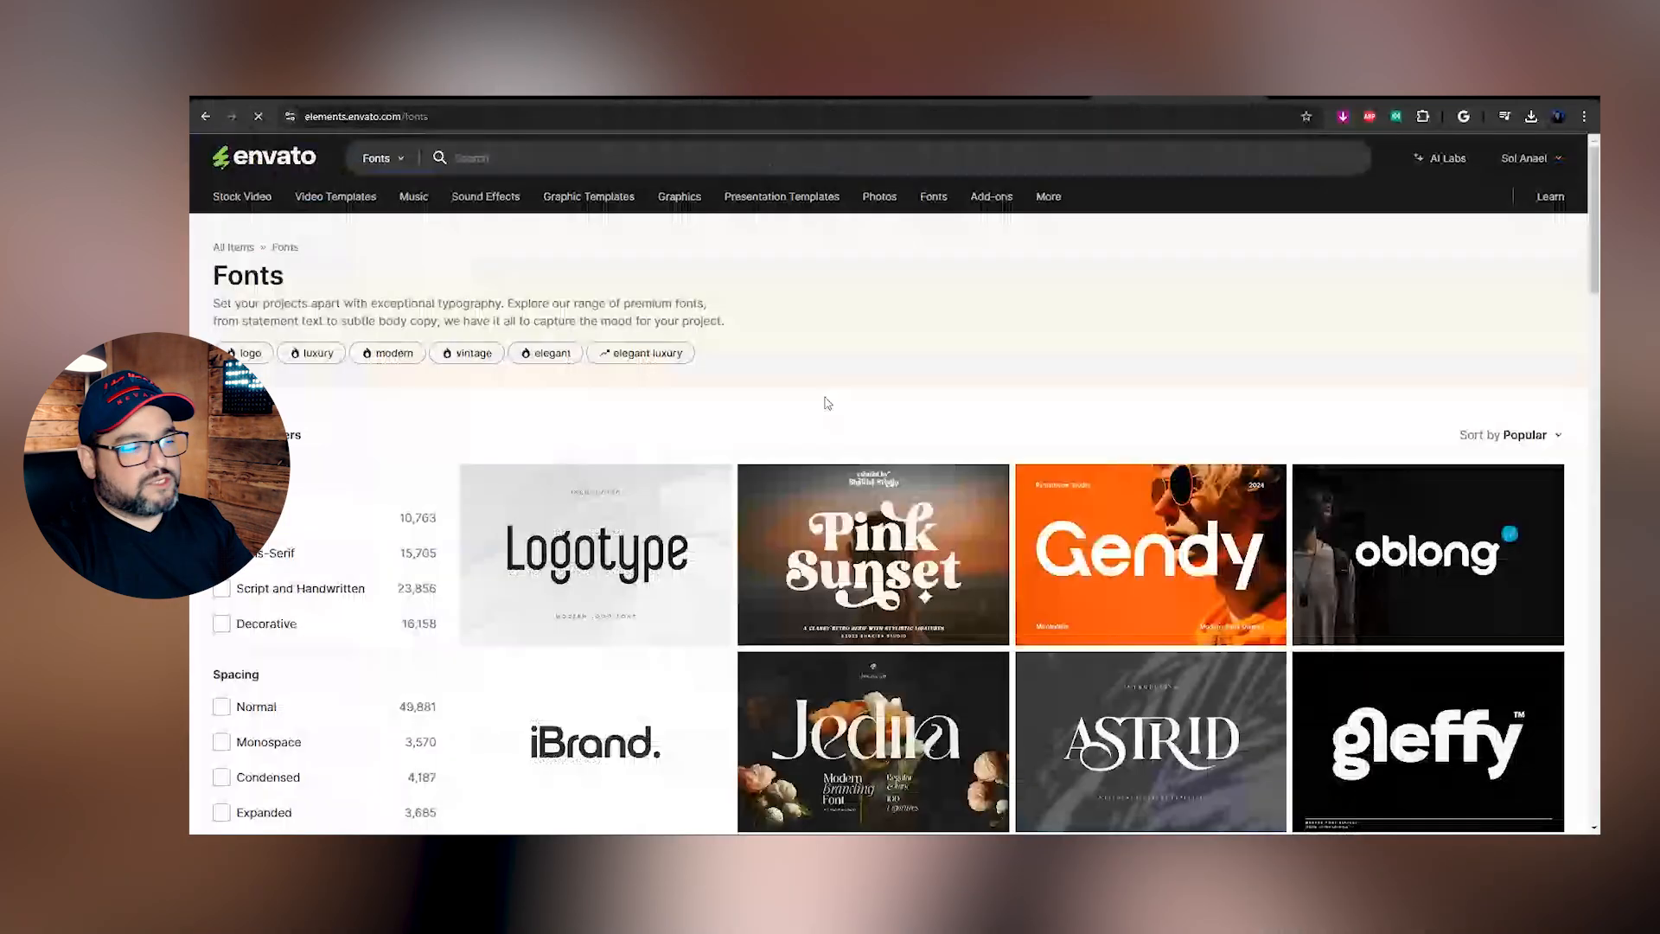
mouse_move(213, 196)
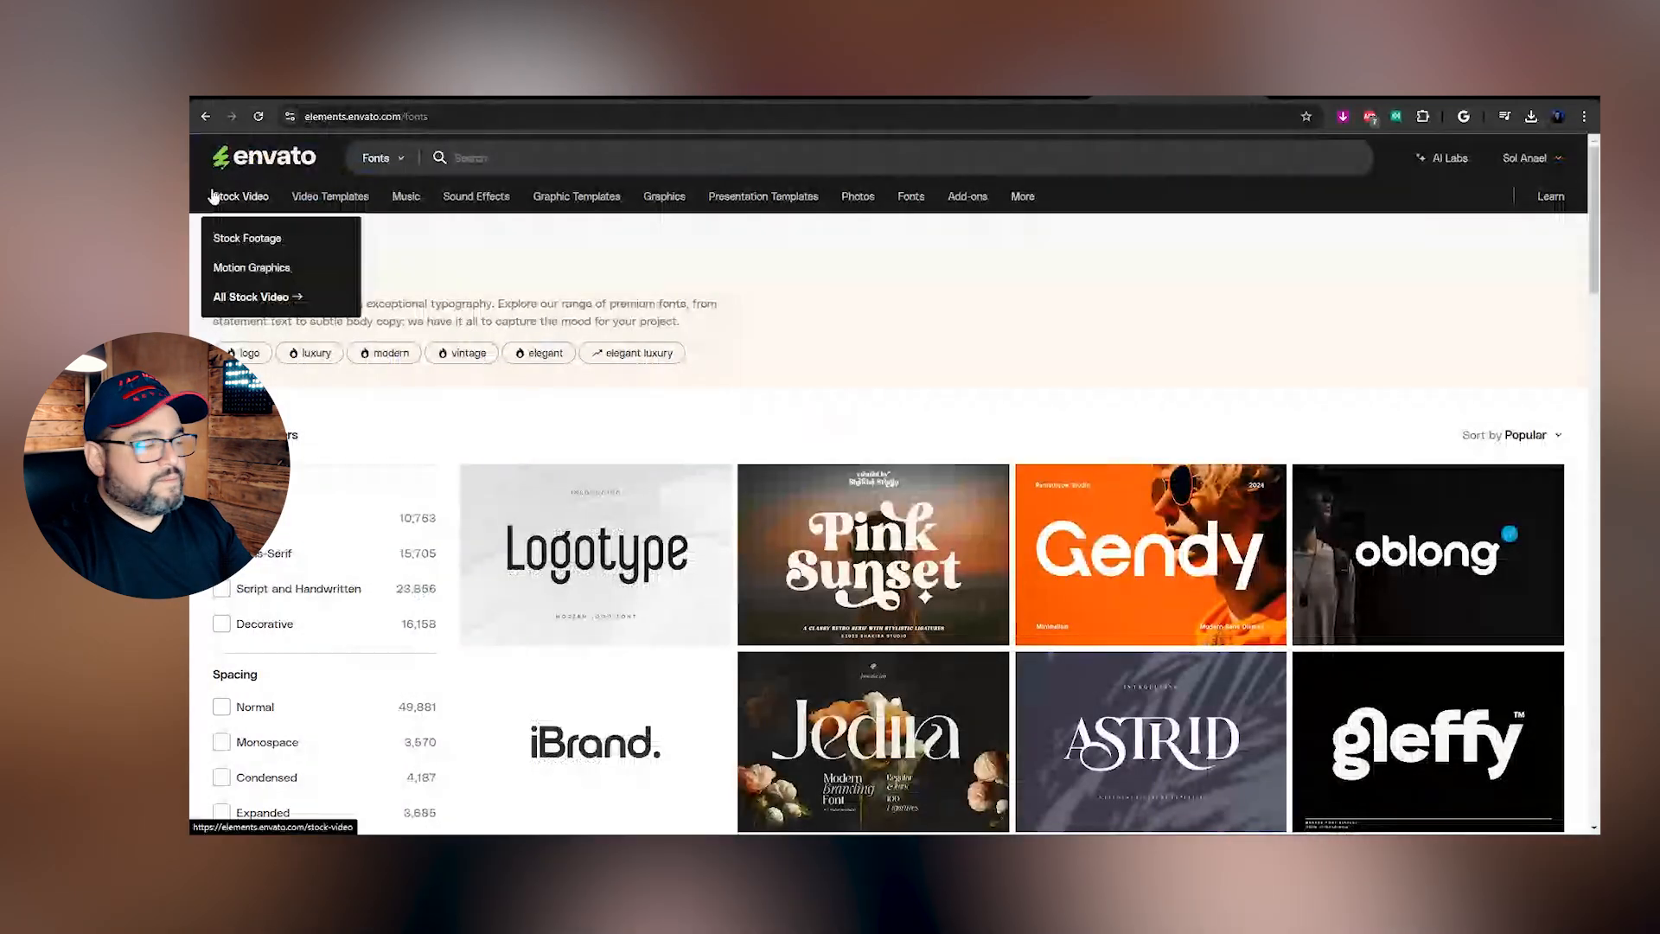
click(406, 196)
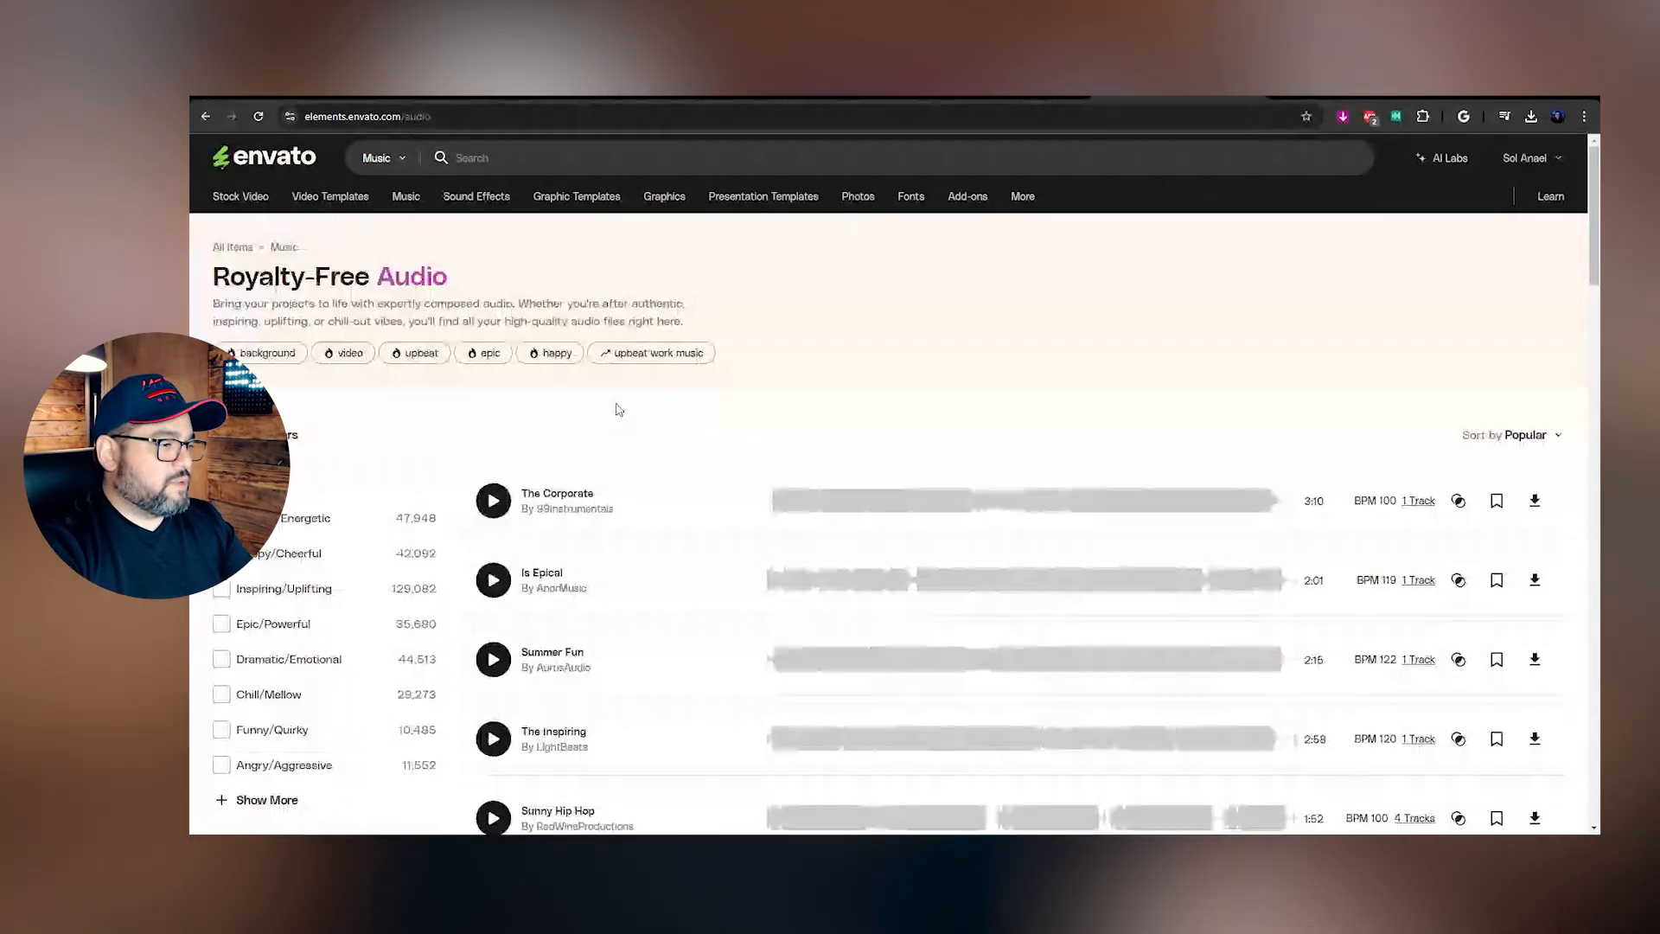
click(536, 165)
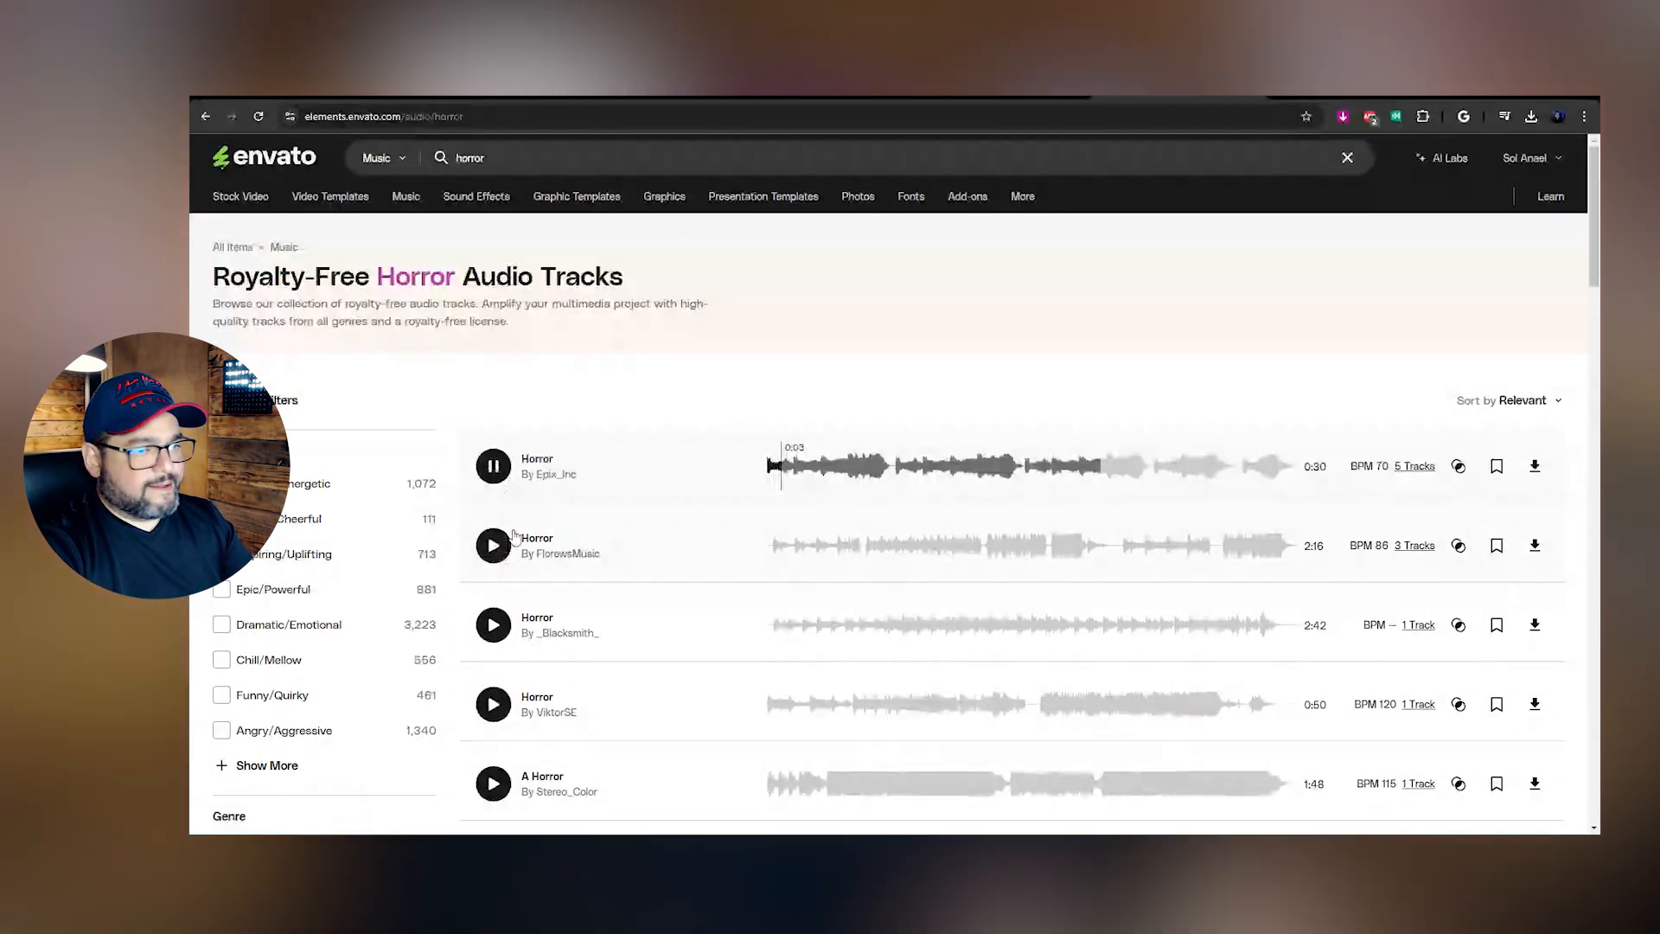
Download the first Horror music track as a ZIP archive into the 08.01.2024 The Fishermen folder
click(1535, 466)
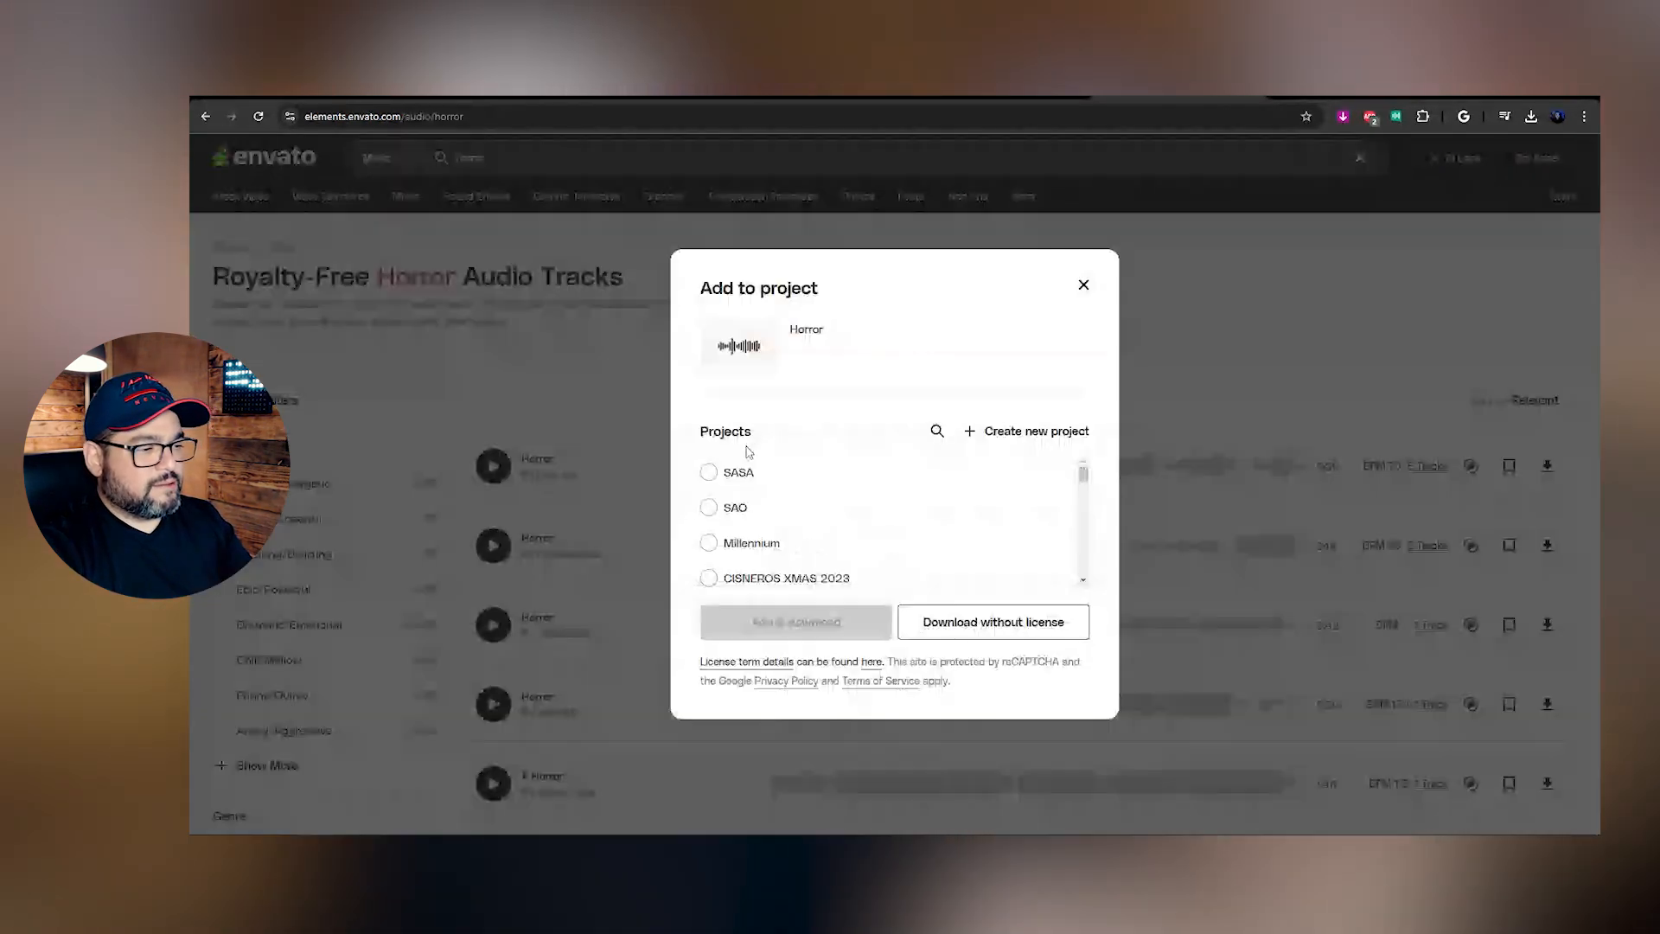
key(Escape)
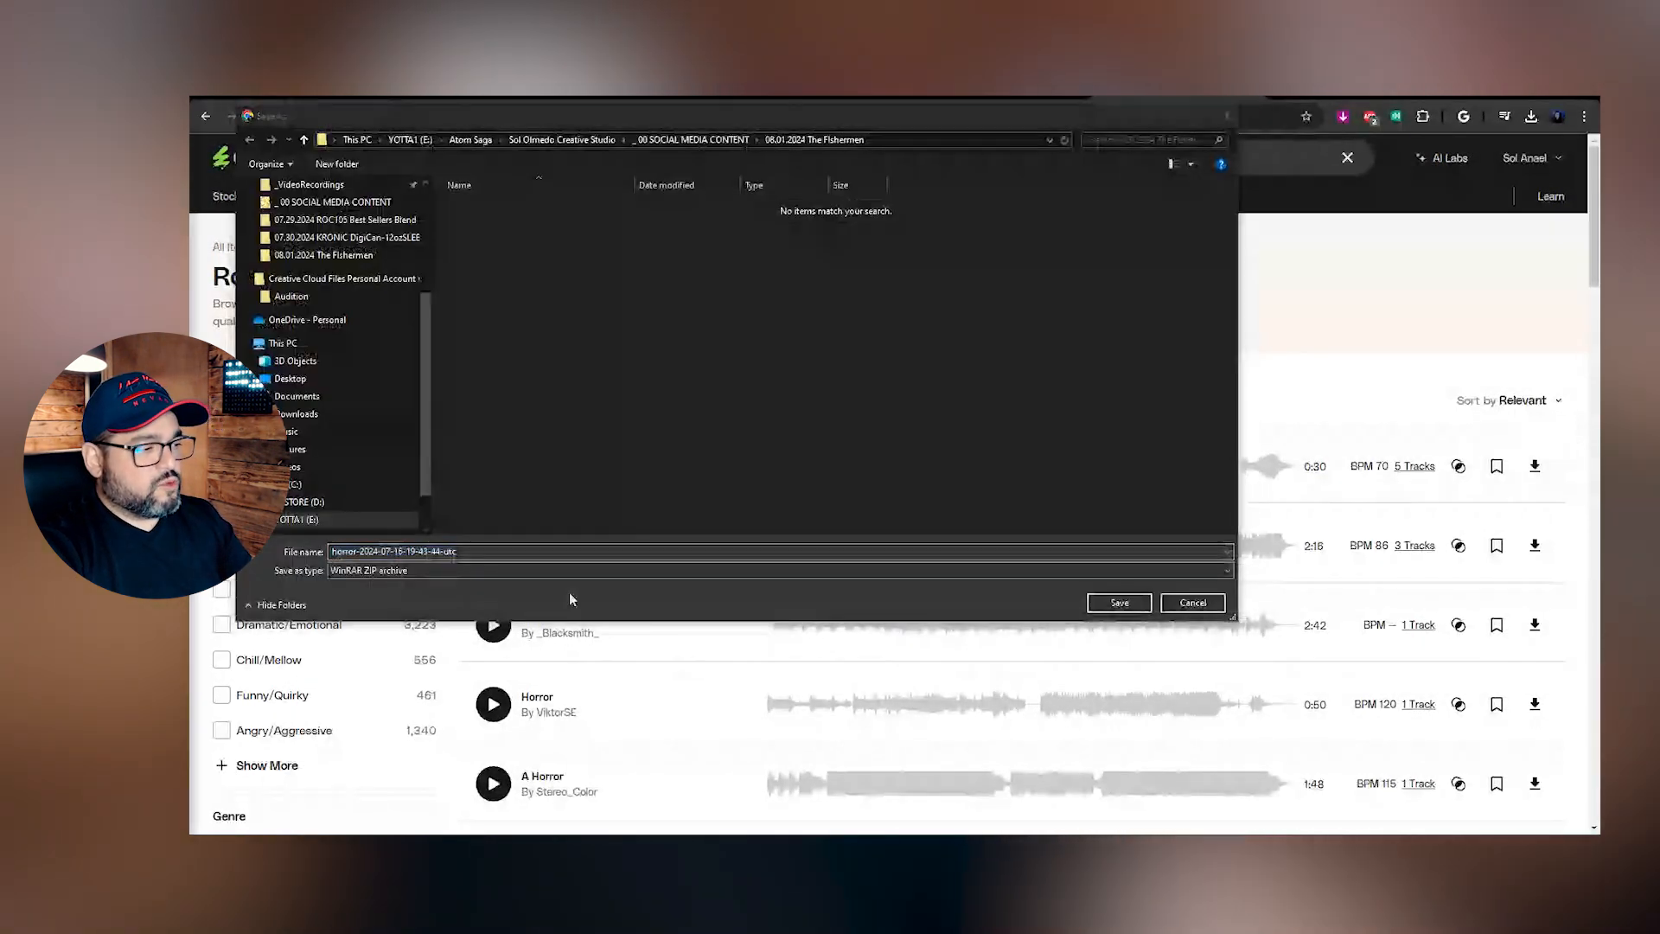
click(456, 537)
text(E:\Atom Saga\Sol Olmedo Creative Studio\_ 00 SOCIAL MEDIA CONTENT\08.01.2024 The Fishermen)
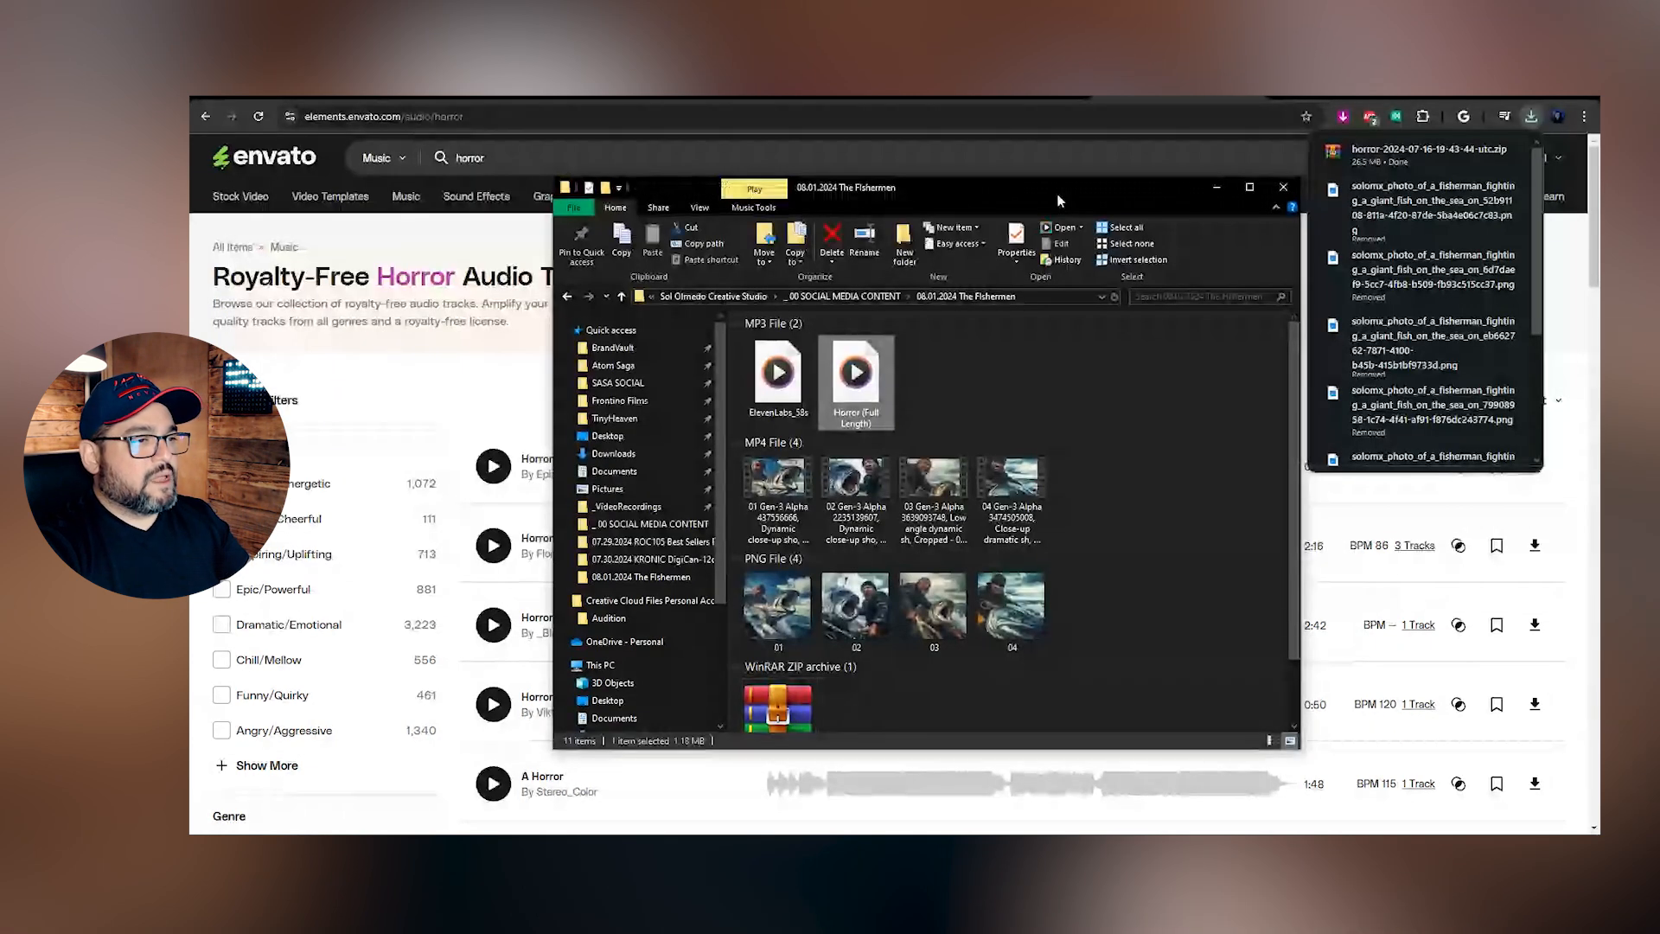
Switch back to the Canva design and upload Horror (Full Length).mp3 from the 08.01.2024 The Fishermen folder
drag(1059, 201, 1023, 239)
key(alt+Tab)
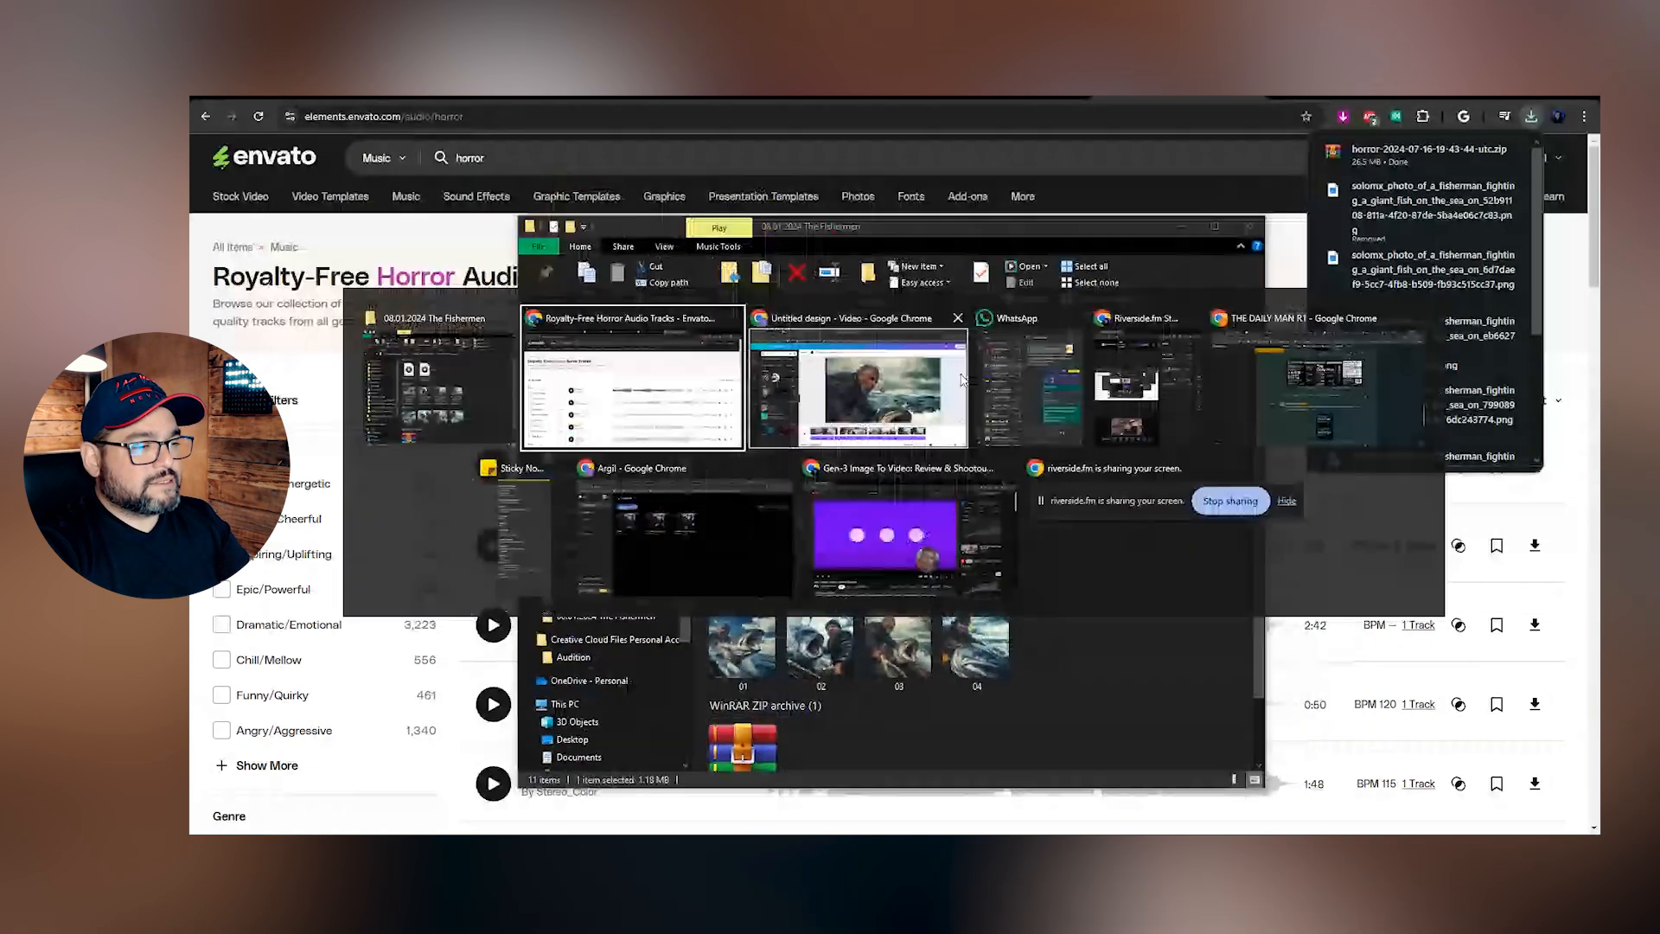
click(957, 447)
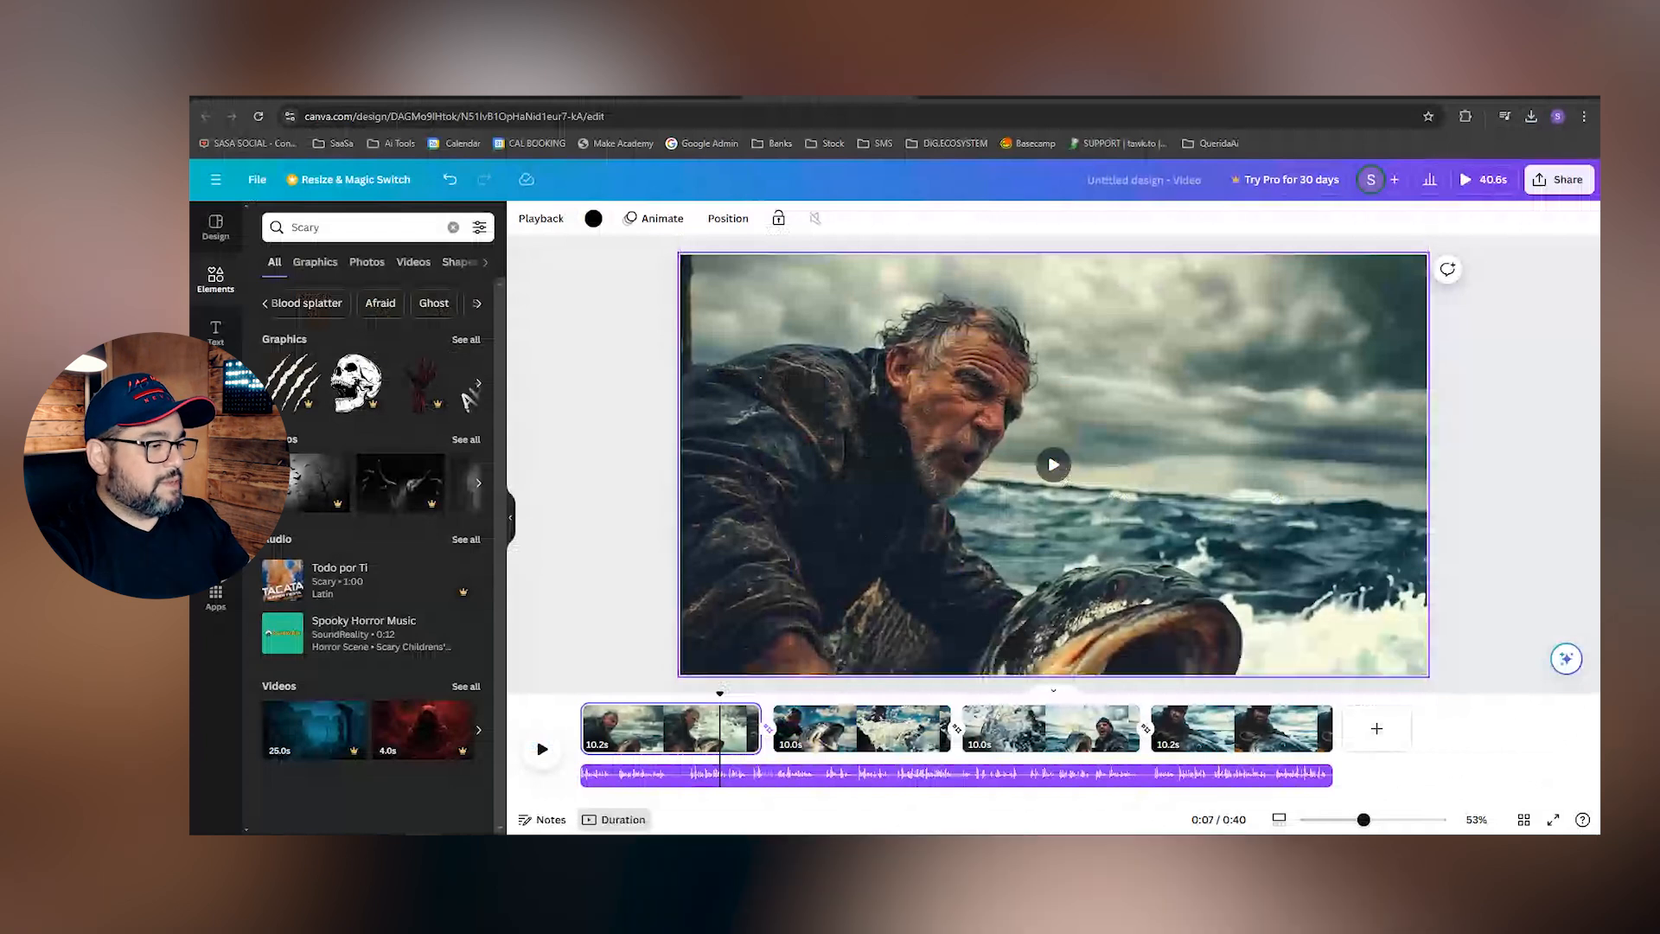
drag(820, 419, 406, 651)
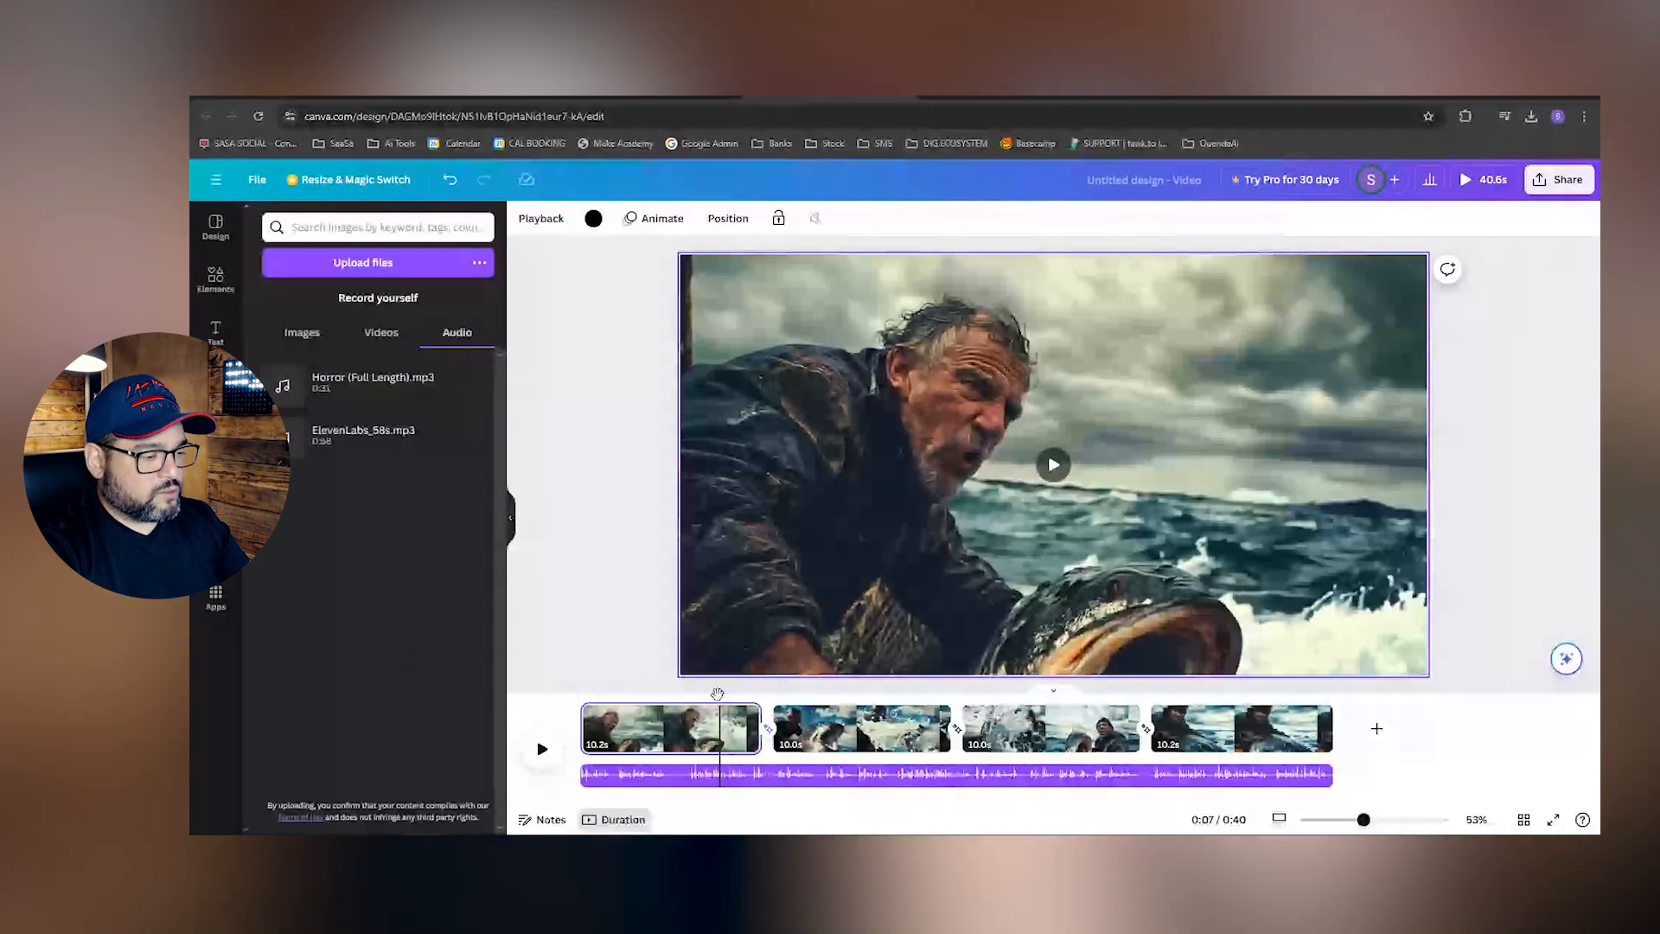
Add Horror (Full Length).mp3 from the video's start and place a second copy on its own row, overlapping the first one's end
click(373, 380)
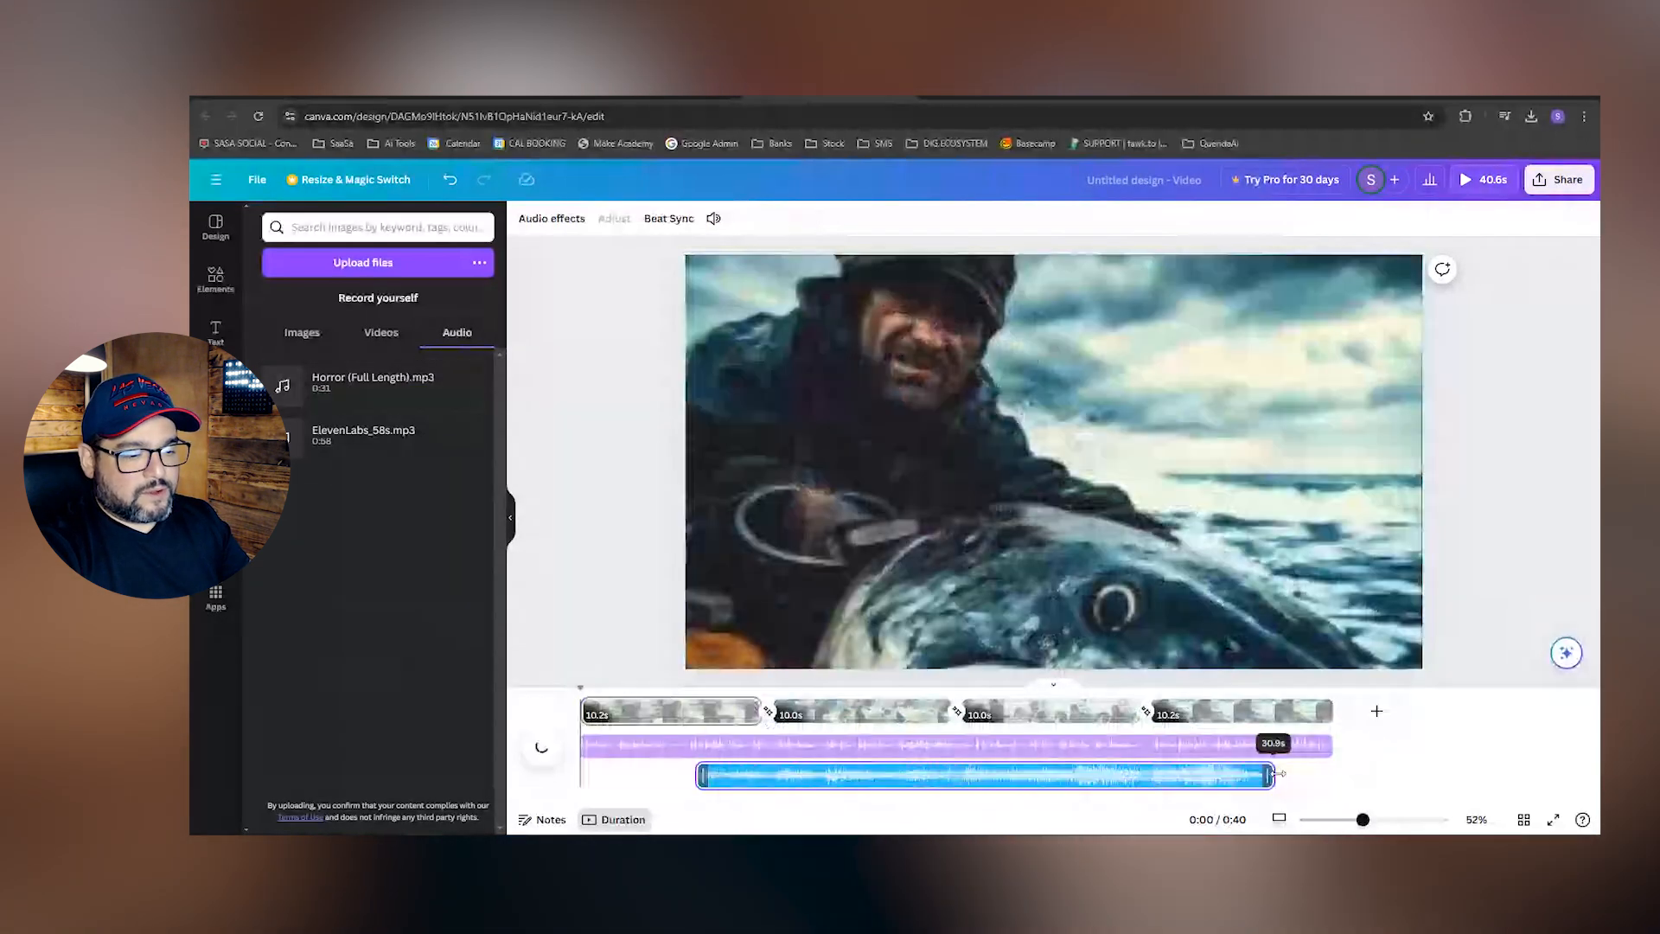
drag(1278, 774, 1160, 773)
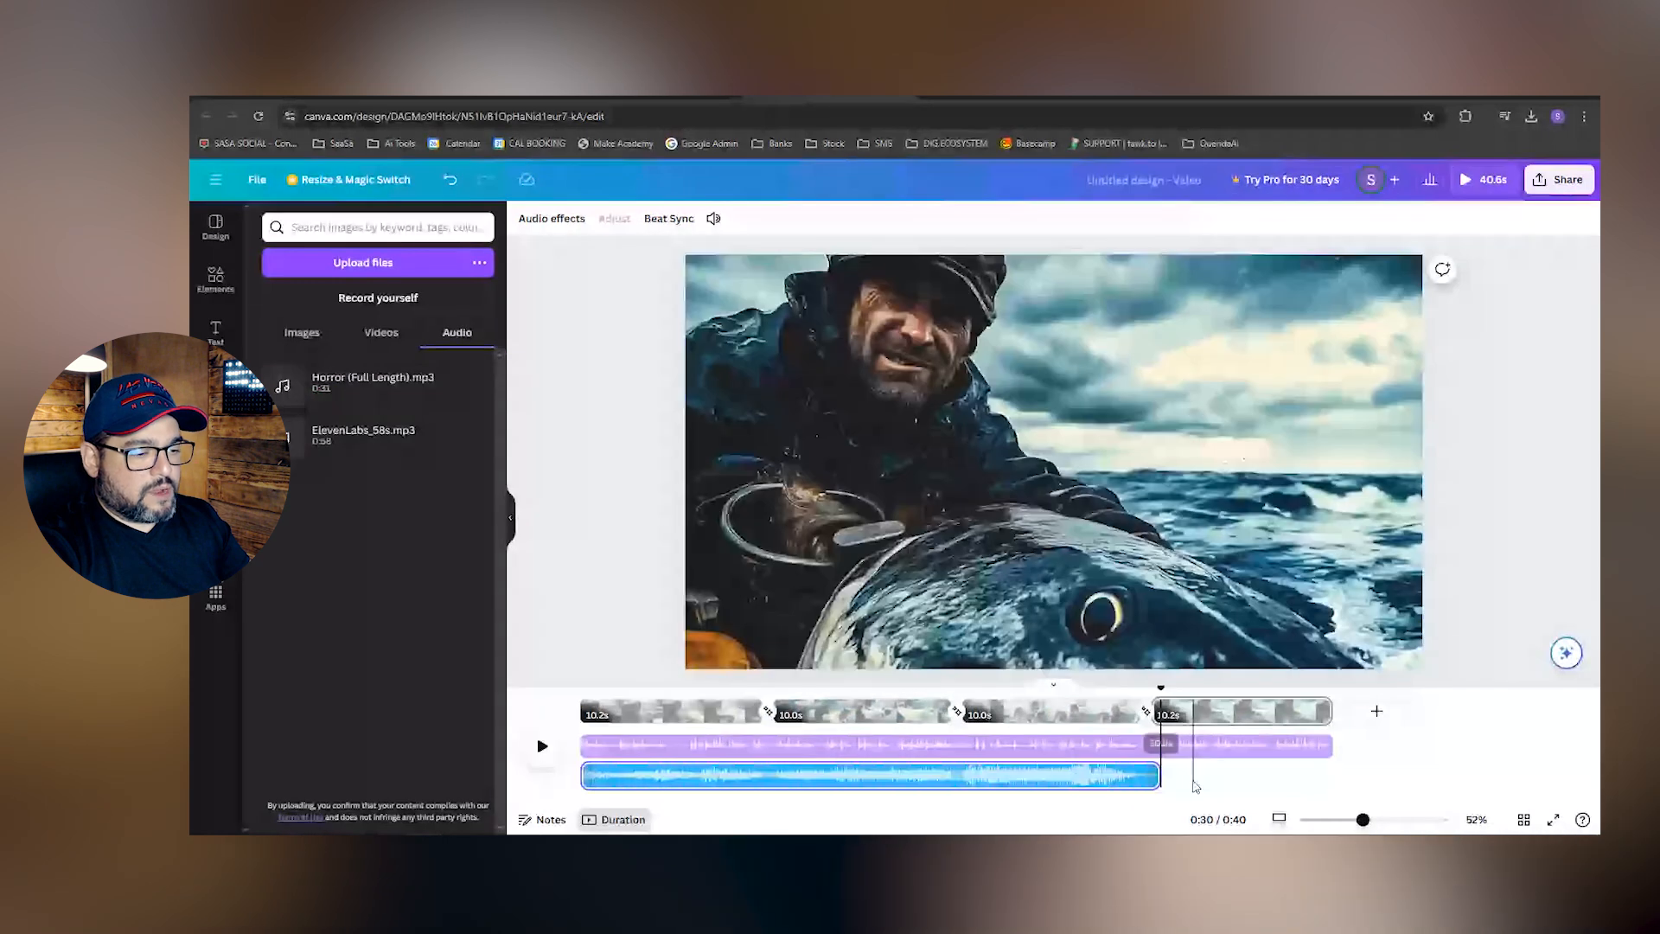
click(361, 389)
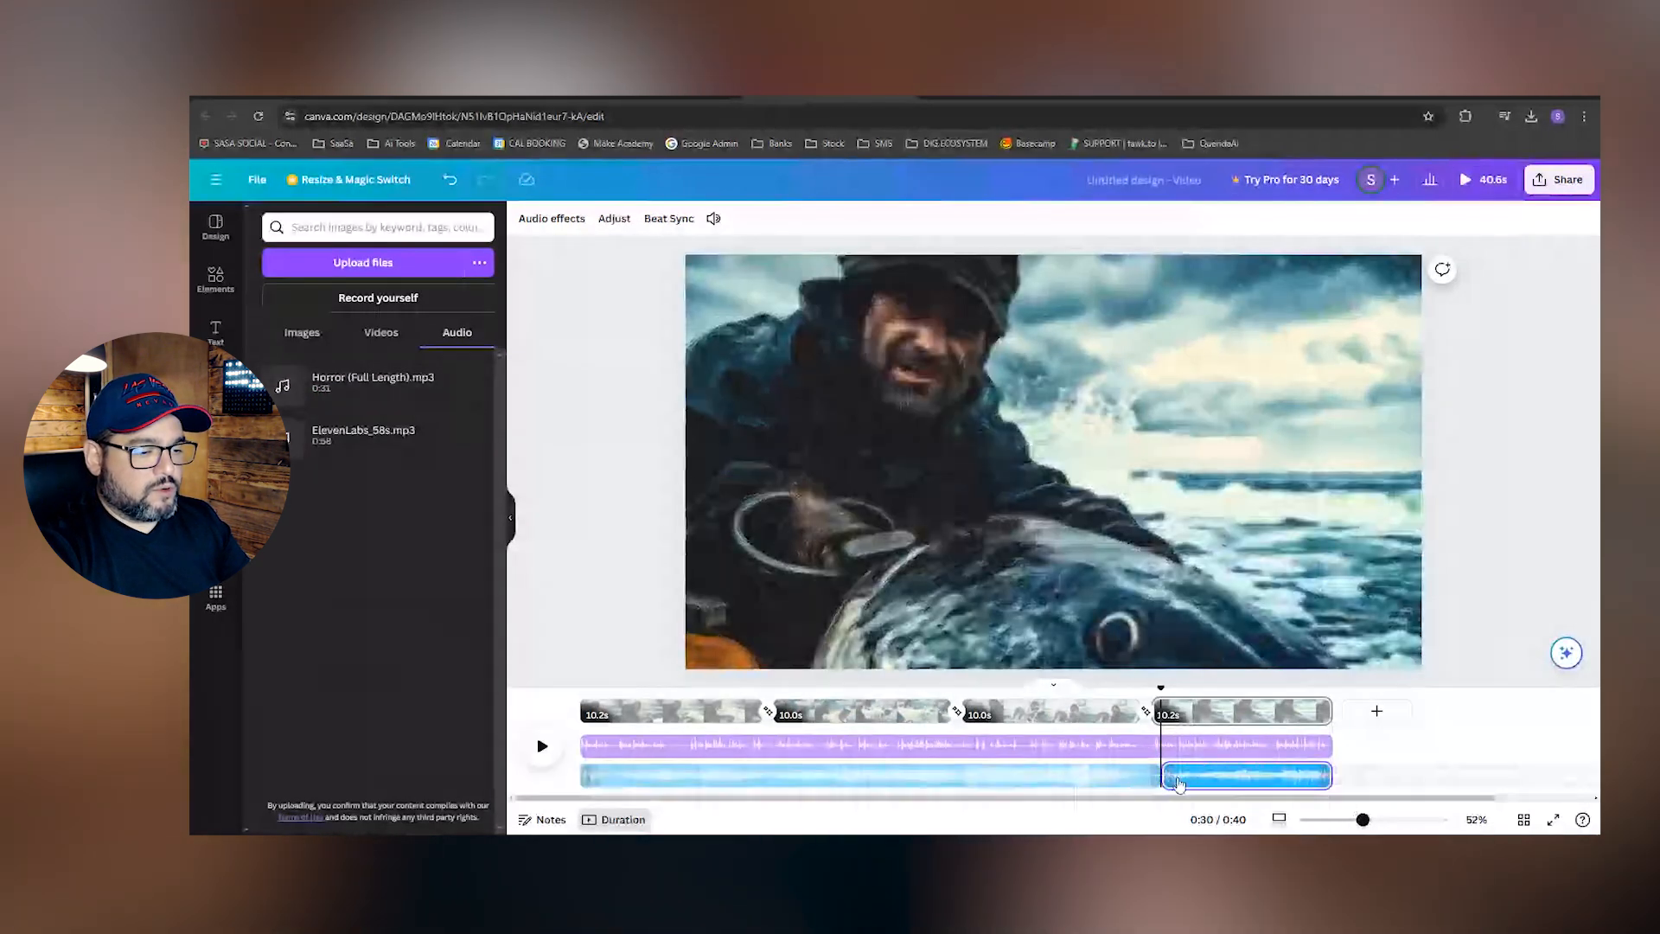
drag(1179, 783, 1183, 773)
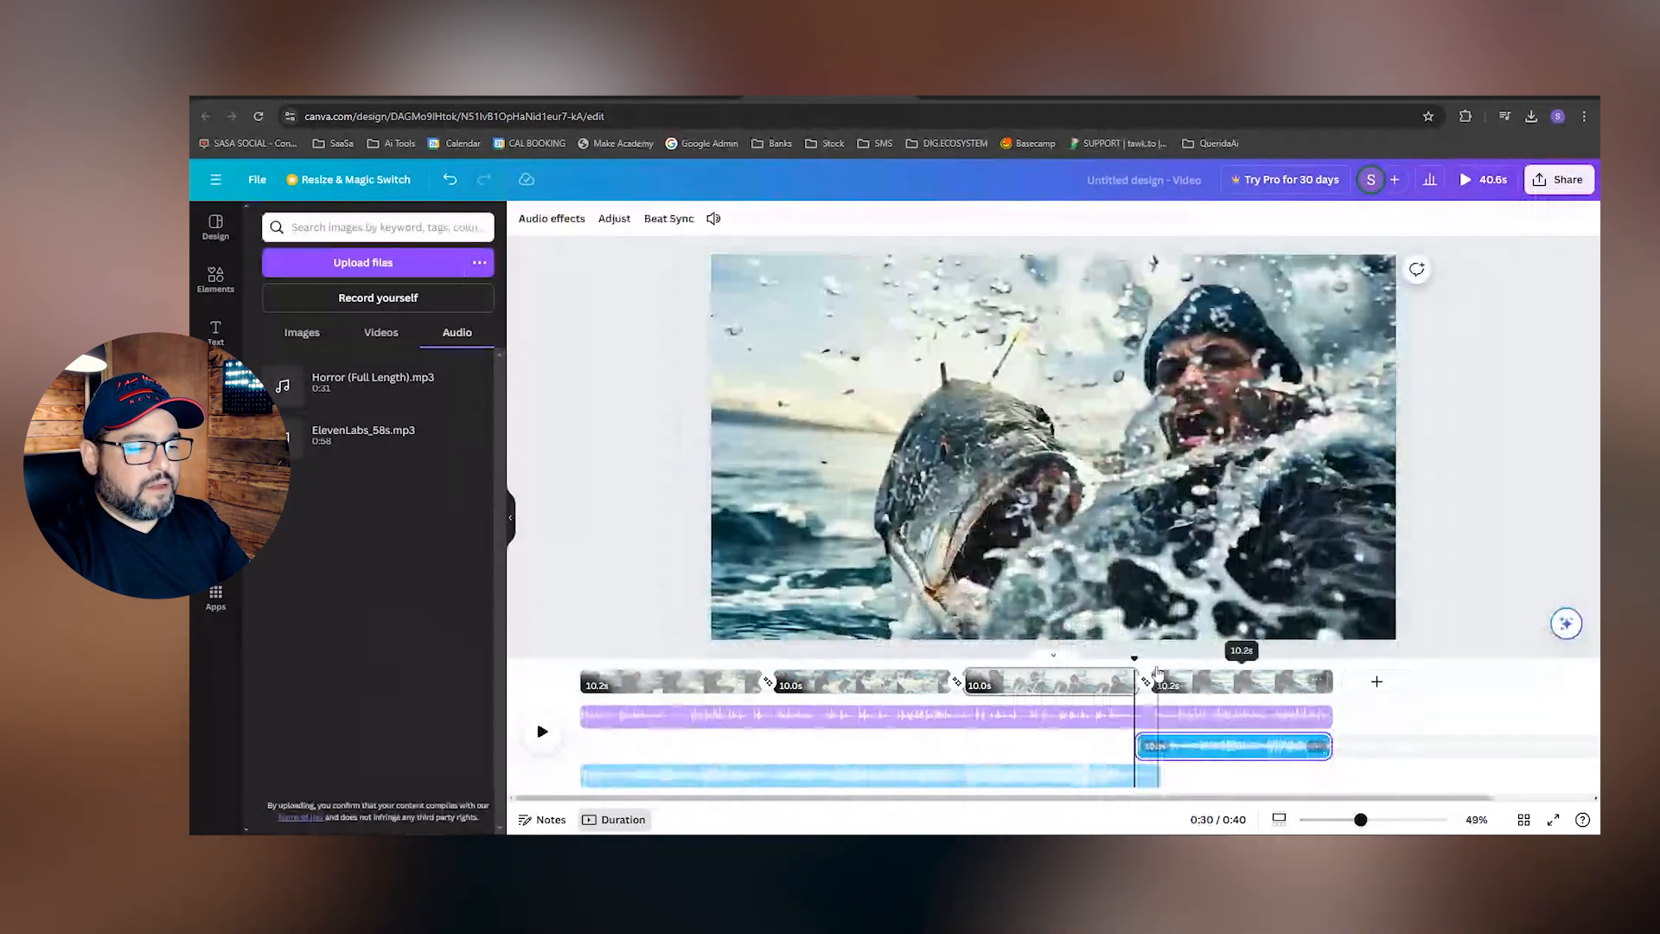
Play the mix from the start, set the volume to 30 for all audio tracks, and select the narration track
drag(1135, 657, 582, 659)
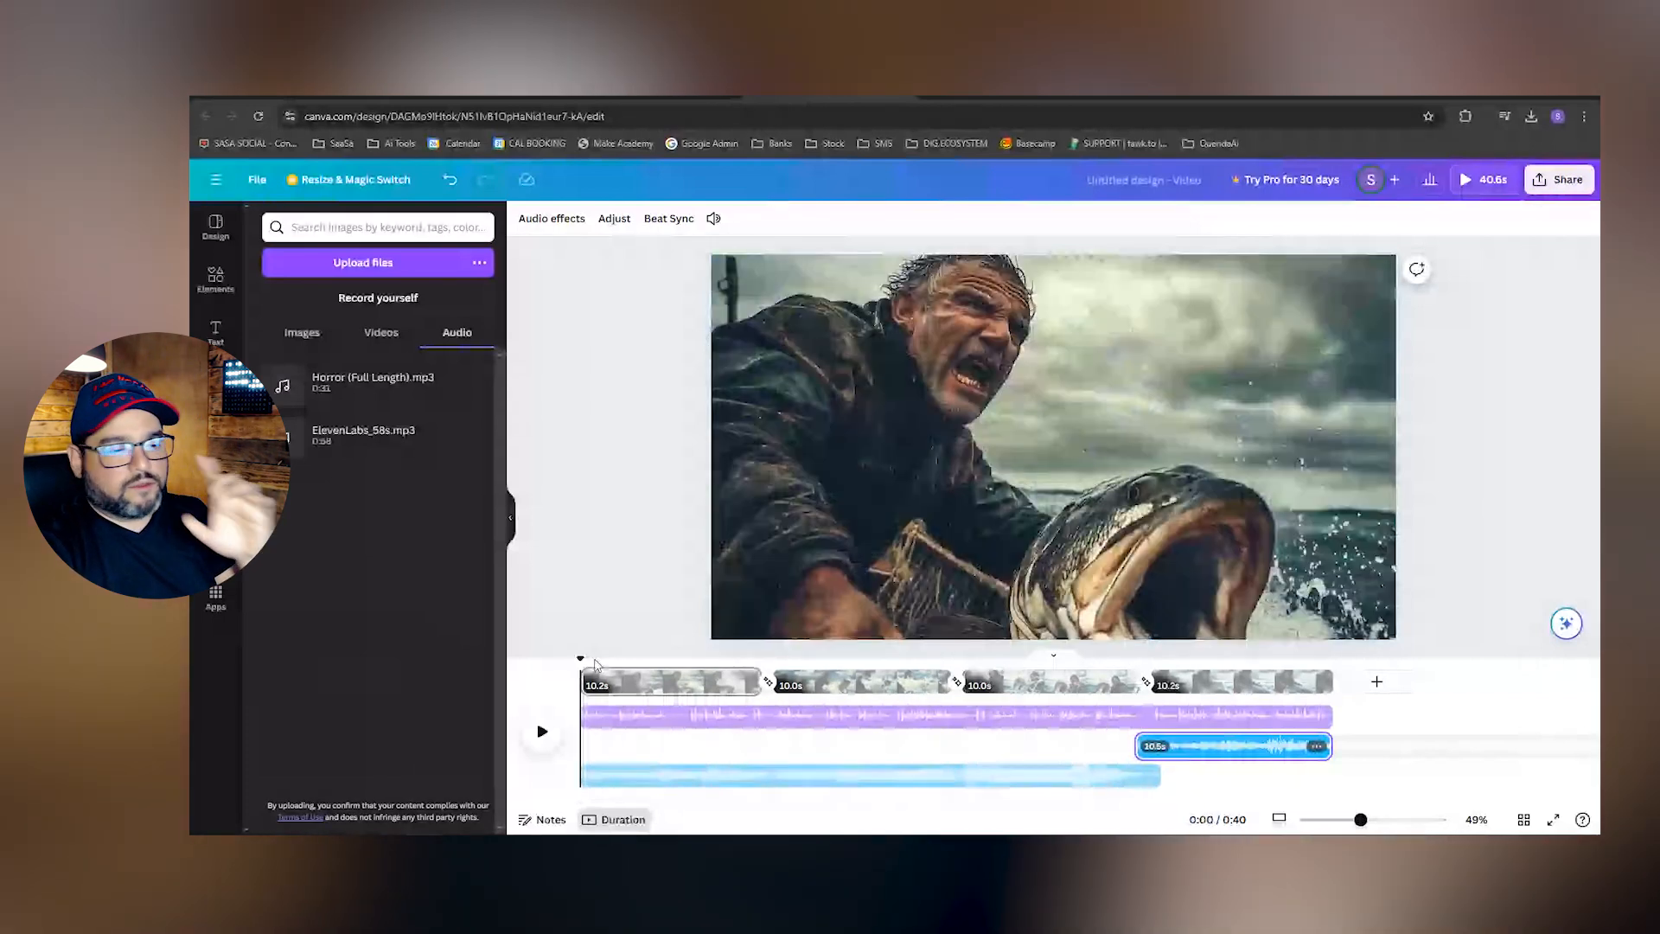
click(542, 731)
click(713, 219)
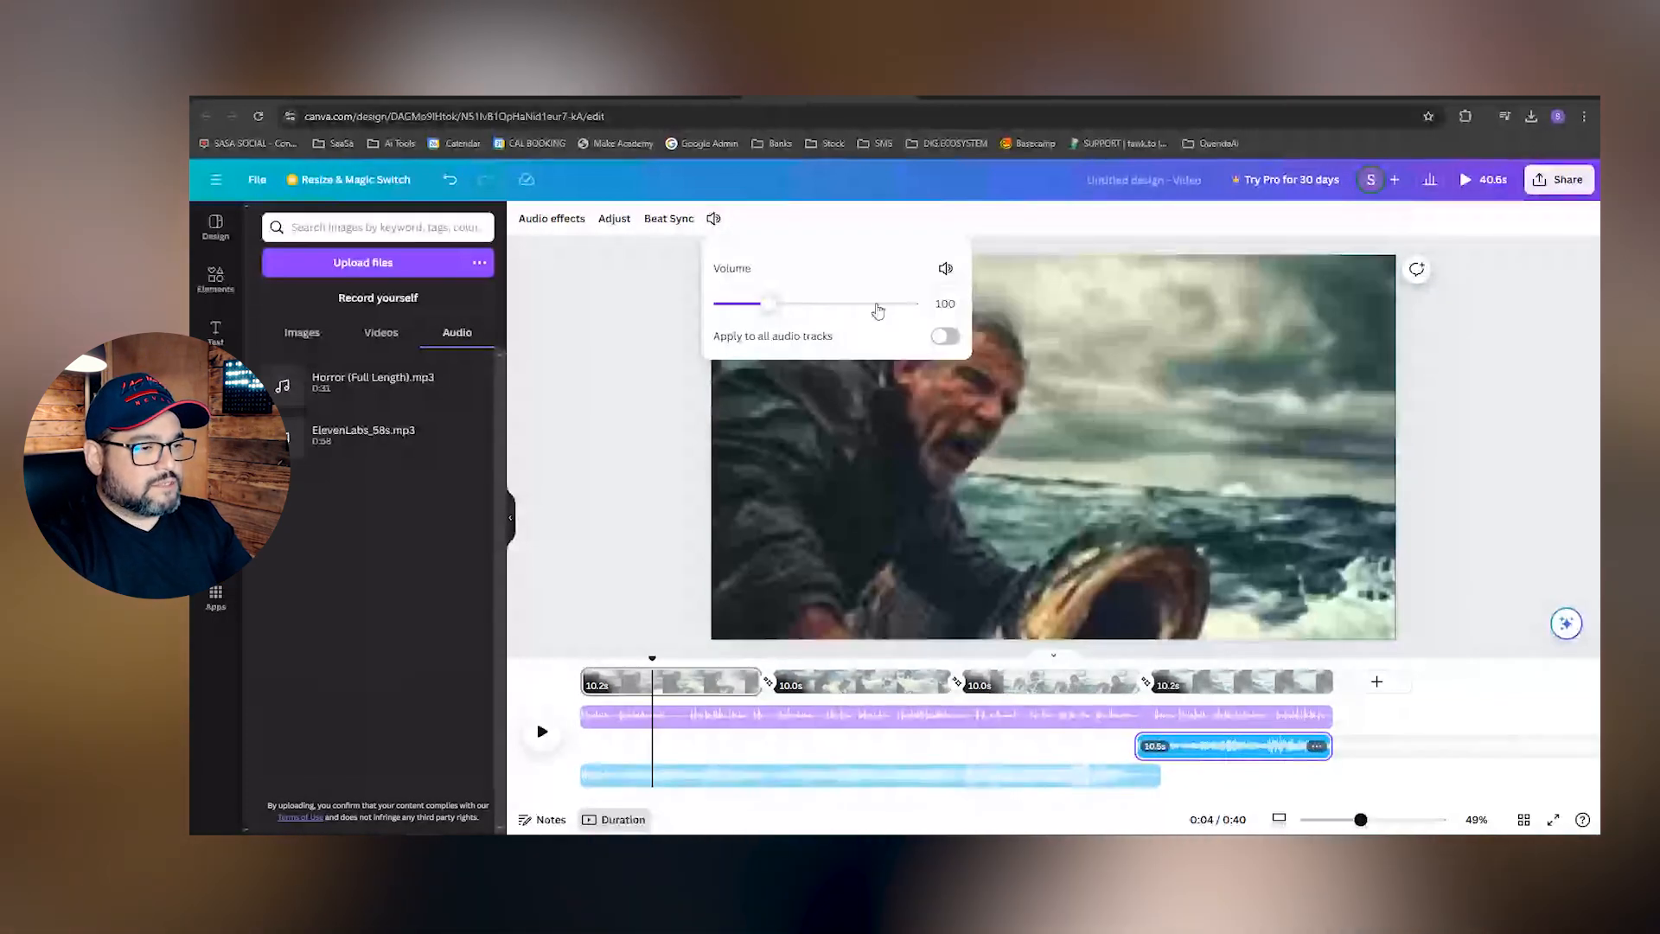
click(945, 304)
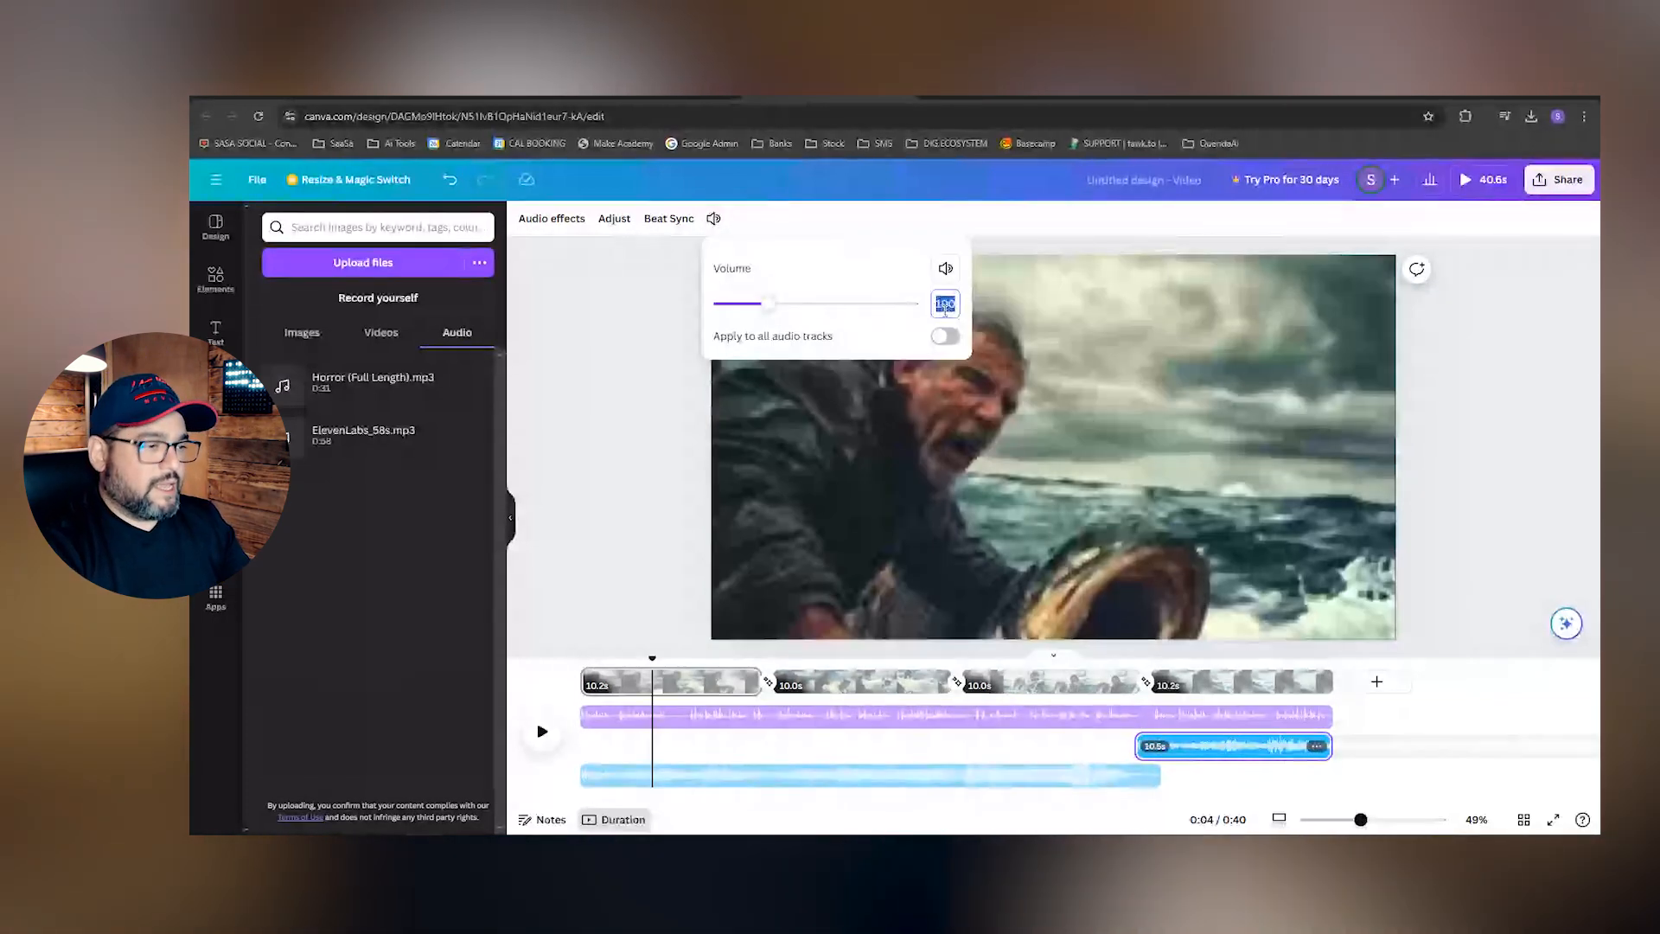
click(944, 336)
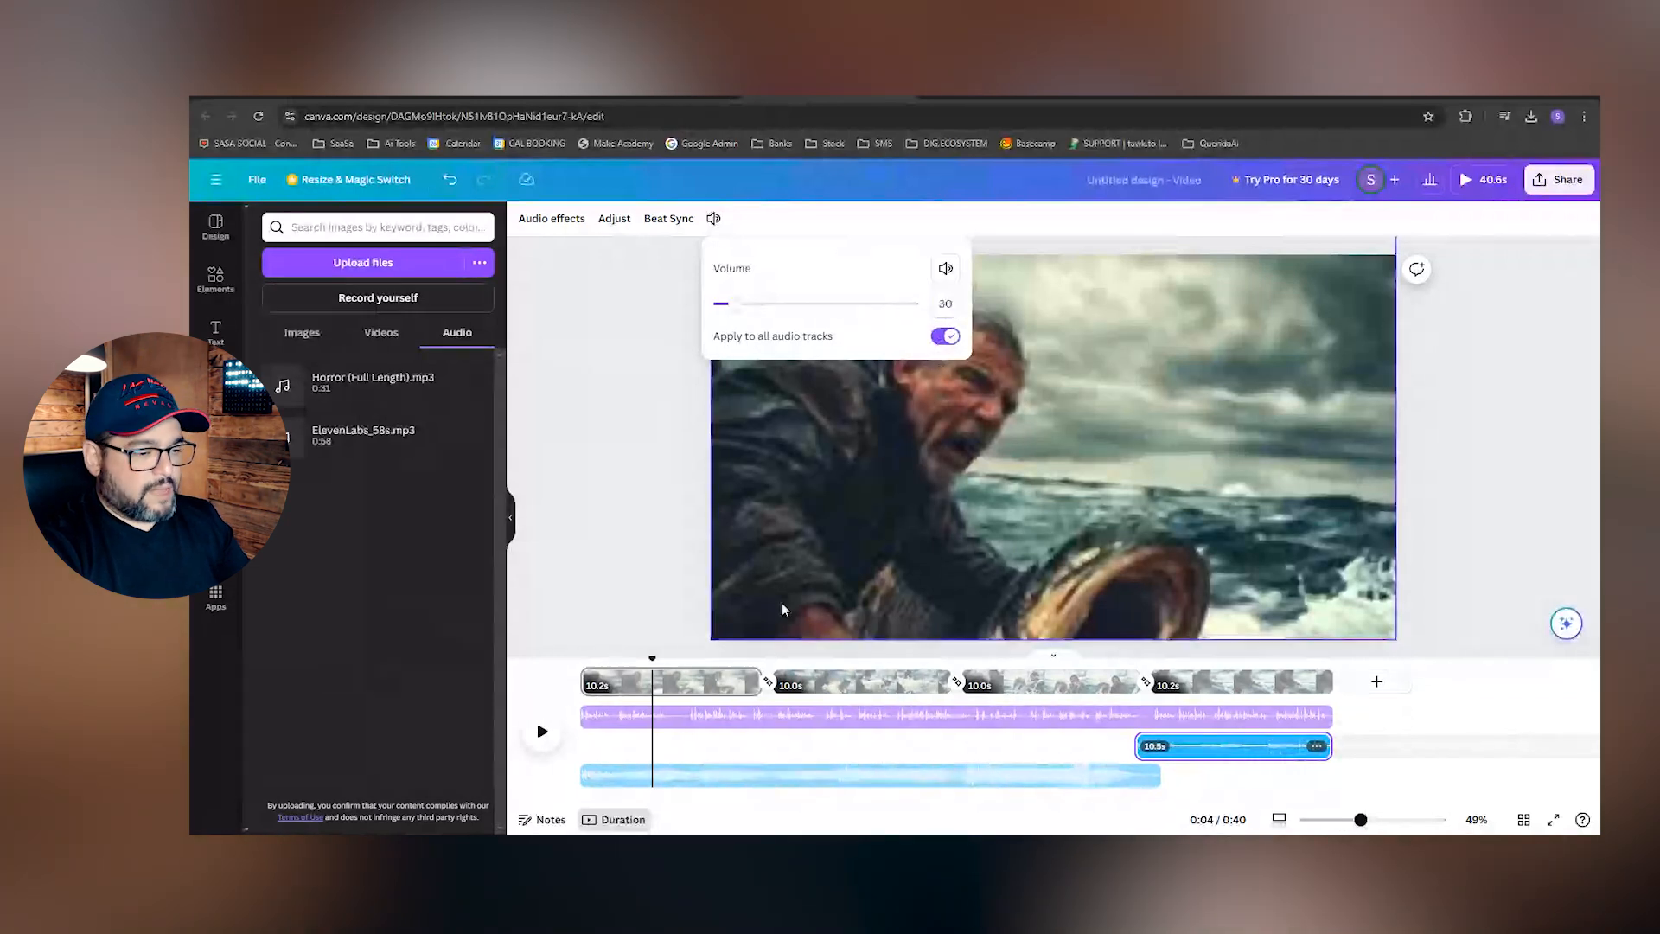
click(584, 716)
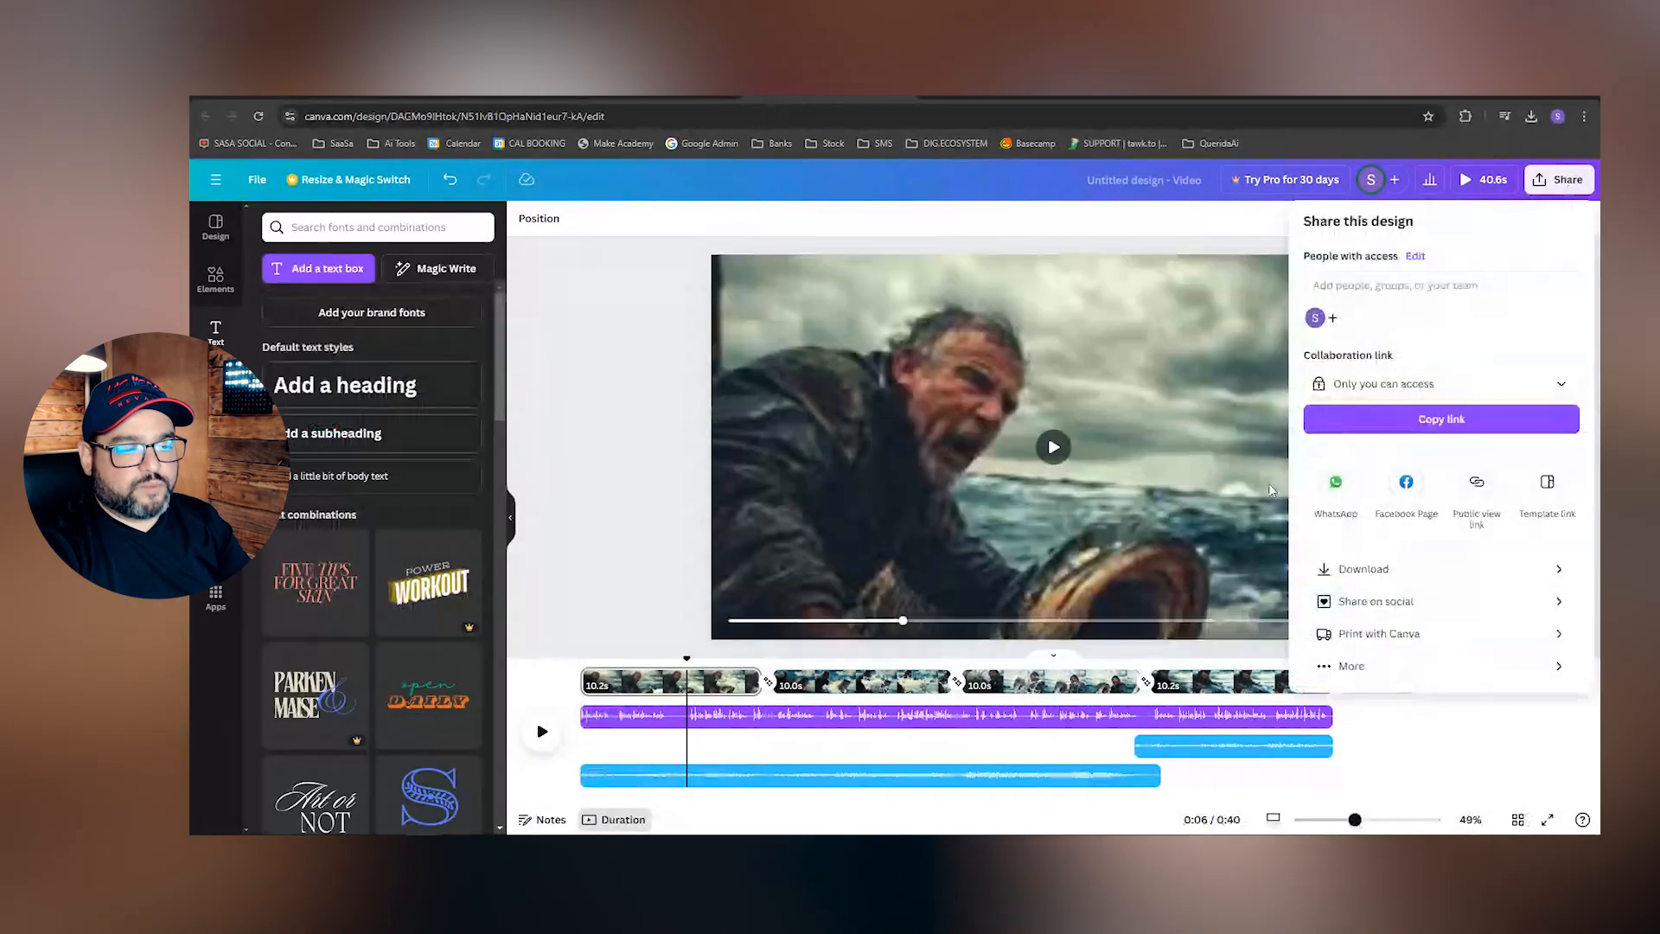
Download all four pages of the design as an MP4 video
click(1364, 569)
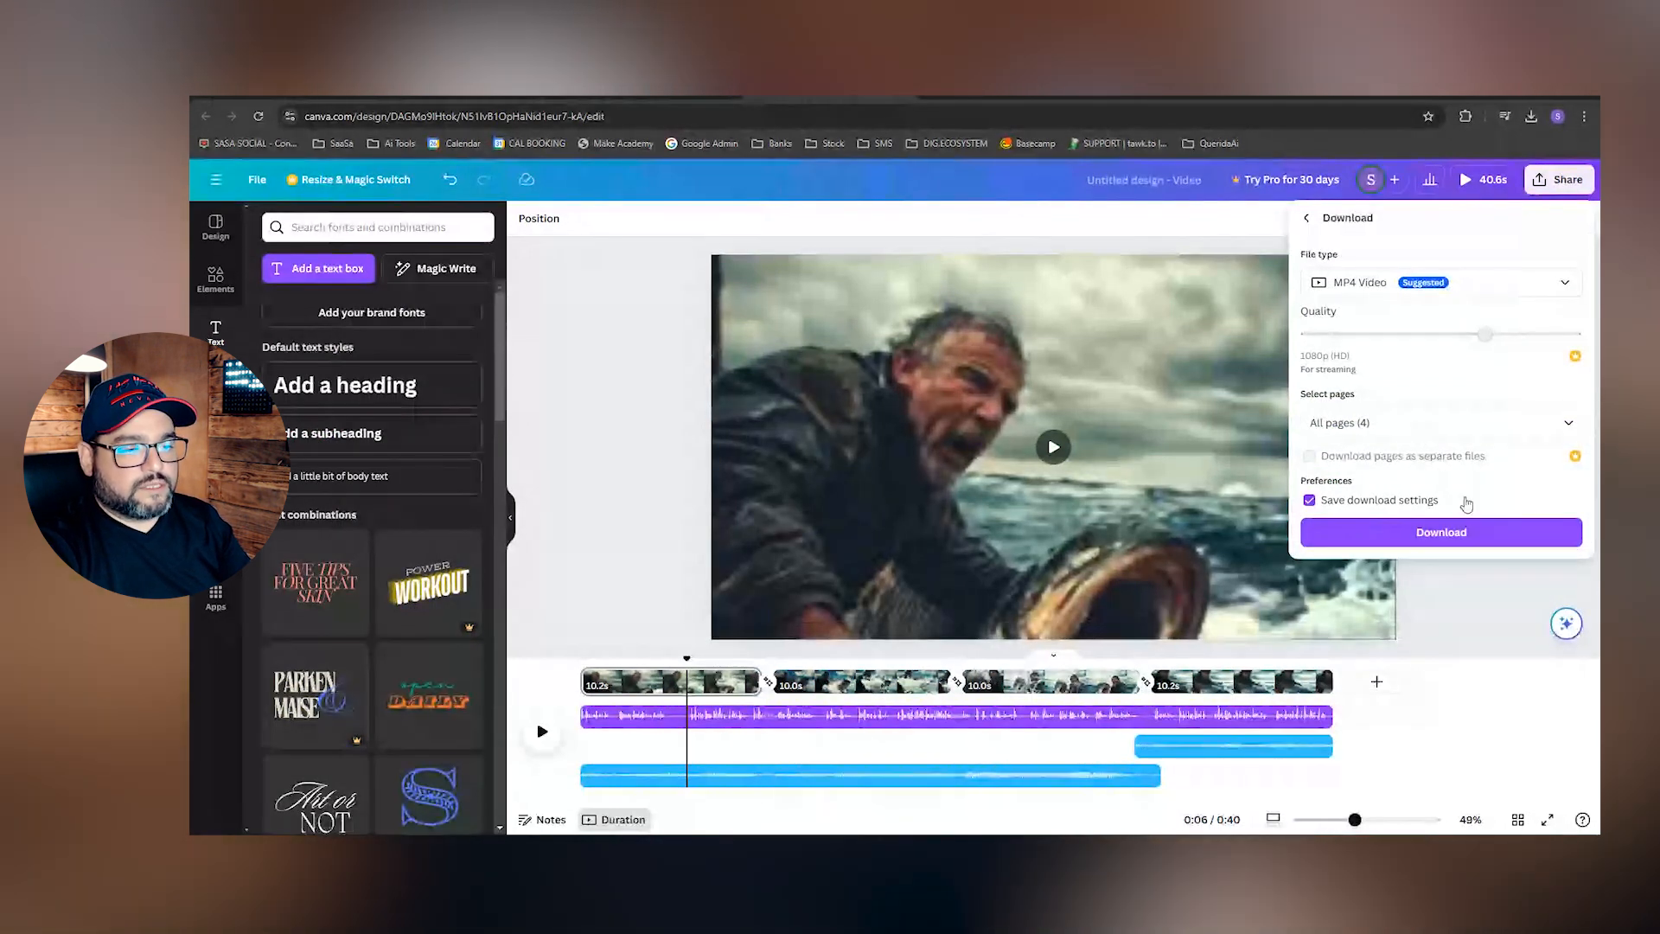
click(1461, 532)
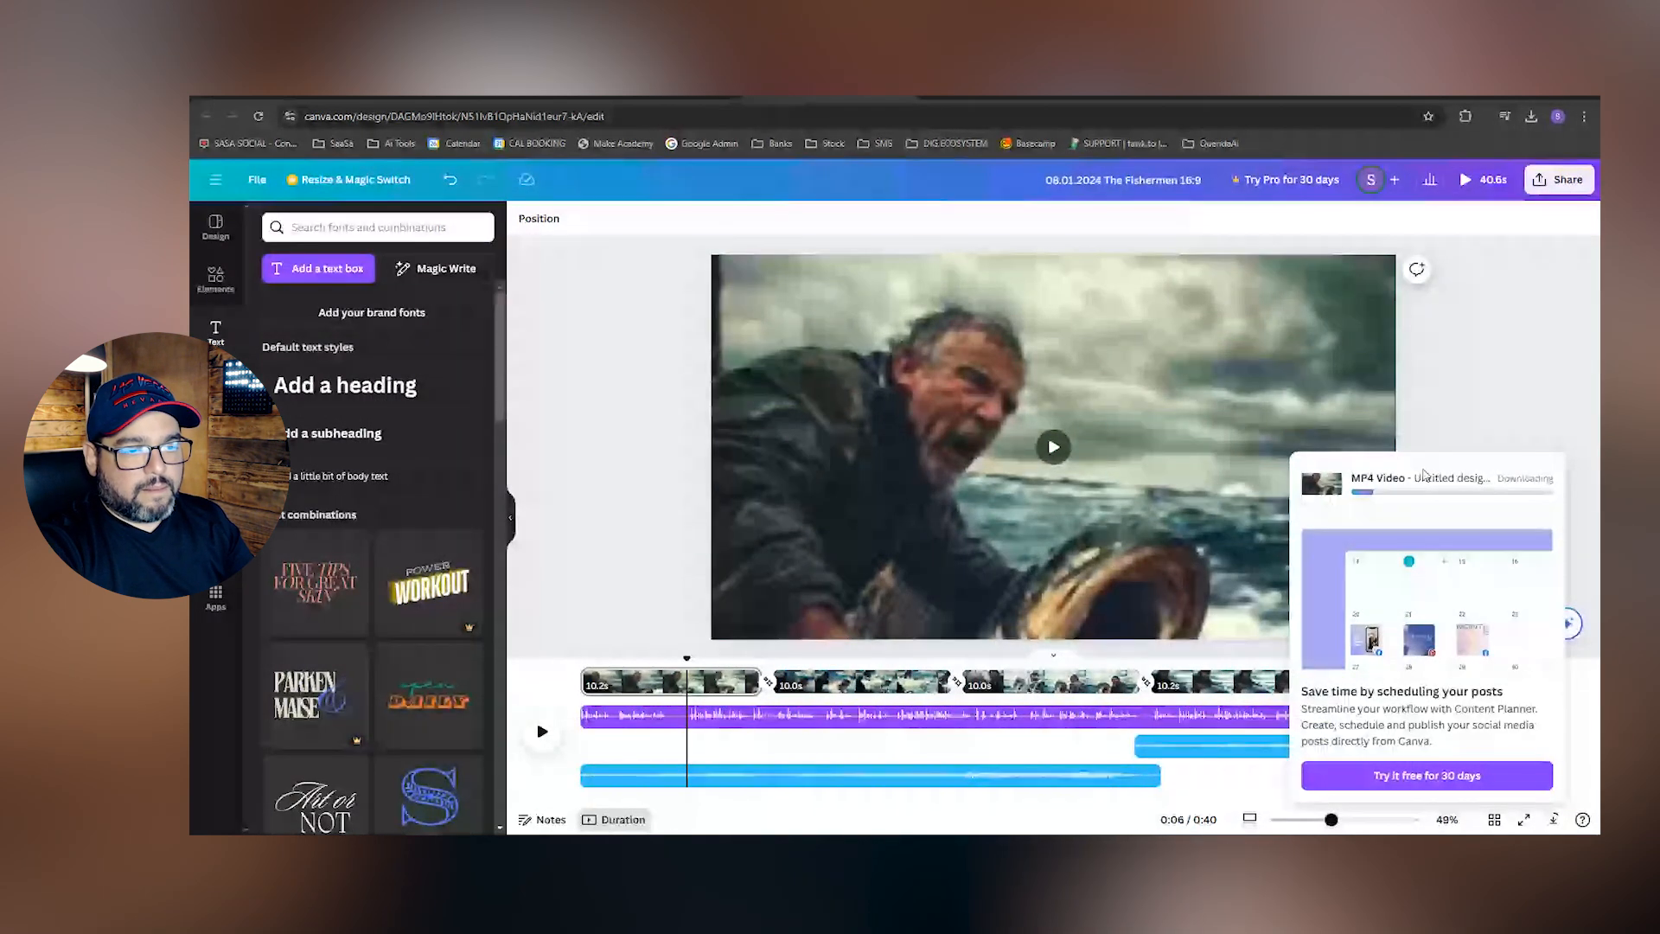
Open a blank 1080 x 1920 px Your Story design and look through the formats available for new designs
click(216, 180)
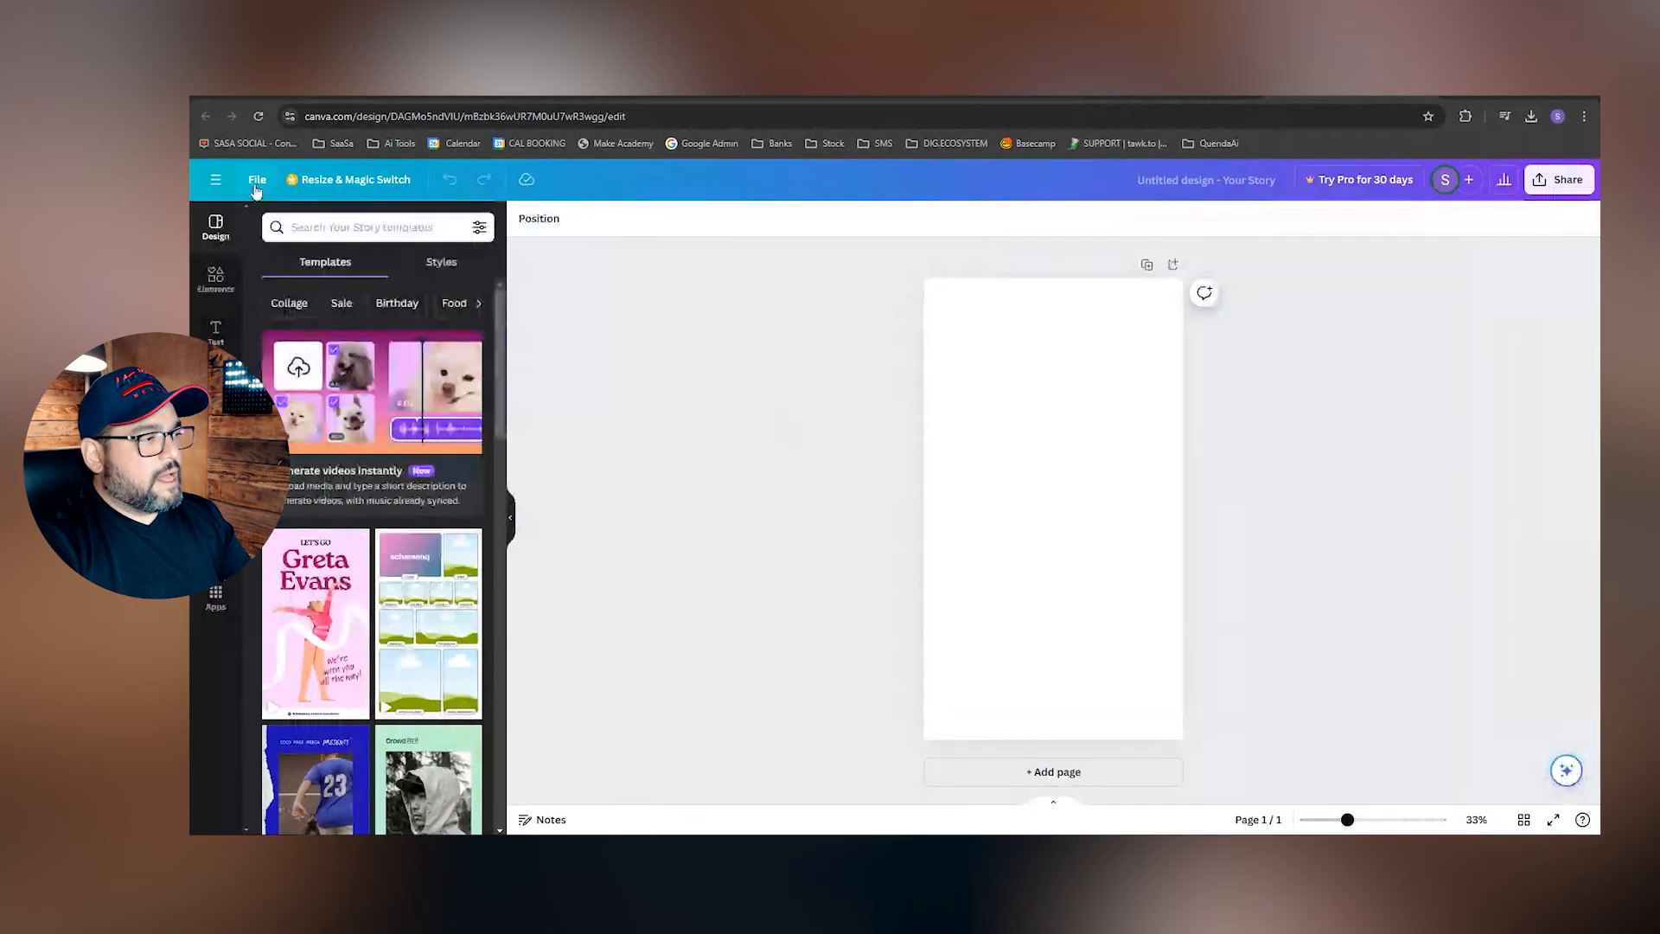
click(257, 179)
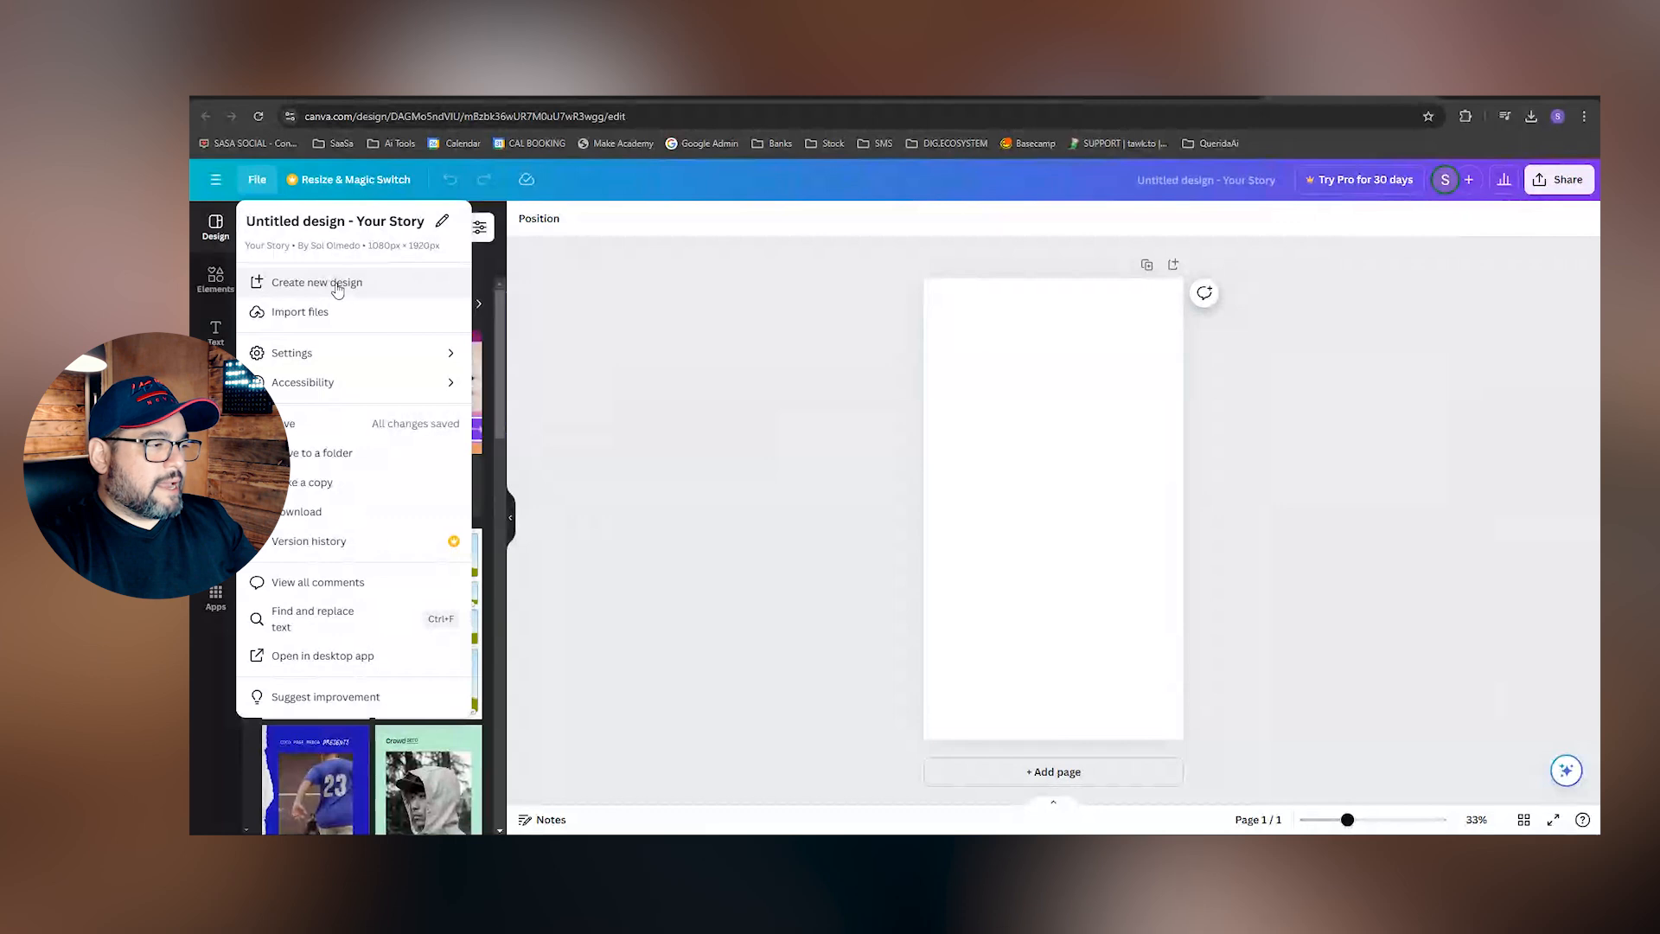
click(337, 288)
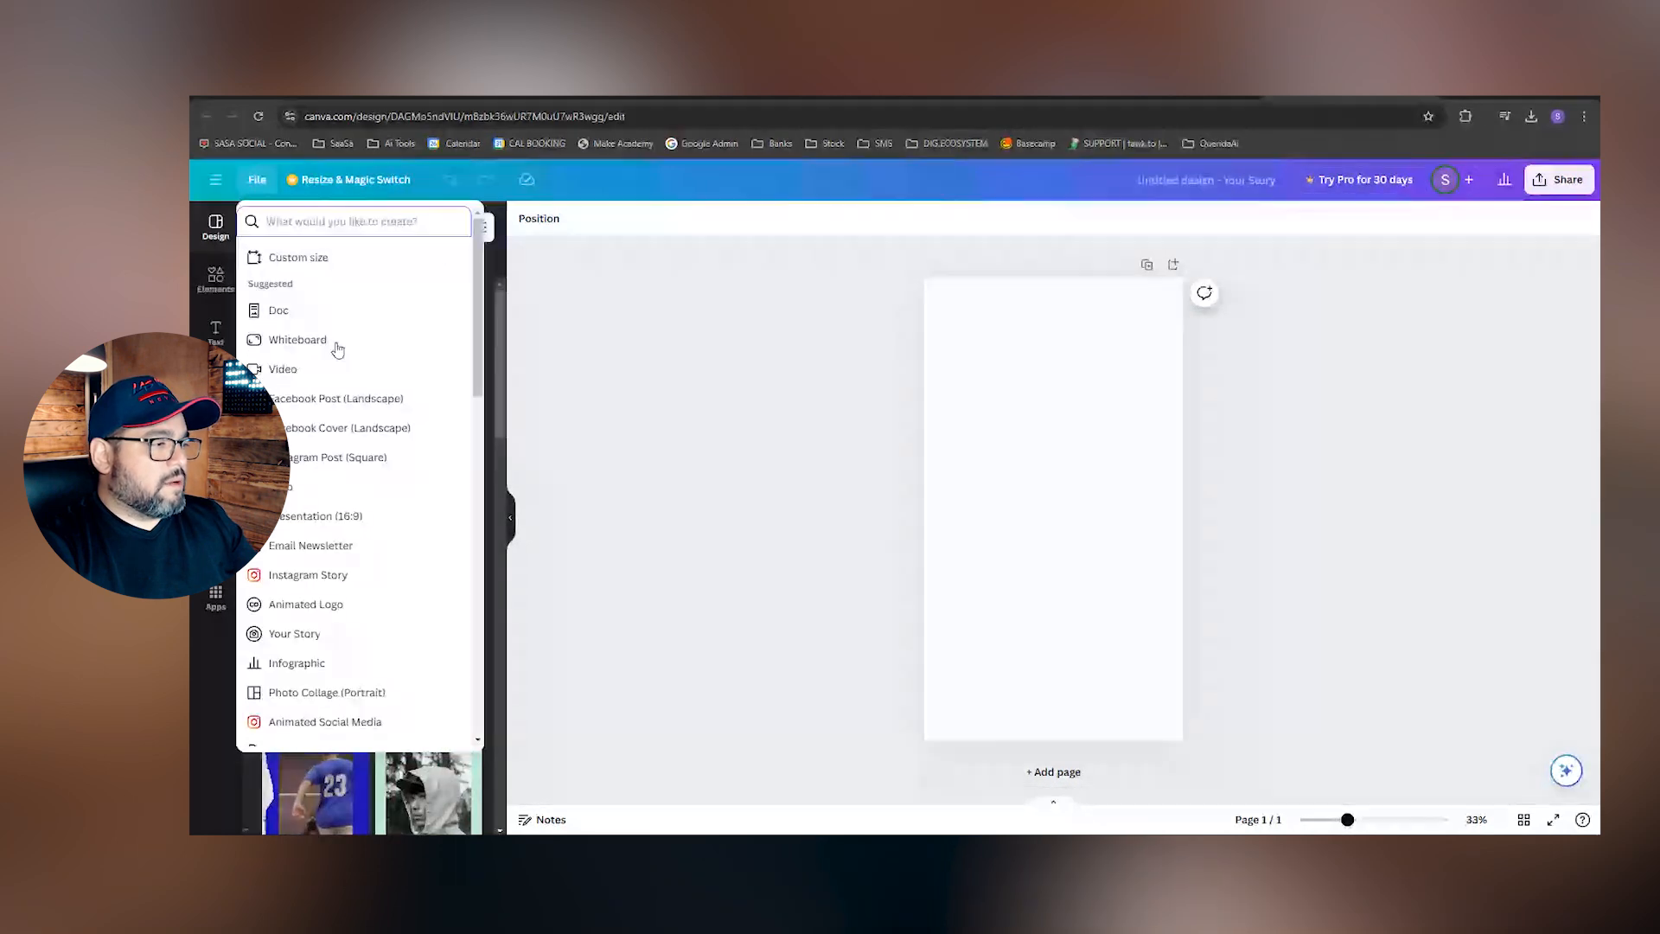
scroll(350, 500, down, 2)
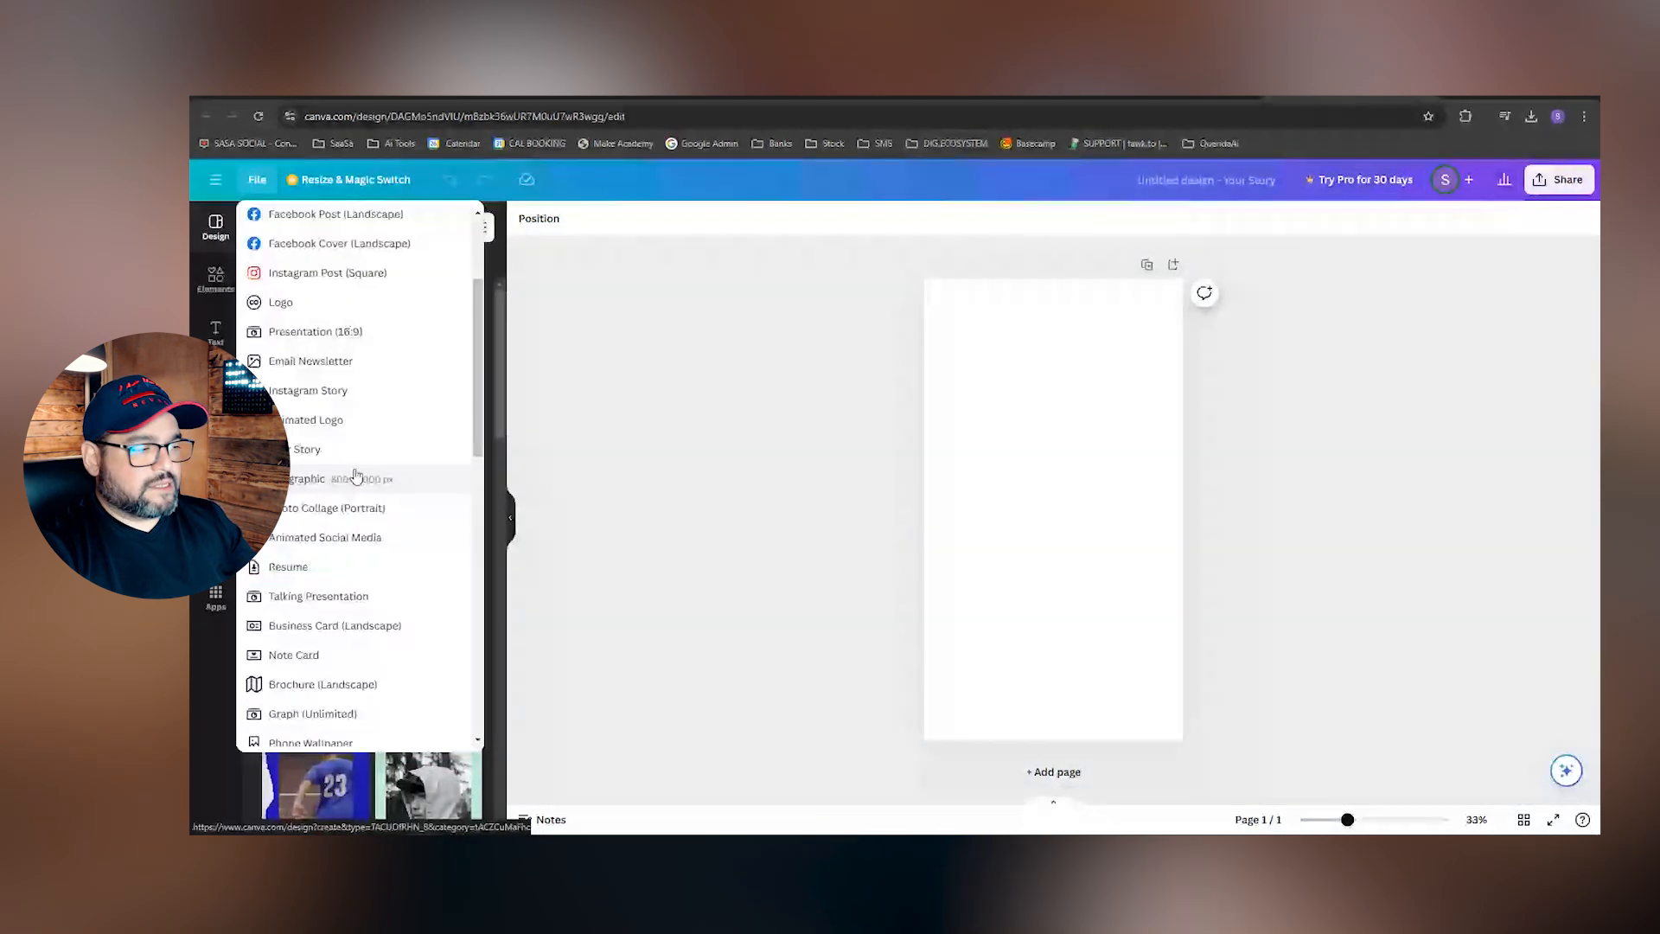
scroll(357, 475, up, 2)
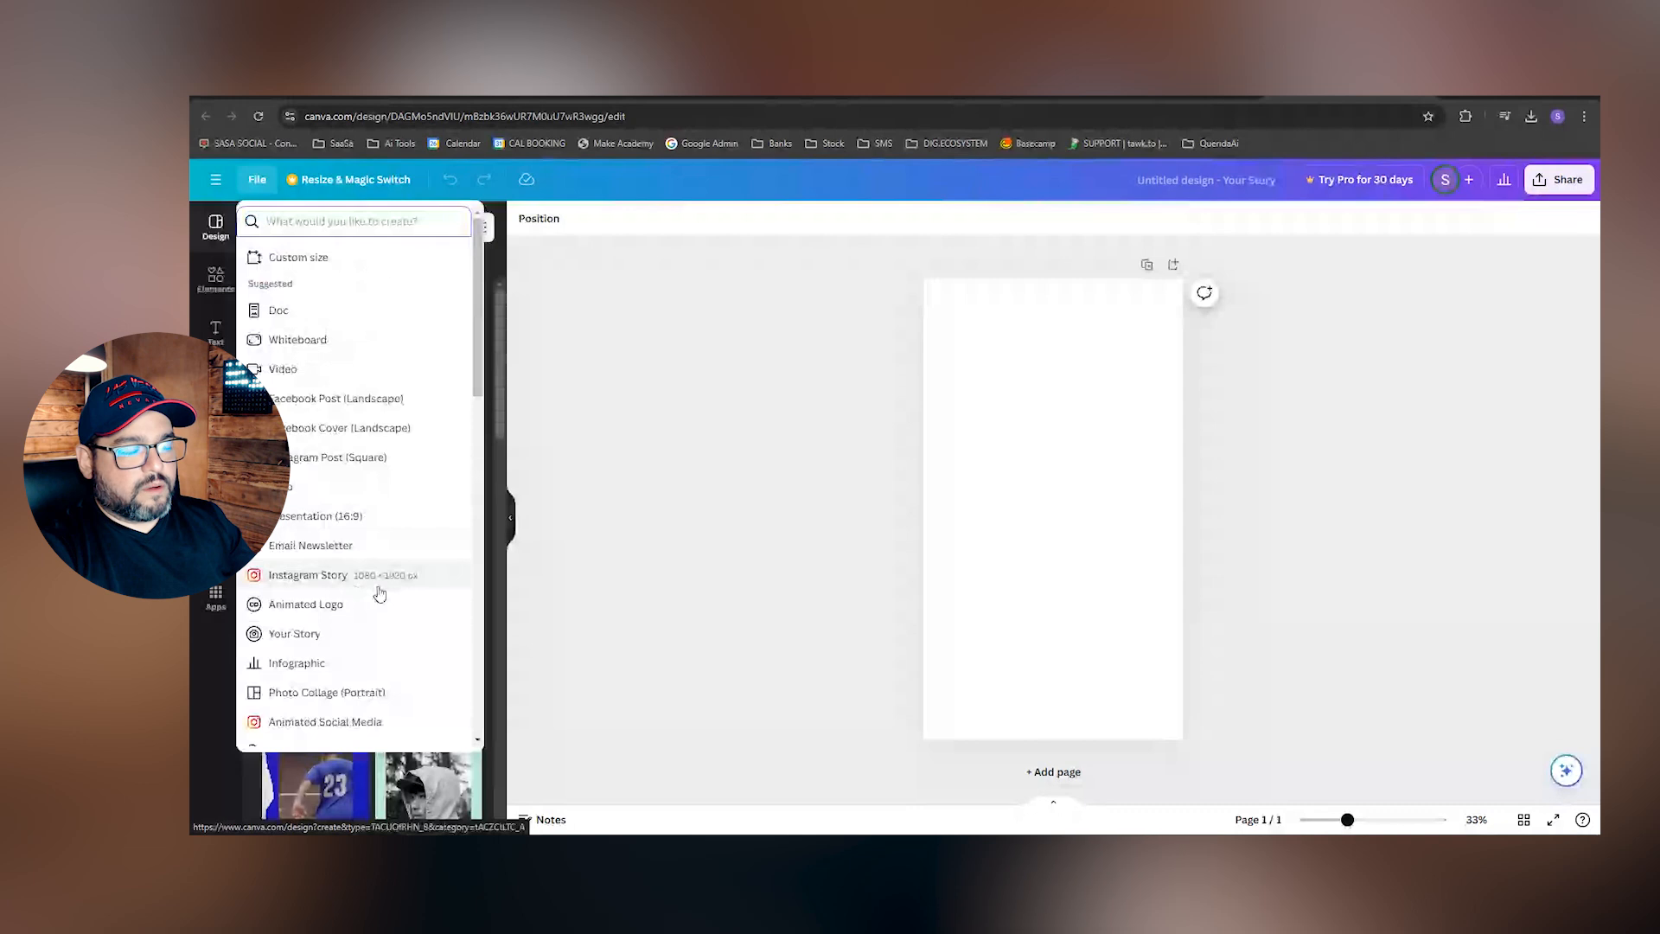
Transfer the four video pages from a copy of the Fishermen design into the vertical Your Story design and remove its blank page
click(1056, 348)
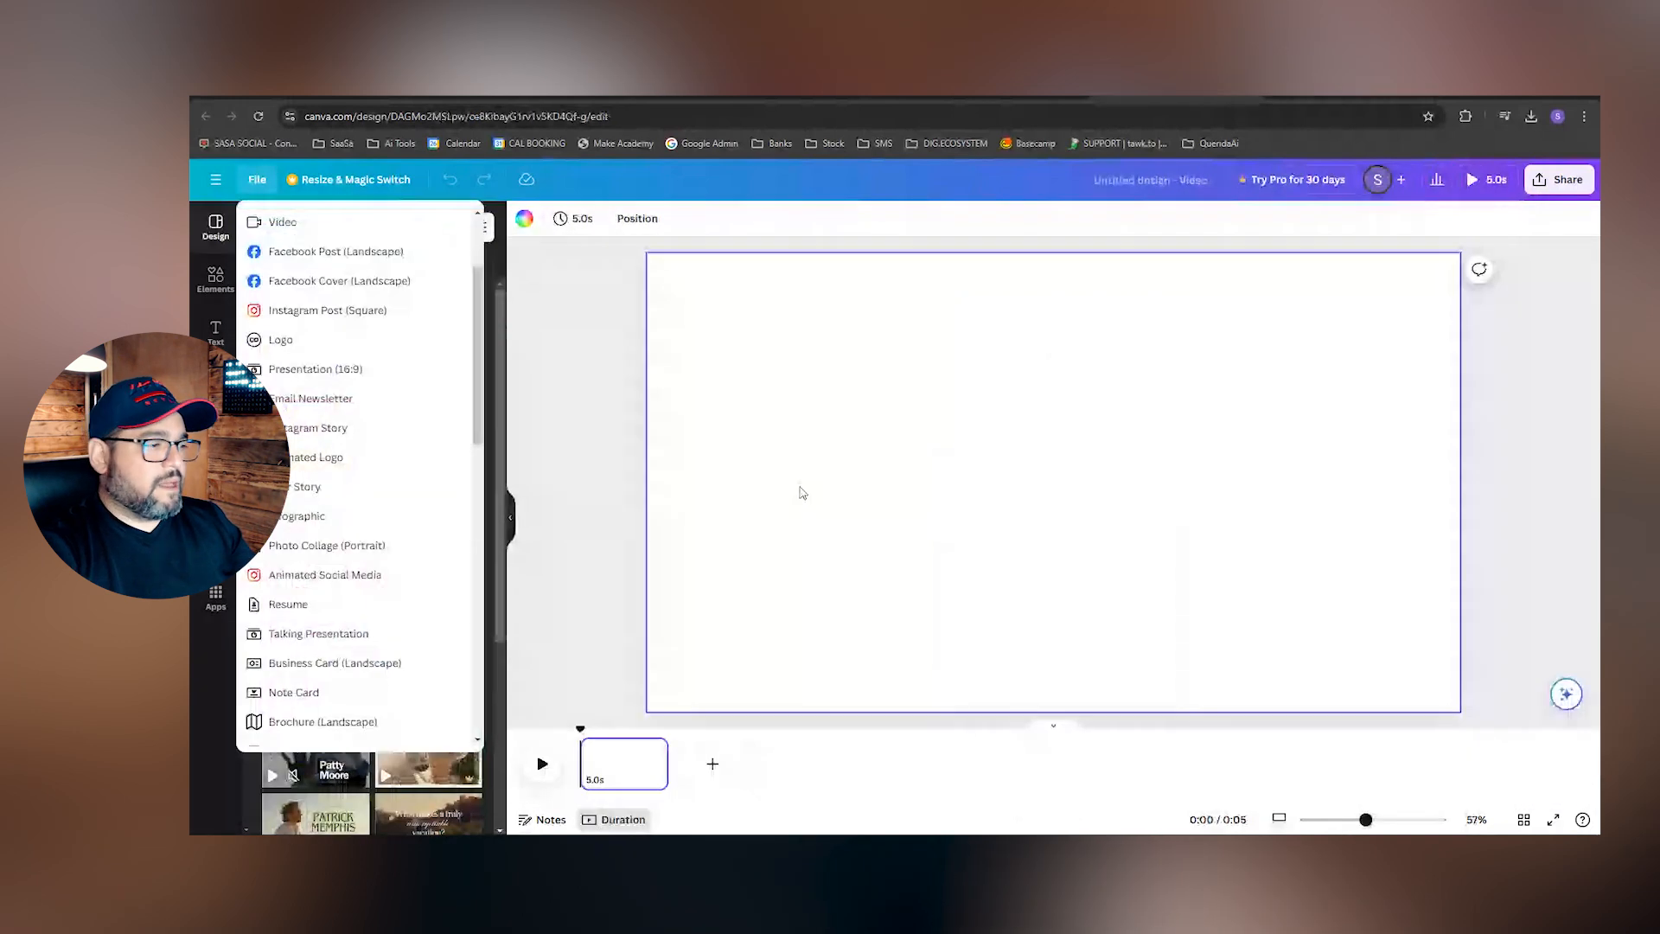
click(802, 493)
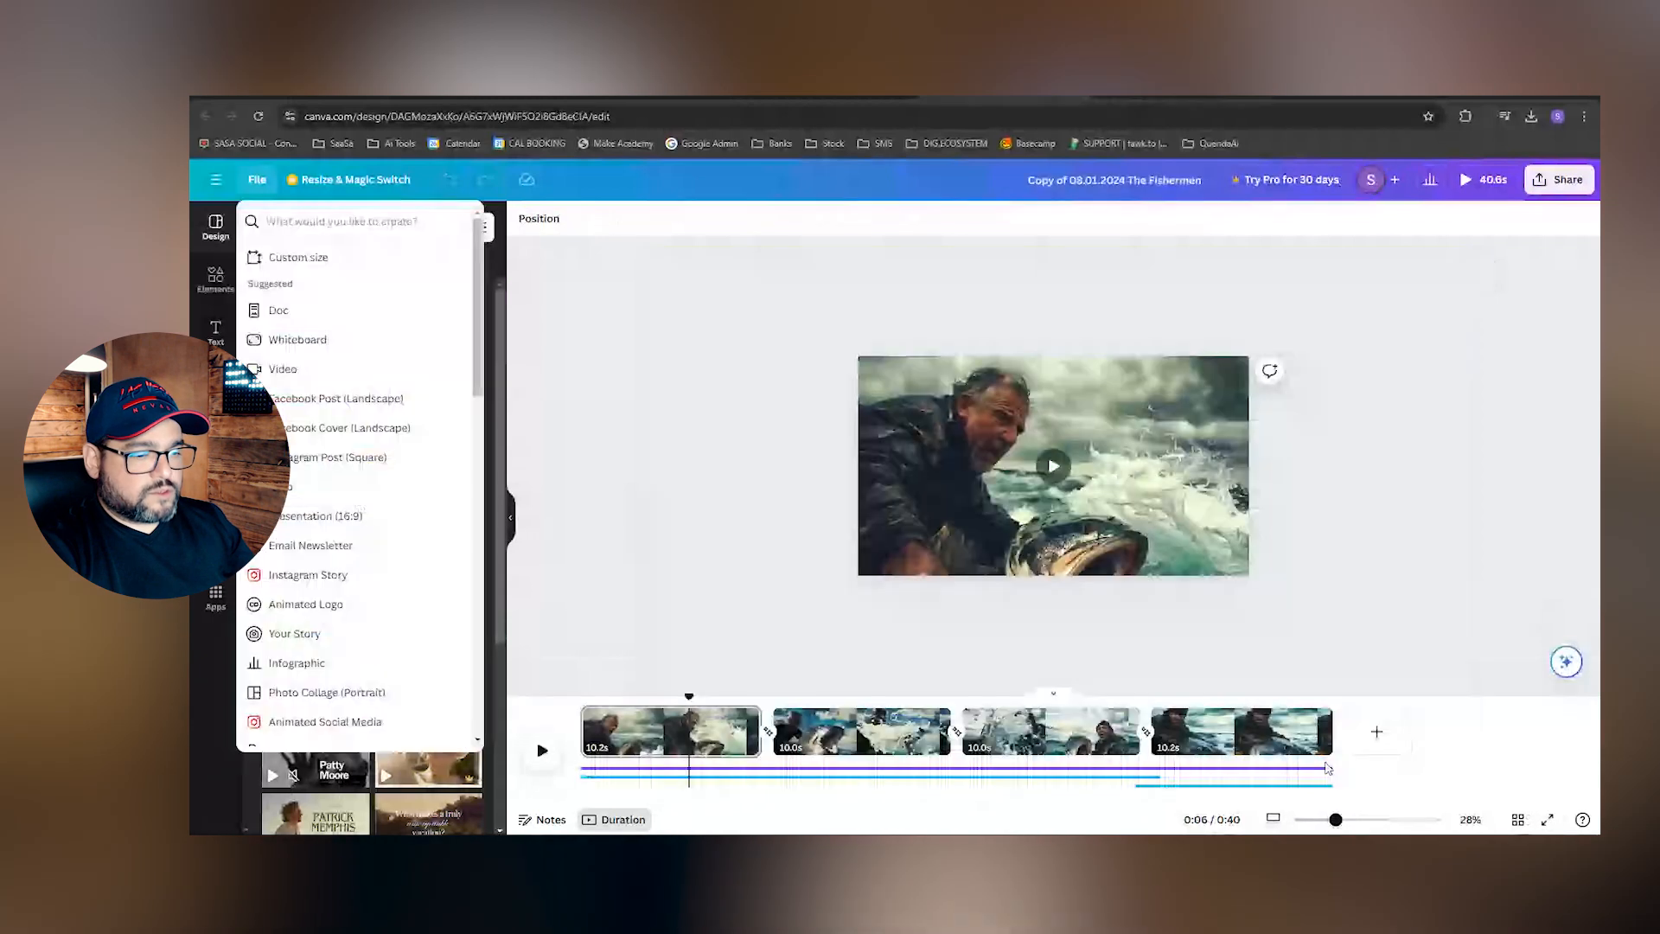
click(1131, 273)
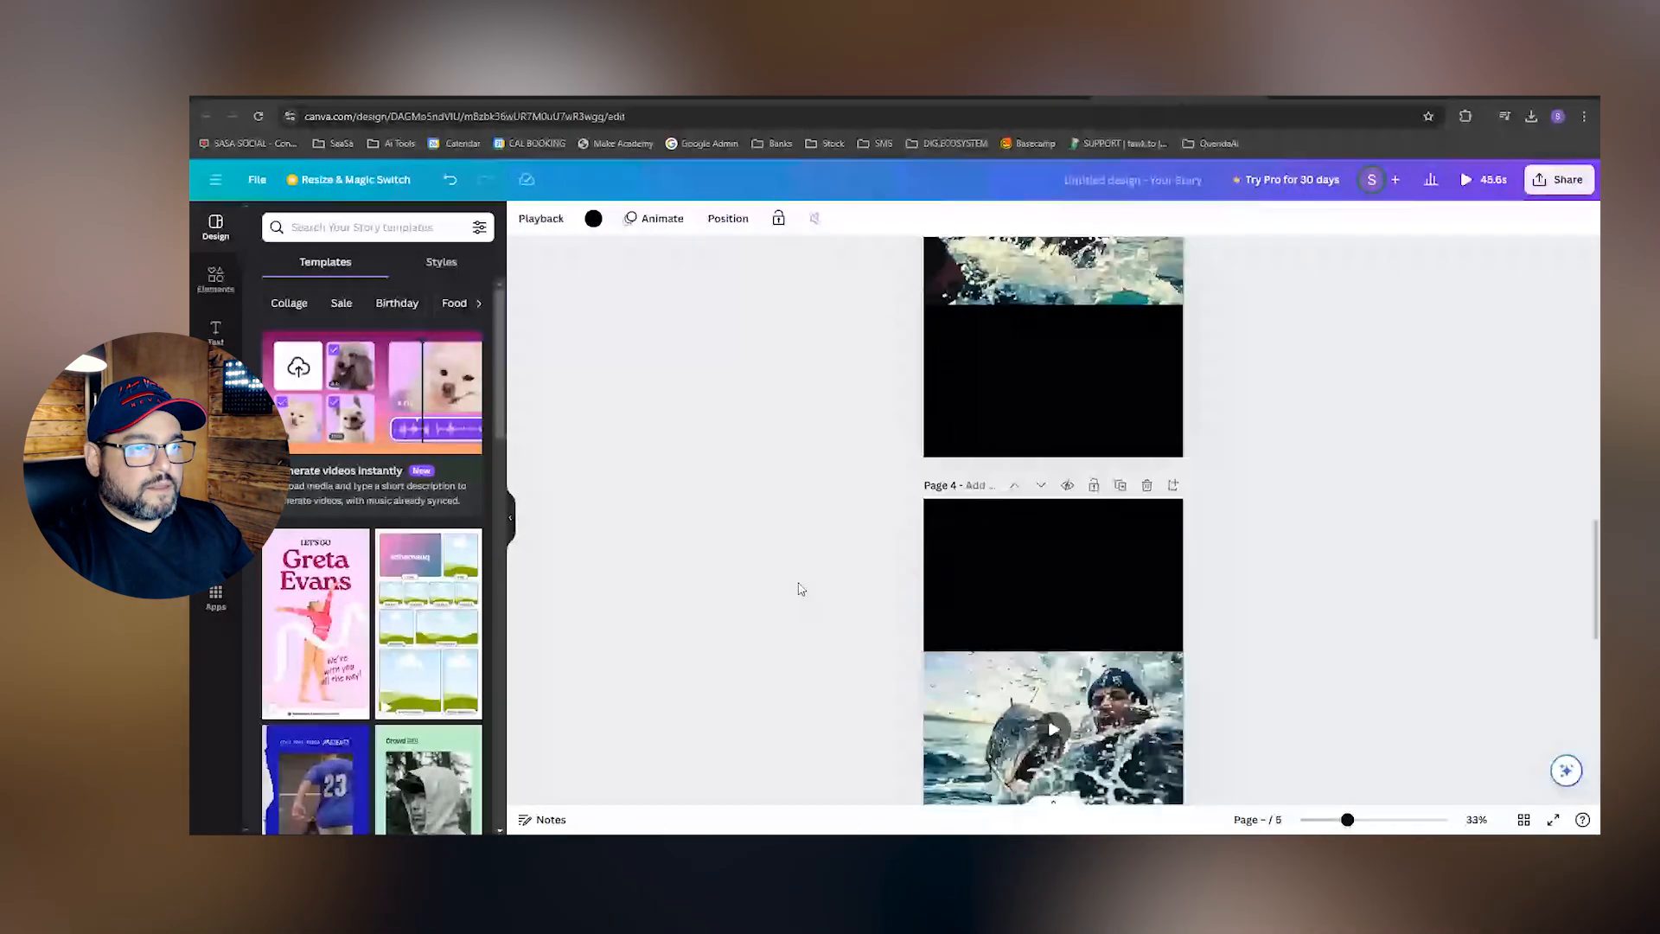
click(1147, 265)
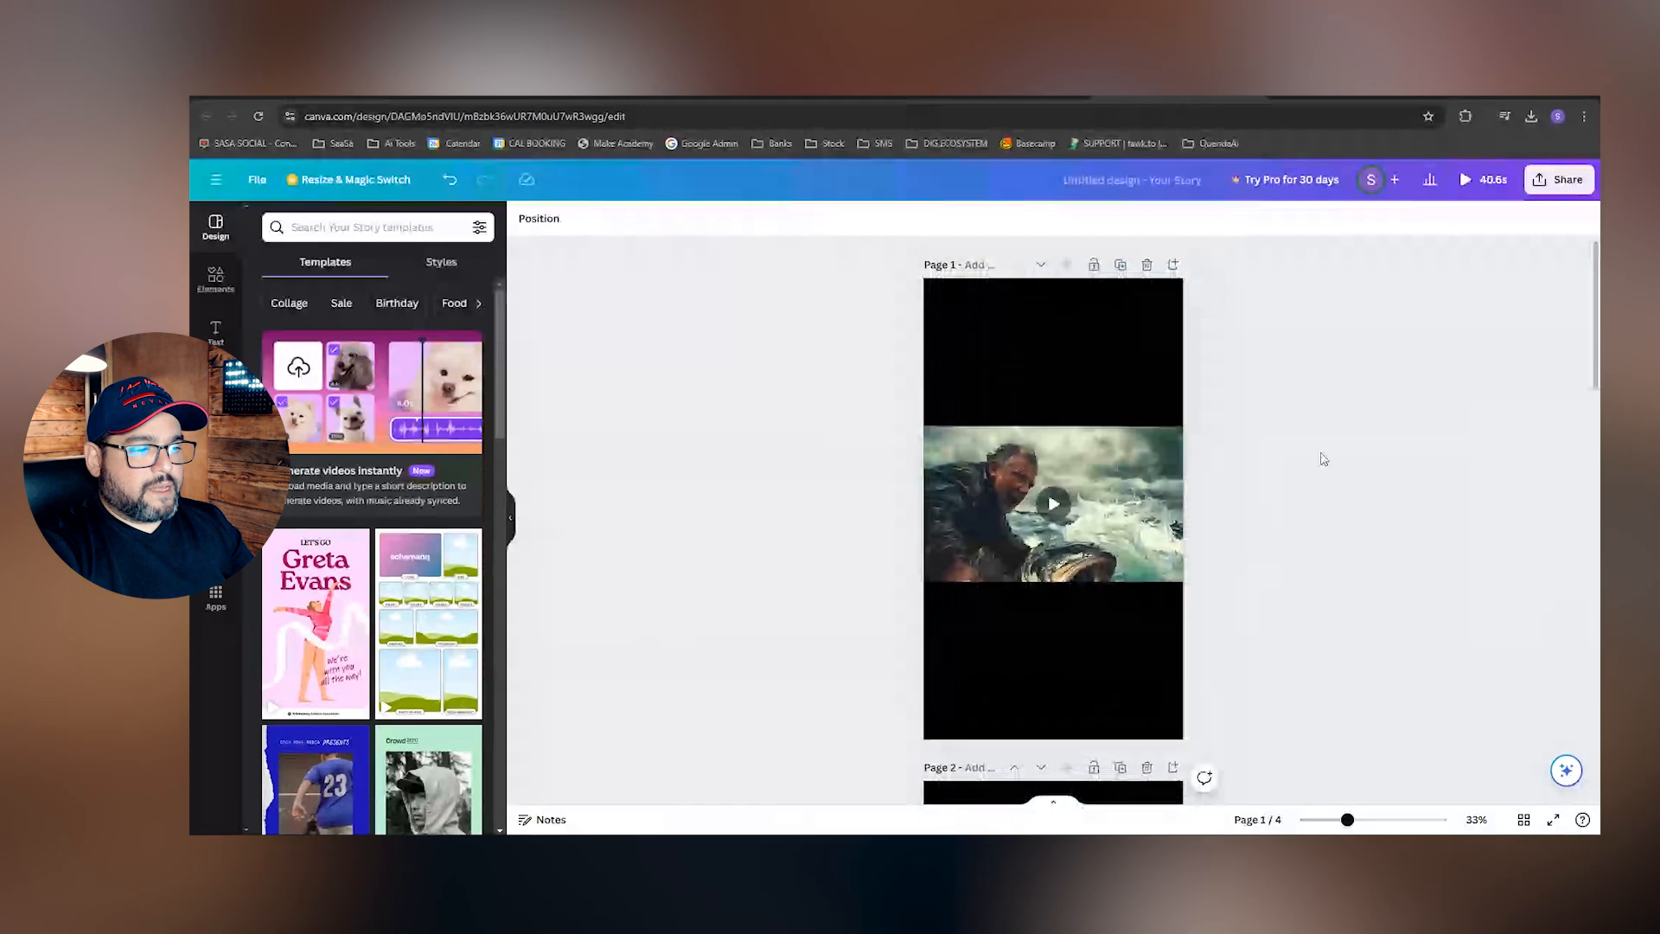
Preview the vertical design in the player, skip ahead to about 28 seconds, and return to the editor
key(ctrl+alt+p)
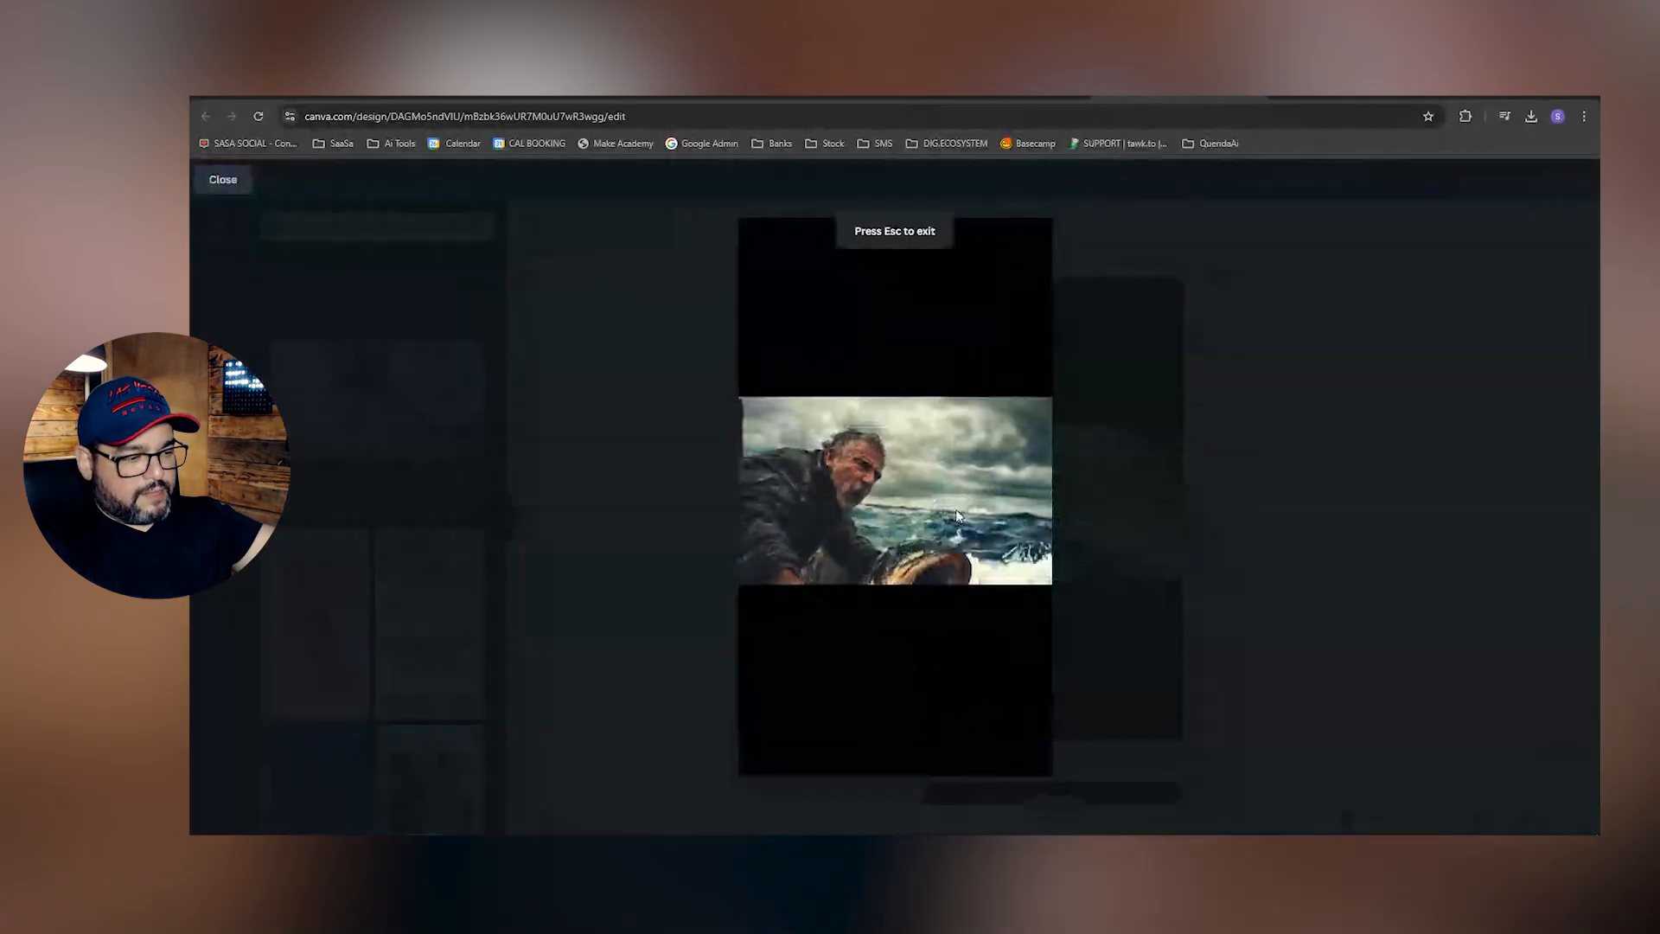
drag(851, 758, 948, 760)
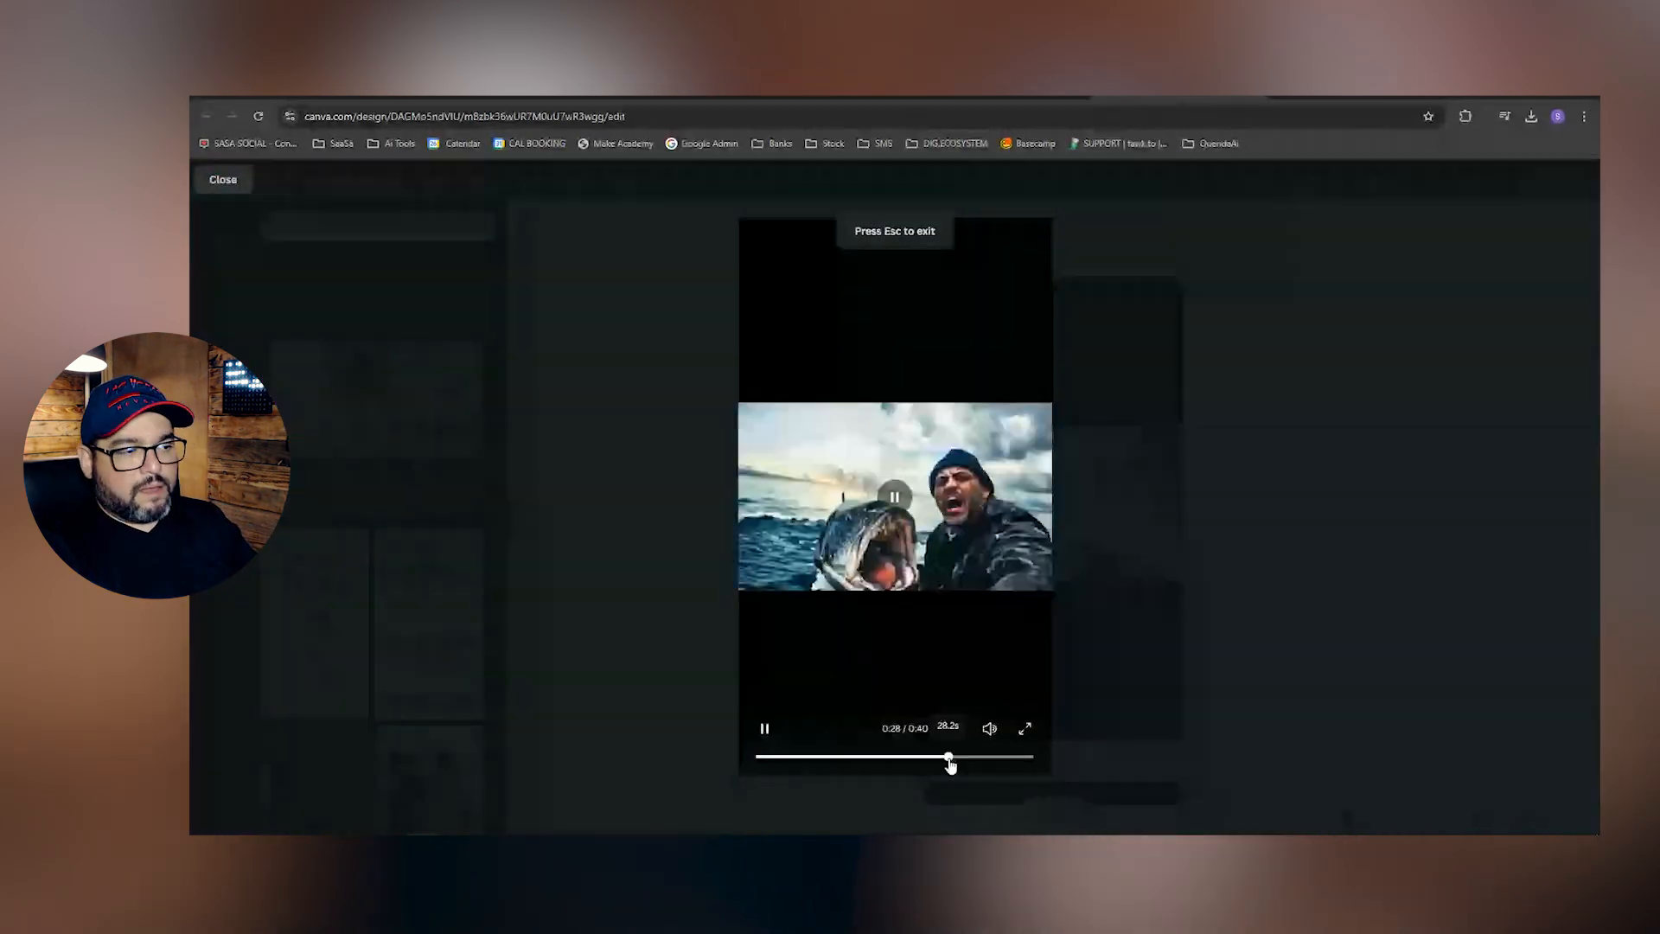
key(Escape)
Move the video clip up to the top edge of the page on all four vertical pages
click(1129, 515)
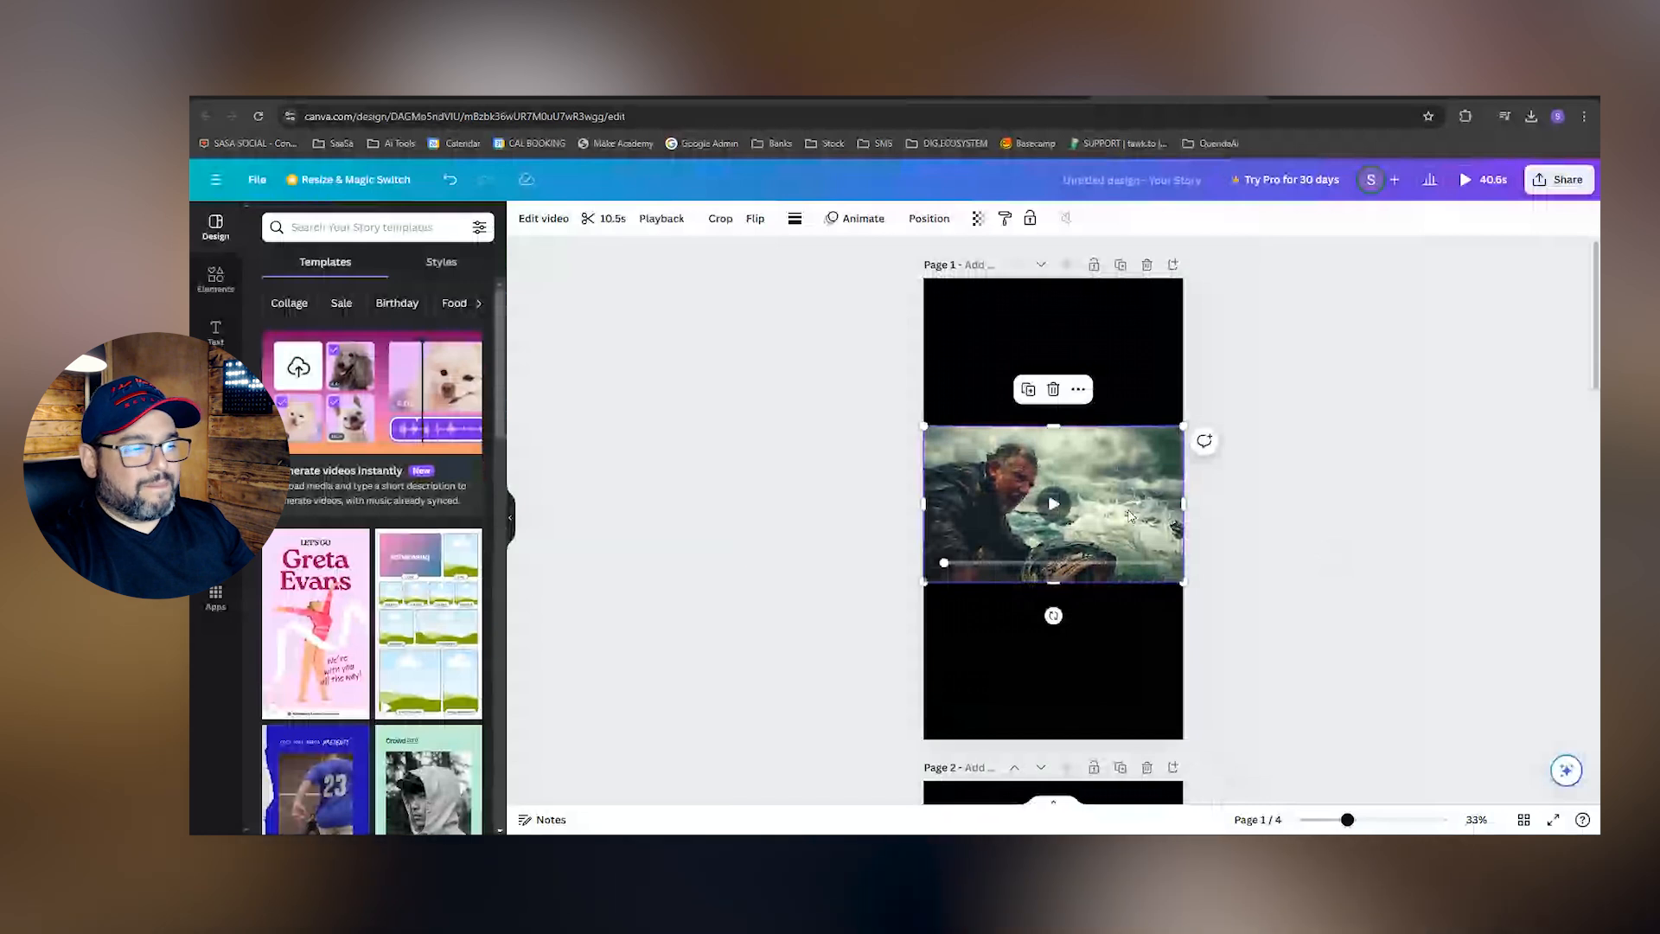
drag(1130, 516, 1135, 367)
scroll(1135, 367, down, 5)
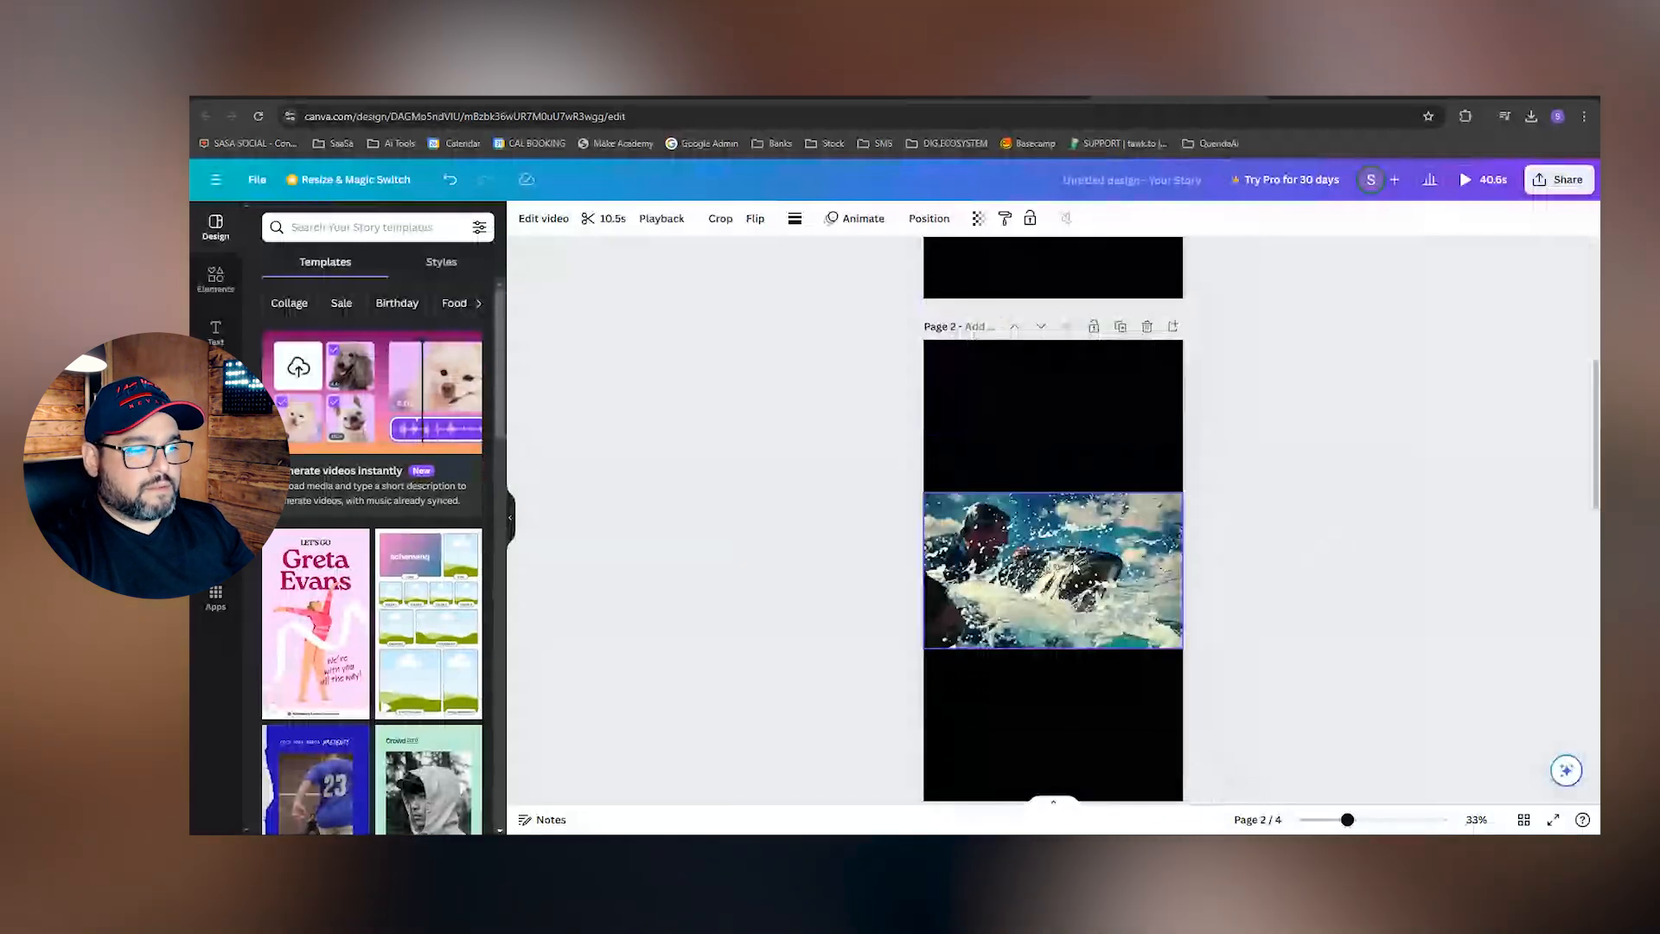
scroll(1103, 481, down, 5)
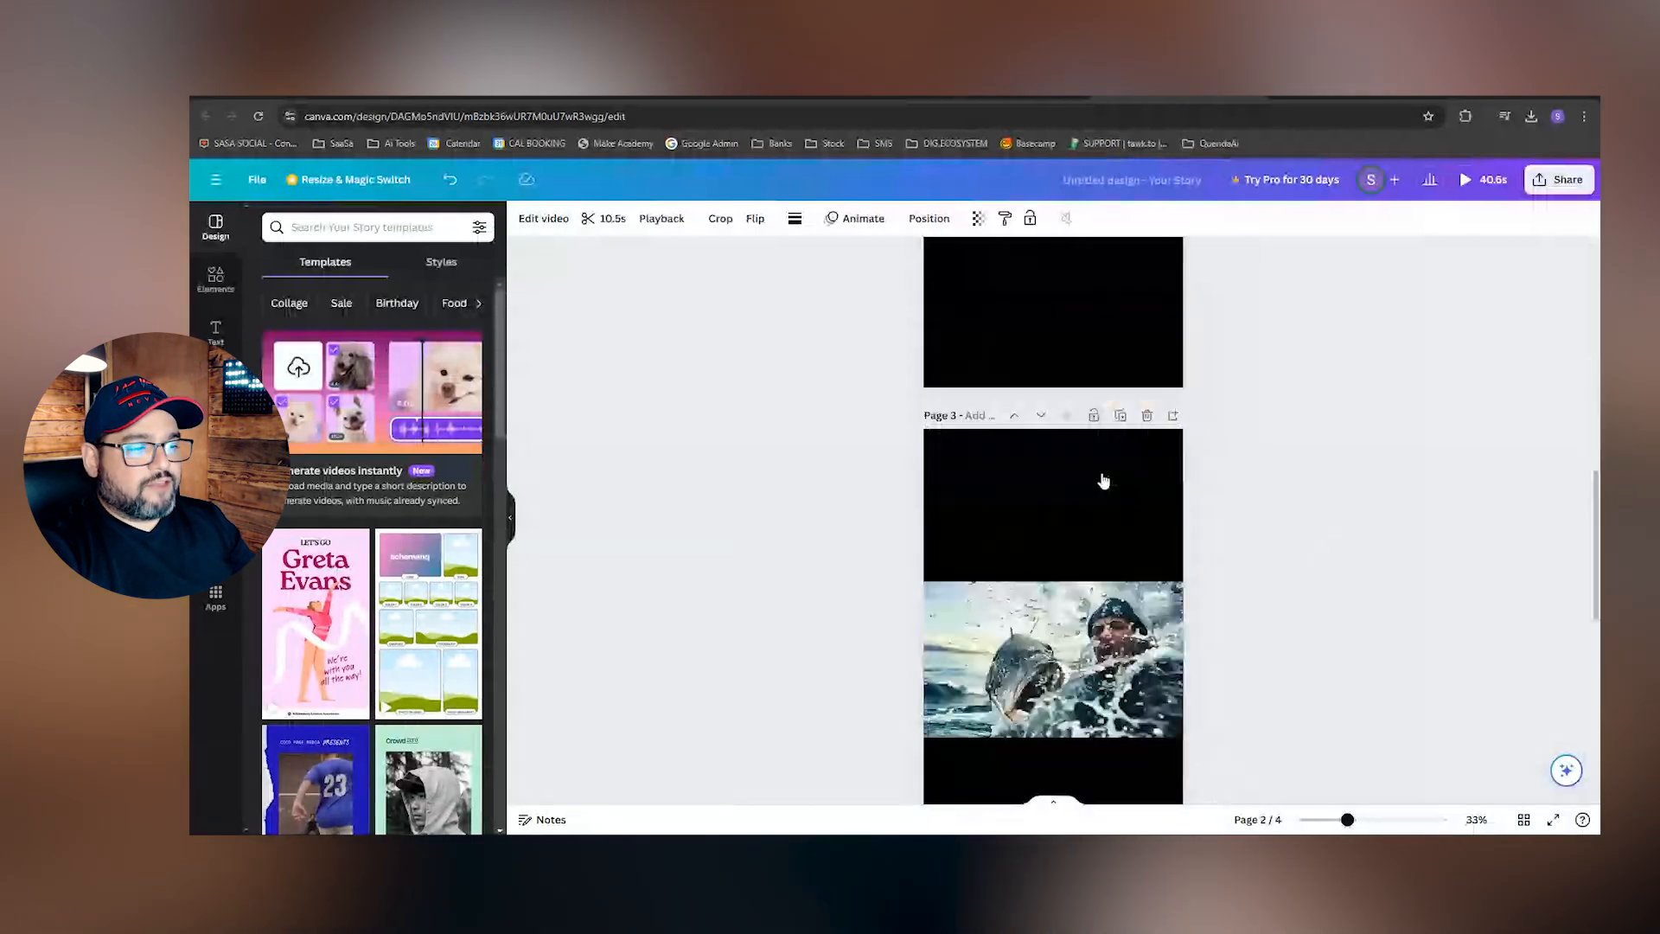
drag(1091, 644, 1087, 493)
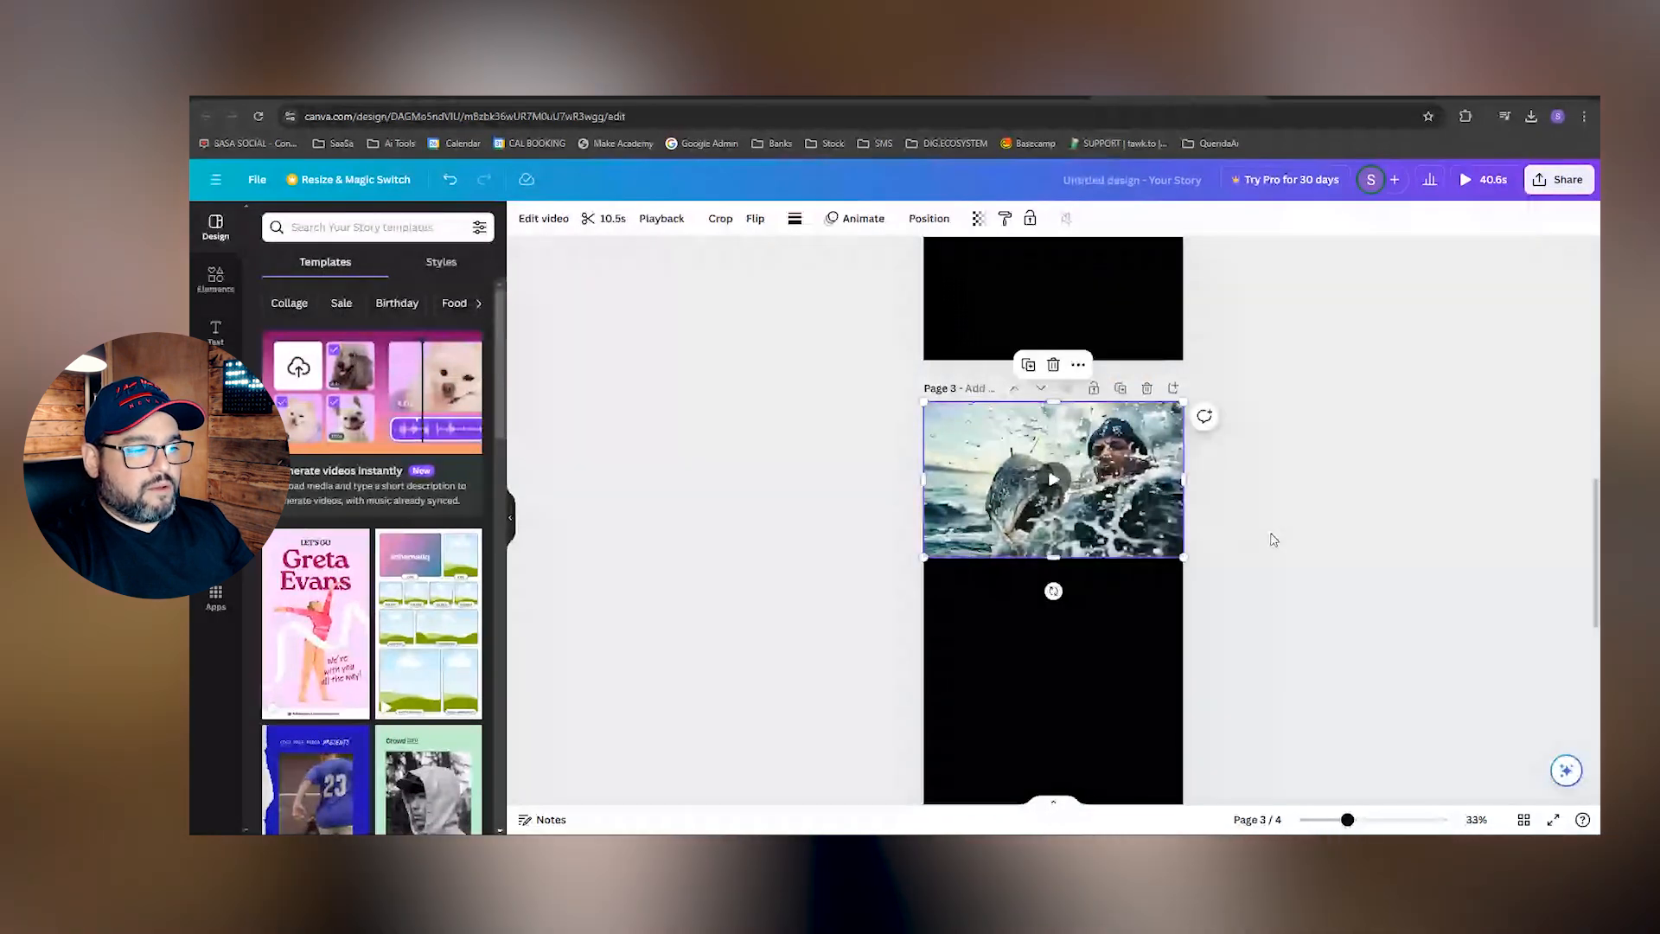
scroll(1085, 577, down, 5)
drag(1085, 577, 1085, 562)
scroll(1289, 563, down, 2)
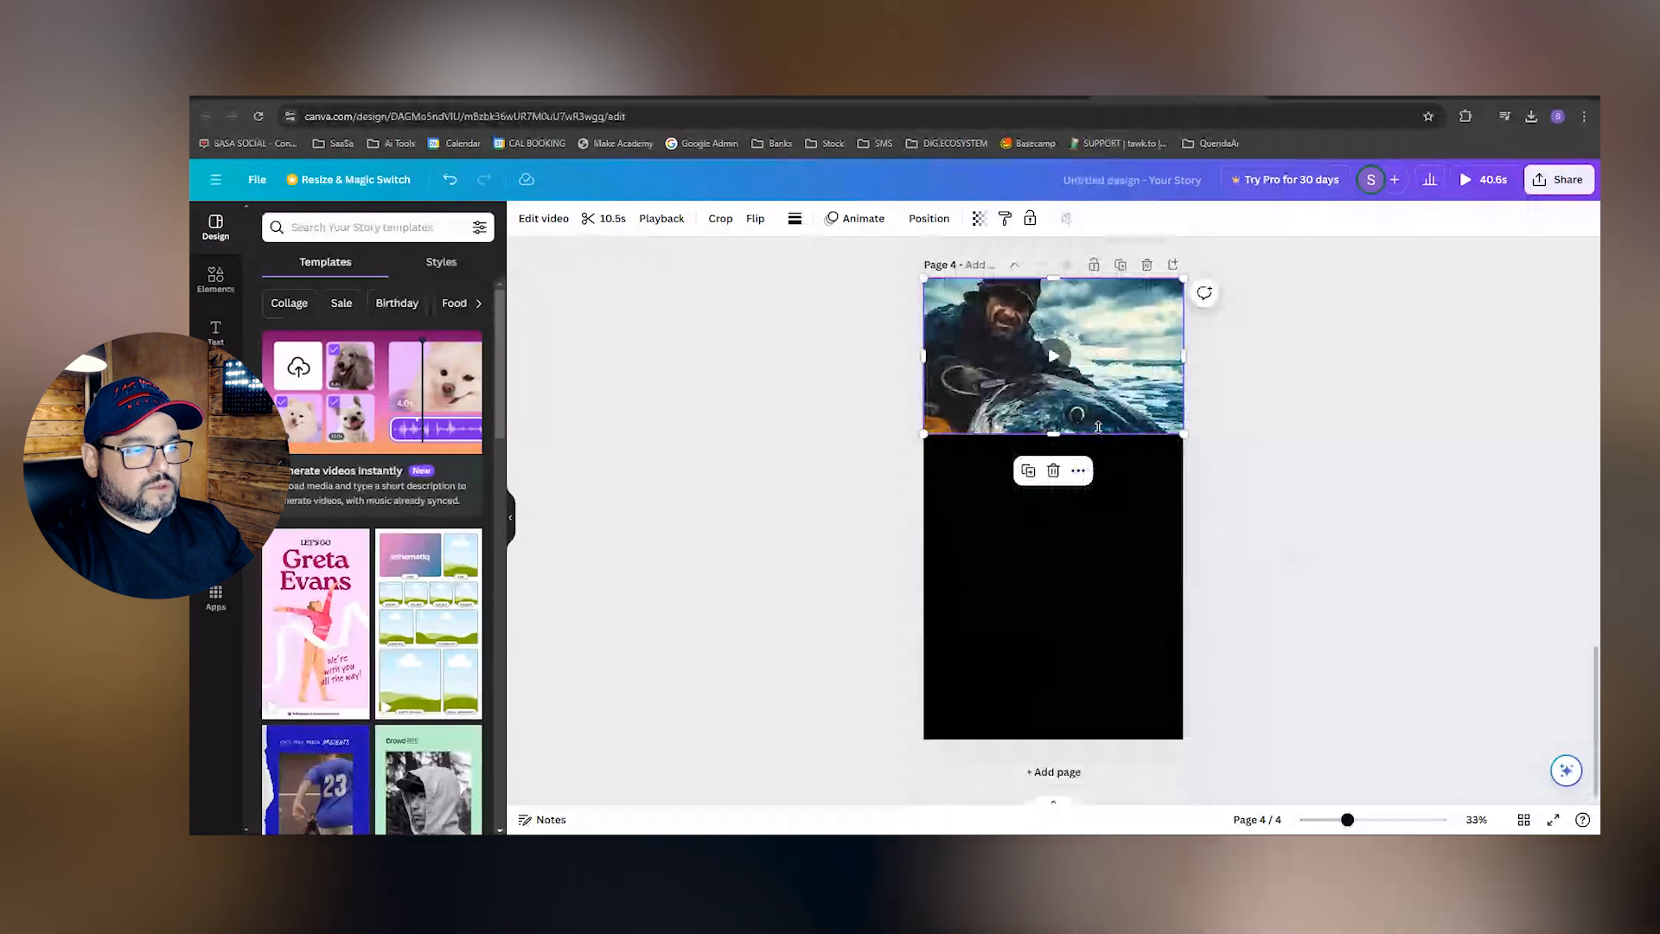
Duplicate the clip below the original and enlarge the copy to fill the rest of each vertical page
drag(1098, 427, 1126, 377)
scroll(1228, 450, up, 2)
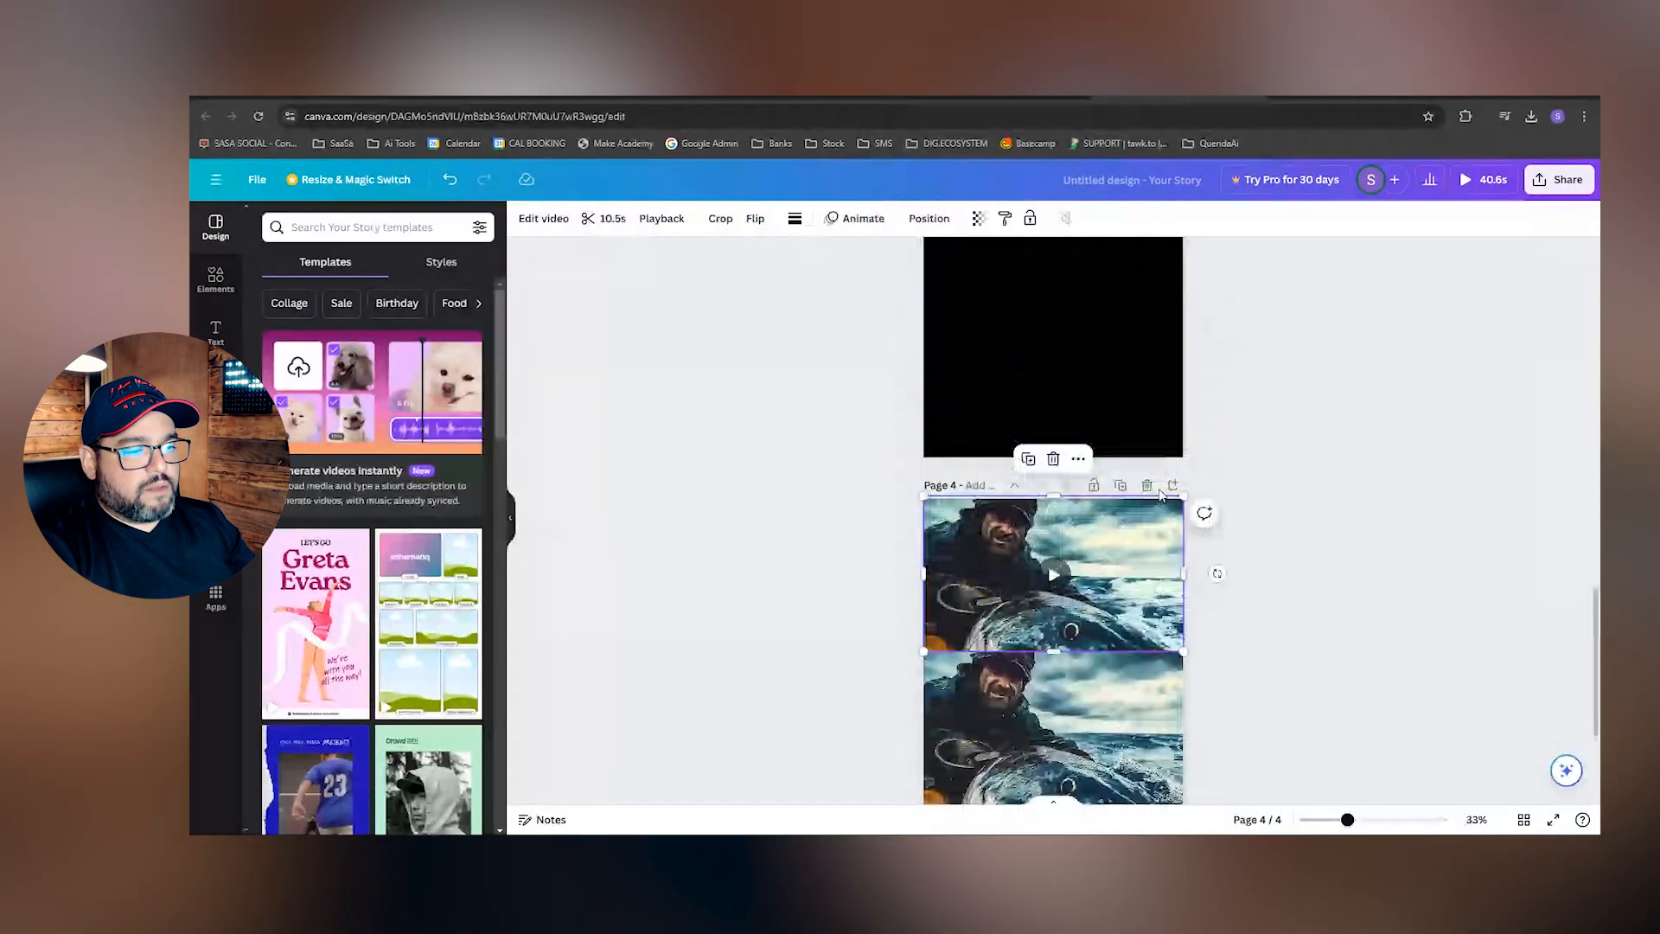
drag(1181, 500, 1364, 371)
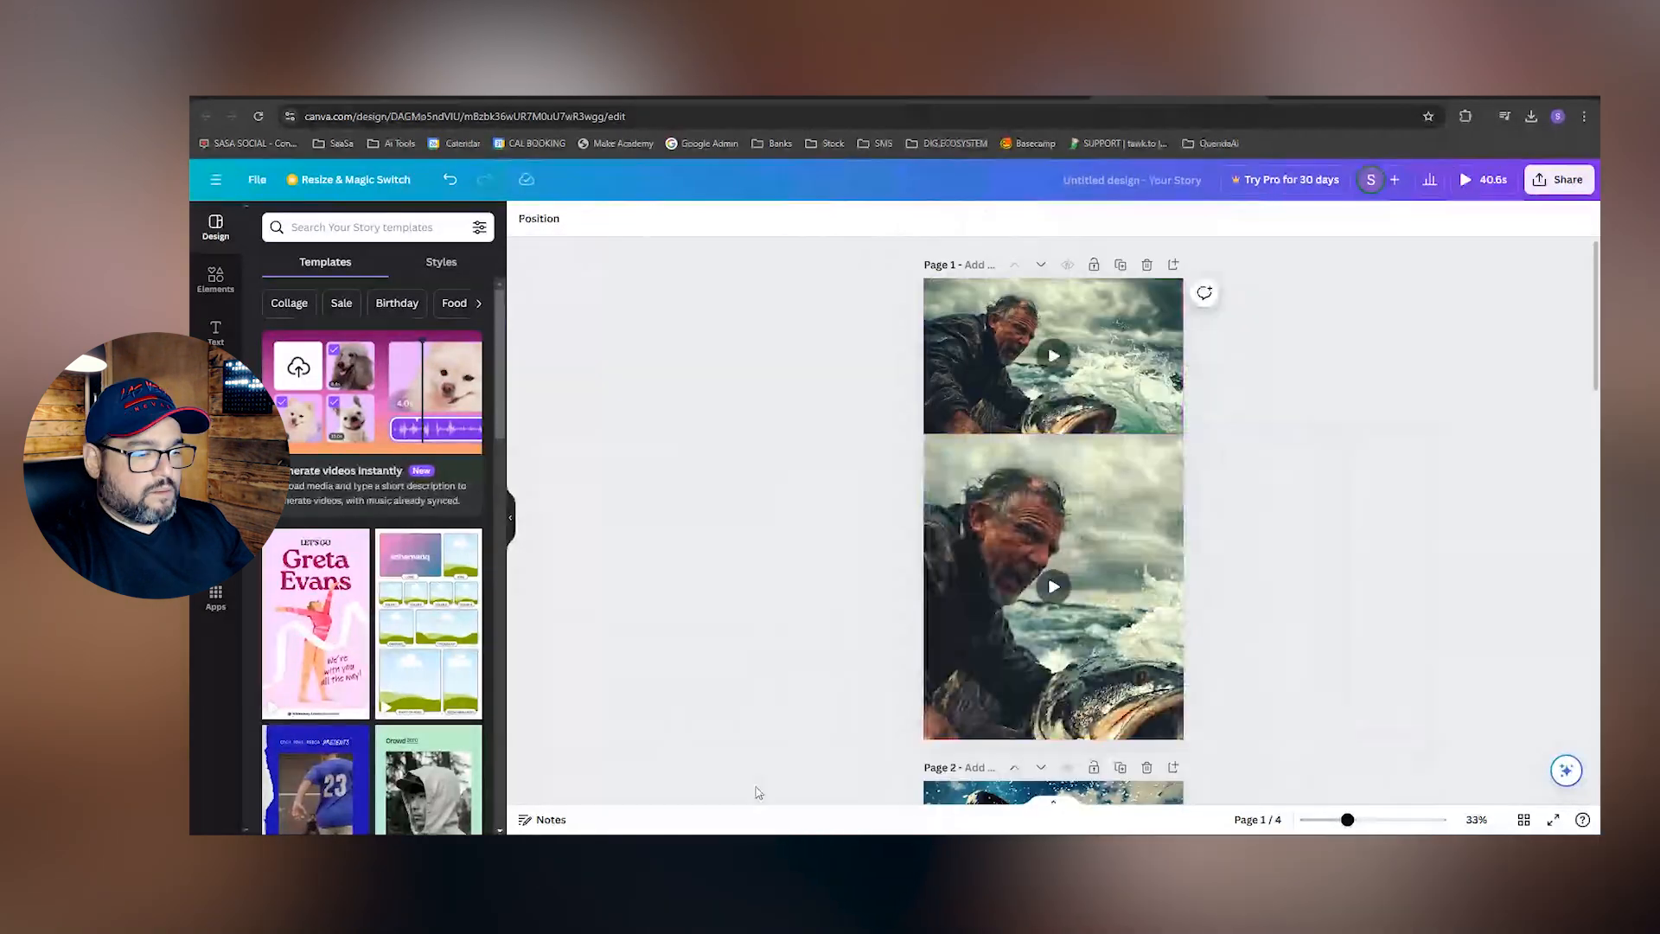
Review the pages, name the vertical design 08.01.2024 The Fishermen 9:16, and start its MP4 download
scroll(747, 545, down, 3)
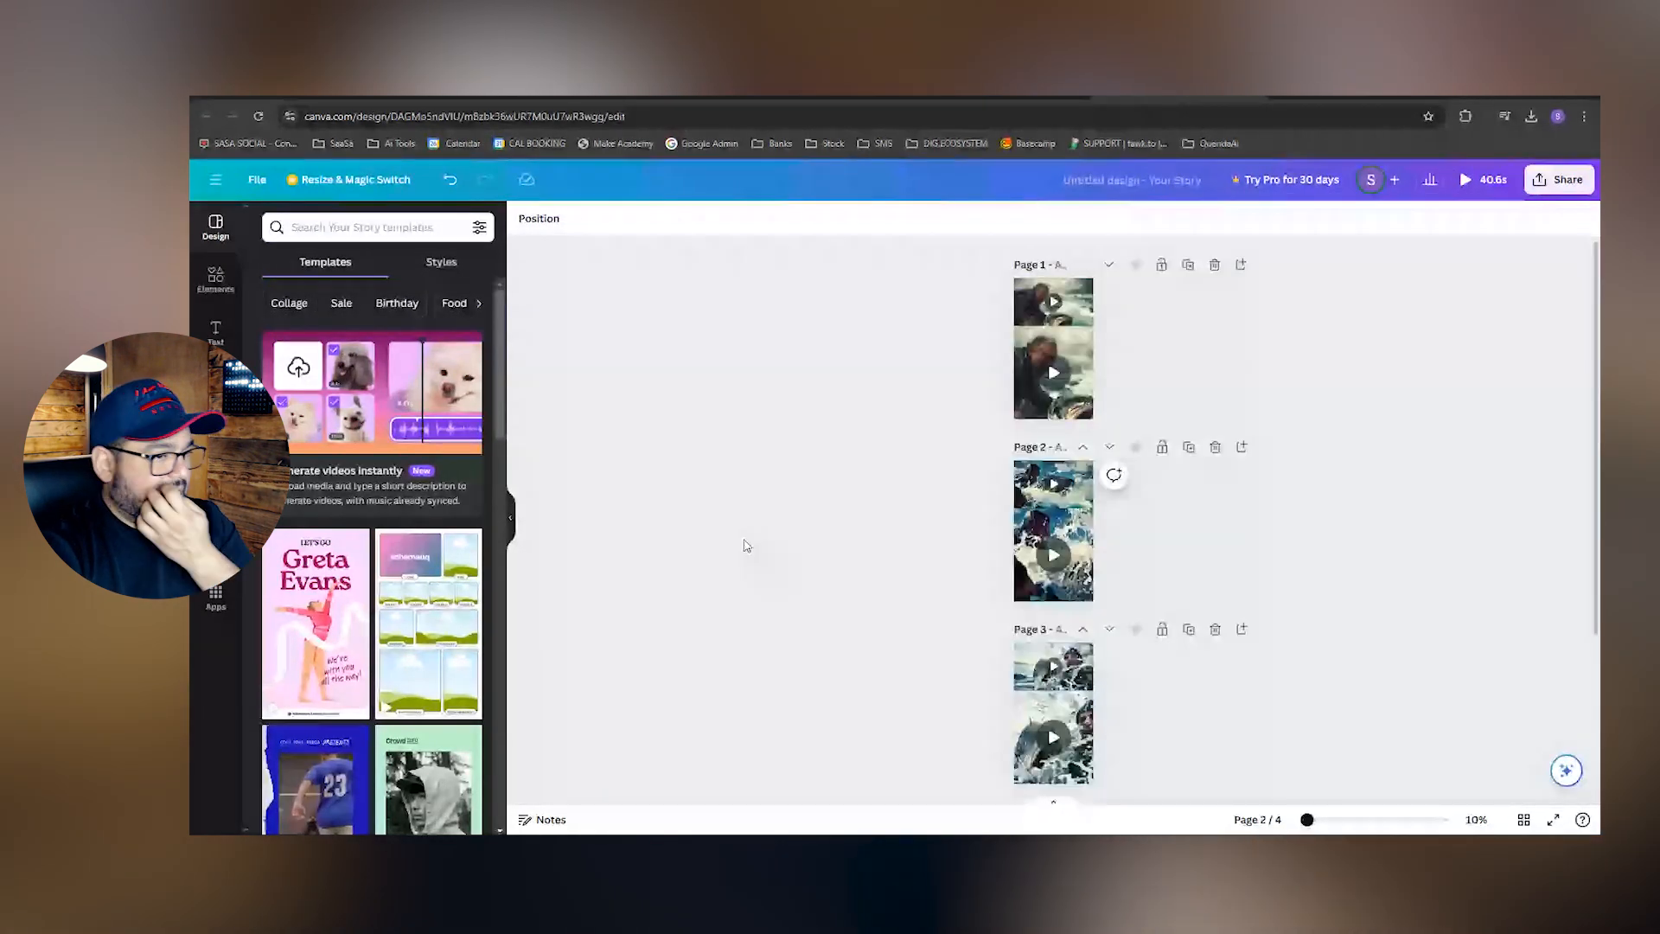
scroll(935, 510, down, 3)
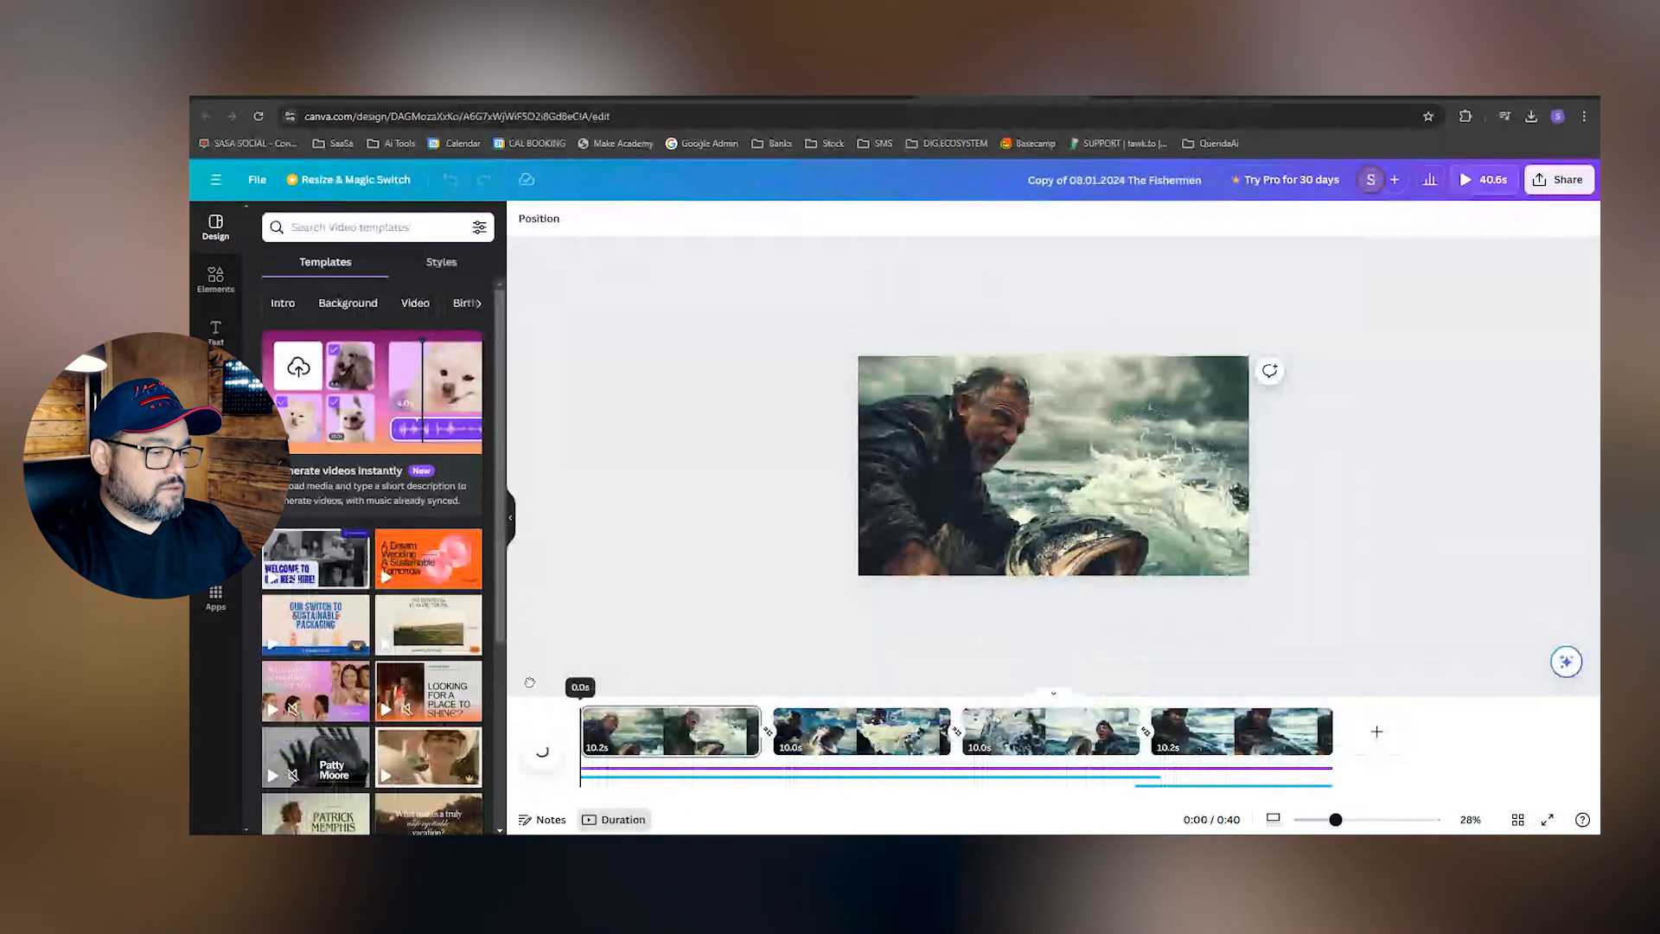
click(677, 775)
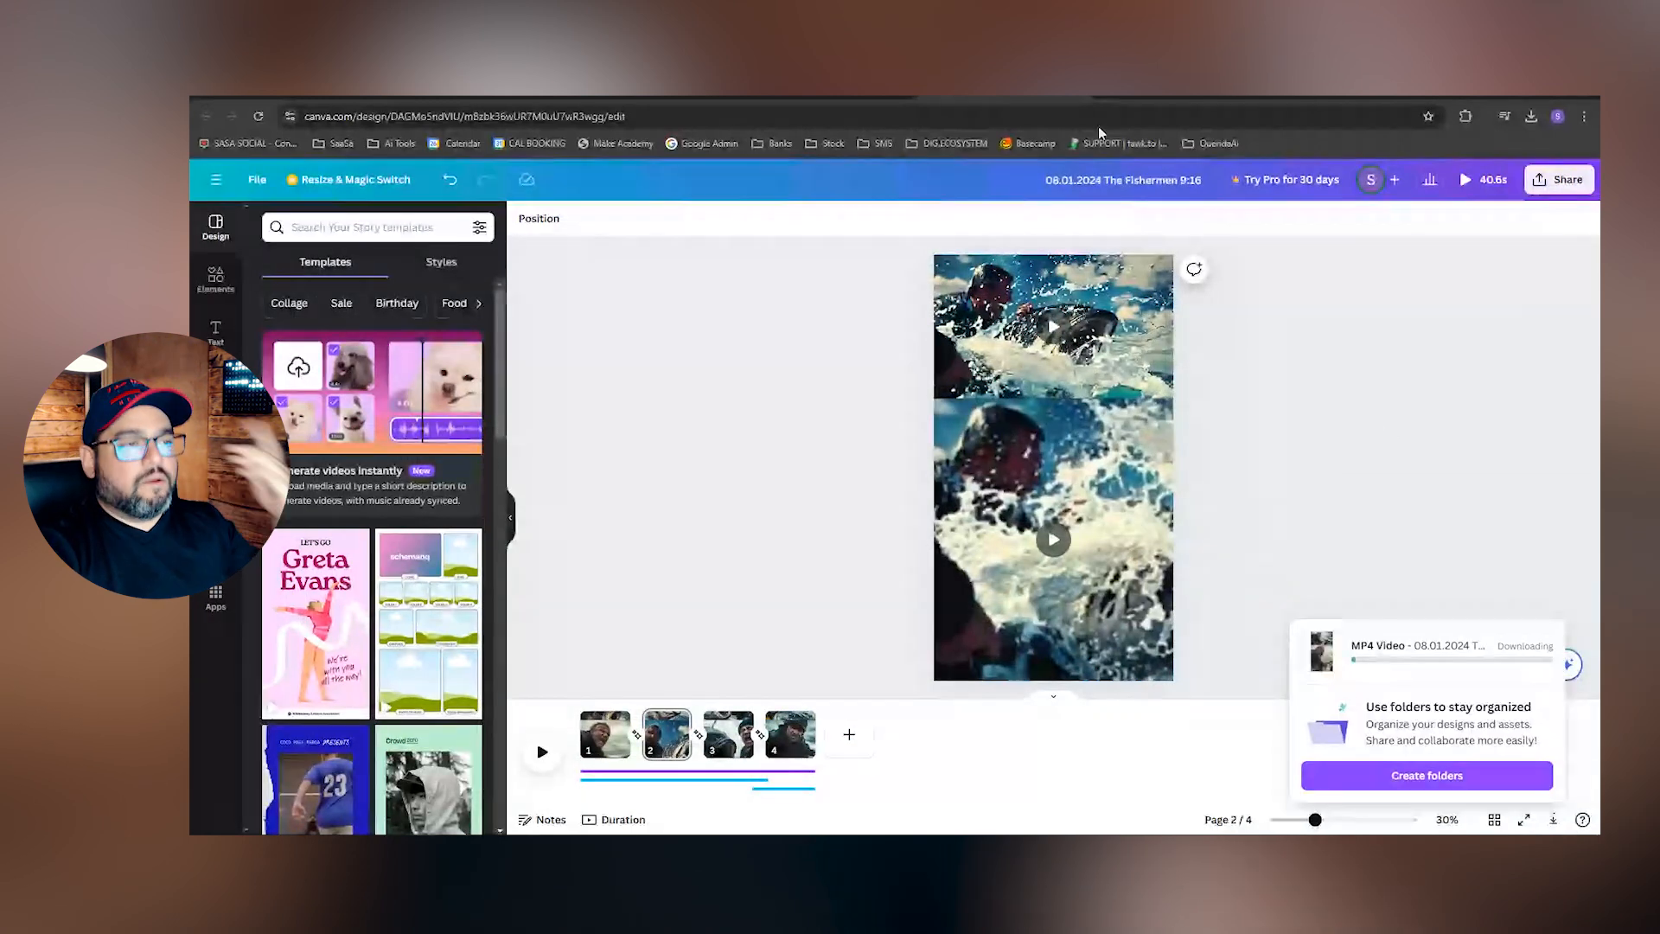
Switch to the browser window with Envato, load the OpusClip site at opus.pro, and open the OpusClip dashboard
click(1557, 115)
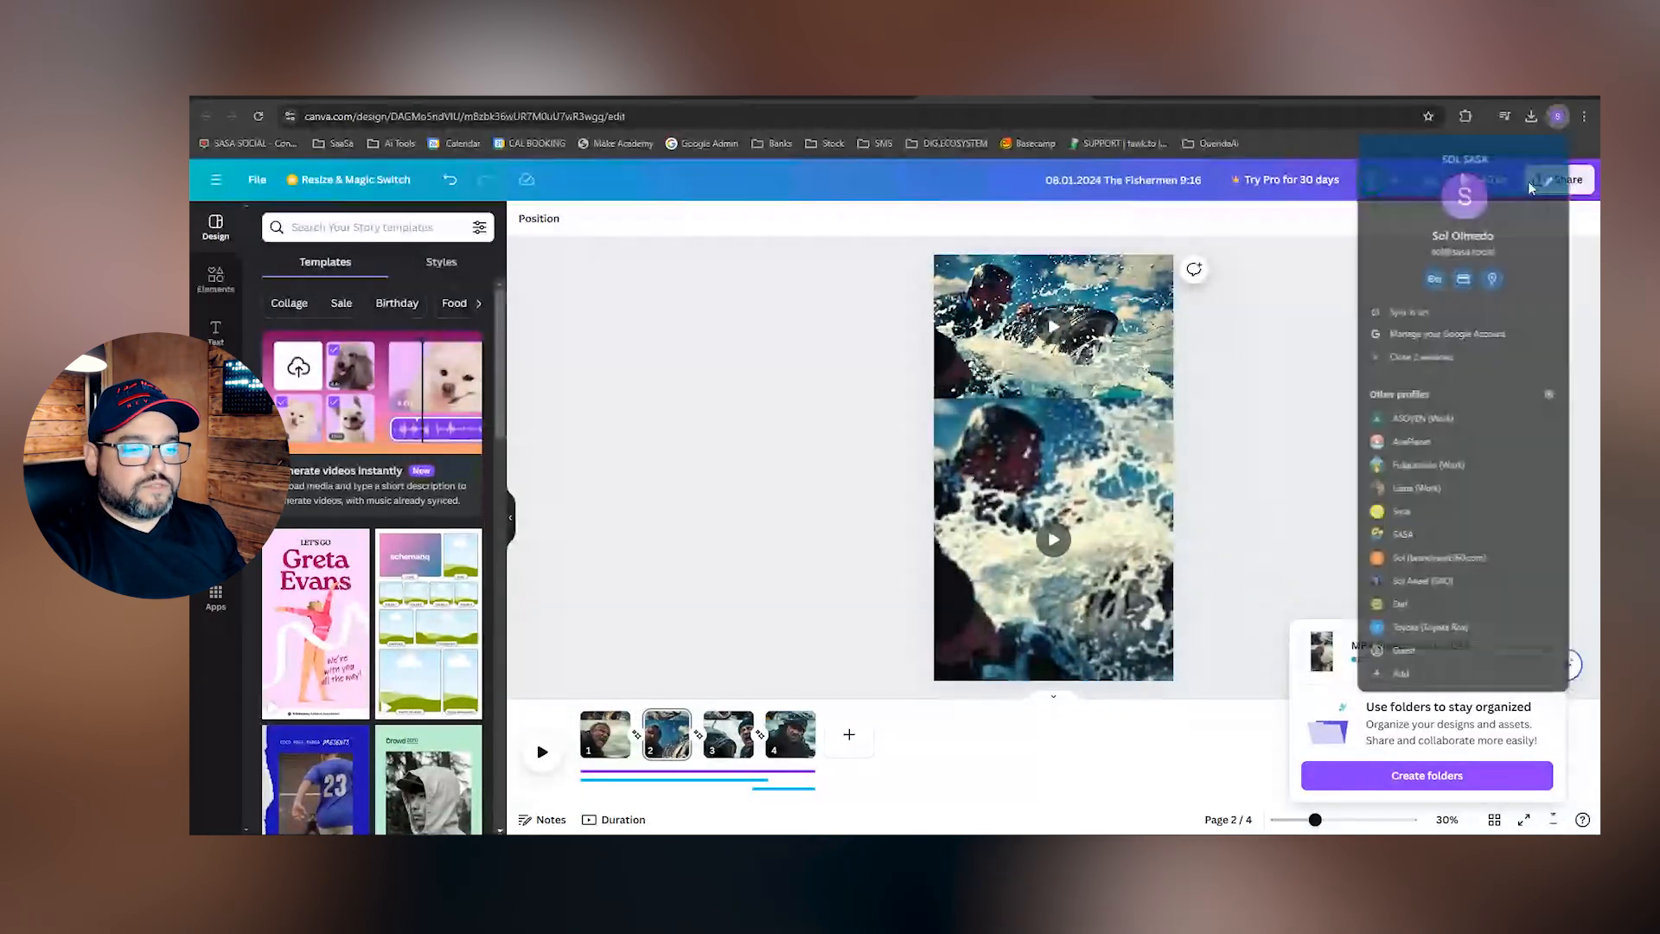
mouse_move(467, 847)
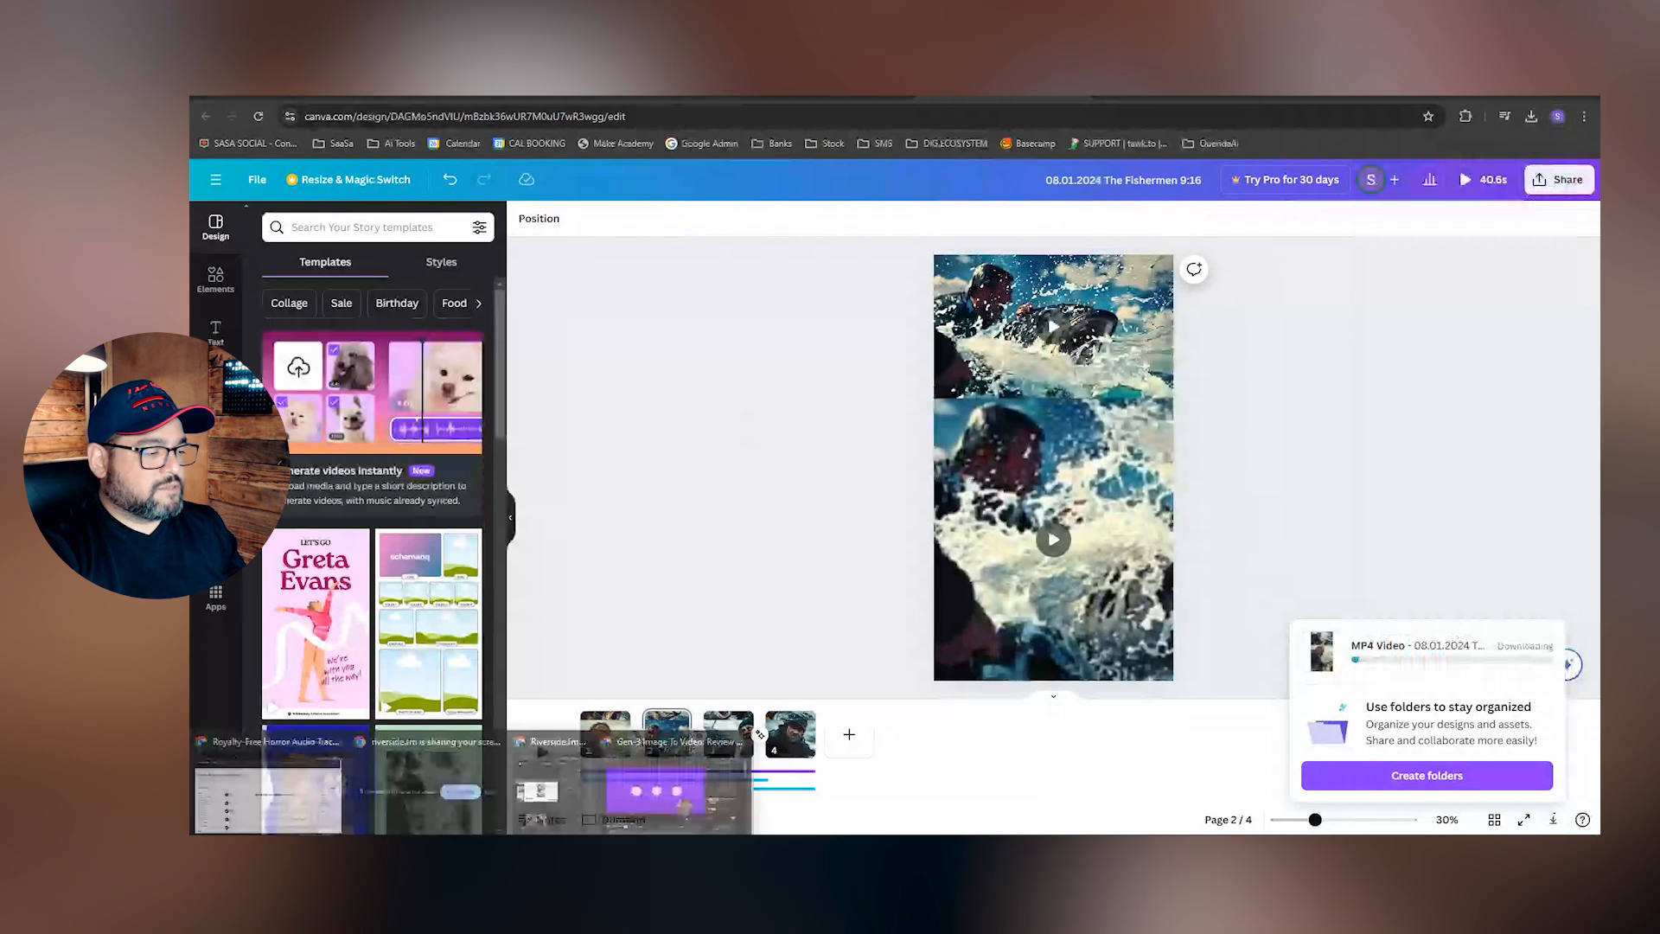
mouse_move(250, 808)
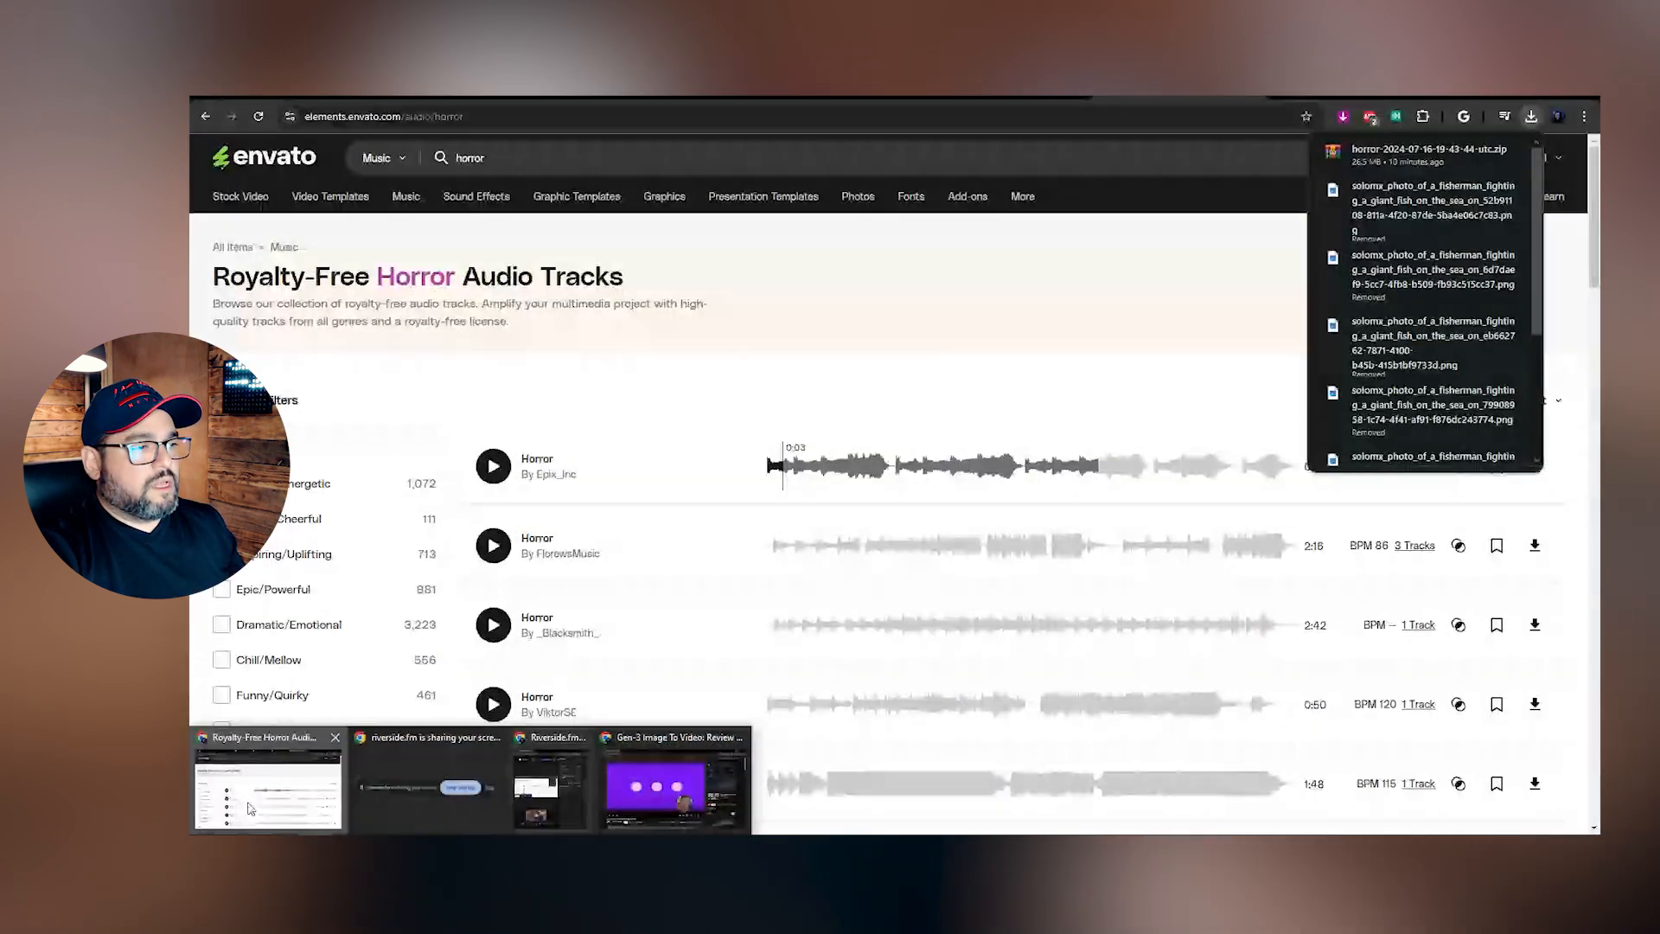
click(251, 808)
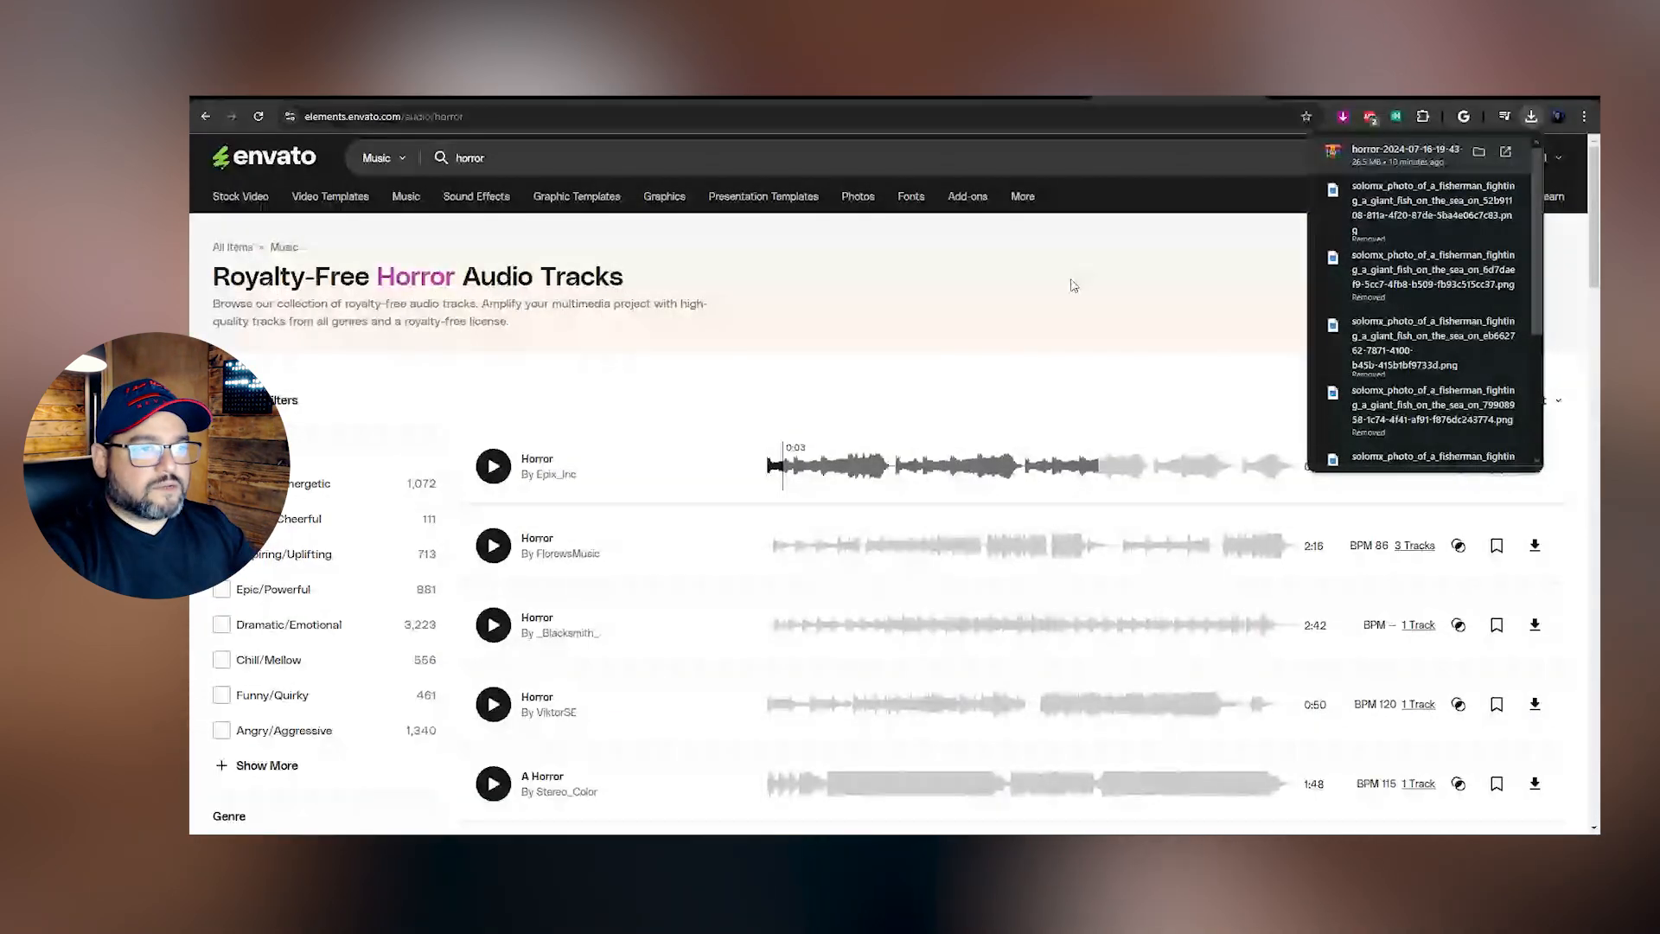
click(1279, 95)
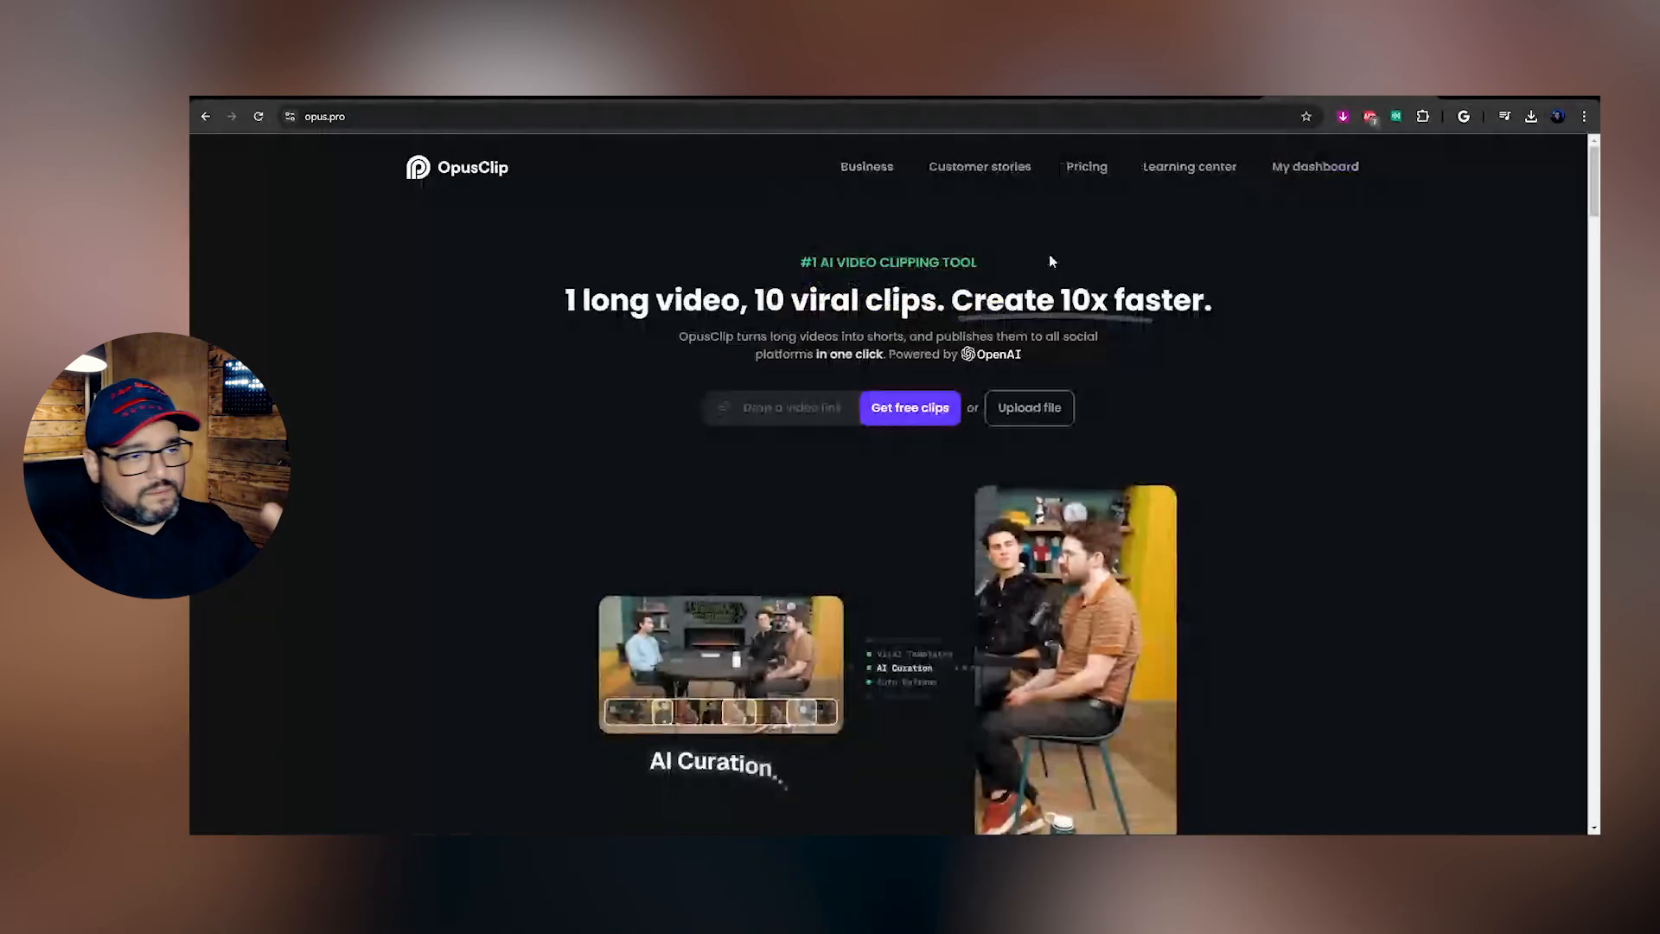
click(1304, 164)
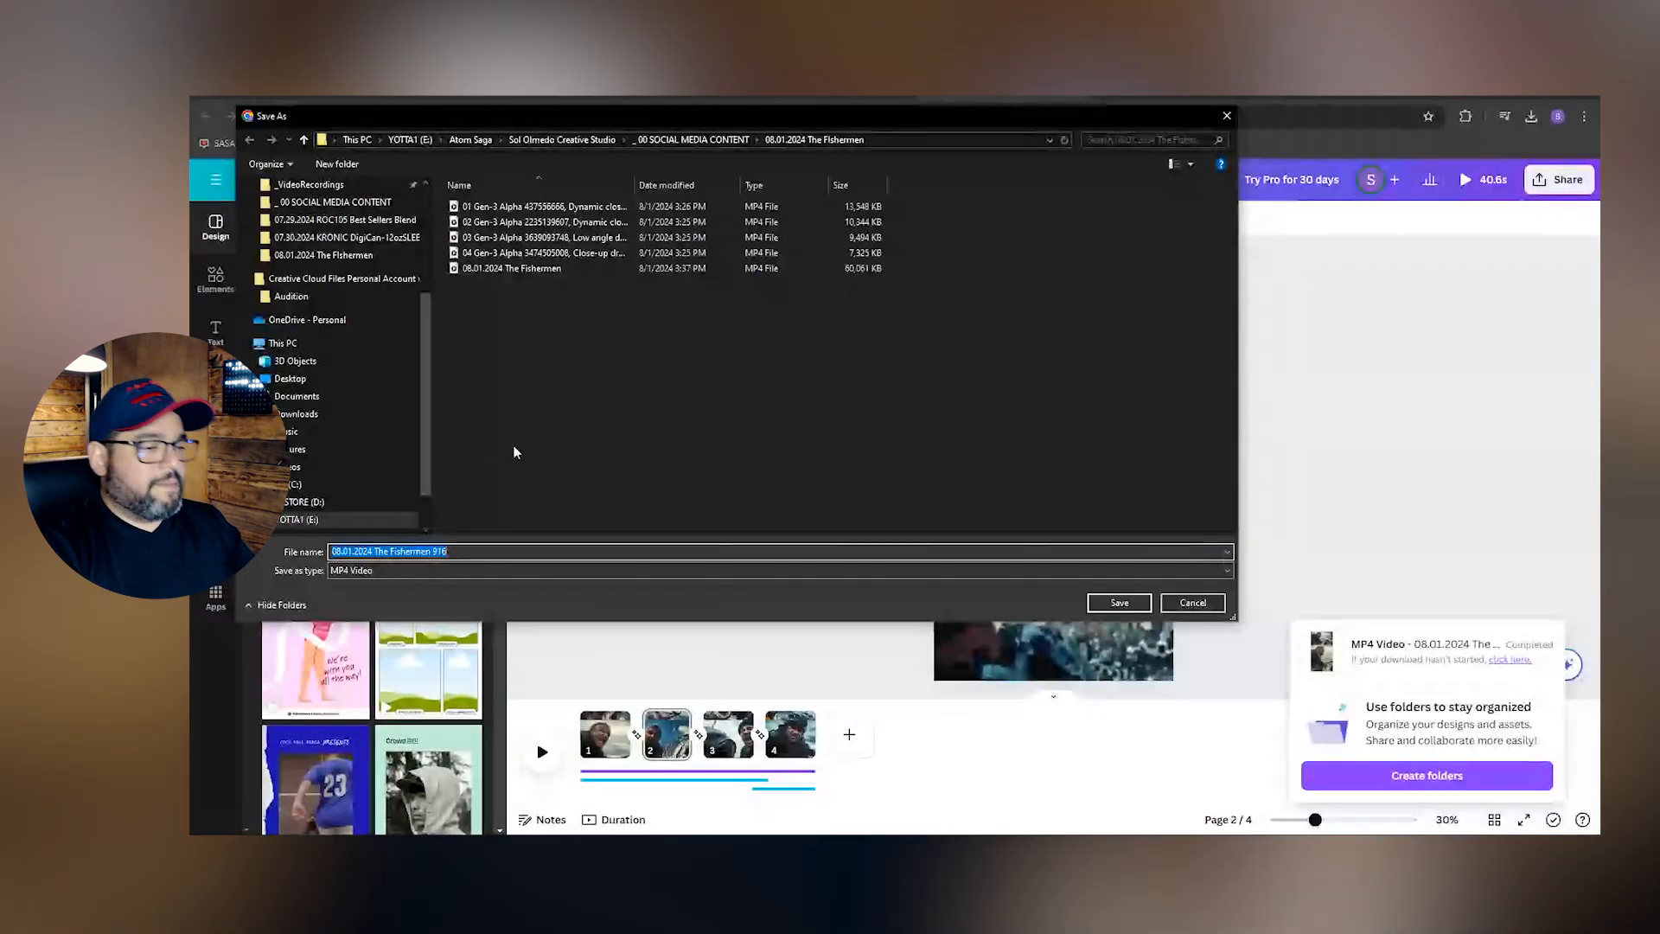
Save the vertical video as 08.01.2024 The Fishermen 916 and look through the existing projects on the OpusClip dashboard
key(Return)
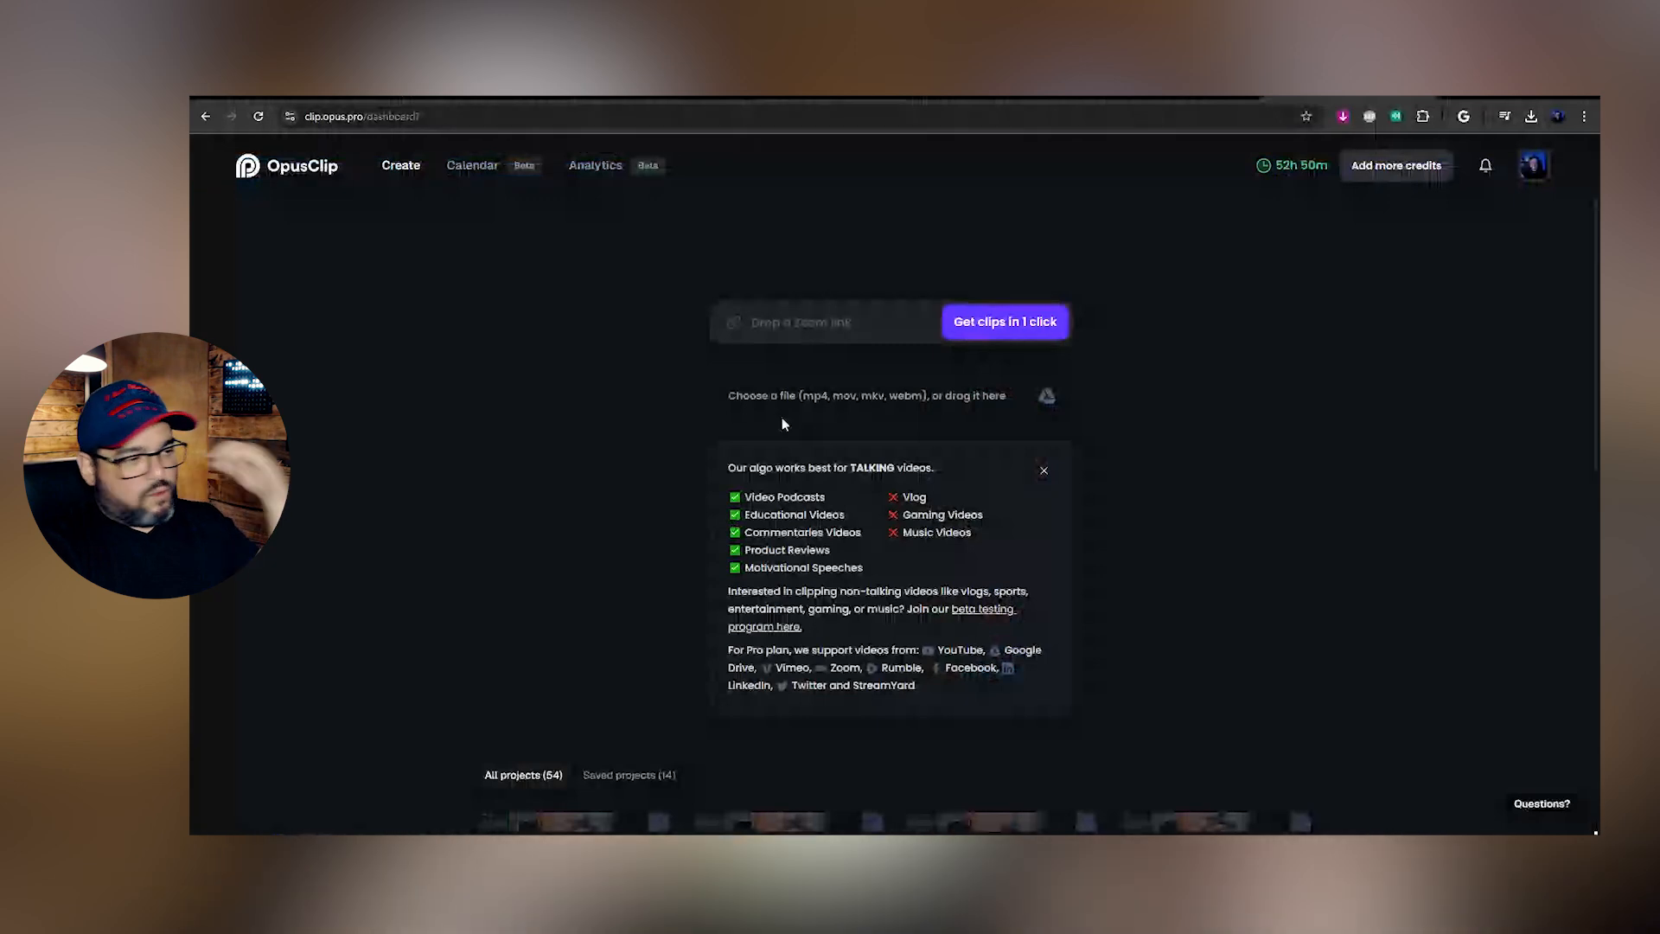
scroll(650, 443, down, 10)
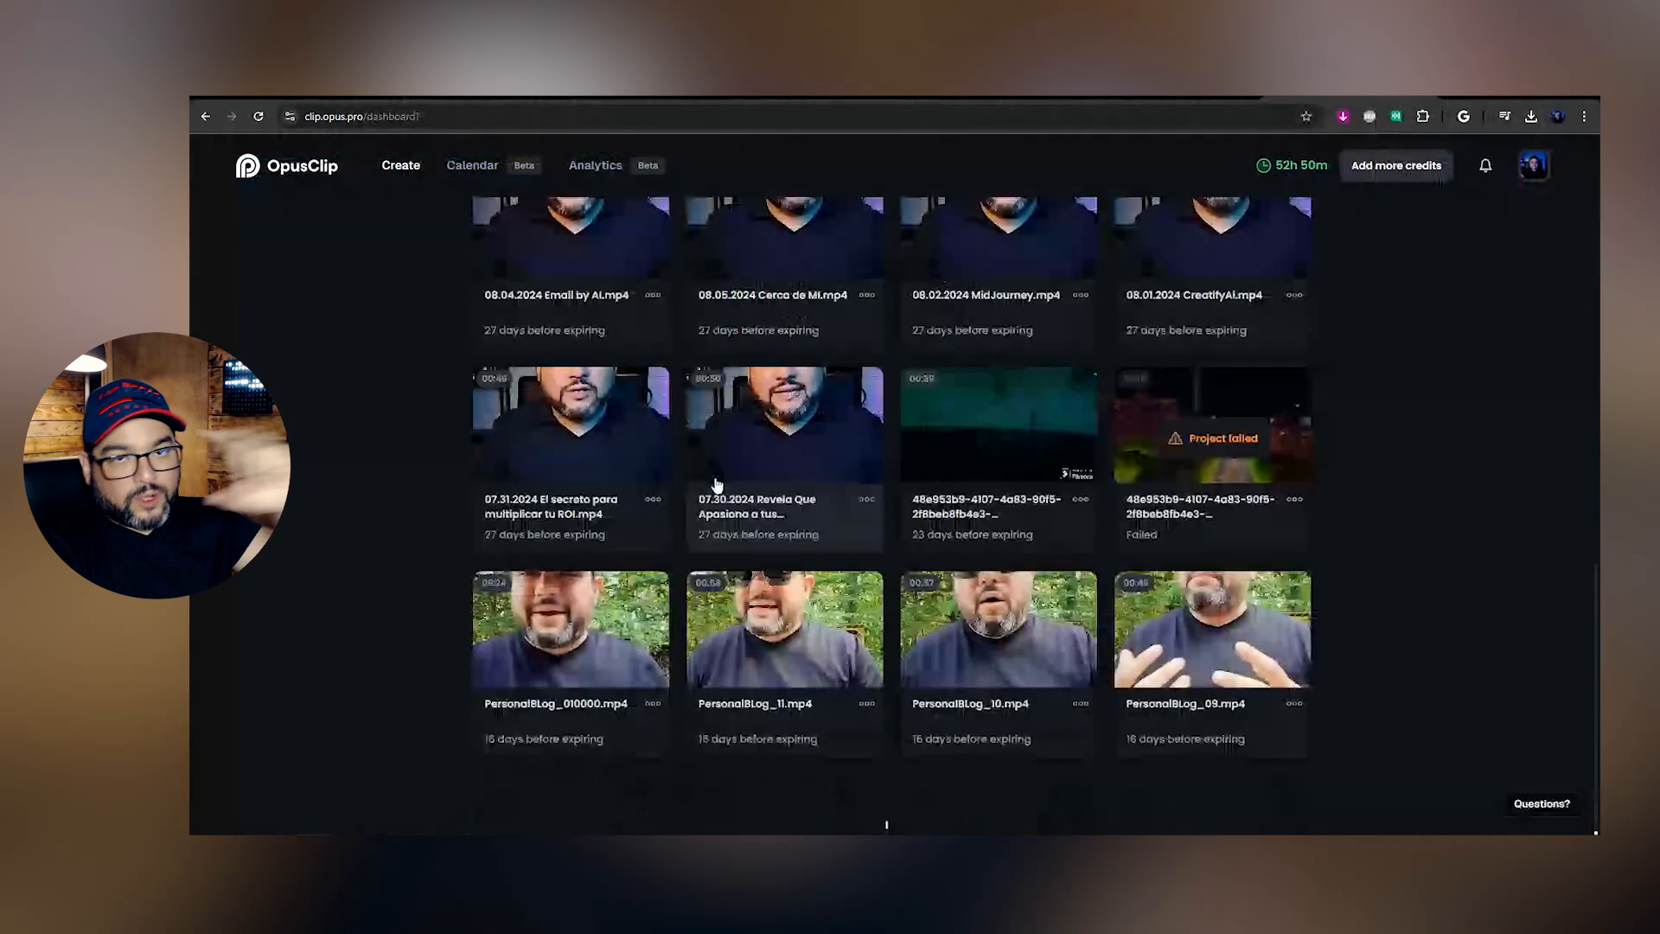
scroll(716, 481, down, 4)
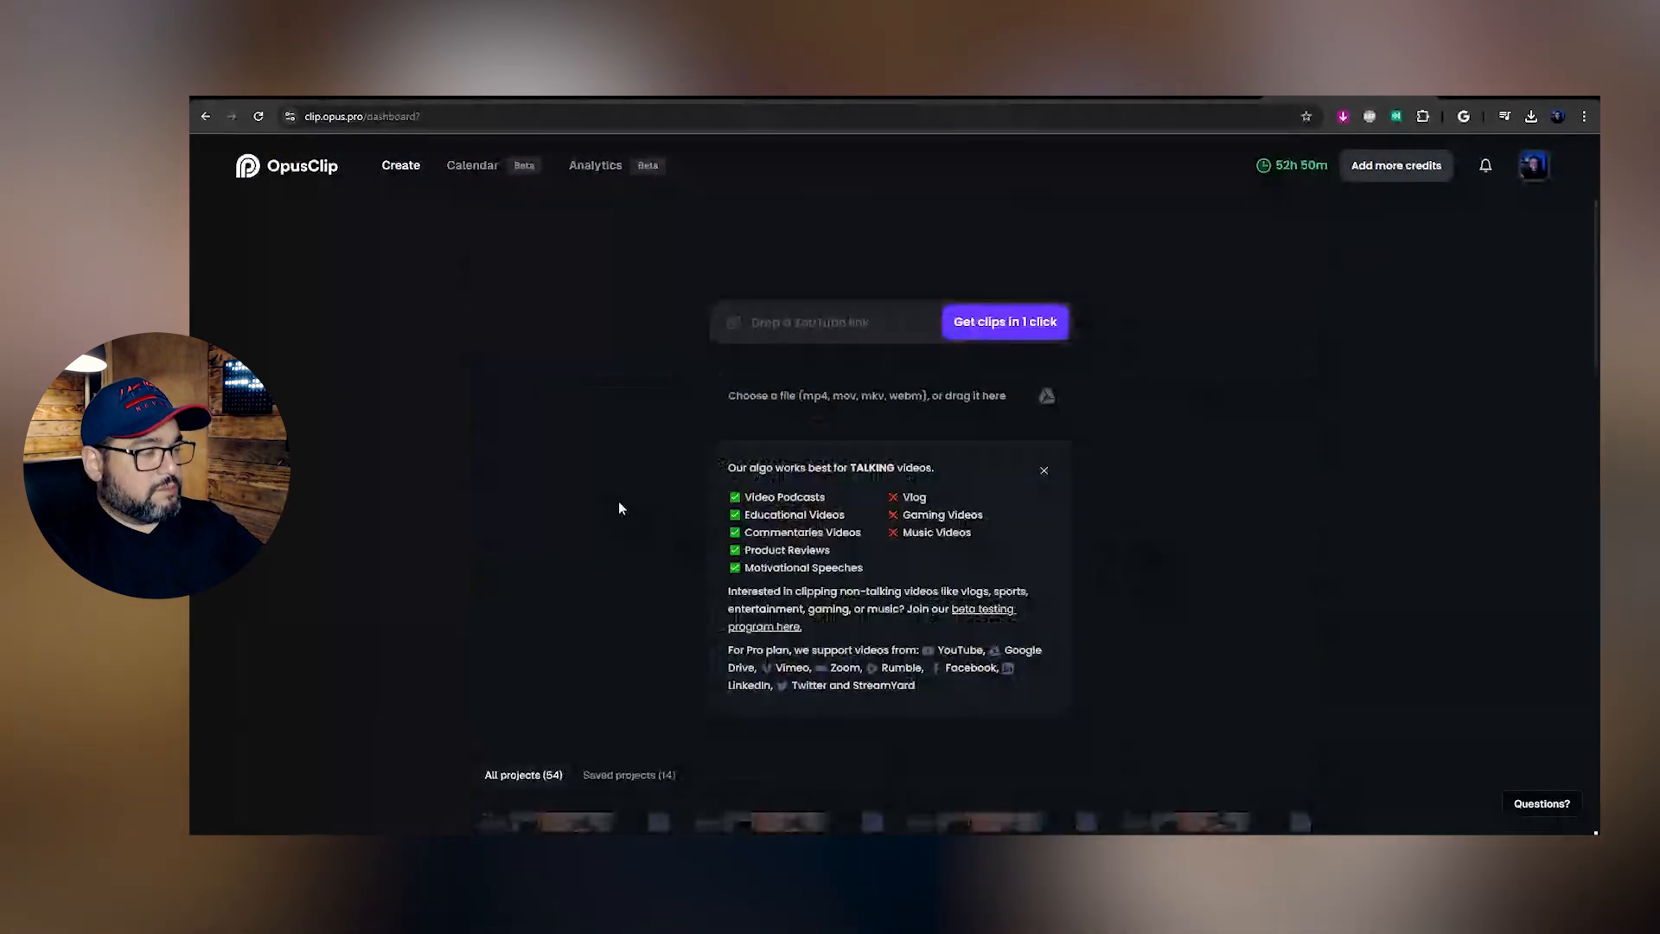
Open the 08.01.2024 The Fishermen folder from the browser's download history and snap its window beside the browser
key(ctrl+j)
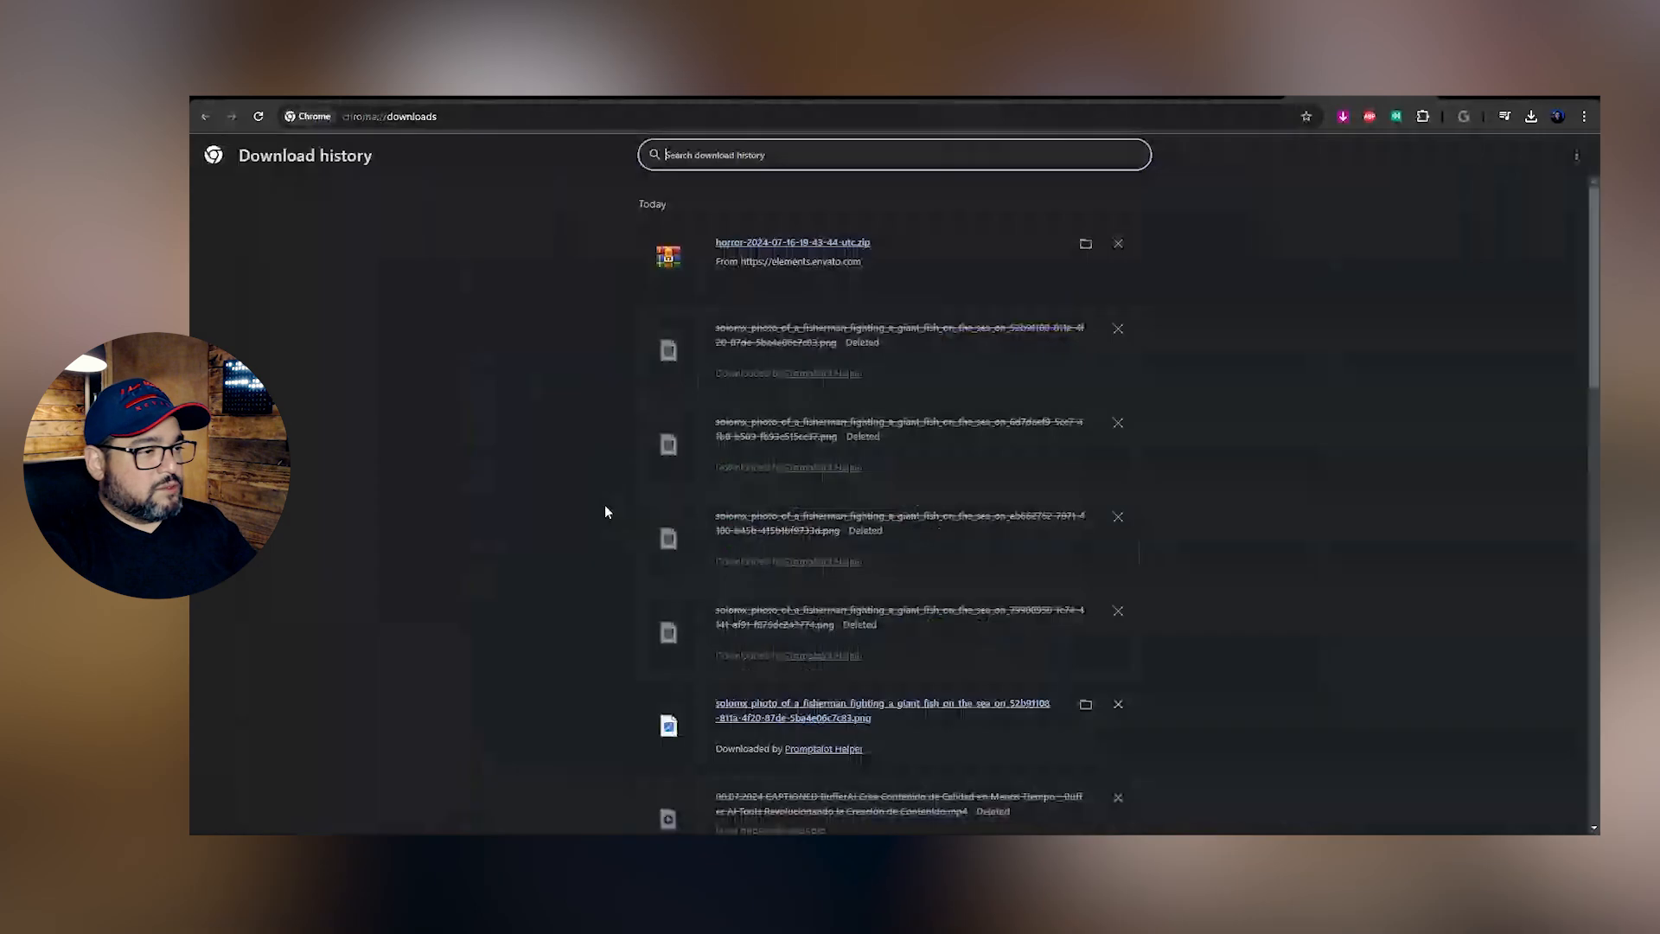
click(1086, 243)
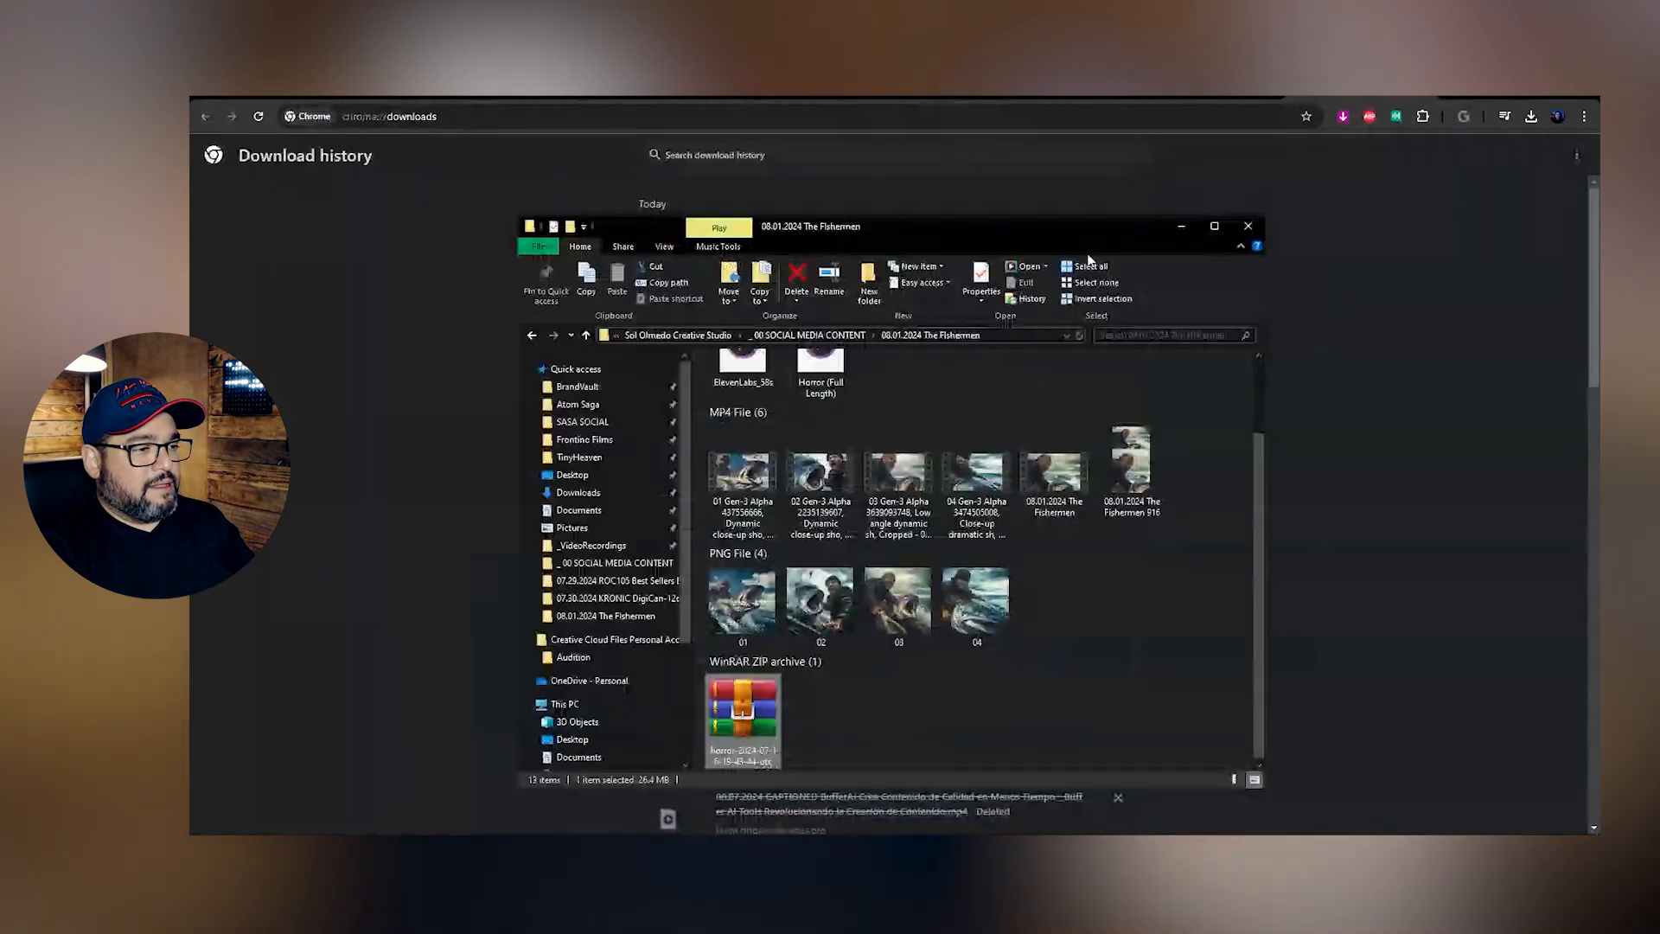
key(super+Left)
click(1114, 265)
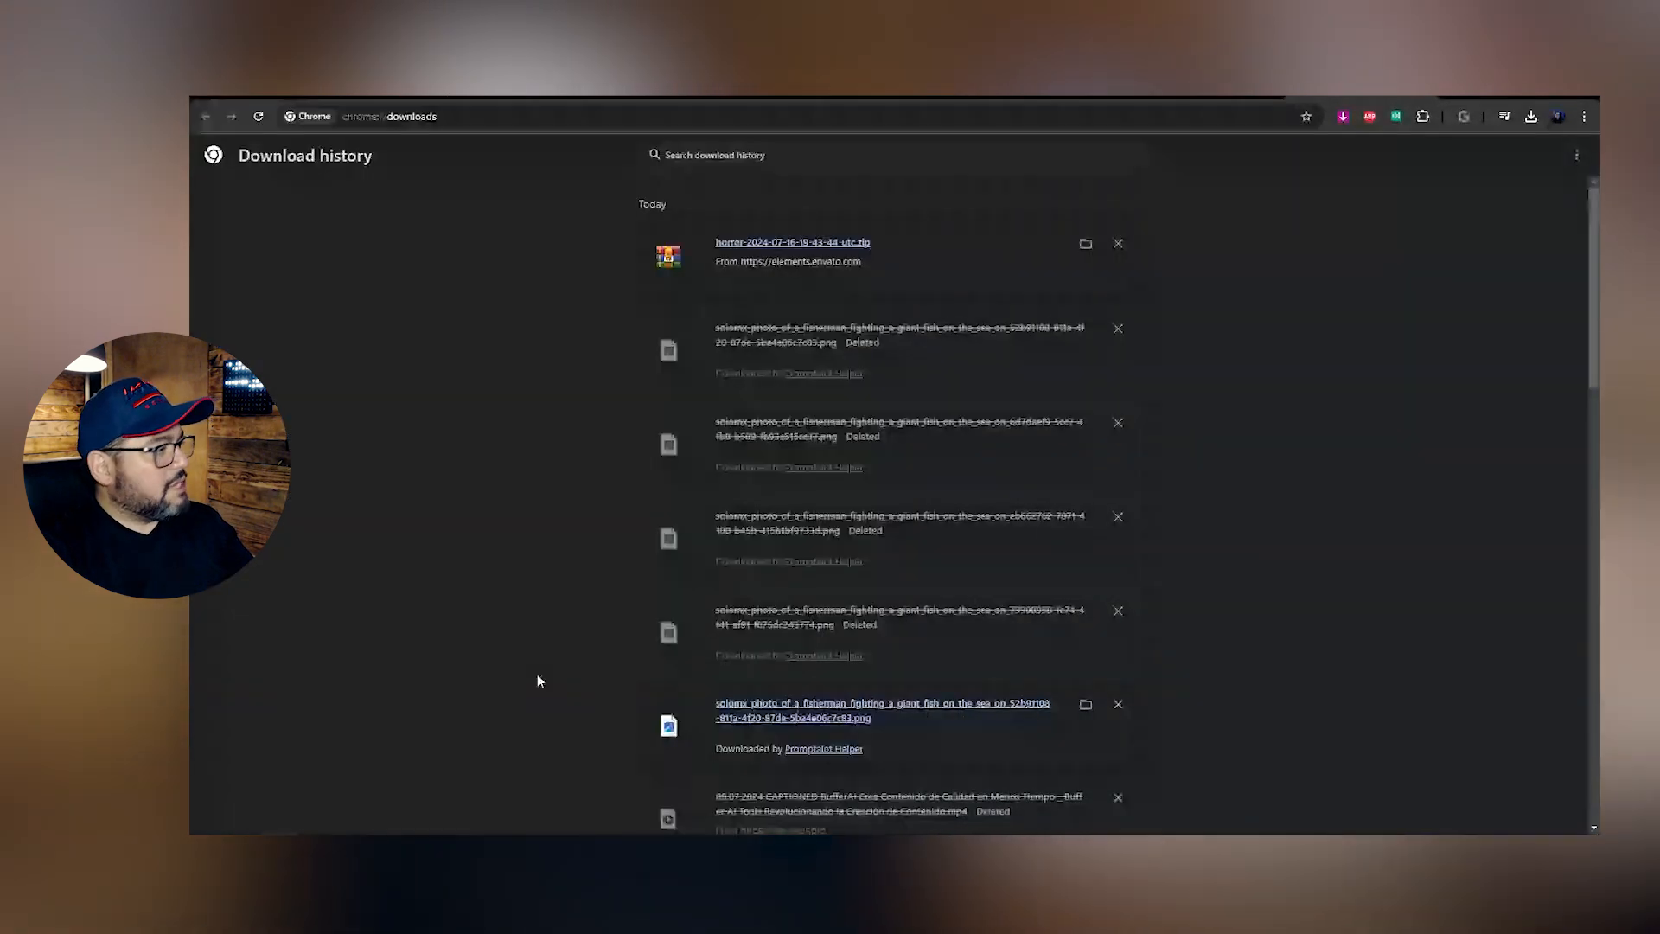
Close the download history and upload the exported Fishermen video from its folder to the OpusClip dashboard
key(ctrl+w)
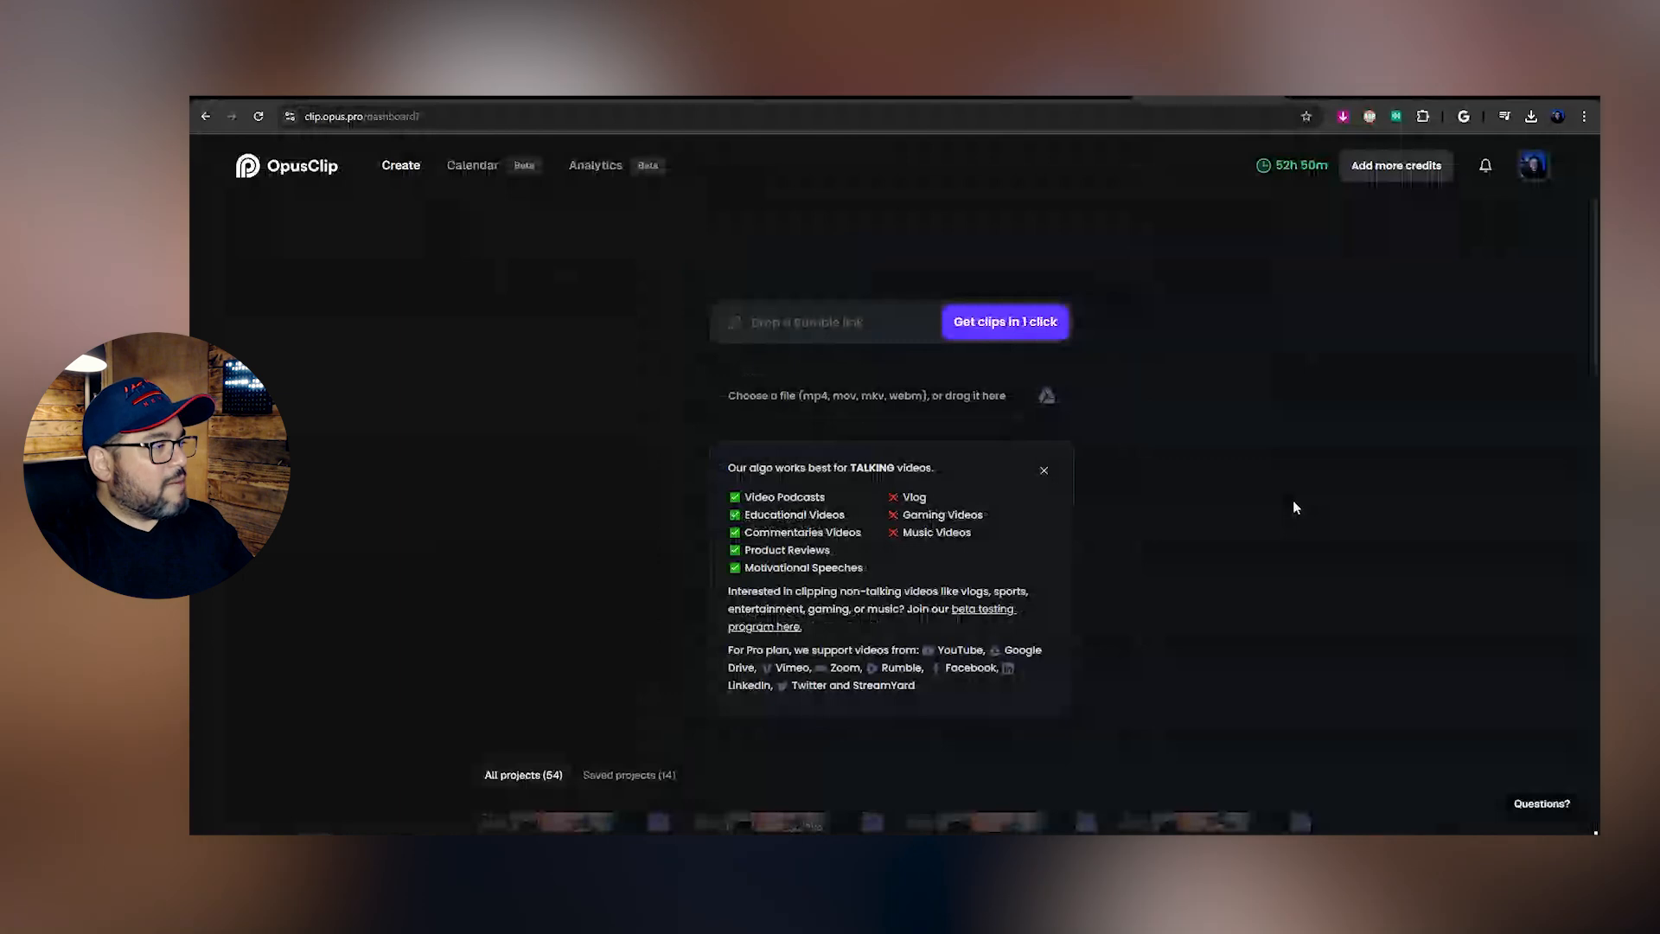
drag(1064, 415, 934, 409)
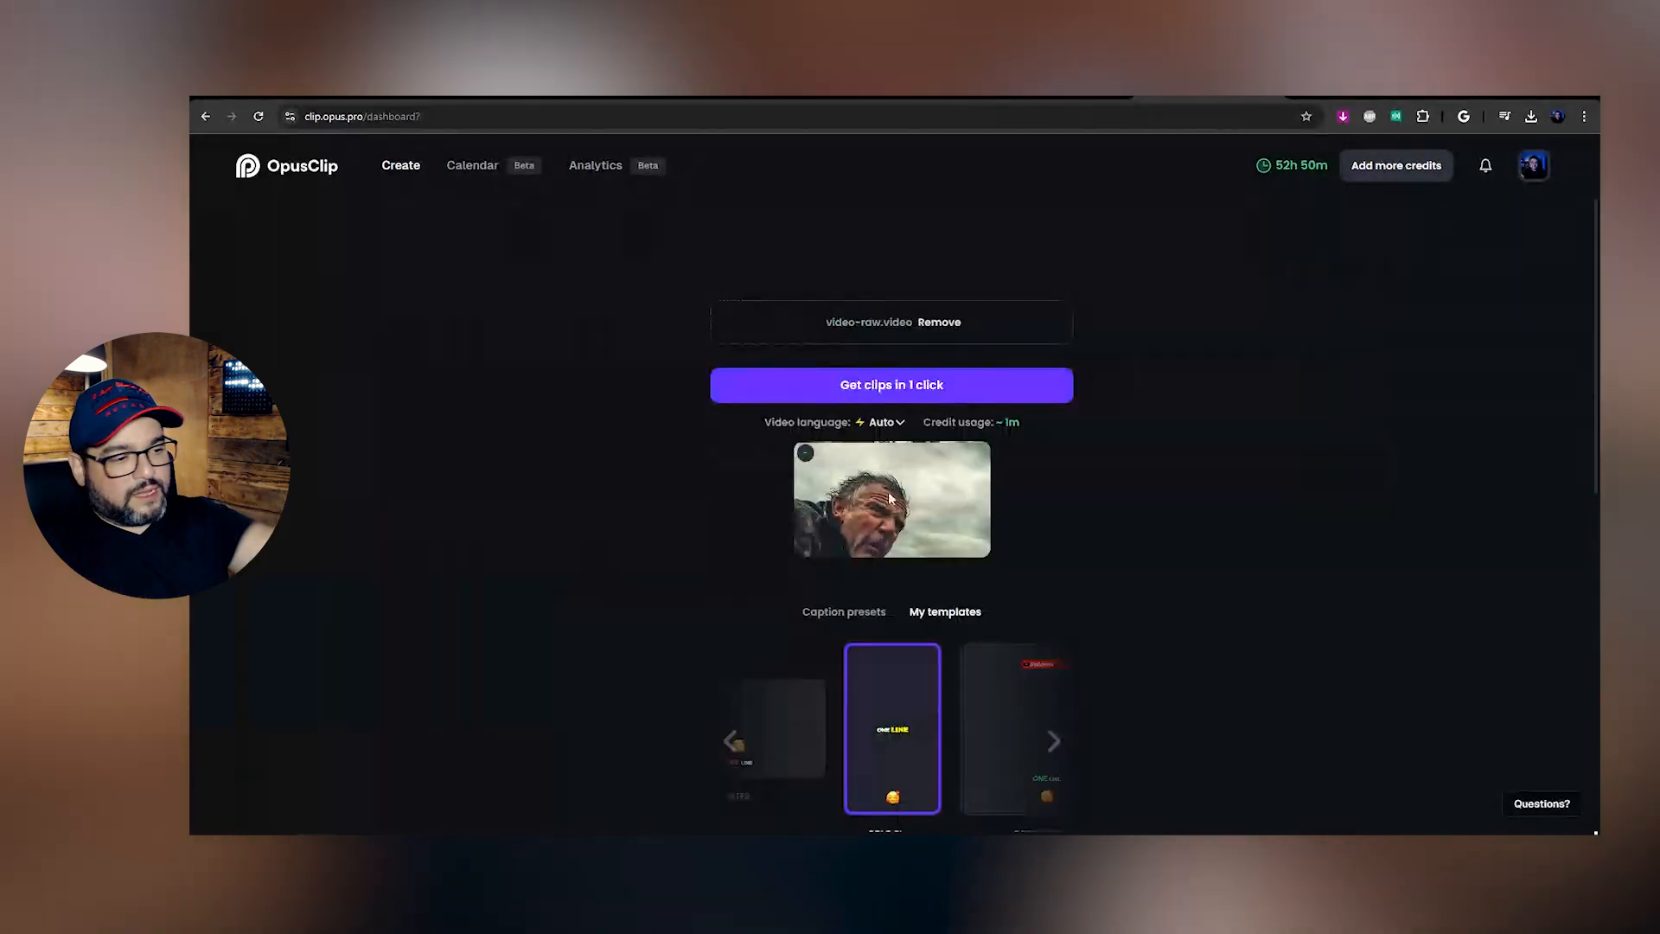
Enlarge the OpusClip page and enable the option to only add captions without clipping for the uploaded video
key(ctrl+plus)
key(ctrl+plus)
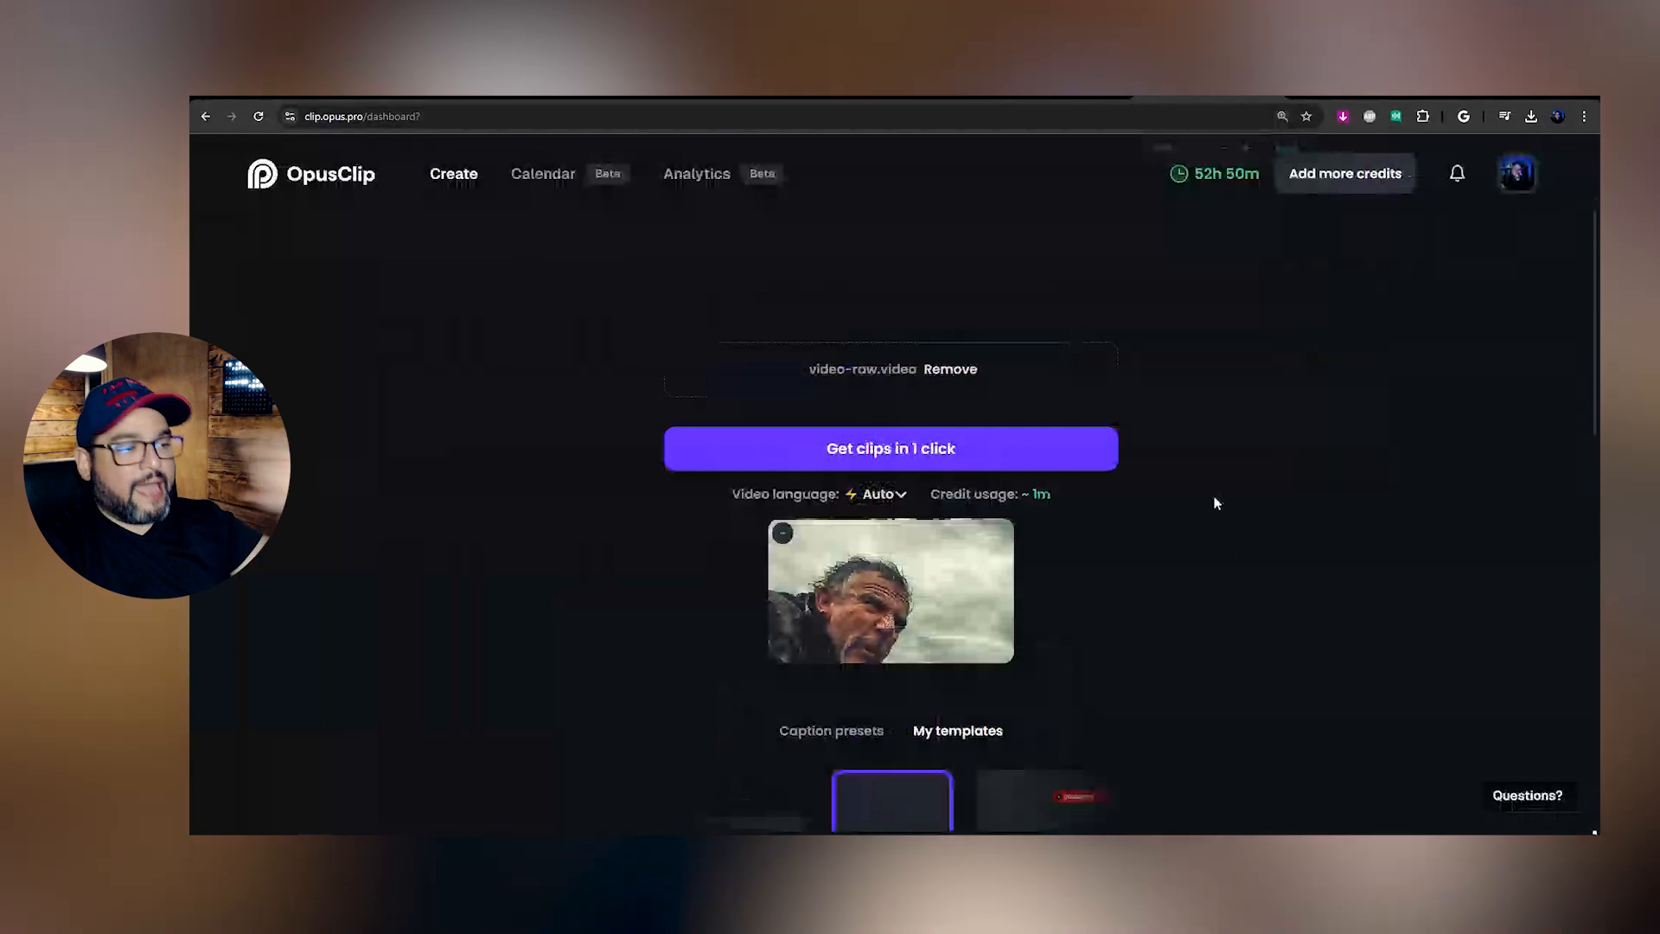
key(ctrl+plus)
scroll(1122, 761, down, 3)
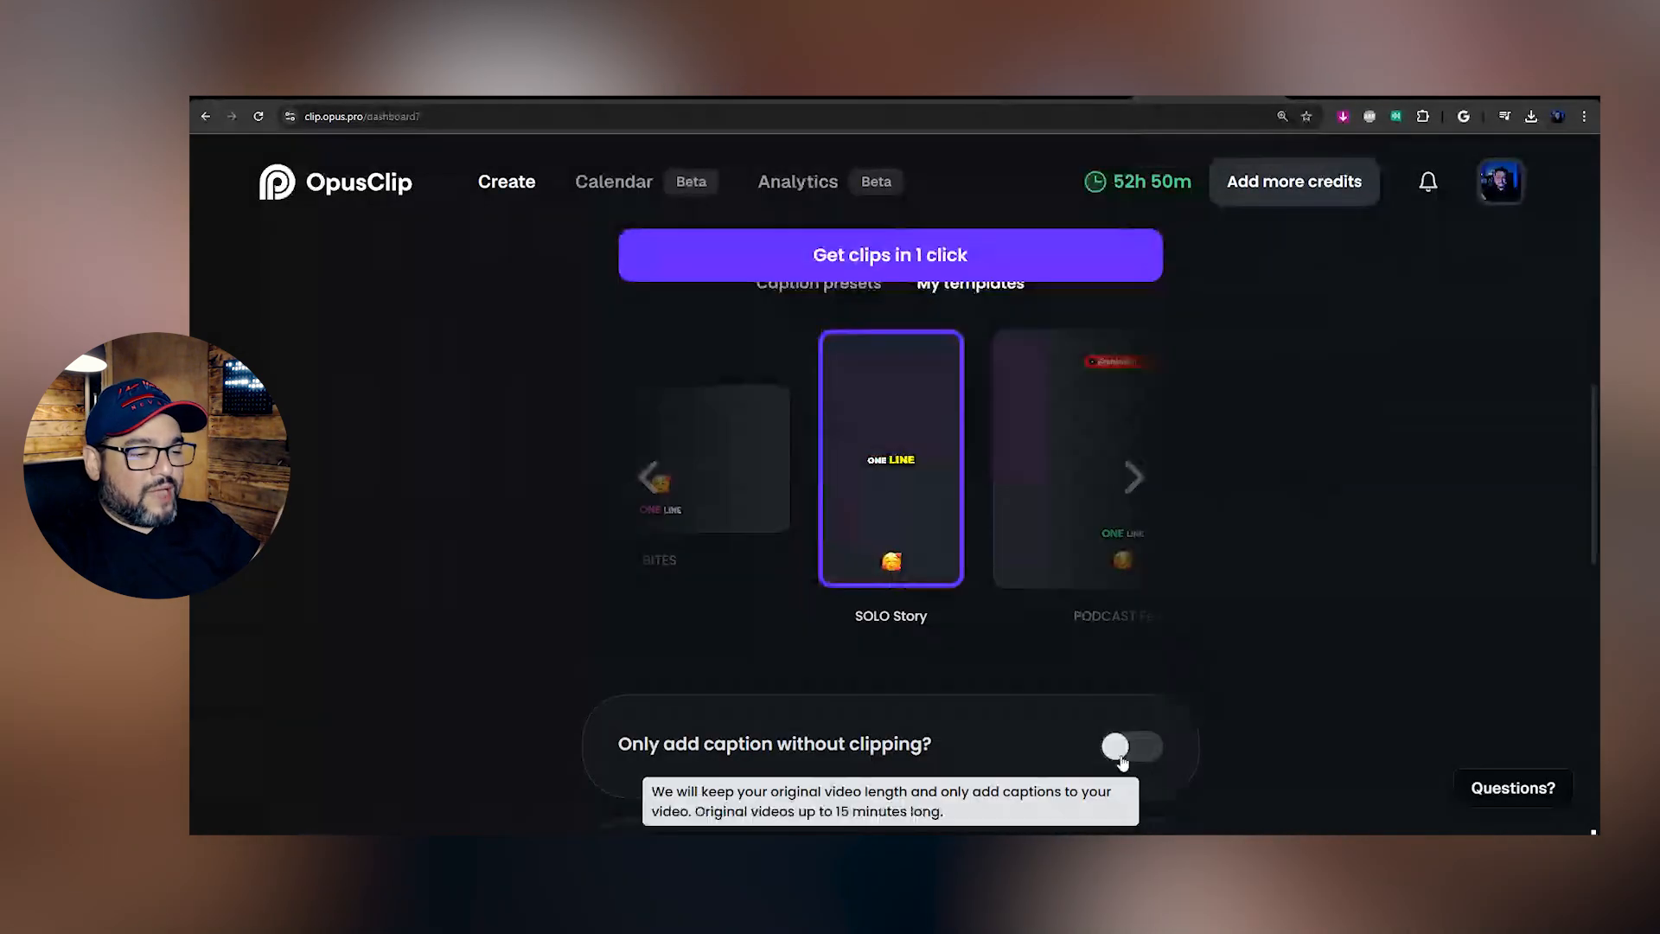
scroll(649, 691, down, 1)
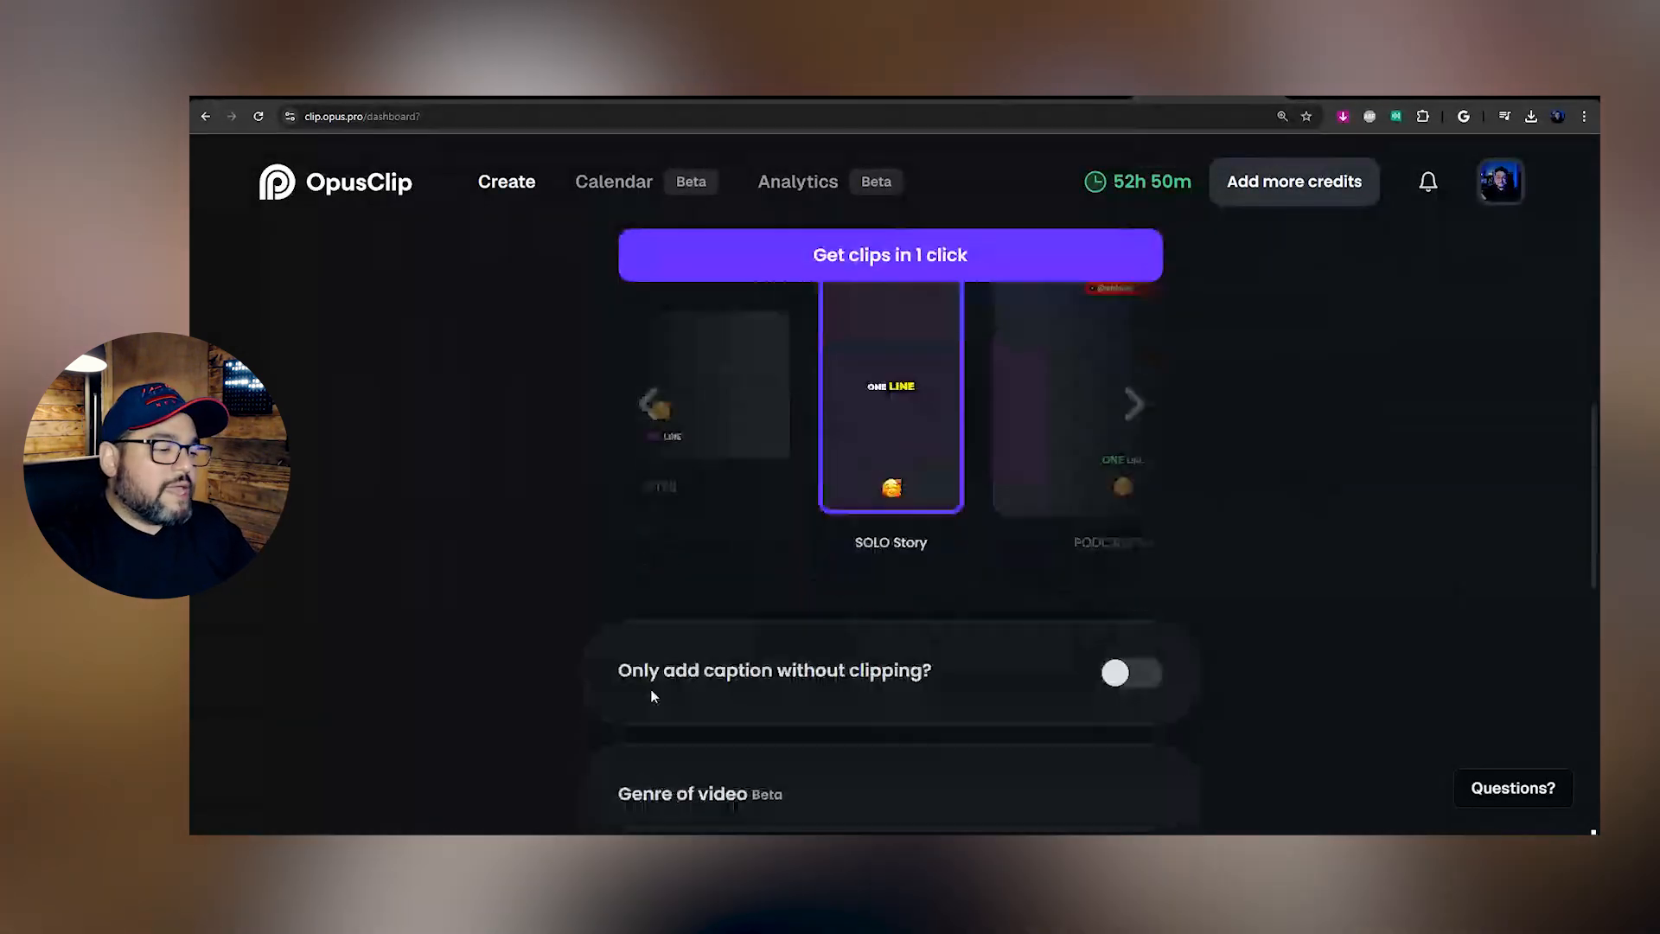
mouse_move(855, 672)
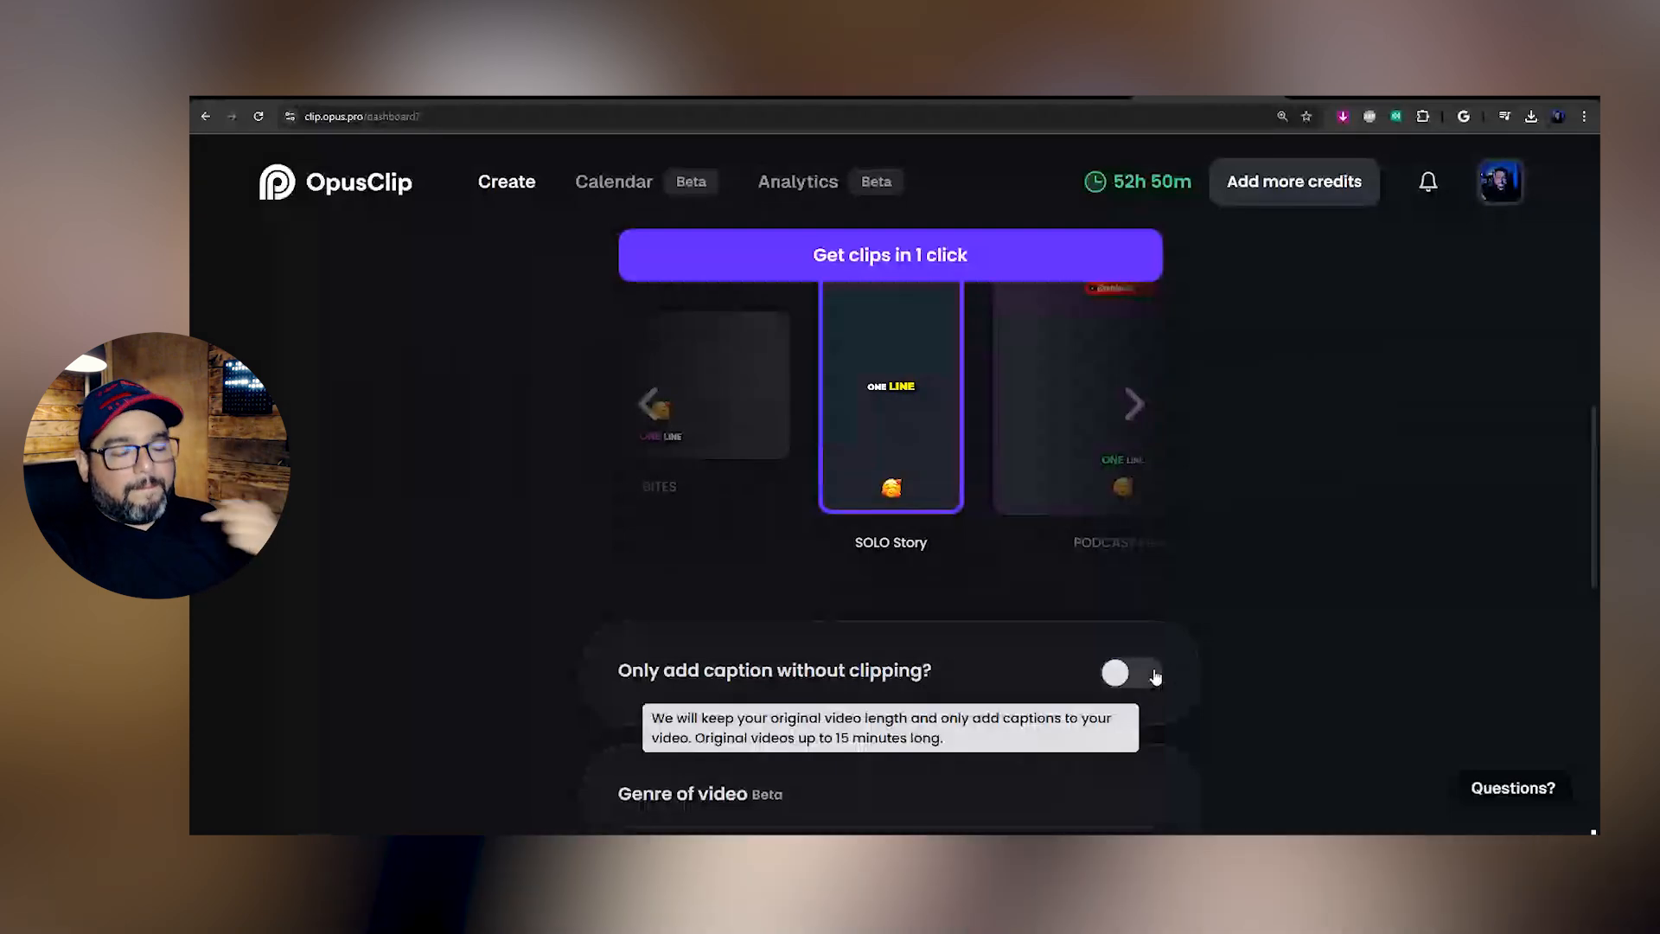
click(1150, 675)
scroll(1259, 596, down, 1)
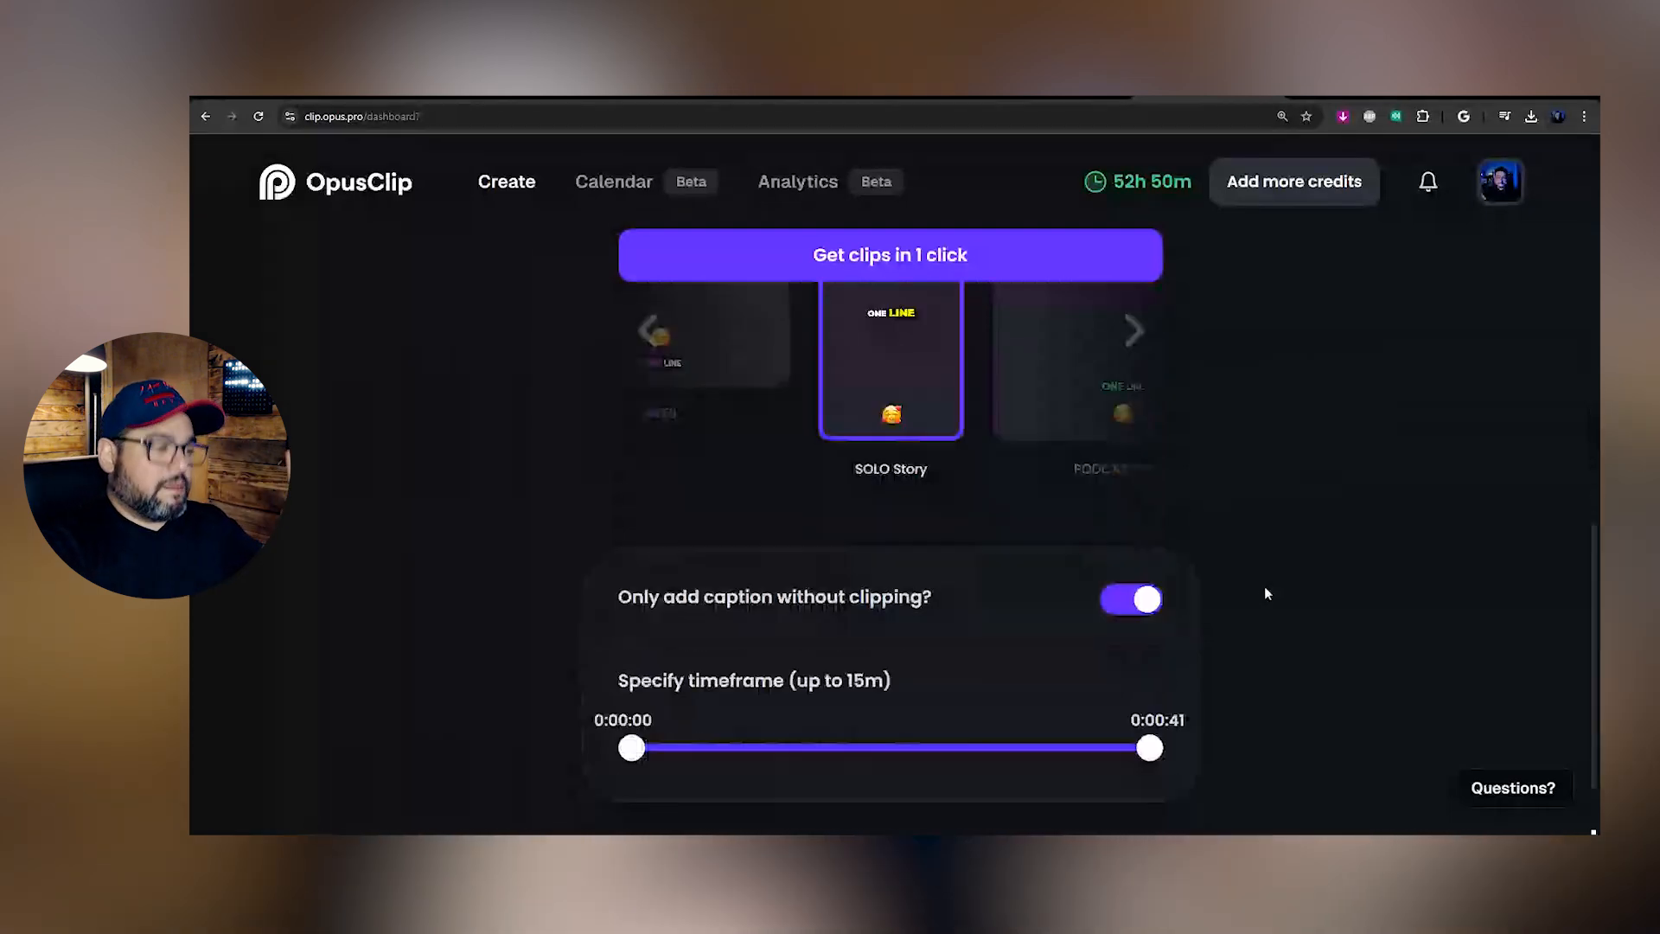